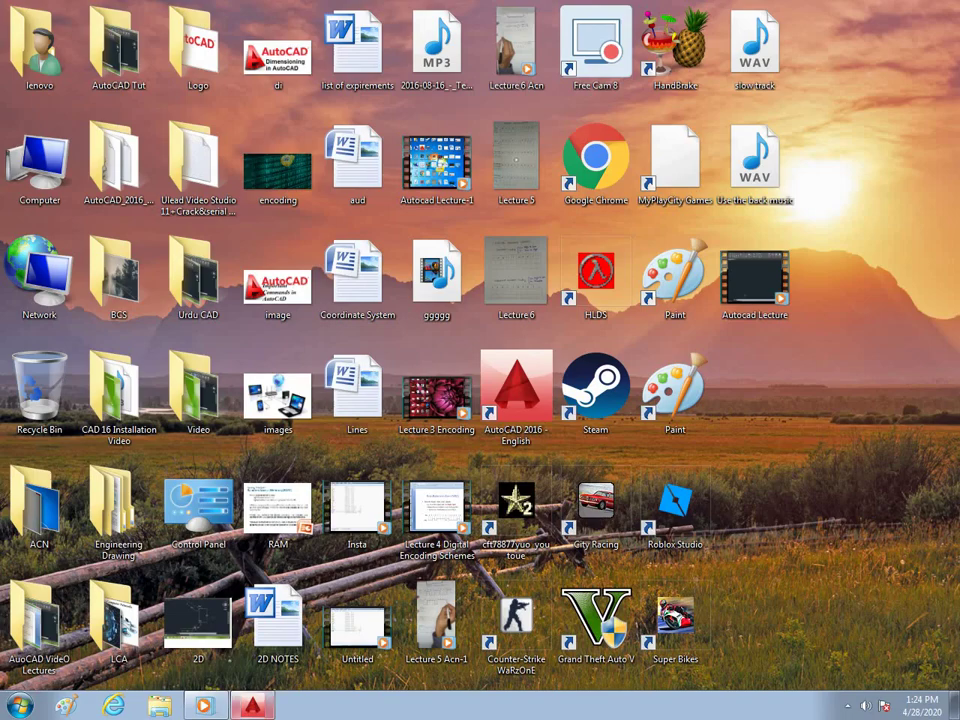
Step: Restore the AutoCAD 2016 Drawing1 window from the taskbar
{"action": "left_click", "coordinate": [252, 706]}
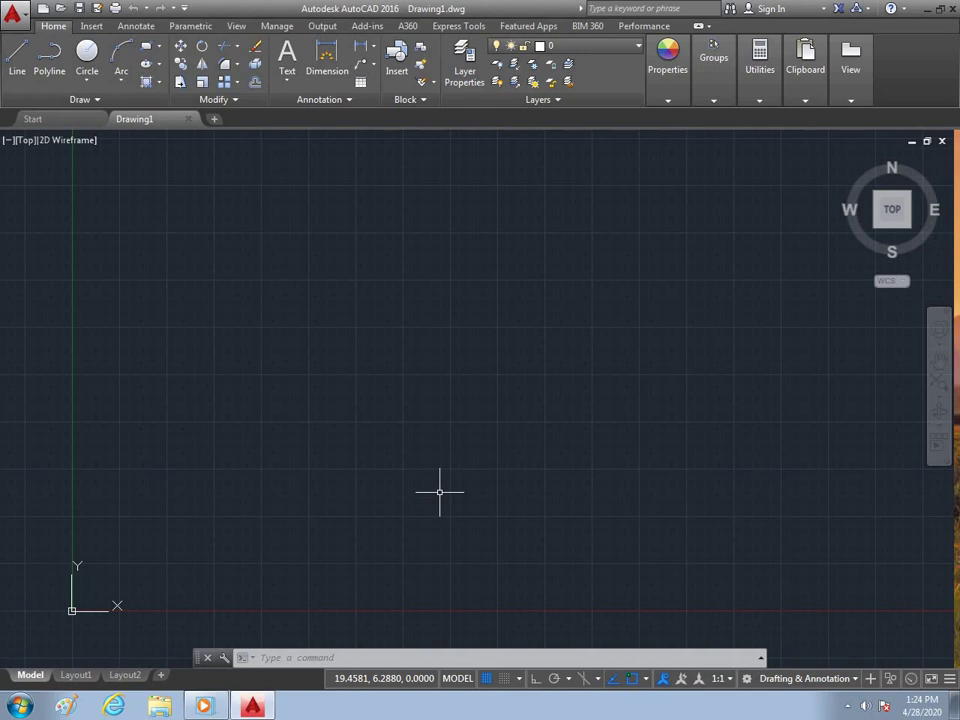
Step: Run MVSETUP with no paper space, Engineering units, scale factor 1 and 100 x 100 paper
{"action": "type", "text": "m"}
{"action": "type", "text": "v"}
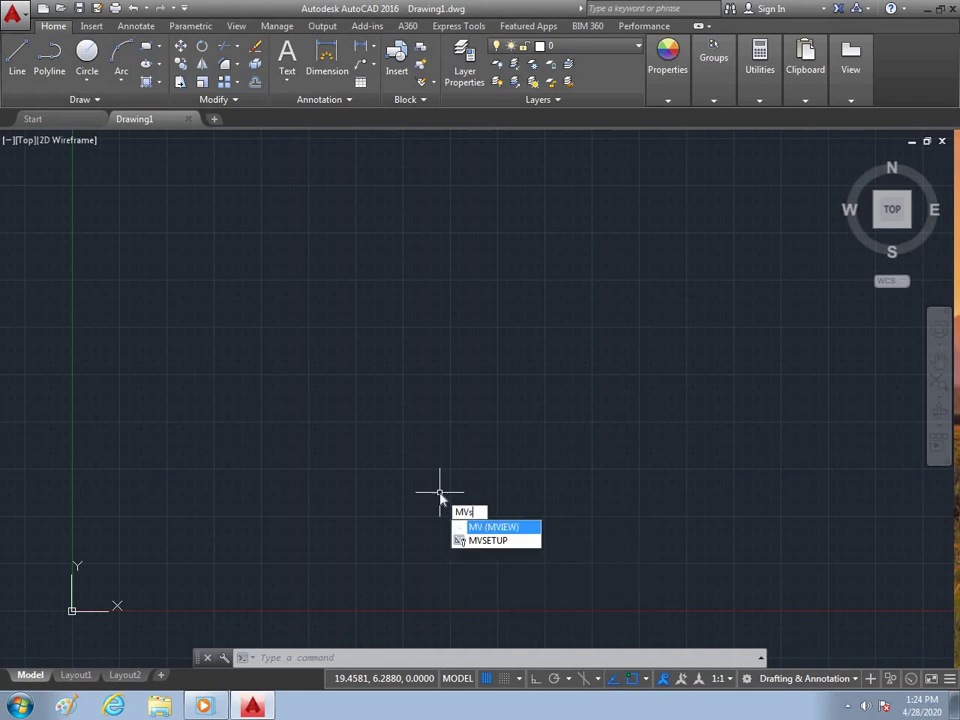
{"action": "type", "text": "set"}
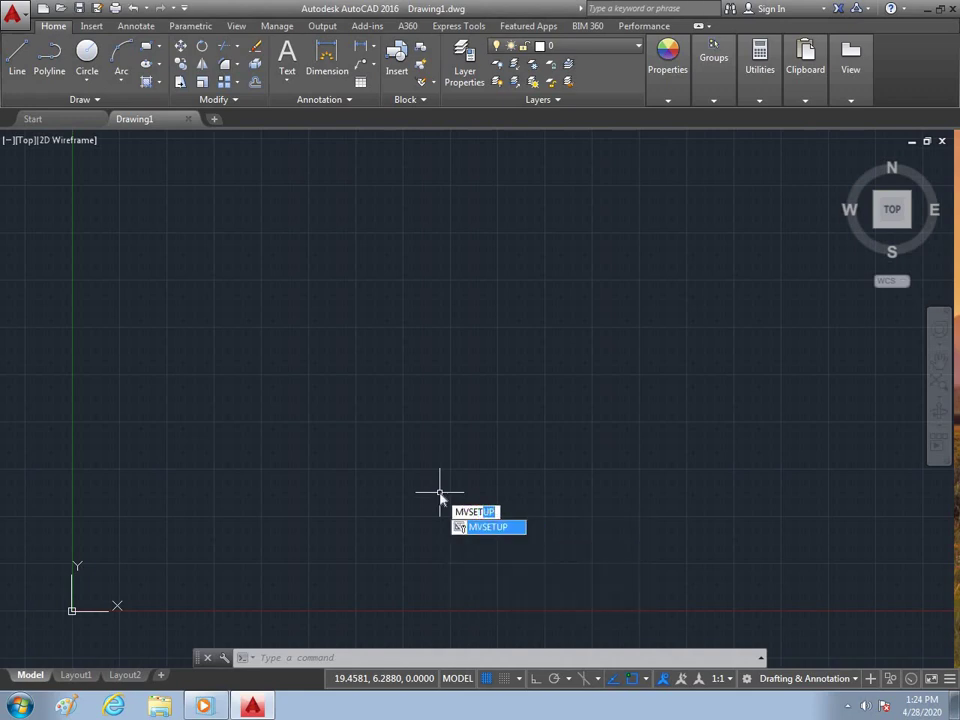
{"action": "key", "text": "Return"}
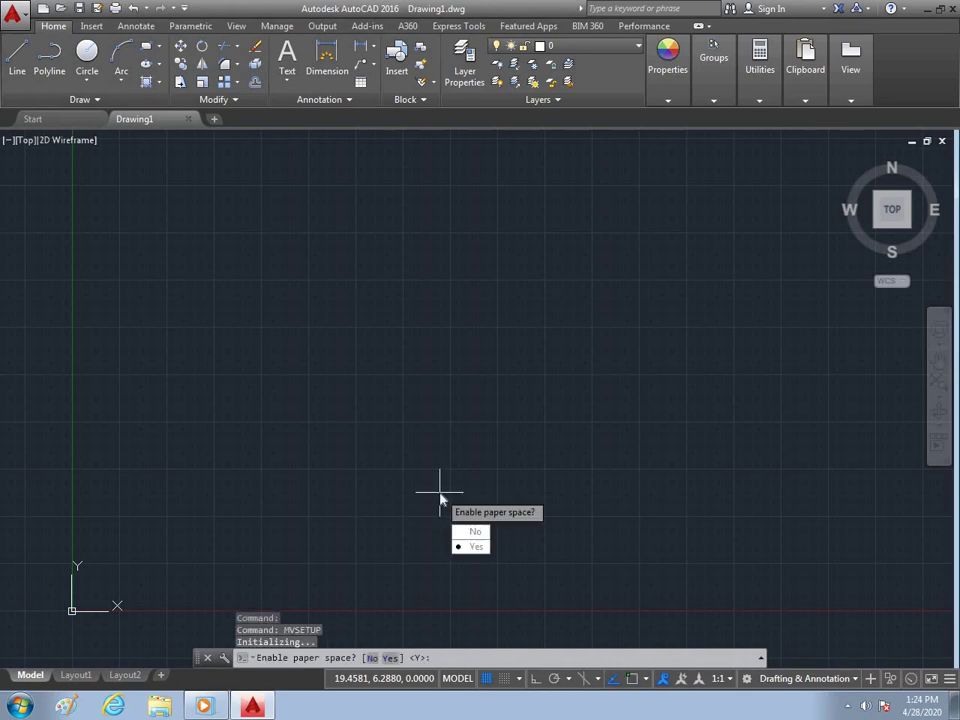
{"action": "type", "text": "n"}
{"action": "key", "text": "Return"}
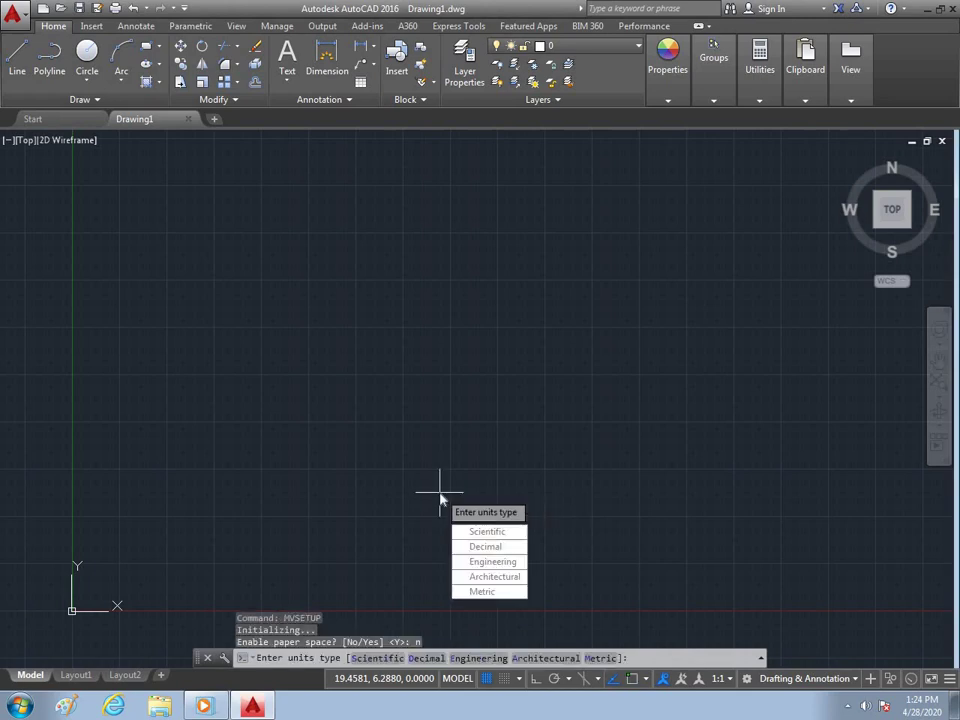
{"action": "type", "text": "e"}
{"action": "key", "text": "Return"}
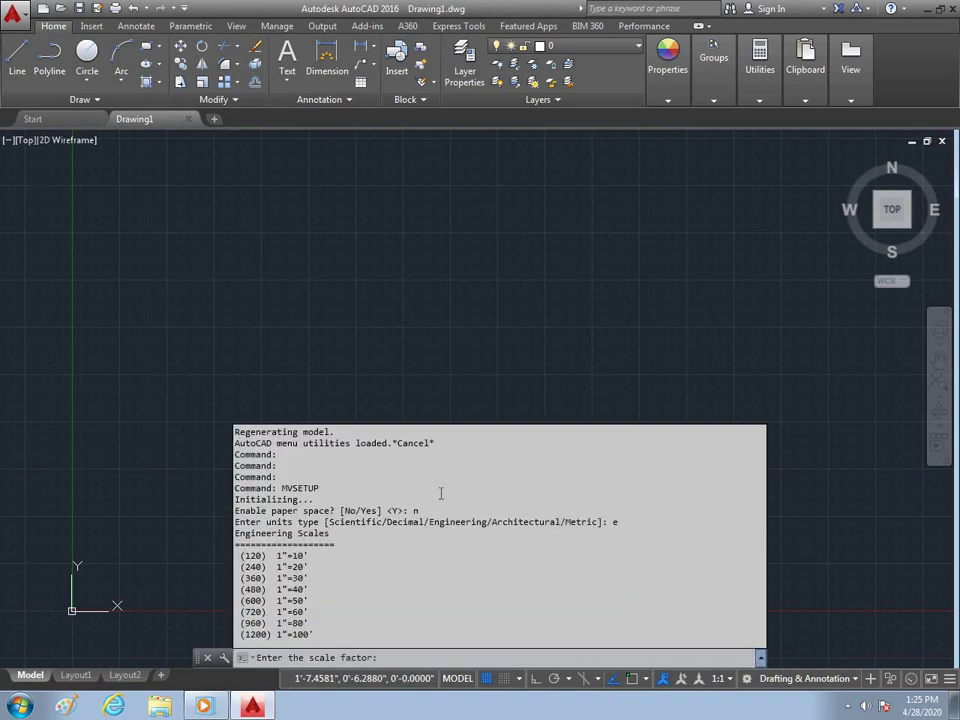
{"action": "type", "text": "1"}
{"action": "key", "text": "Return"}
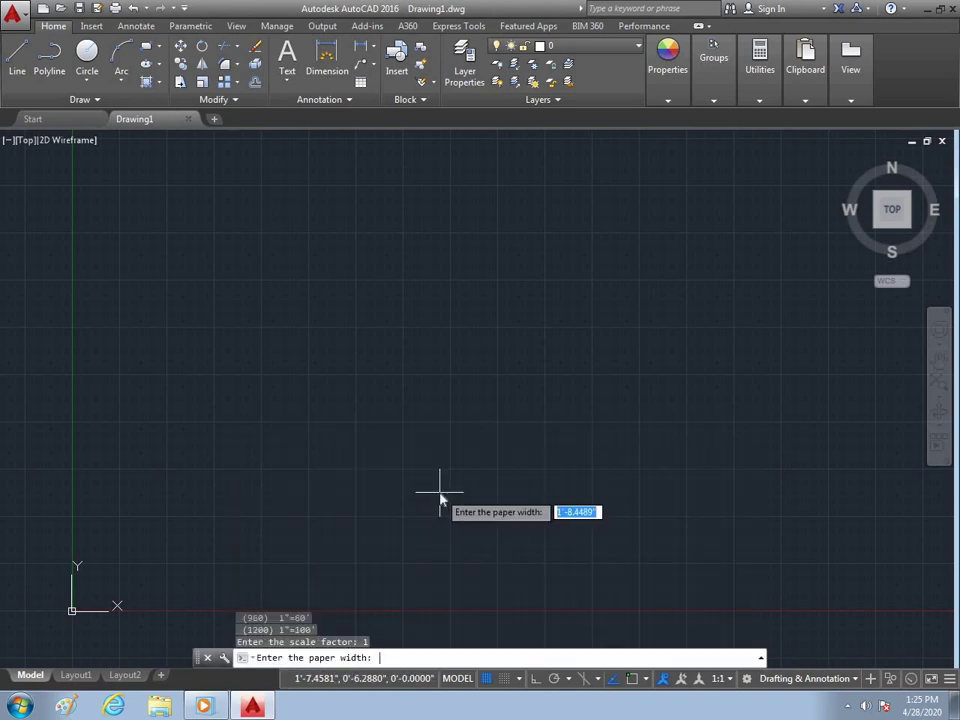
{"action": "type", "text": "100"}
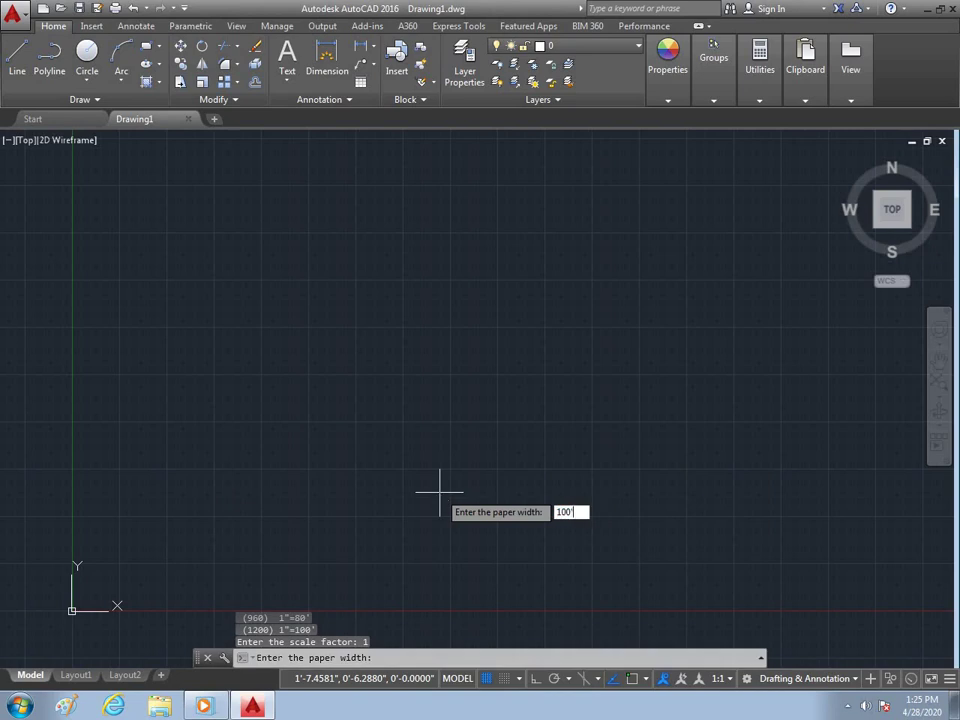
{"action": "key", "text": "Return"}
{"action": "type", "text": "100"}
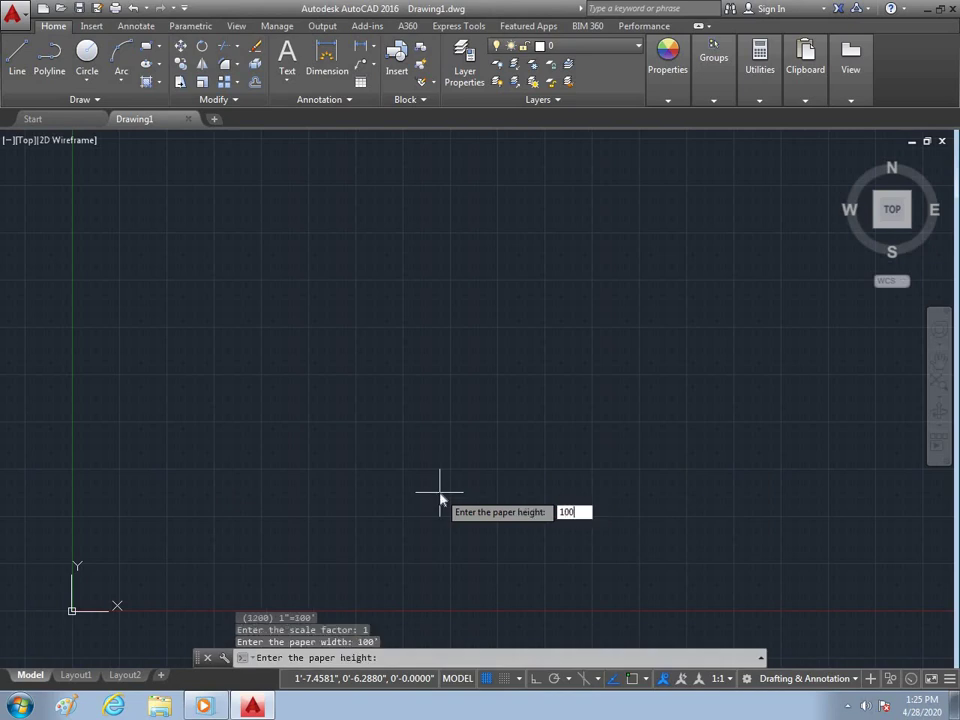
{"action": "key", "text": "Return"}
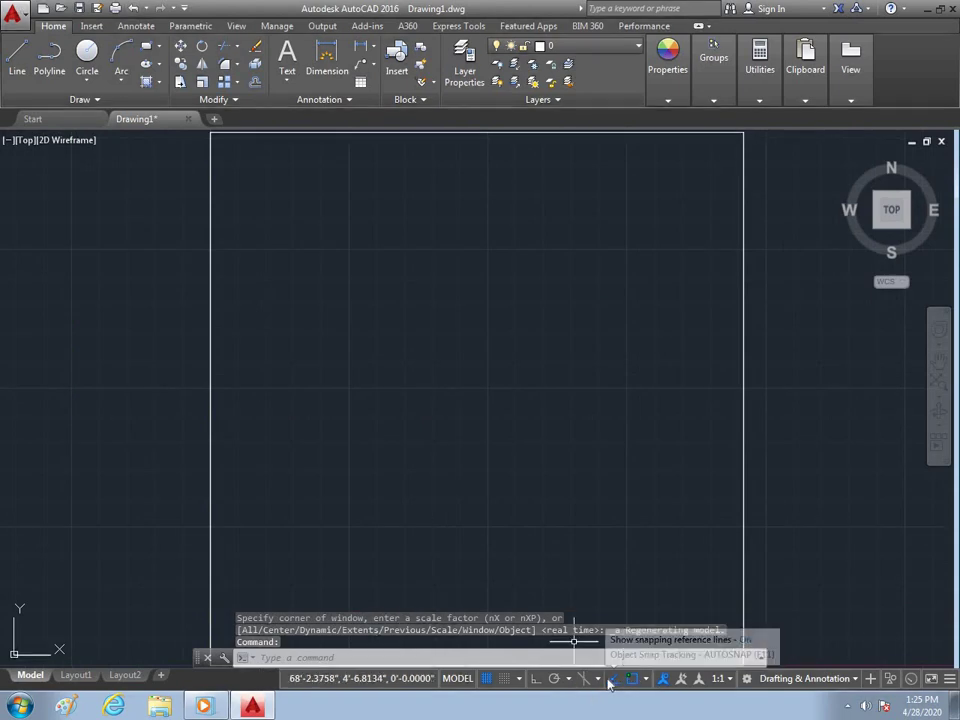
Step: Turn the grid display off and review the snap settings without changing them
{"action": "left_click", "coordinate": [487, 679]}
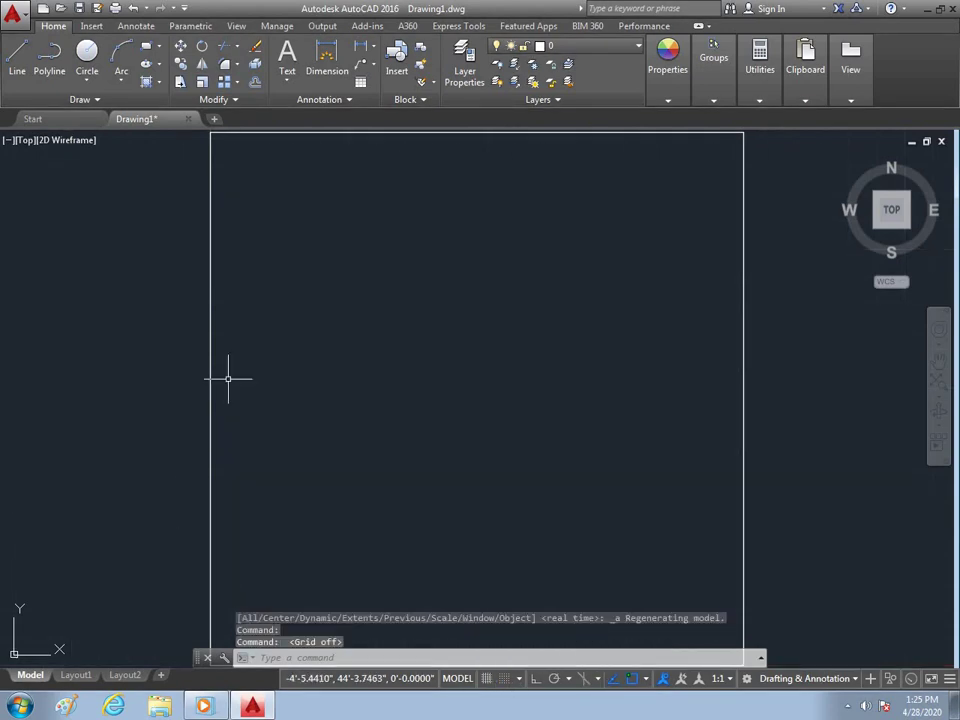
{"action": "left_click", "coordinate": [519, 680]}
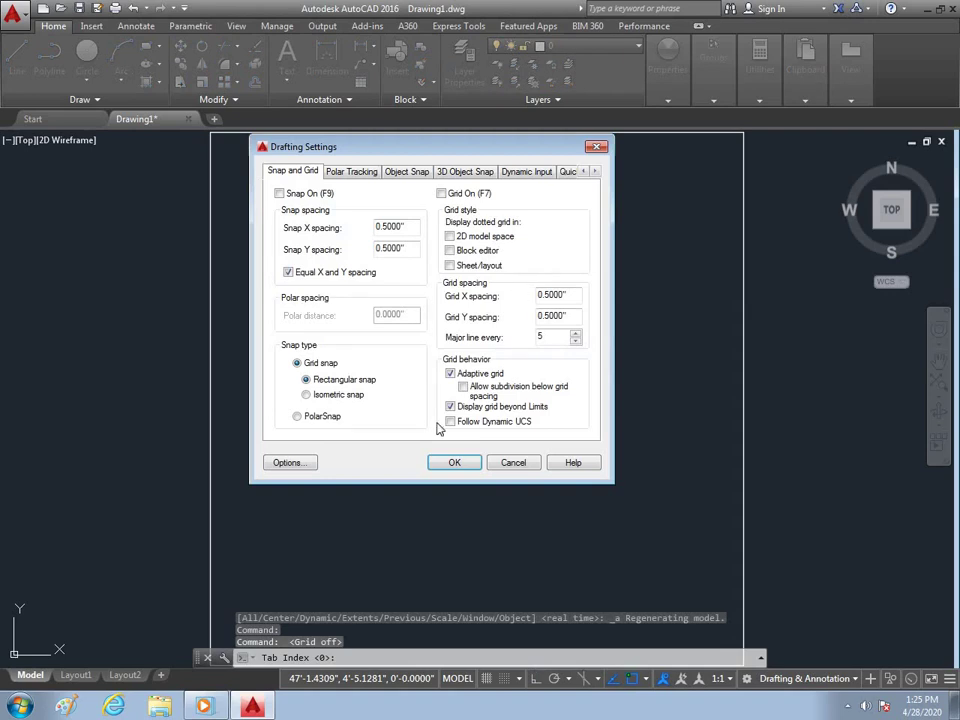
{"action": "left_click", "coordinate": [513, 465]}
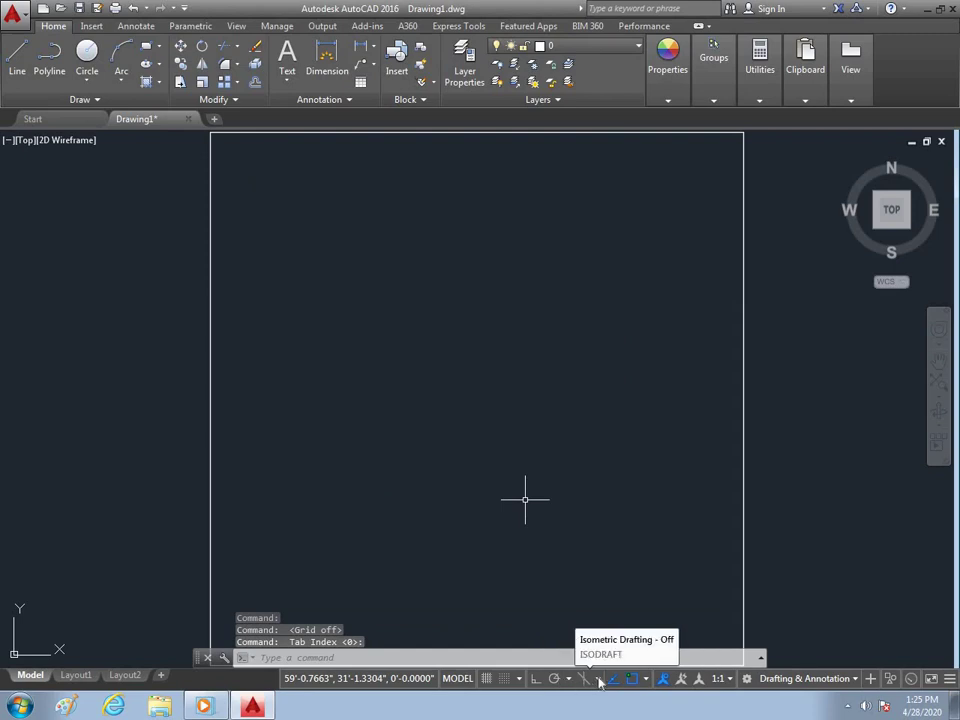
Step: Enable every object snap mode with Select All in the Object Snap settings
{"action": "left_click", "coordinate": [645, 680]}
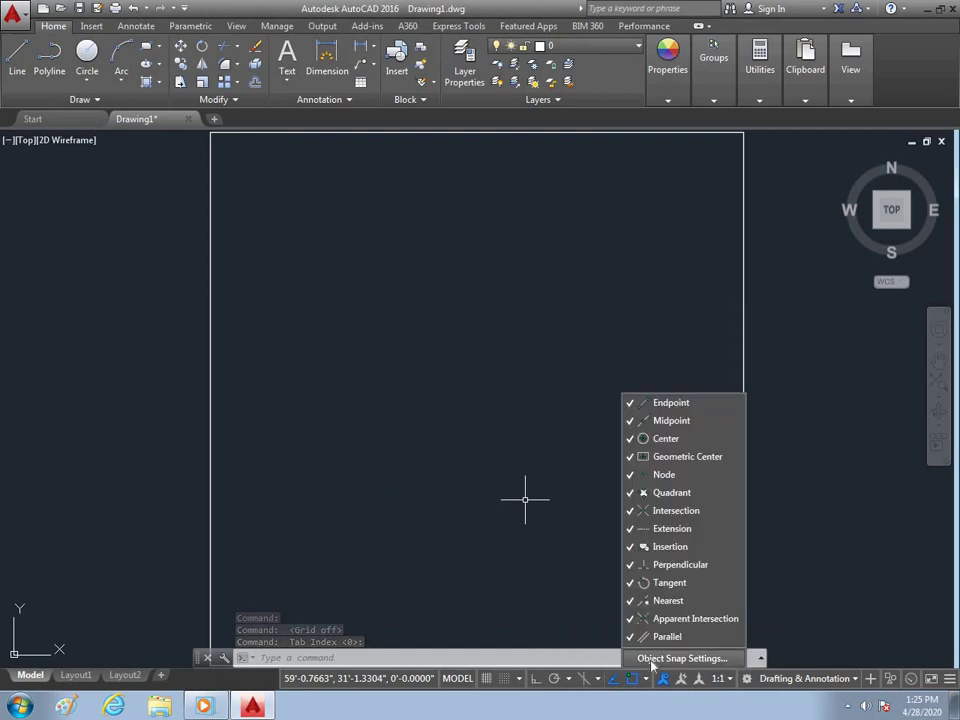
{"action": "left_click", "coordinate": [660, 656]}
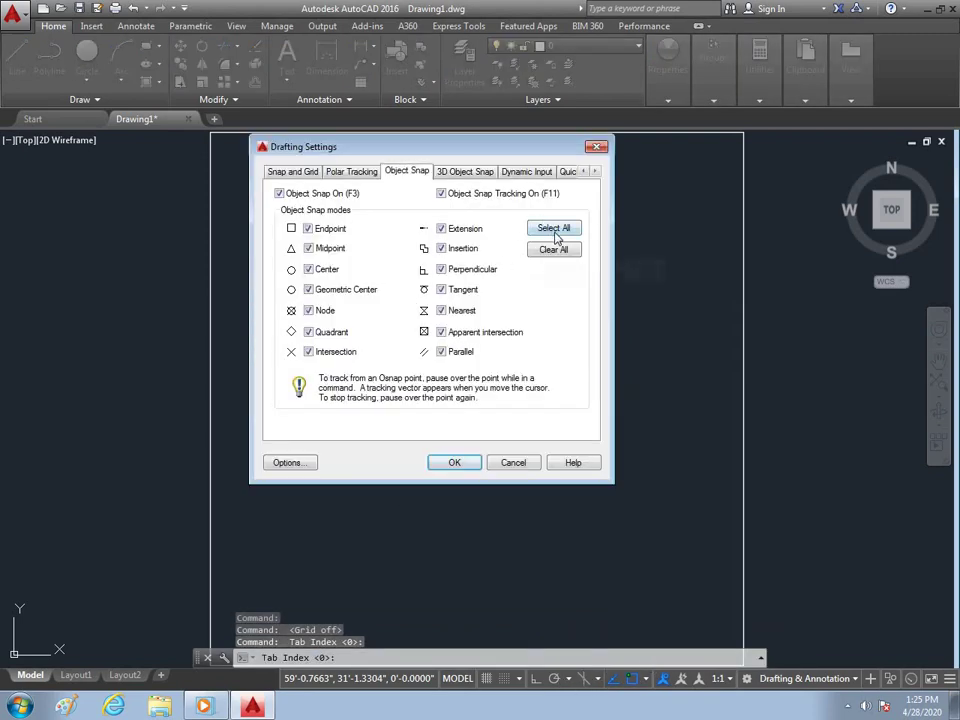
{"action": "left_click", "coordinate": [553, 230]}
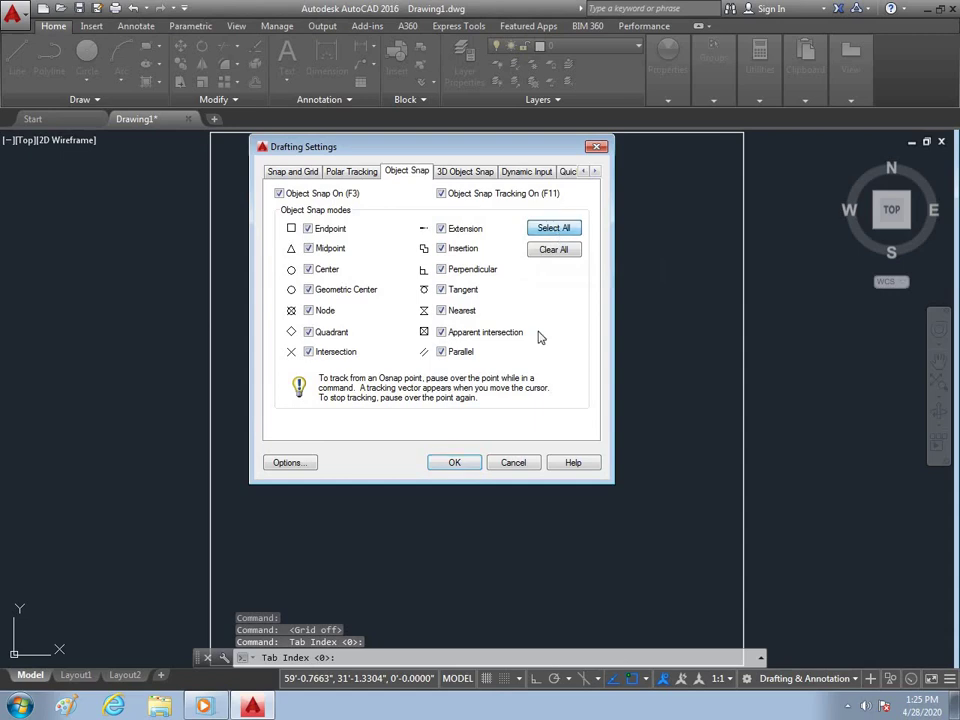
{"action": "left_click", "coordinate": [454, 464]}
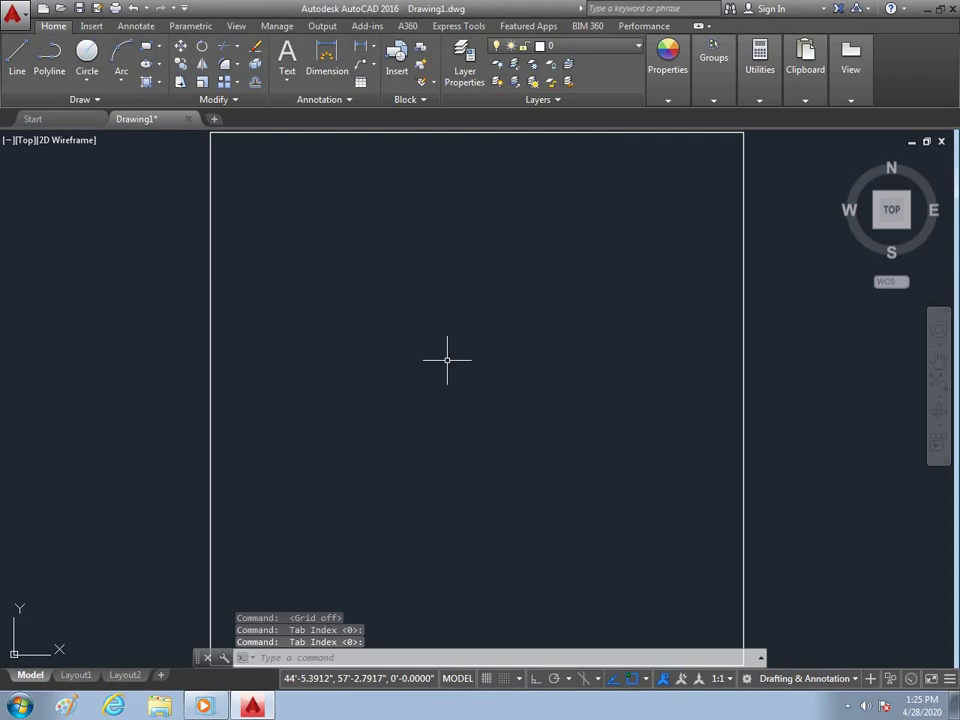
Step: Open the layer manager with LA and create a new layer named Walls
{"action": "type", "text": "la"}
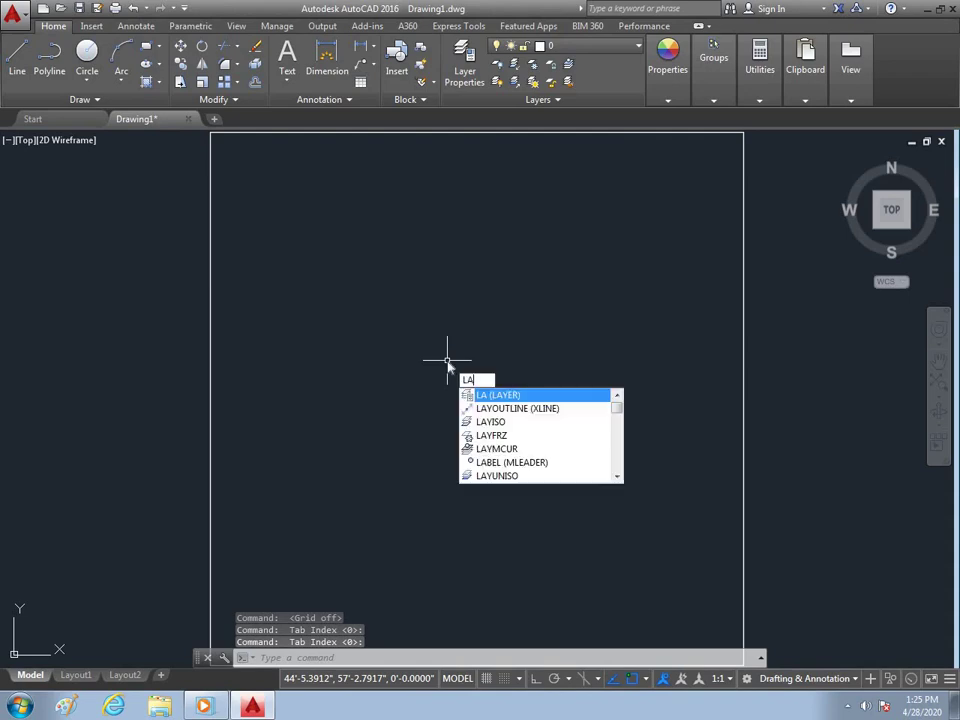
{"action": "key", "text": "Return"}
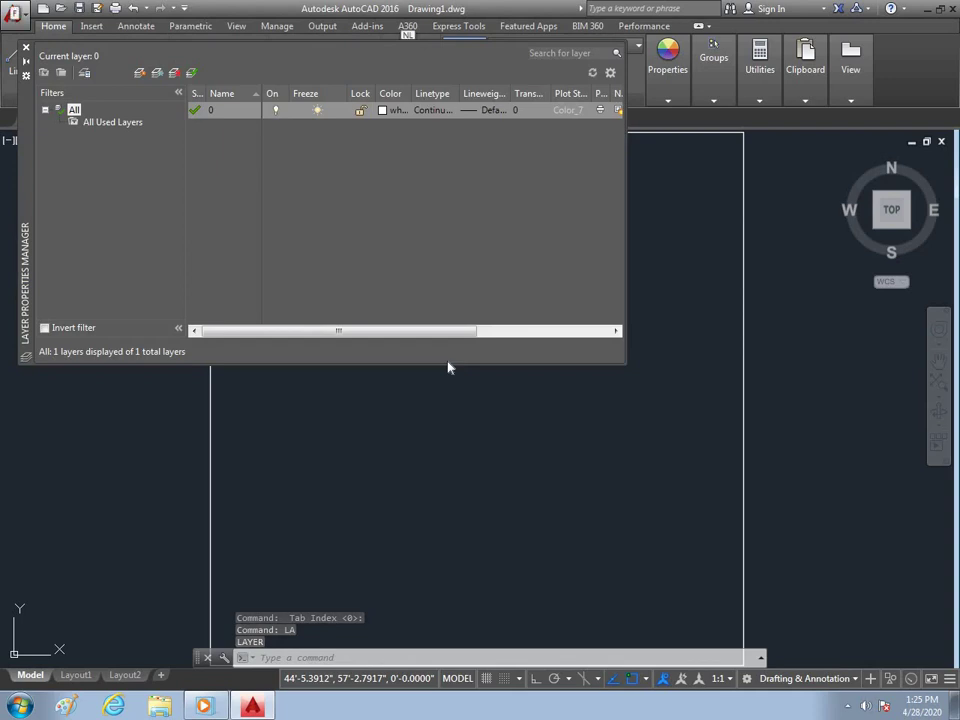
{"action": "left_click", "coordinate": [140, 75]}
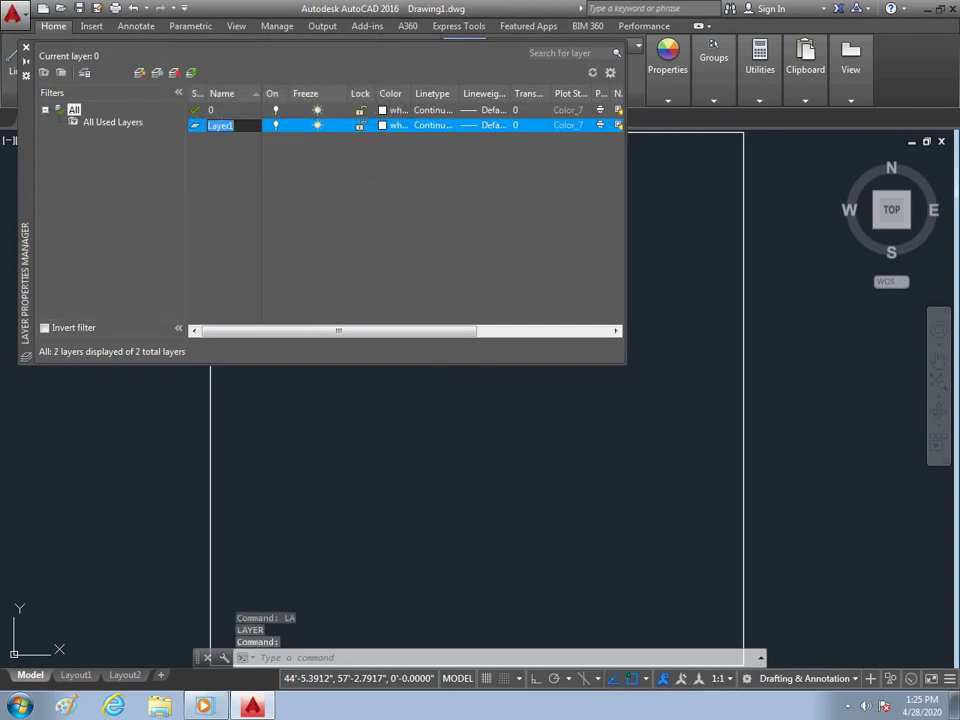
{"action": "type", "text": "Wall"}
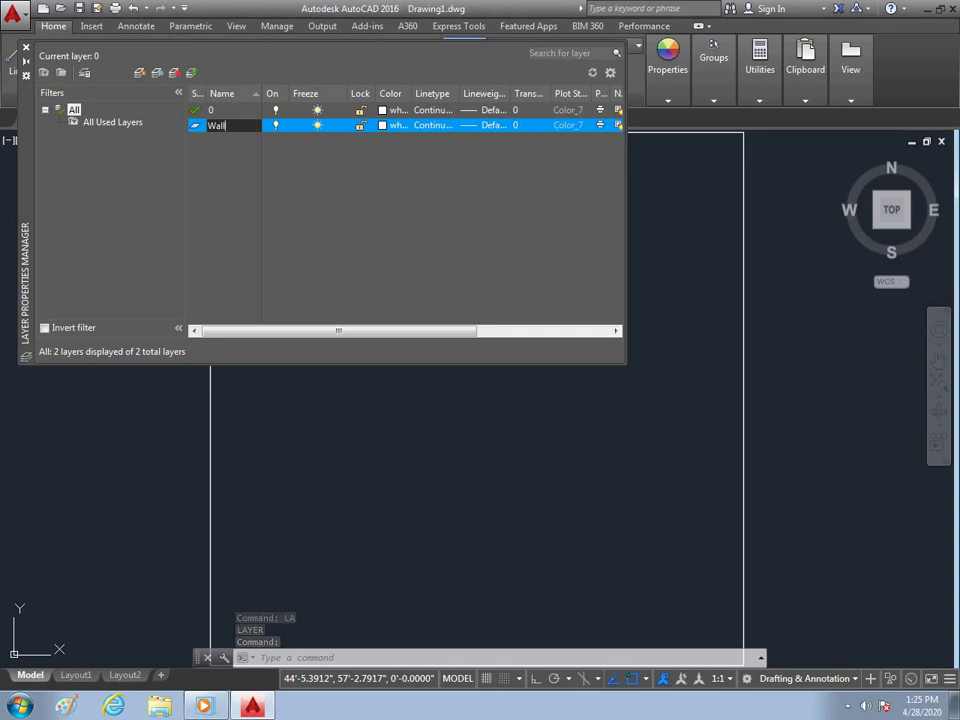
{"action": "type", "text": "s"}
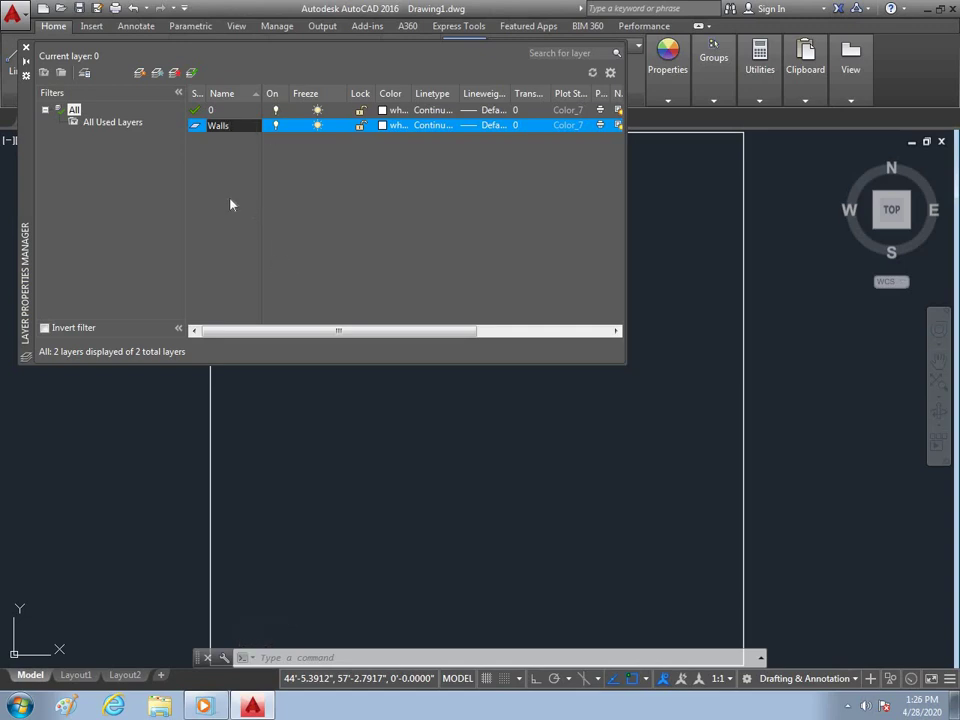
{"action": "key", "text": "Return"}
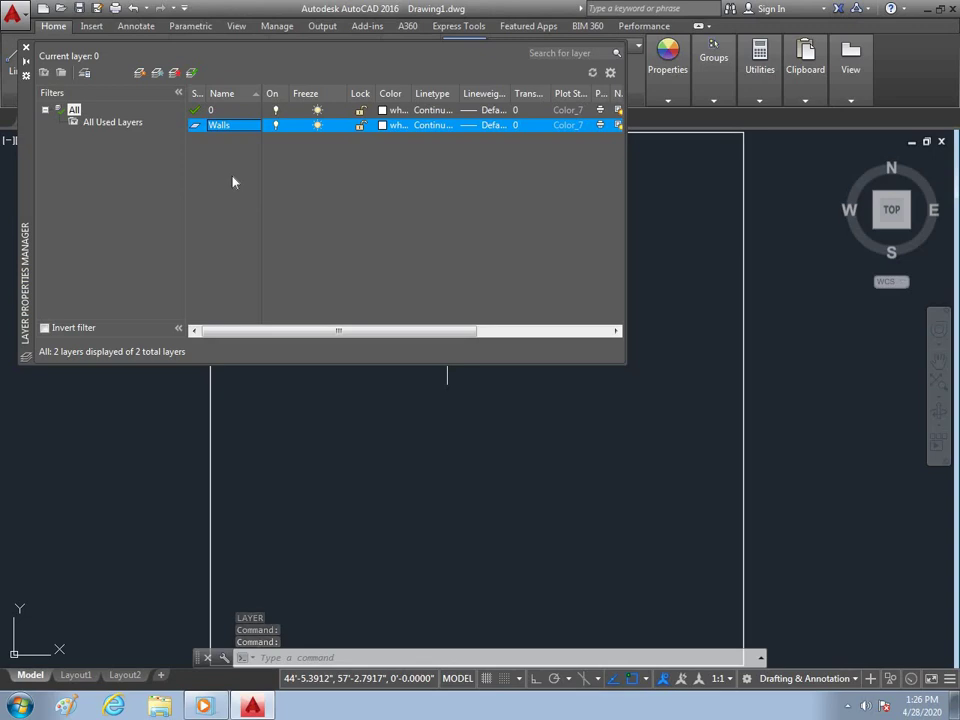
Step: Add a second layer, renaming the default Layer1 to Windows
{"action": "key", "text": "alt"}
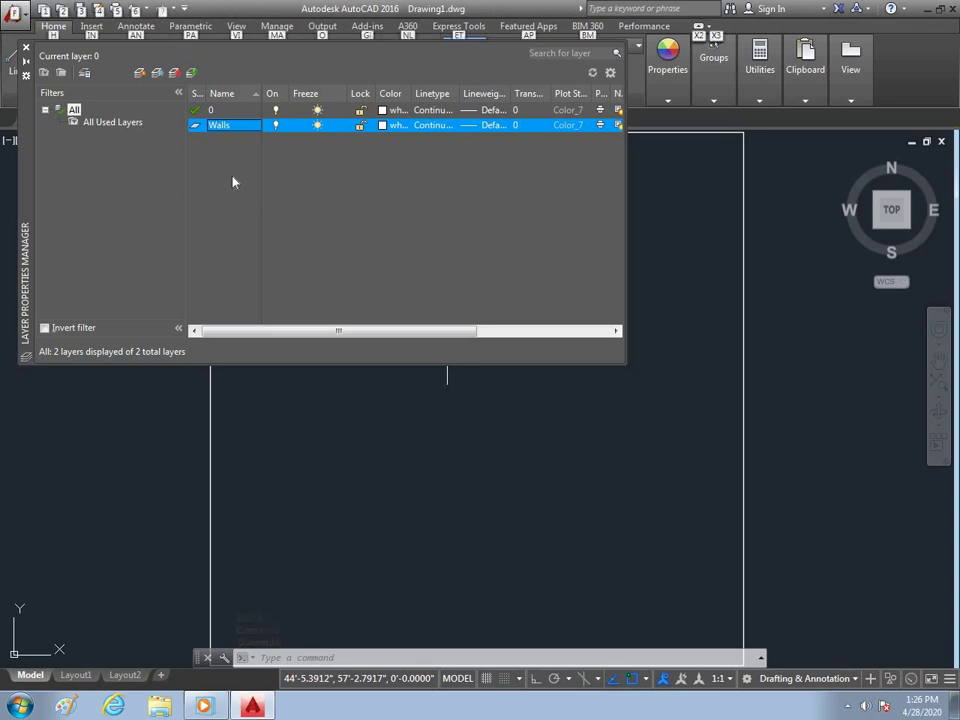
{"action": "key", "text": "alt+n"}
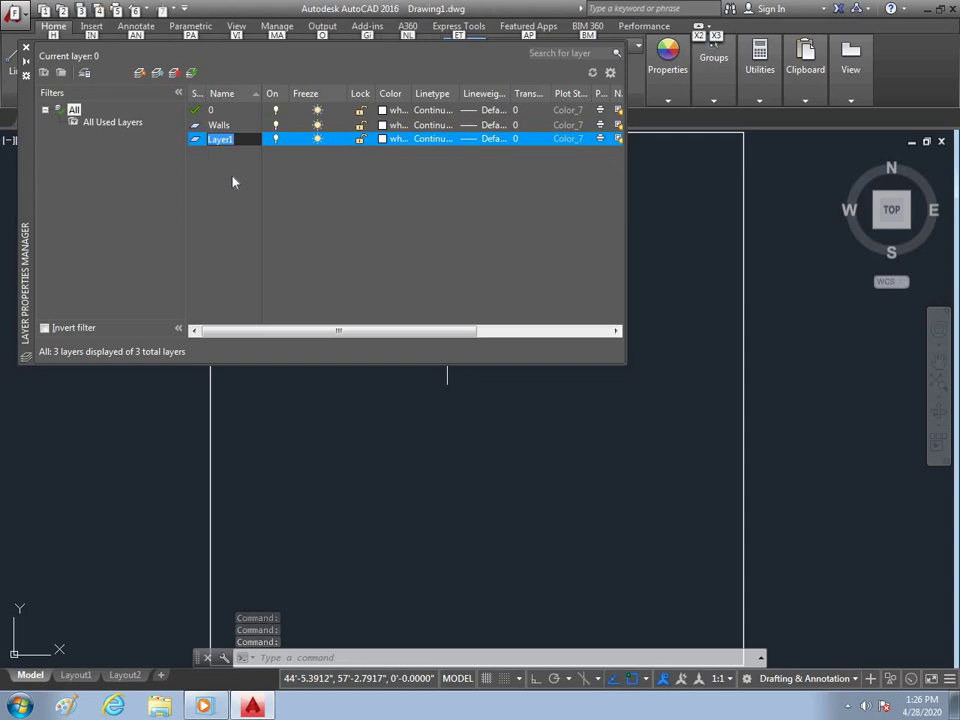
{"action": "key", "text": "Return"}
{"action": "key", "text": "F2"}
{"action": "key", "text": "BackSpace"}
{"action": "key", "text": "BackSpace"}
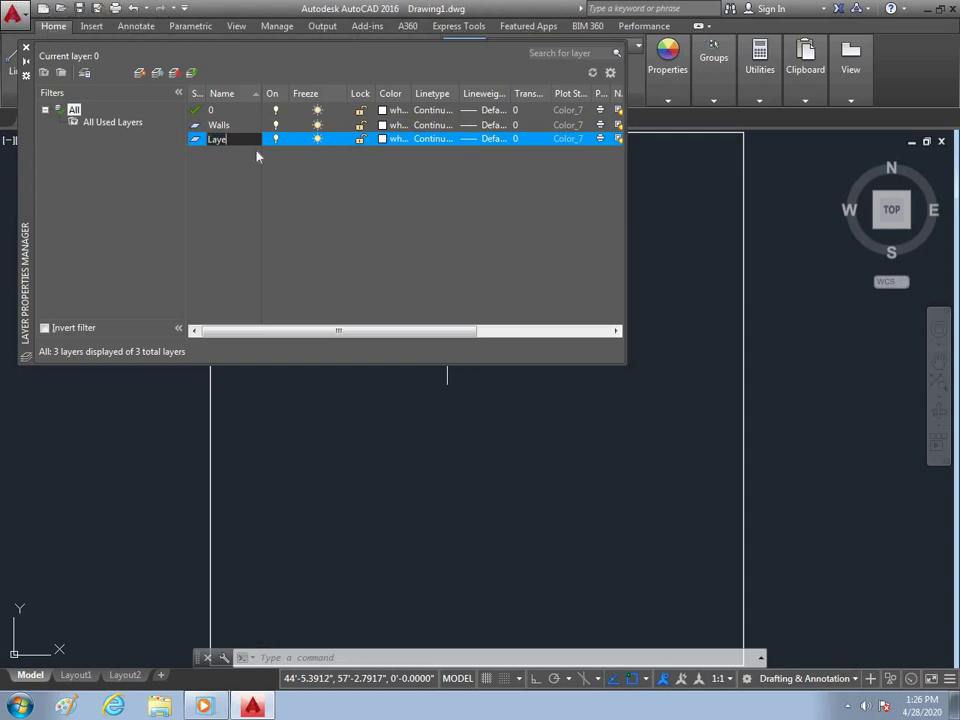
{"action": "key", "text": "BackSpace"}
{"action": "key", "text": "BackSpace"}
{"action": "key", "text": "BackSpace"}
{"action": "key", "text": "BackSpace"}
{"action": "type", "text": "W"}
{"action": "type", "text": "indow"}
{"action": "type", "text": "s"}
{"action": "key", "text": "Return"}
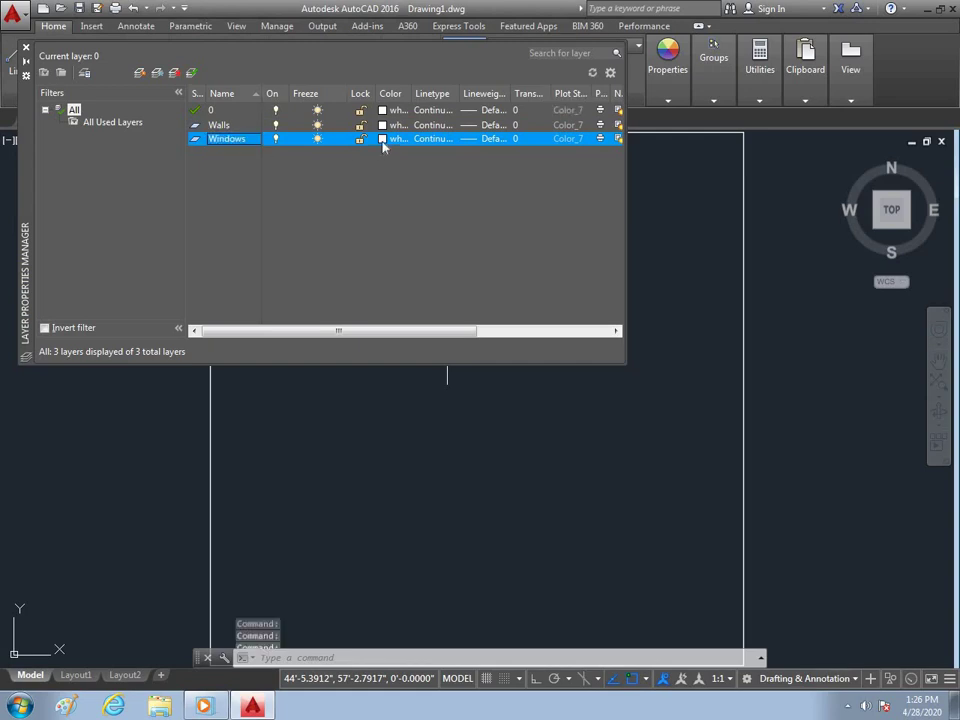
{"action": "left_click", "coordinate": [382, 140]}
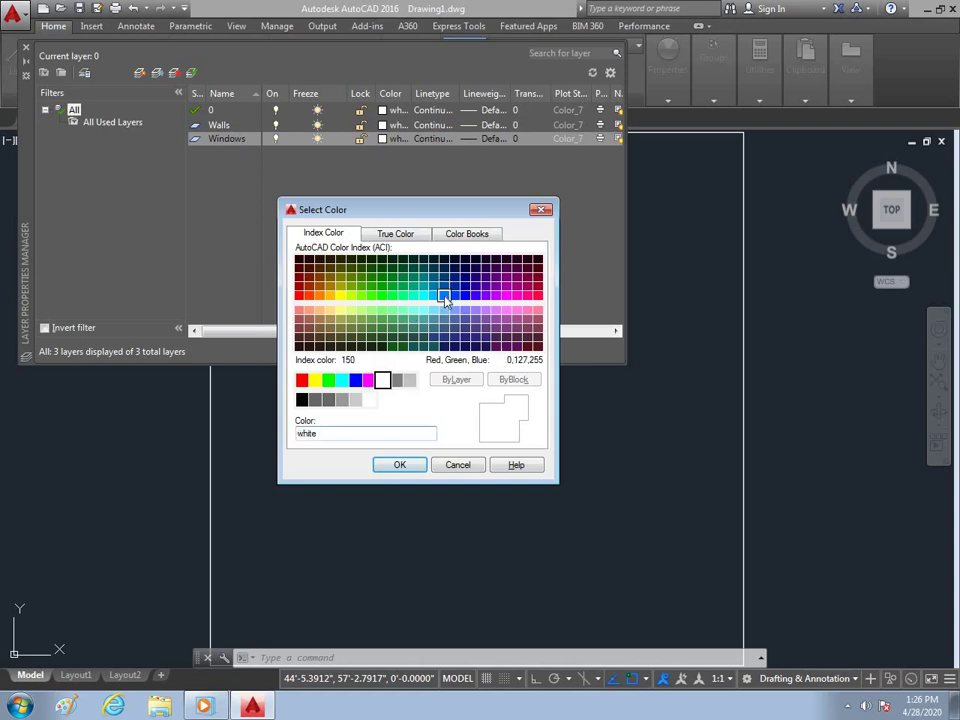
Step: Give the Windows layer the colour cyan
{"action": "left_click", "coordinate": [445, 296]}
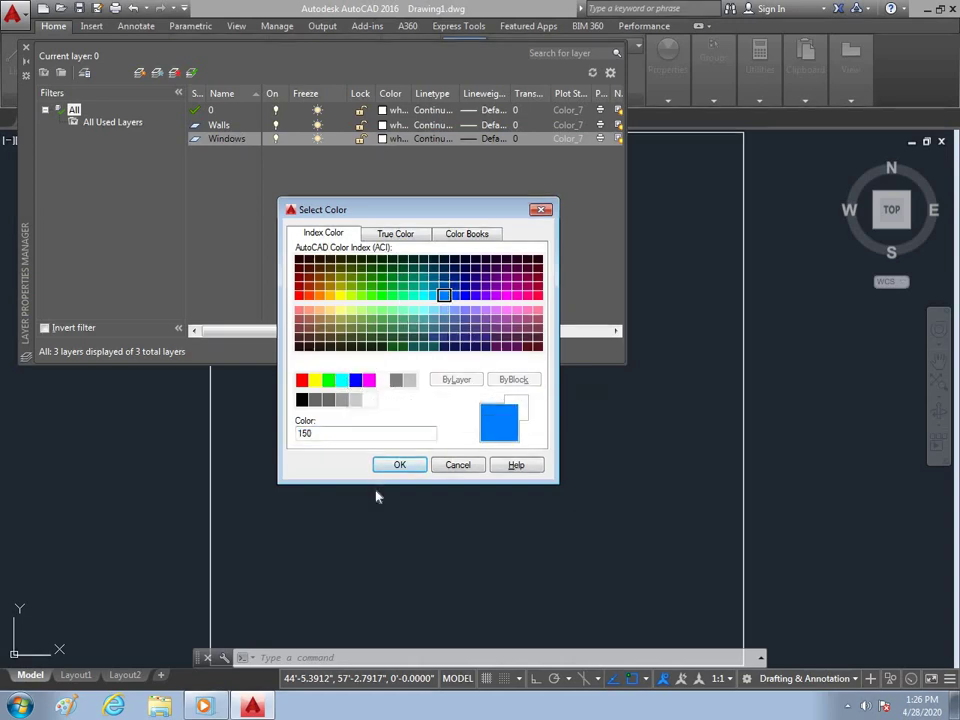
{"action": "left_click", "coordinate": [342, 380]}
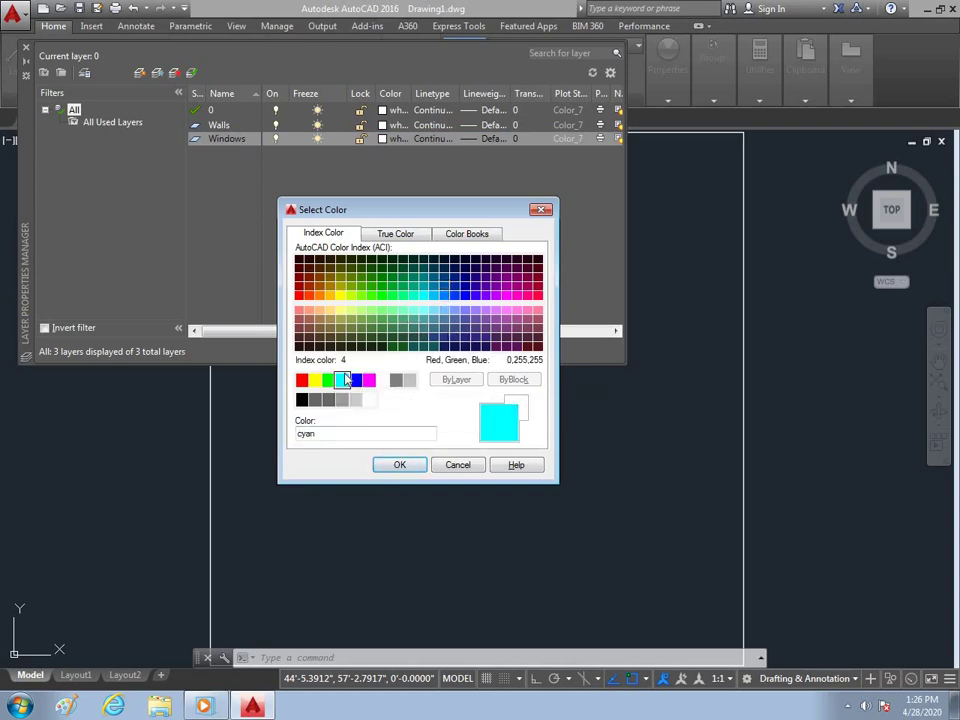
{"action": "left_click", "coordinate": [396, 466]}
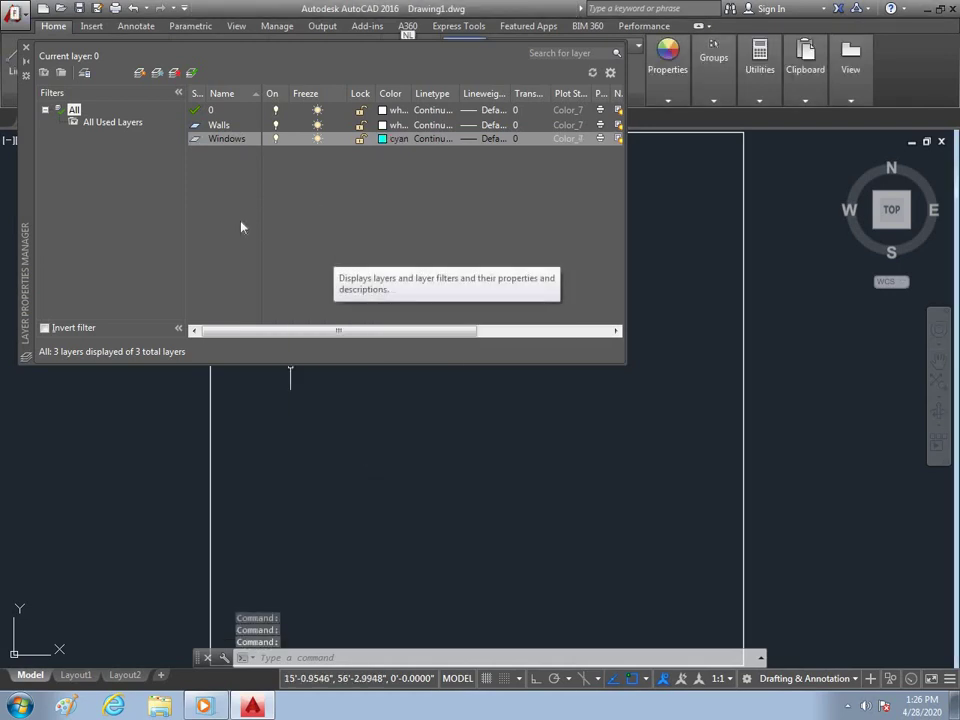
Step: Add a green Doors layer and close the layer manager
{"action": "key", "text": "alt+n"}
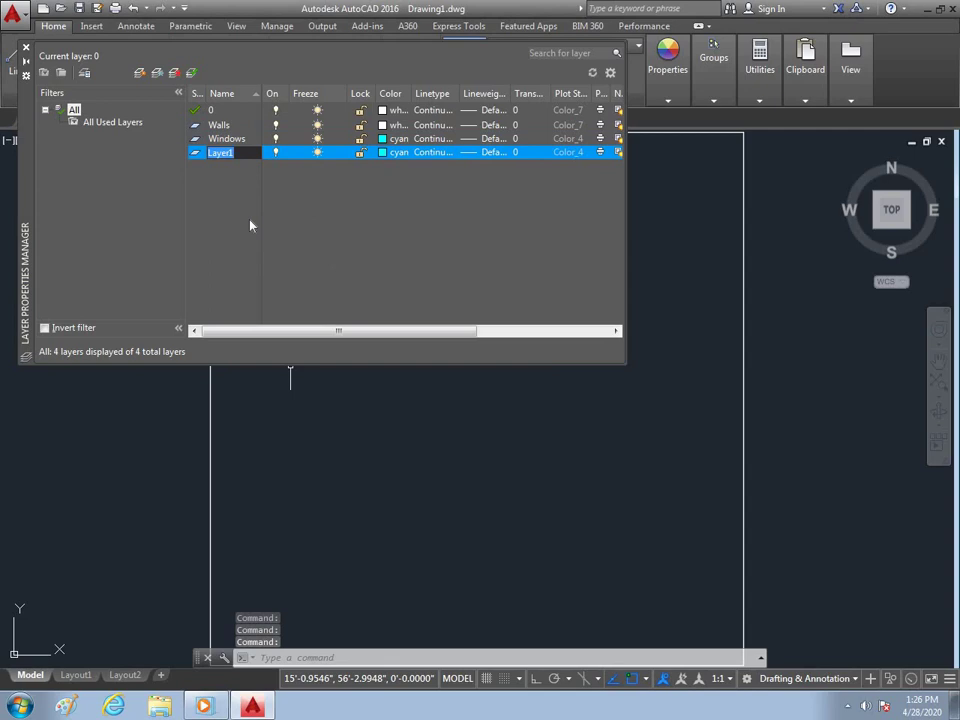
{"action": "type", "text": "Doo"}
{"action": "type", "text": "rs"}
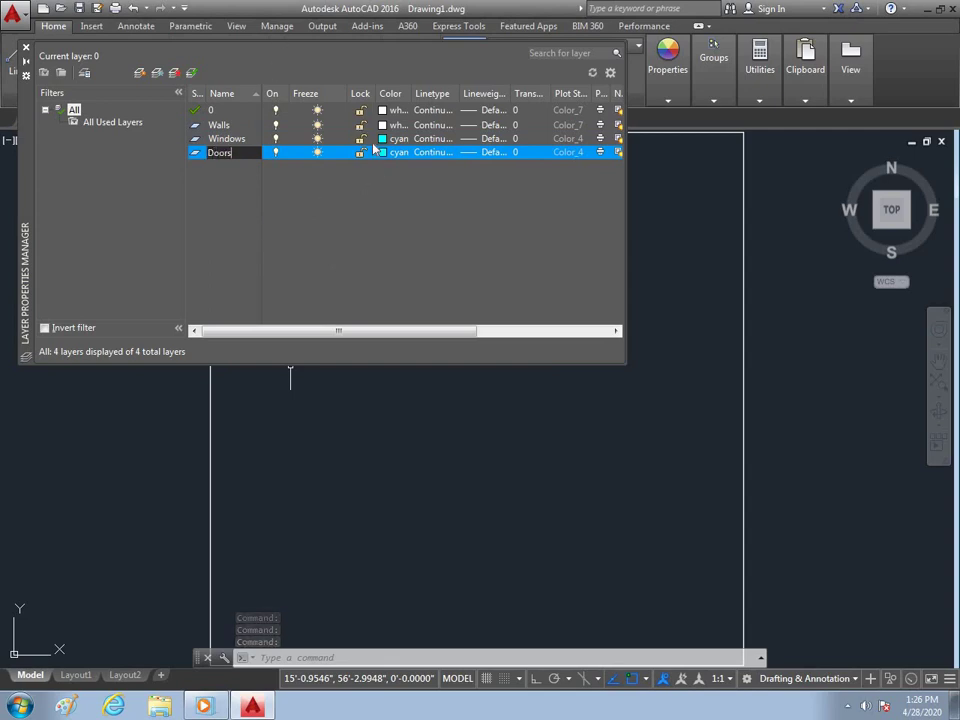
{"action": "left_click", "coordinate": [385, 152]}
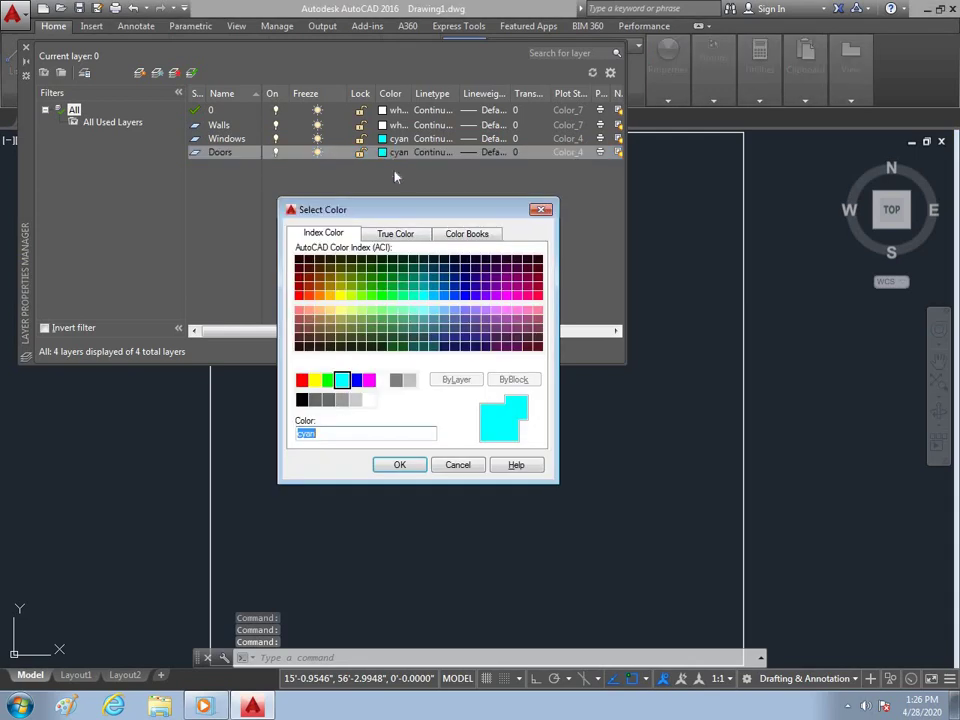
{"action": "left_click", "coordinate": [392, 295]}
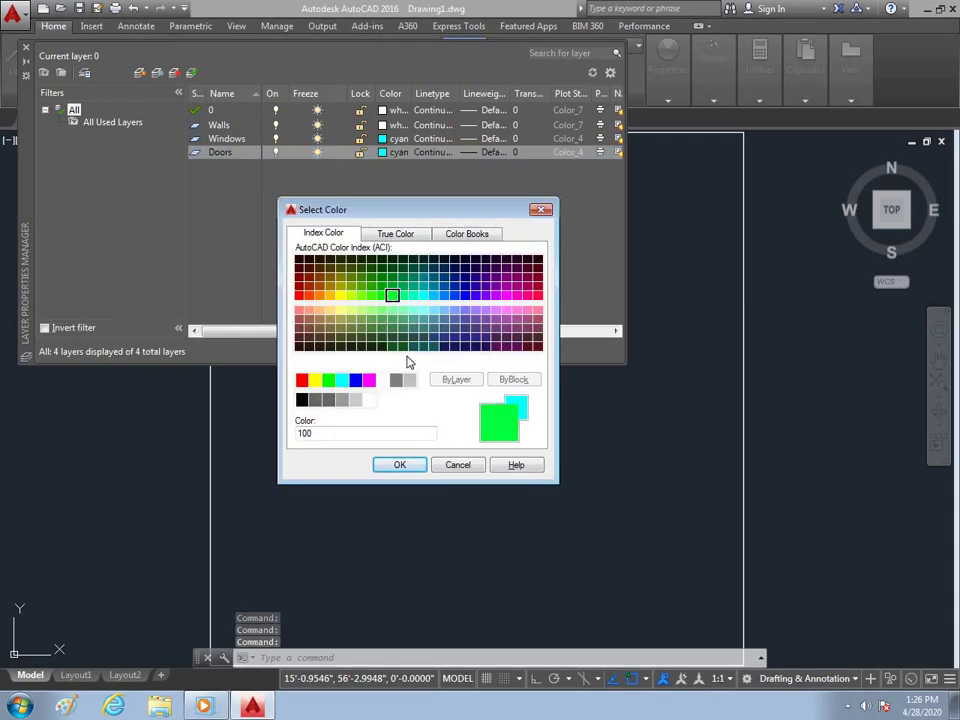
{"action": "left_click", "coordinate": [329, 381]}
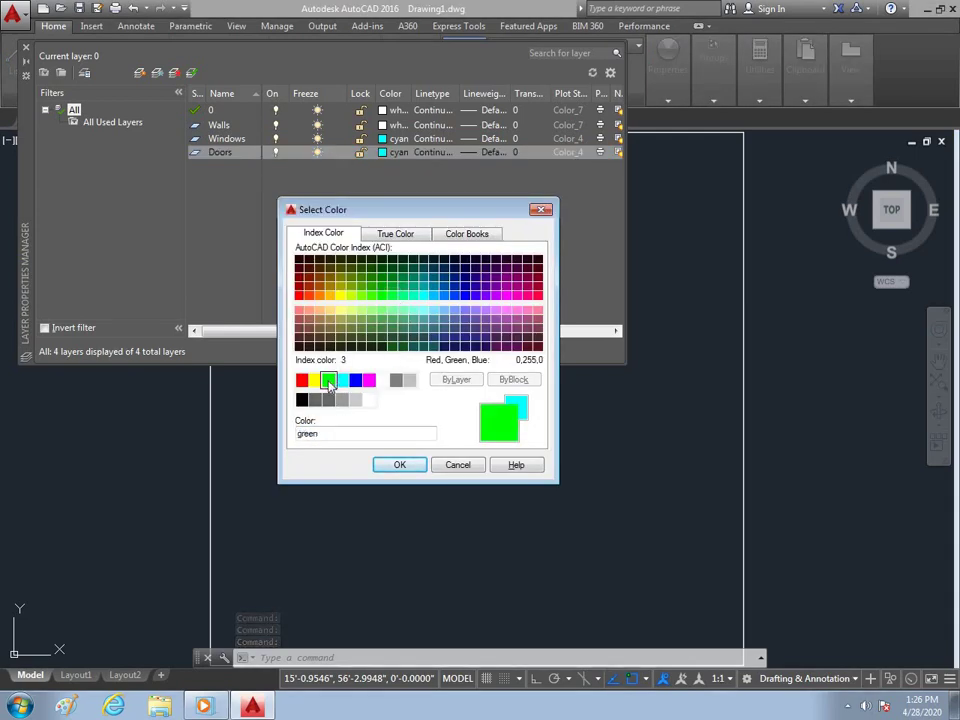
{"action": "left_click", "coordinate": [399, 464]}
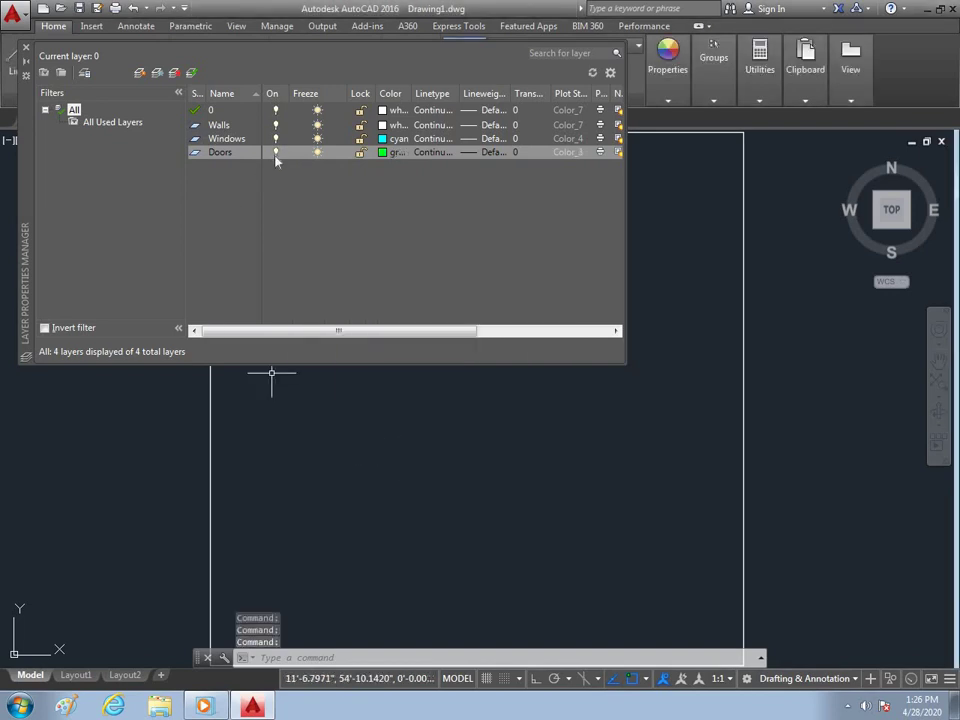
{"action": "left_click", "coordinate": [25, 53]}
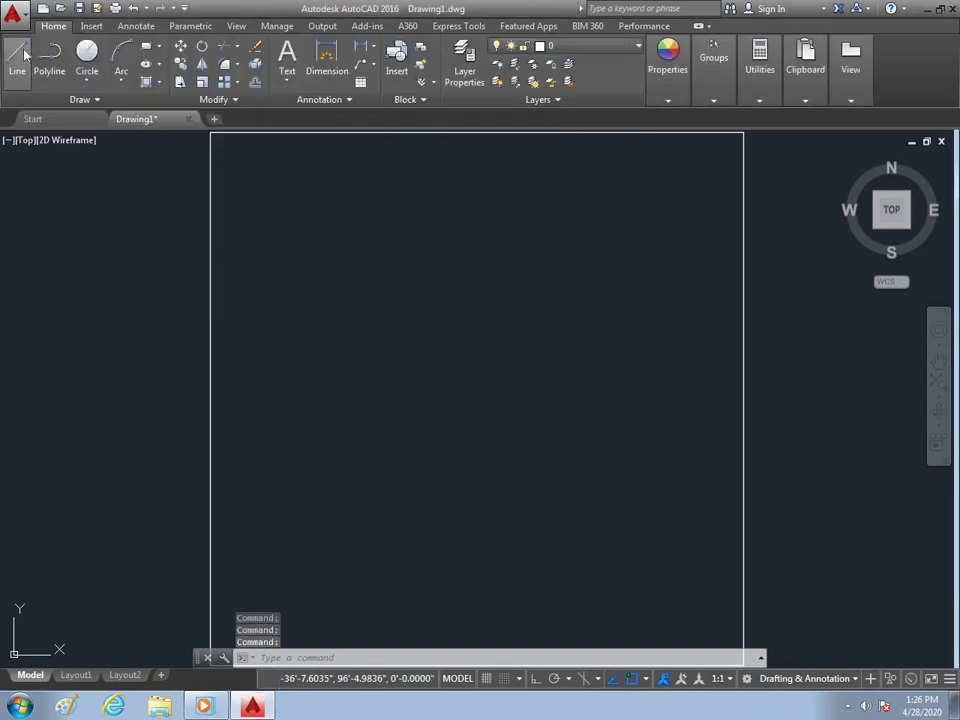
Step: Make Walls the current layer and start the LINE command
{"action": "left_click", "coordinate": [624, 48]}
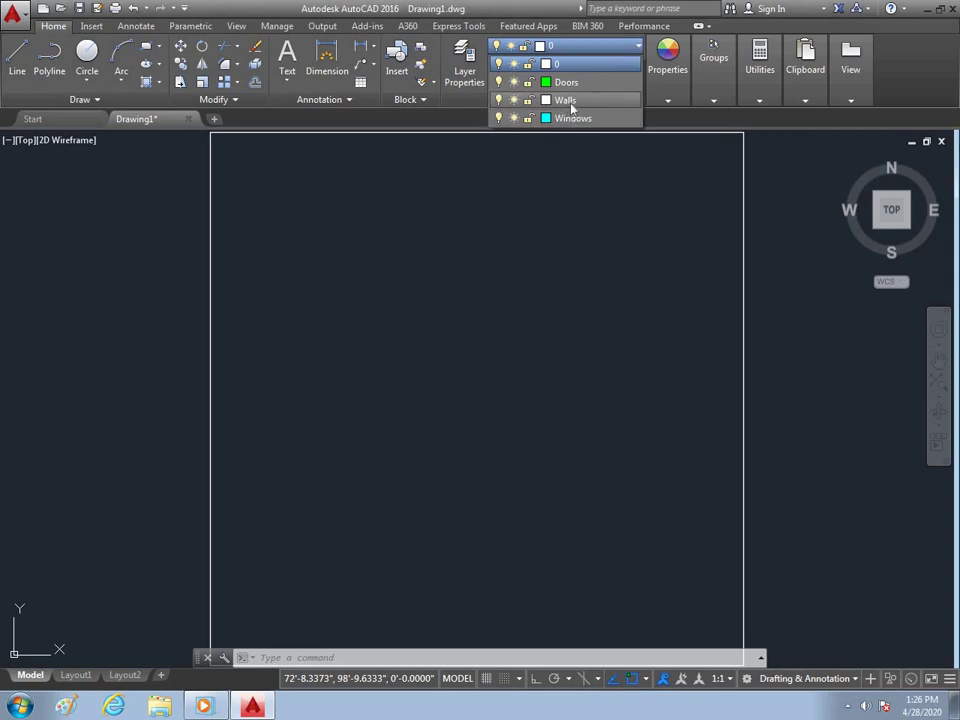
{"action": "left_click", "coordinate": [566, 100]}
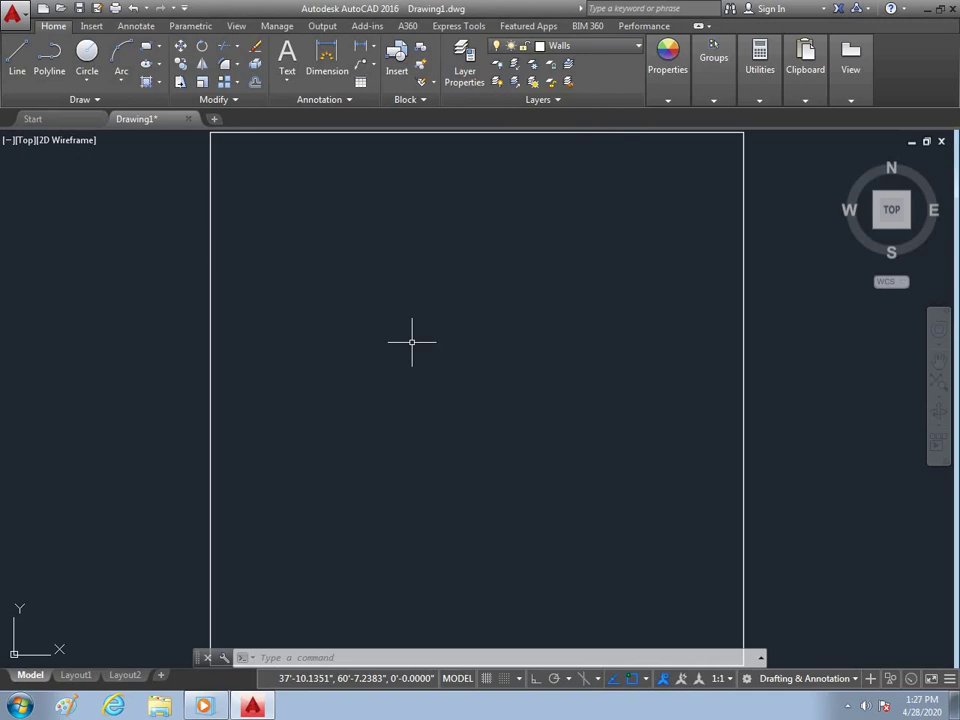
{"action": "type", "text": "l"}
{"action": "key", "text": "Return"}
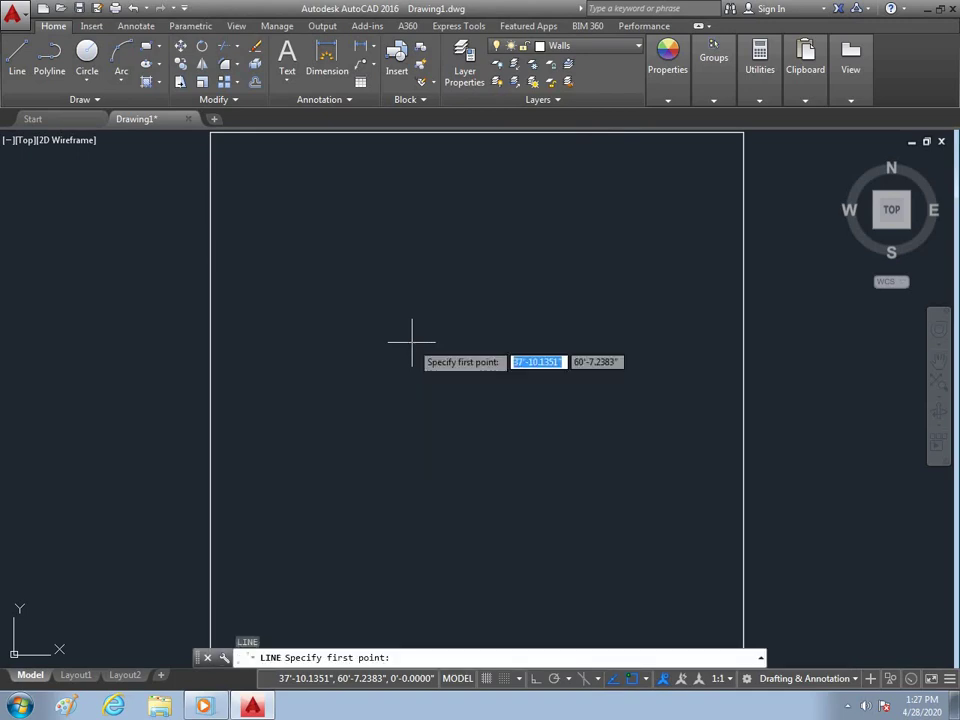
Step: Draw a 16' vertical line with Ortho turned on
{"action": "left_click", "coordinate": [290, 282]}
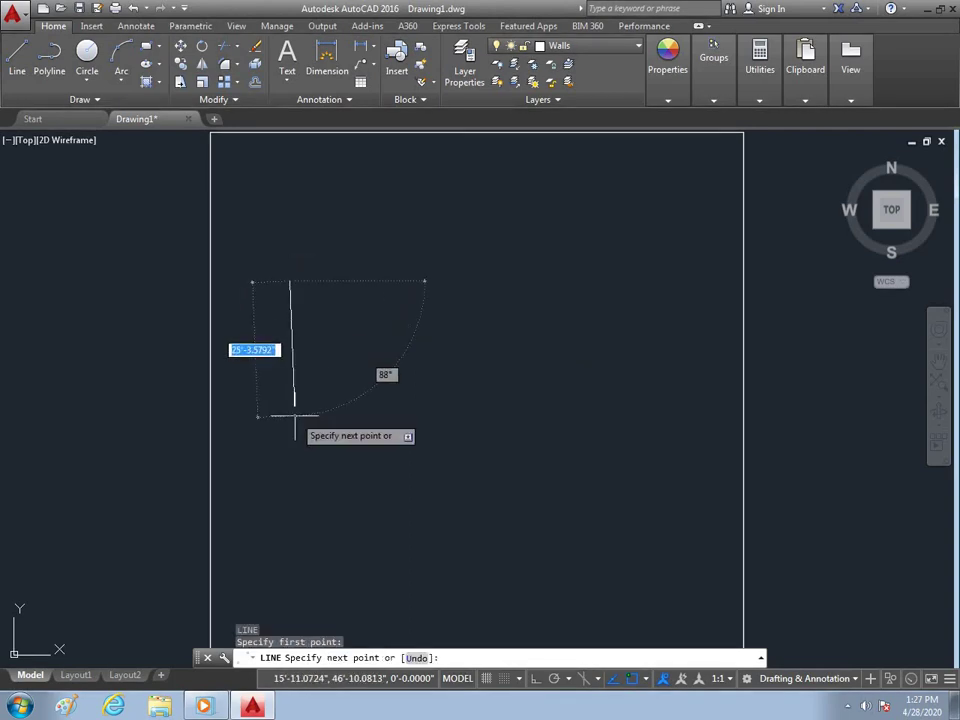
{"action": "key", "text": "F8"}
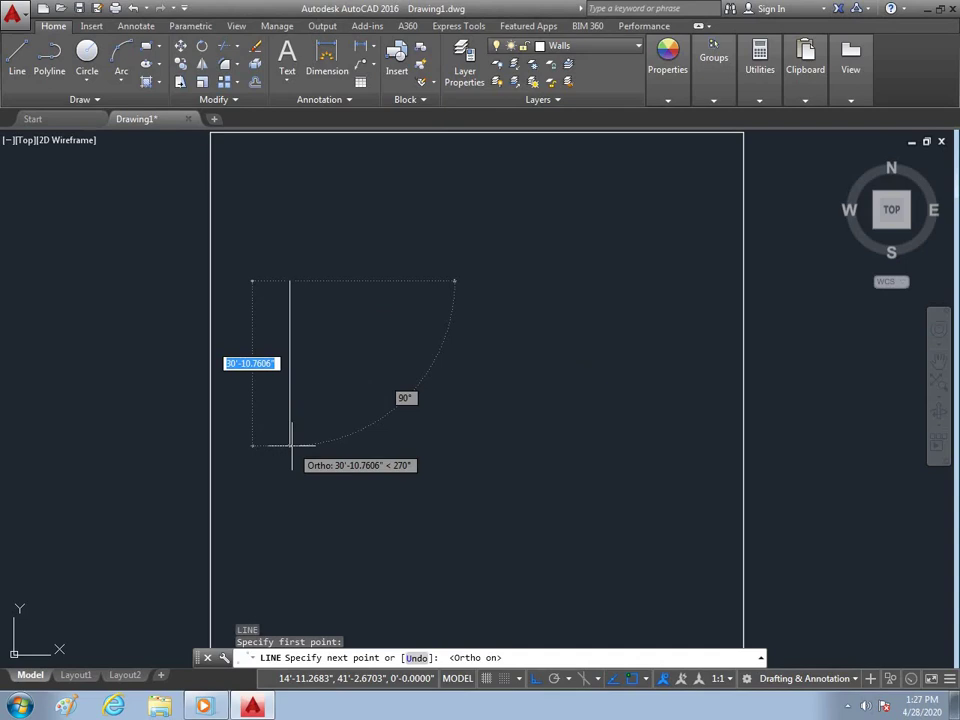
{"action": "type", "text": "16'"}
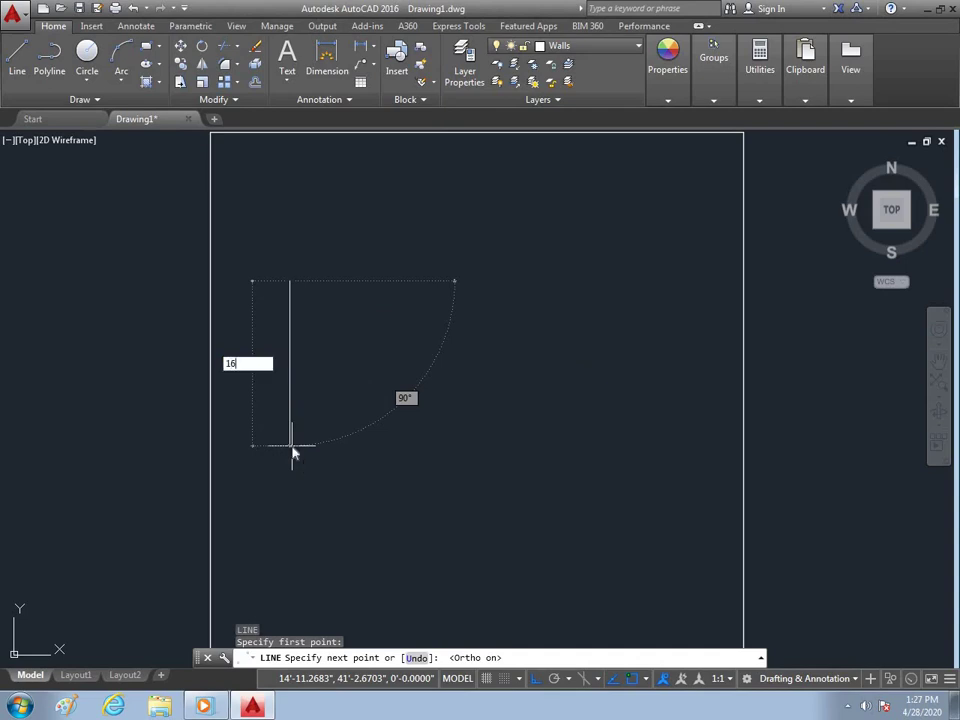
{"action": "key", "text": "Return"}
{"action": "key", "text": "Escape"}
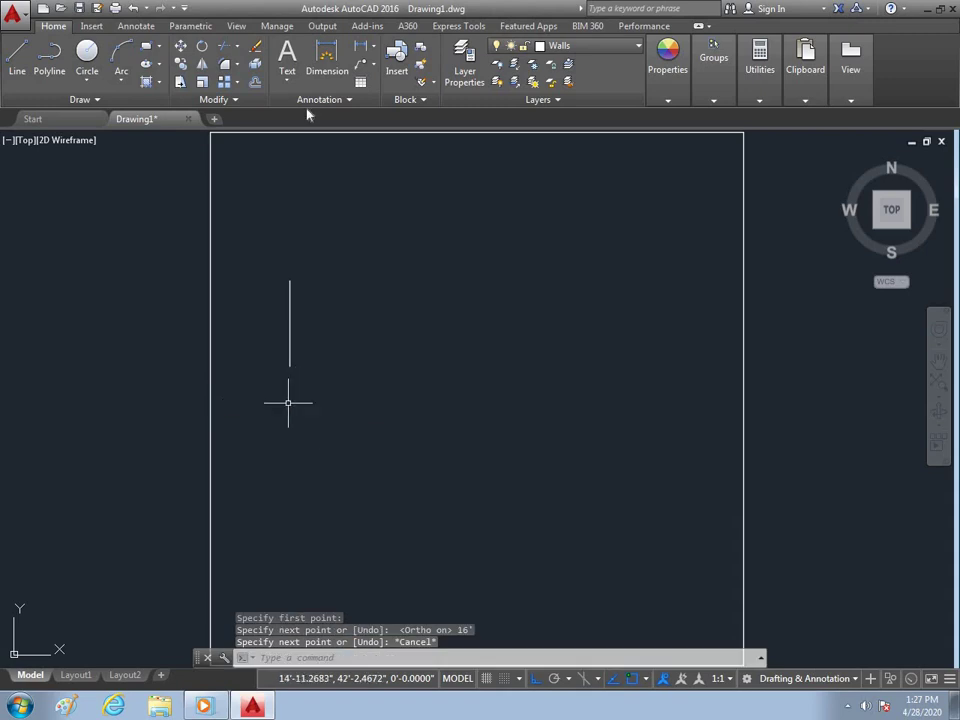
{"action": "scroll", "coordinate": [264, 311], "scroll_direction": "up", "scroll_amount": 2}
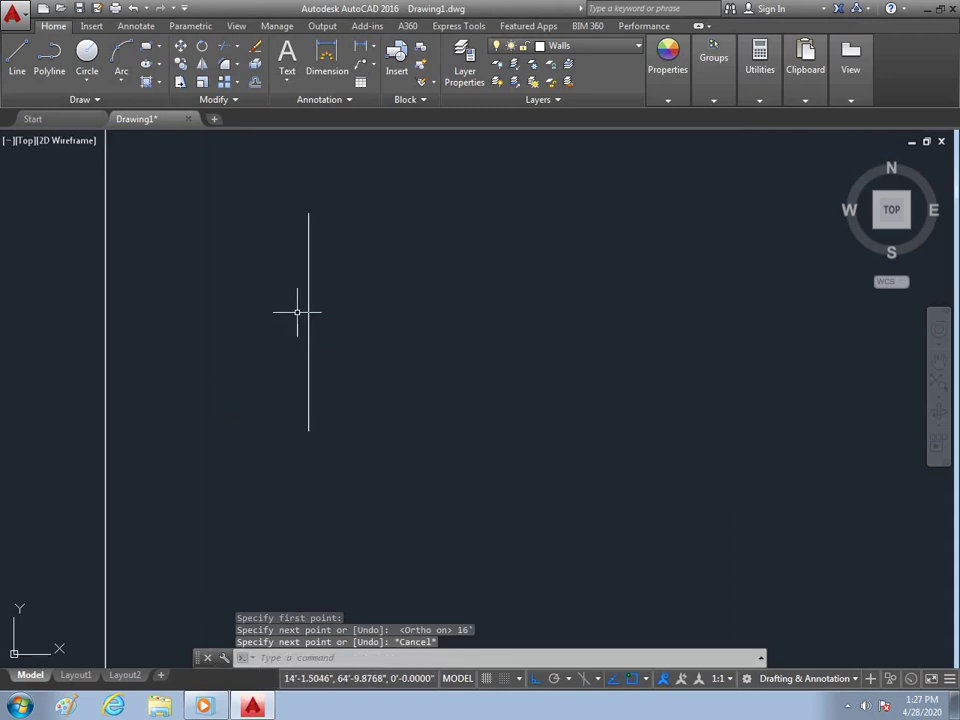
Step: Offset the line 9 inches to the right, then offset that copy 16' right
{"action": "type", "text": "o"}
{"action": "key", "text": "Return"}
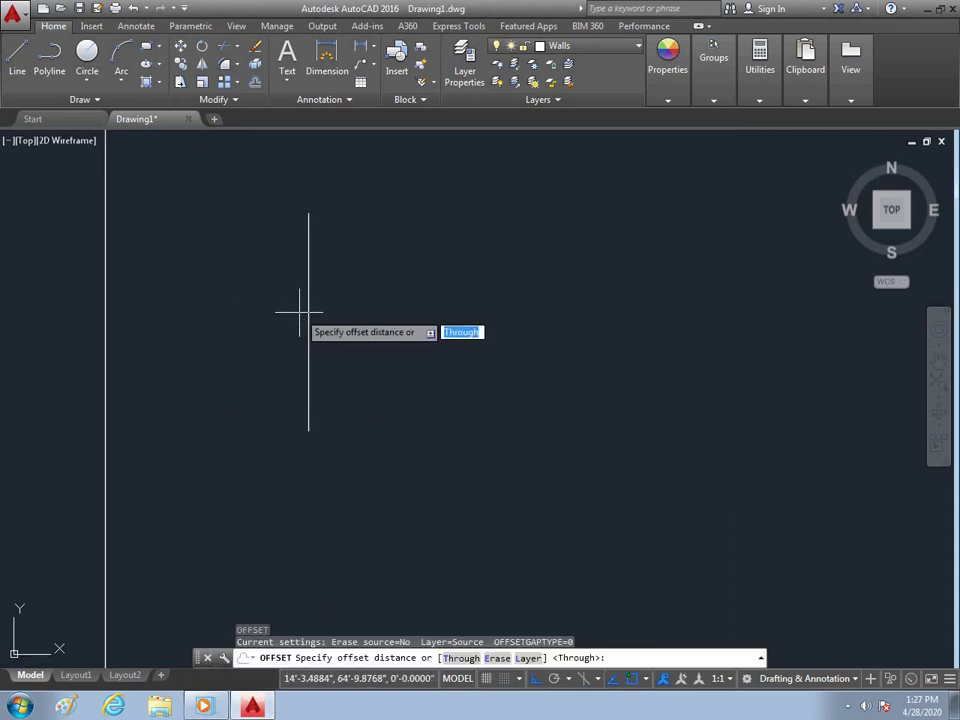
{"action": "type", "text": "9"}
{"action": "key", "text": "Return"}
{"action": "left_click", "coordinate": [308, 347]}
{"action": "left_click", "coordinate": [391, 364]}
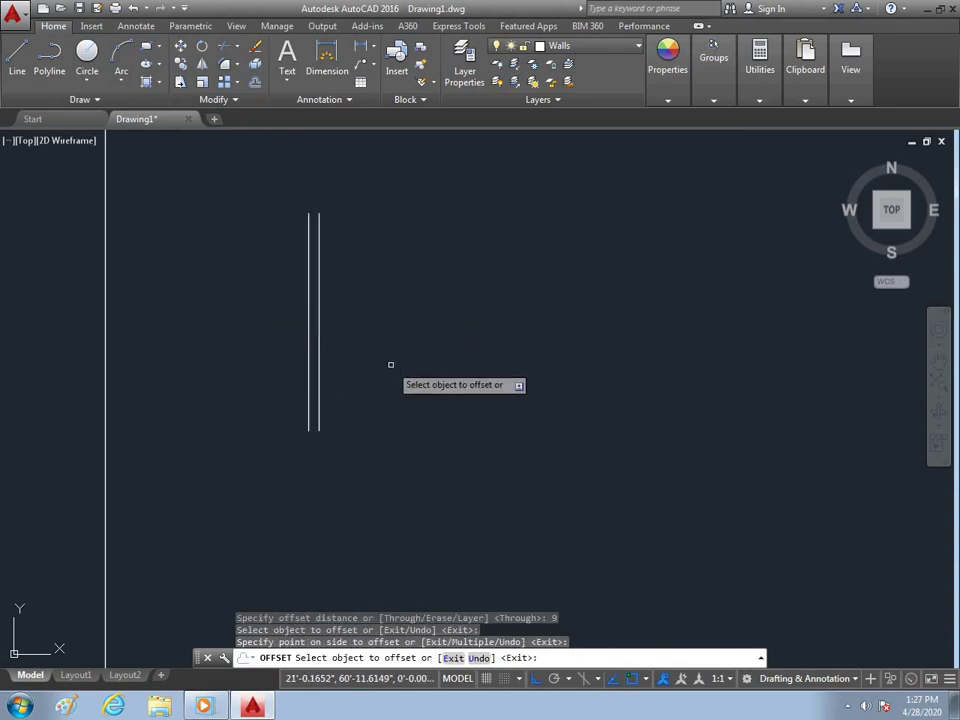
{"action": "key", "text": "Escape"}
{"action": "type", "text": "o"}
{"action": "key", "text": "Return"}
{"action": "type", "text": "16"}
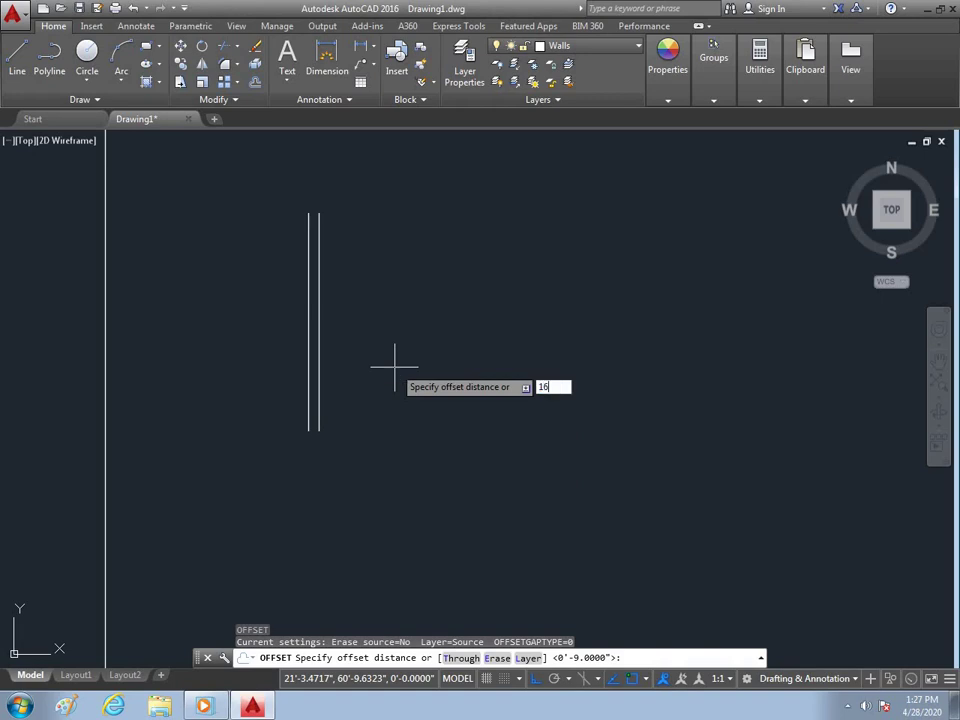
{"action": "key", "text": "Return"}
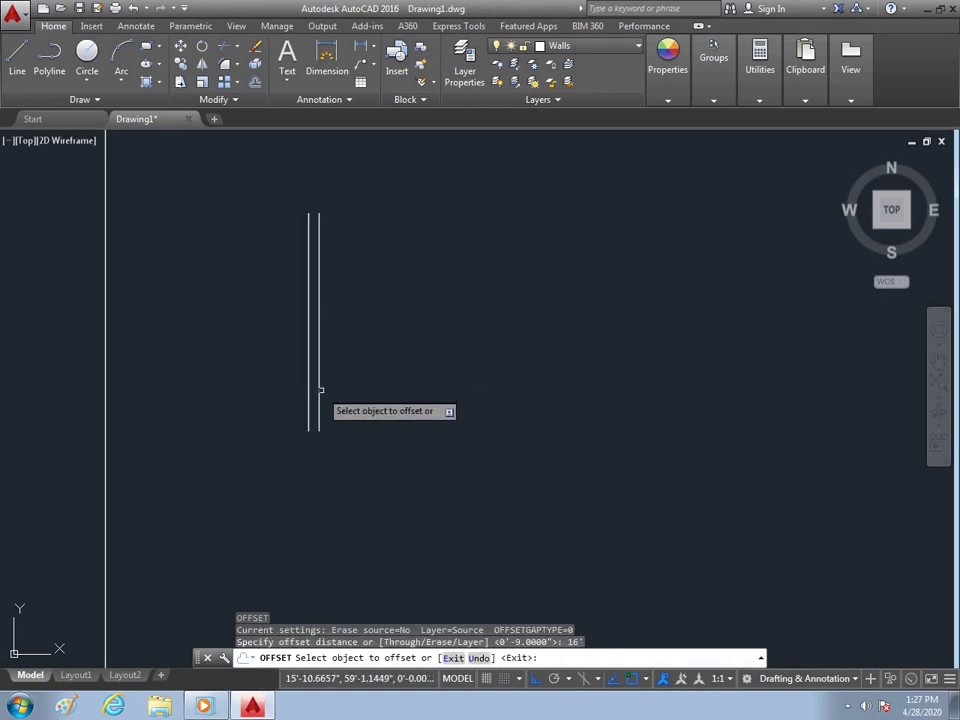
{"action": "left_click", "coordinate": [318, 392]}
{"action": "left_click", "coordinate": [551, 386]}
{"action": "key", "text": "Escape"}
Step: Offset the newest line 9 inches, then another 12' further right
{"action": "scroll", "coordinate": [336, 375], "scroll_direction": "down", "scroll_amount": 5}
{"action": "scroll", "coordinate": [387, 370], "scroll_direction": "up", "scroll_amount": 3}
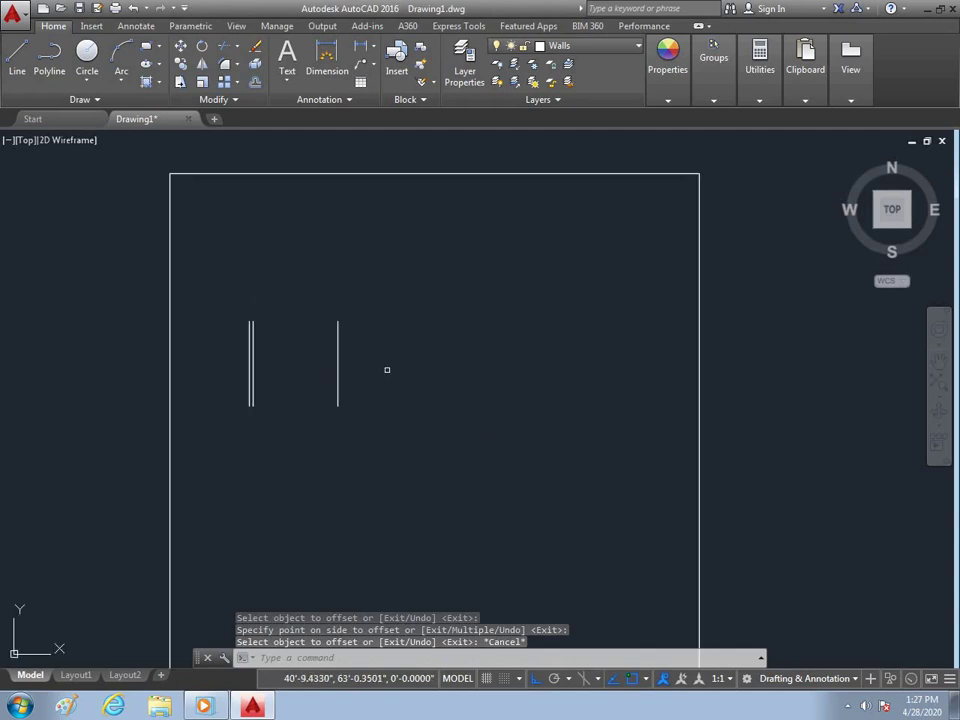
{"action": "key", "text": "Return"}
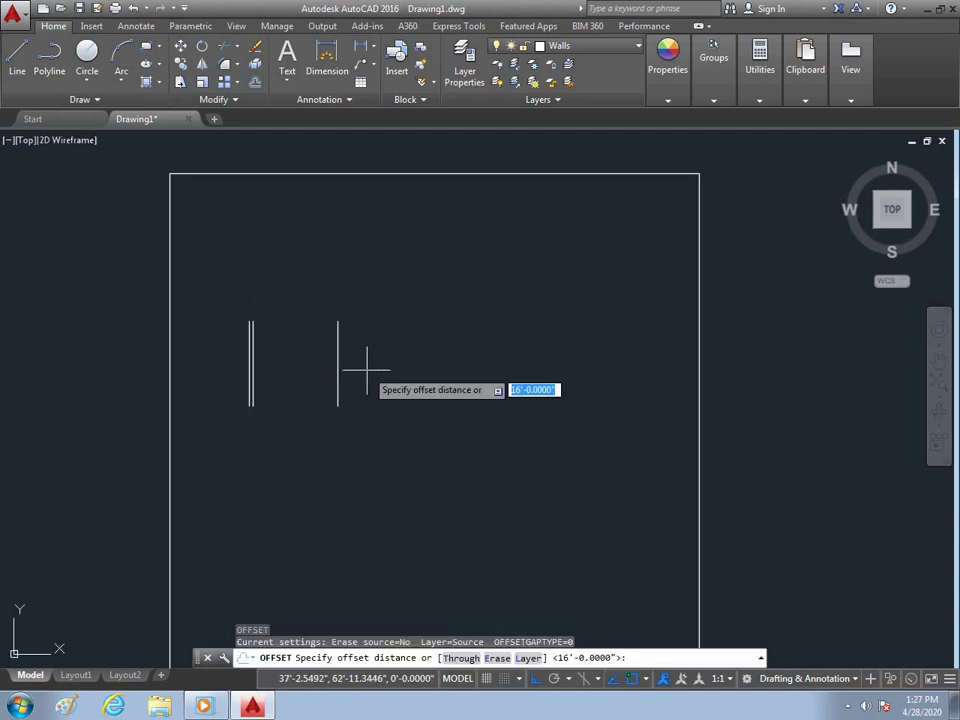
{"action": "key", "text": "Return"}
{"action": "left_click", "coordinate": [337, 396]}
{"action": "left_click", "coordinate": [418, 392]}
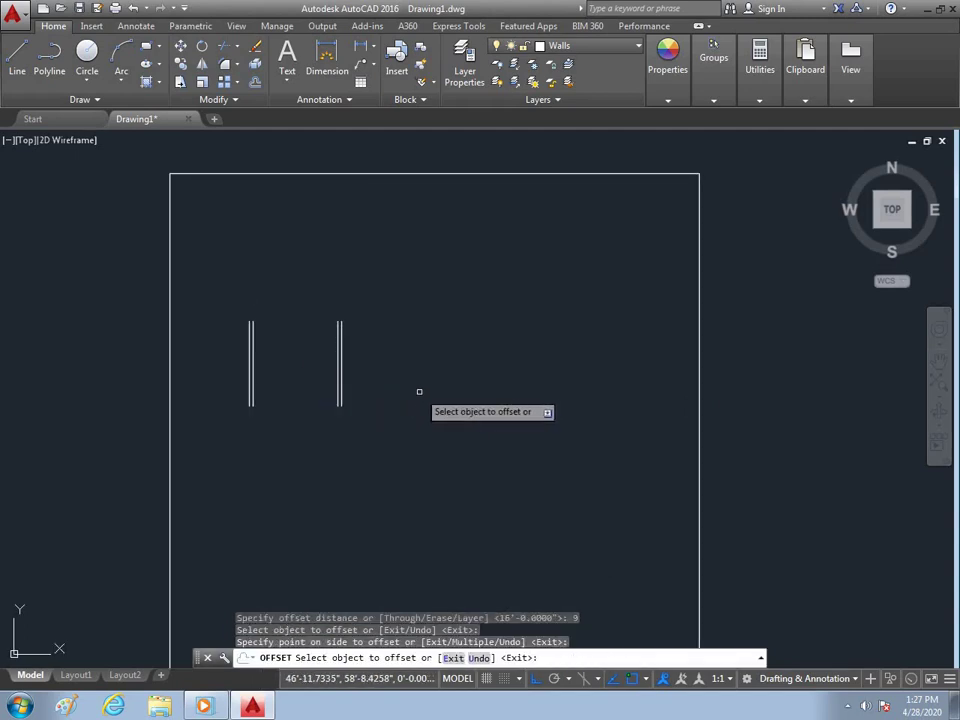
{"action": "key", "text": "Escape"}
{"action": "key", "text": "Return"}
{"action": "type", "text": "12'"}
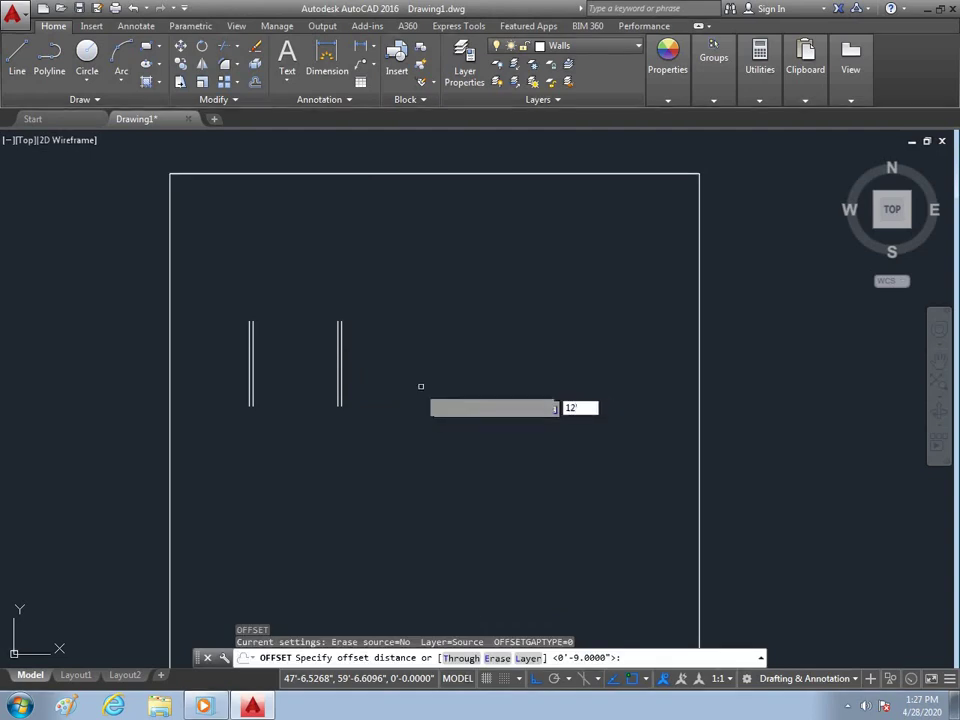
{"action": "key", "text": "Return"}
{"action": "left_click", "coordinate": [340, 394]}
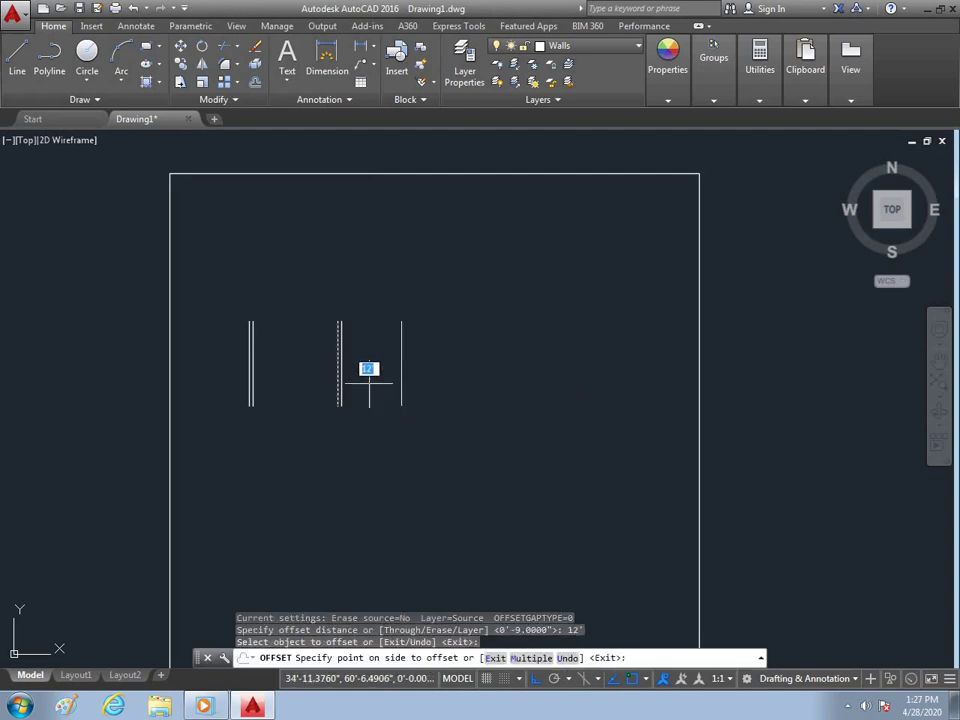
{"action": "left_click", "coordinate": [402, 384]}
{"action": "key", "text": "Escape"}
Step: Offset further lines 9 inches and 6' to the right, cancelling a final 9-inch offset
{"action": "type", "text": "o"}
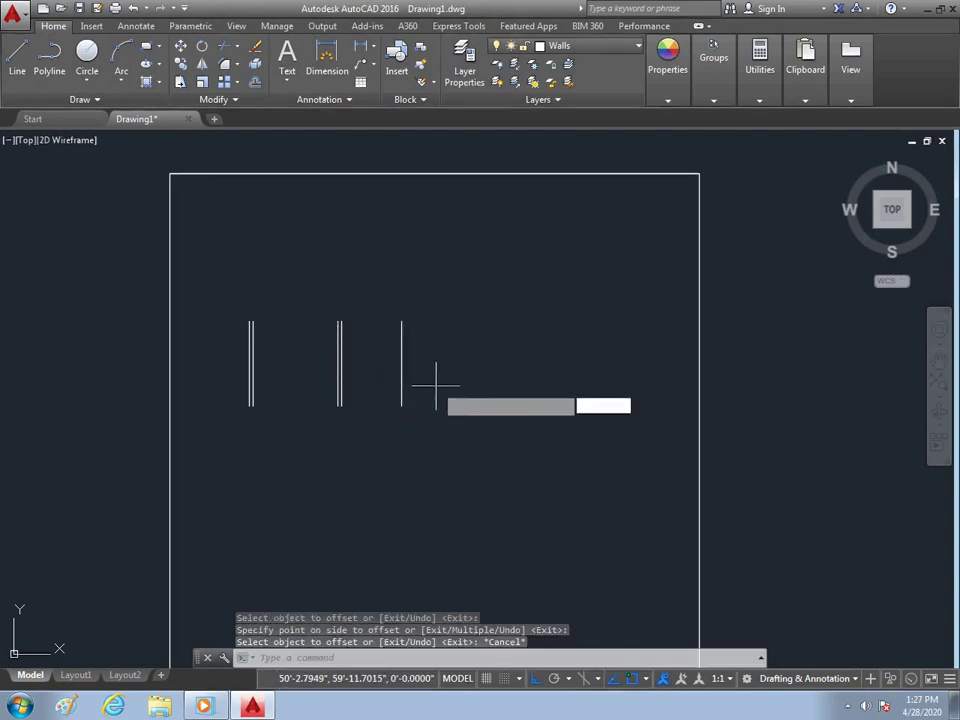
{"action": "key", "text": "Return"}
{"action": "key", "text": "Return"}
{"action": "left_click", "coordinate": [401, 388]}
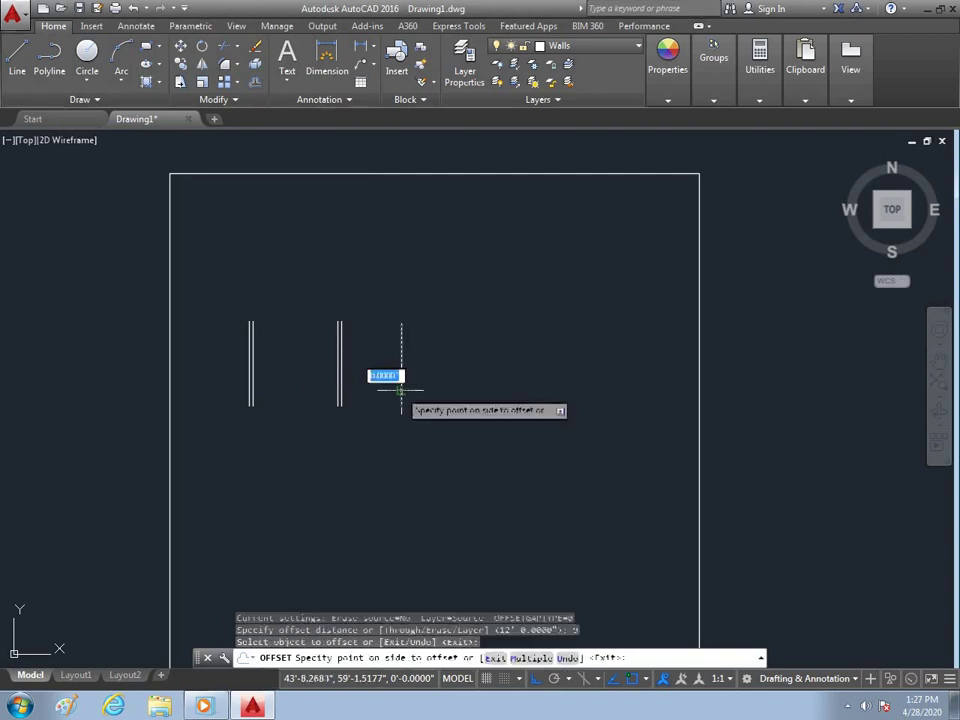
{"action": "left_click", "coordinate": [520, 388]}
{"action": "key", "text": "Escape"}
{"action": "key", "text": "Return"}
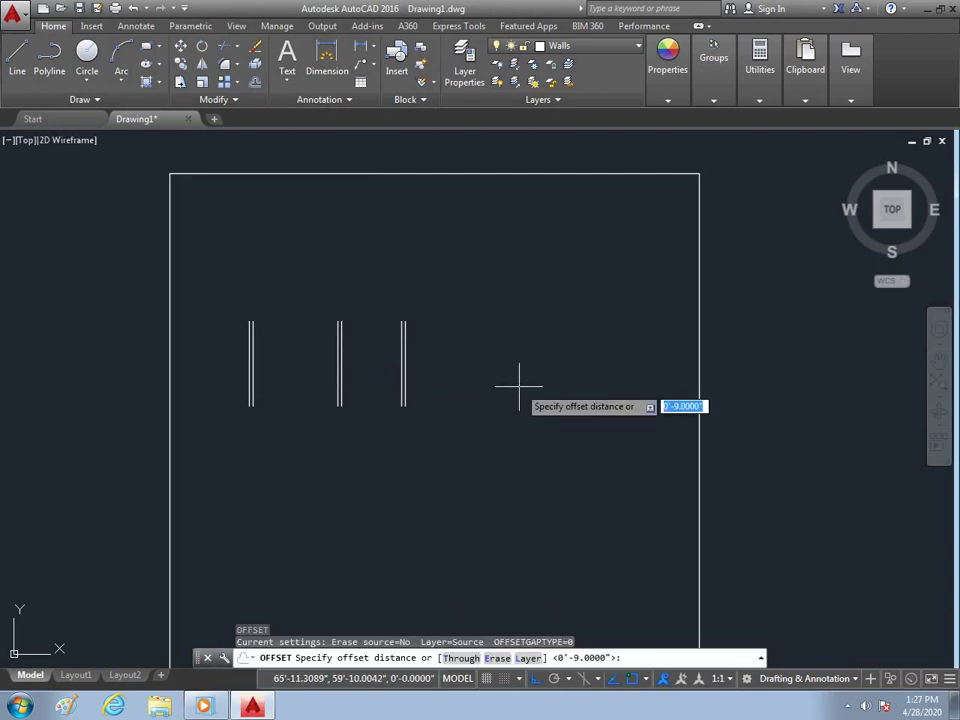
{"action": "key", "text": "Return"}
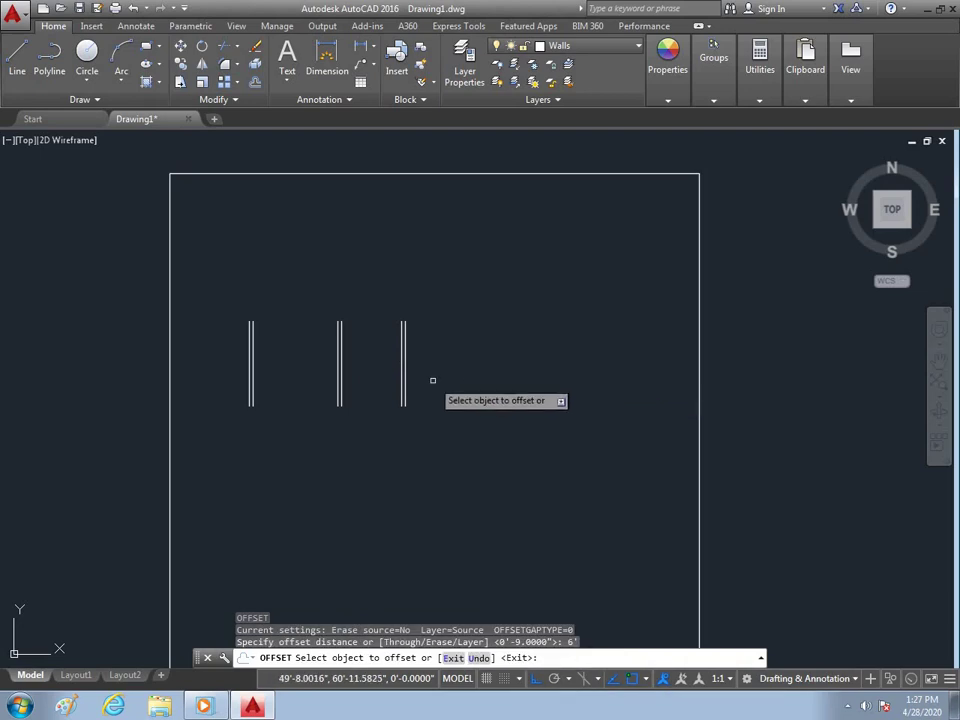
{"action": "left_click", "coordinate": [404, 388]}
{"action": "left_click", "coordinate": [465, 392]}
{"action": "key", "text": "Escape"}
{"action": "type", "text": "o"}
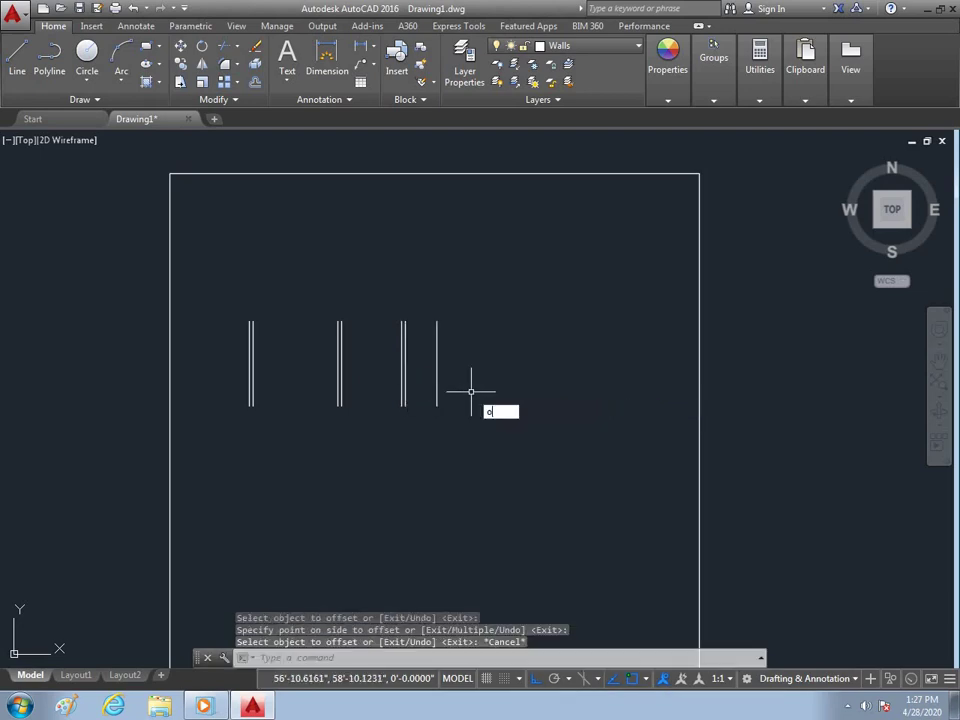
{"action": "key", "text": "Return"}
{"action": "type", "text": "9"}
{"action": "key", "text": "Return"}
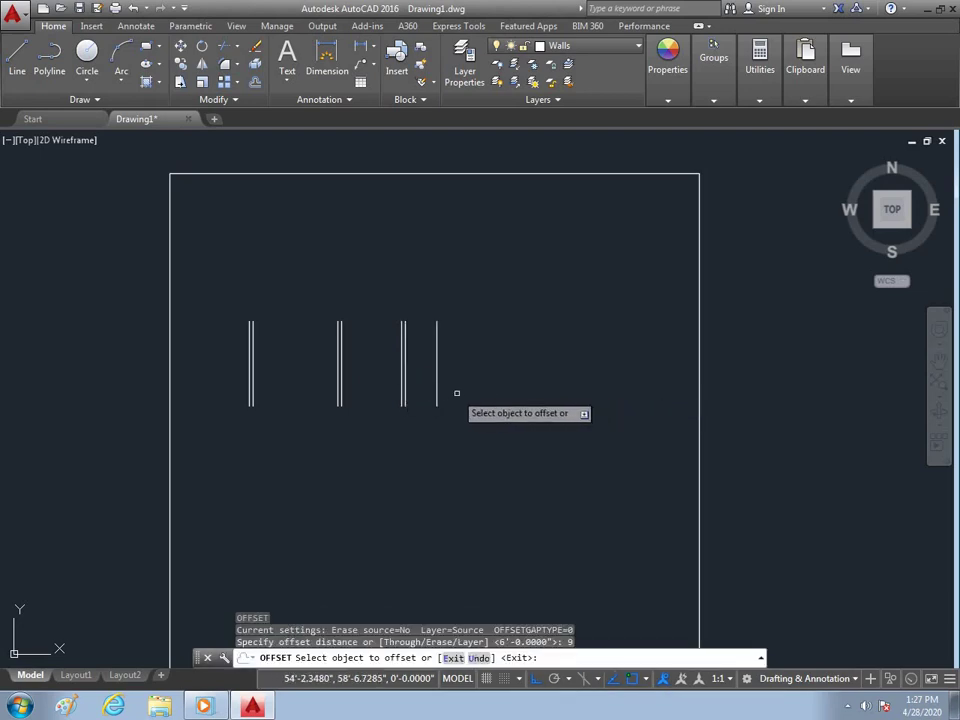
{"action": "left_click", "coordinate": [437, 396]}
{"action": "key", "text": "Escape"}
Step: Erase the old outer rectangle with a crossing window
{"action": "scroll", "coordinate": [311, 189], "scroll_direction": "up", "scroll_amount": 2}
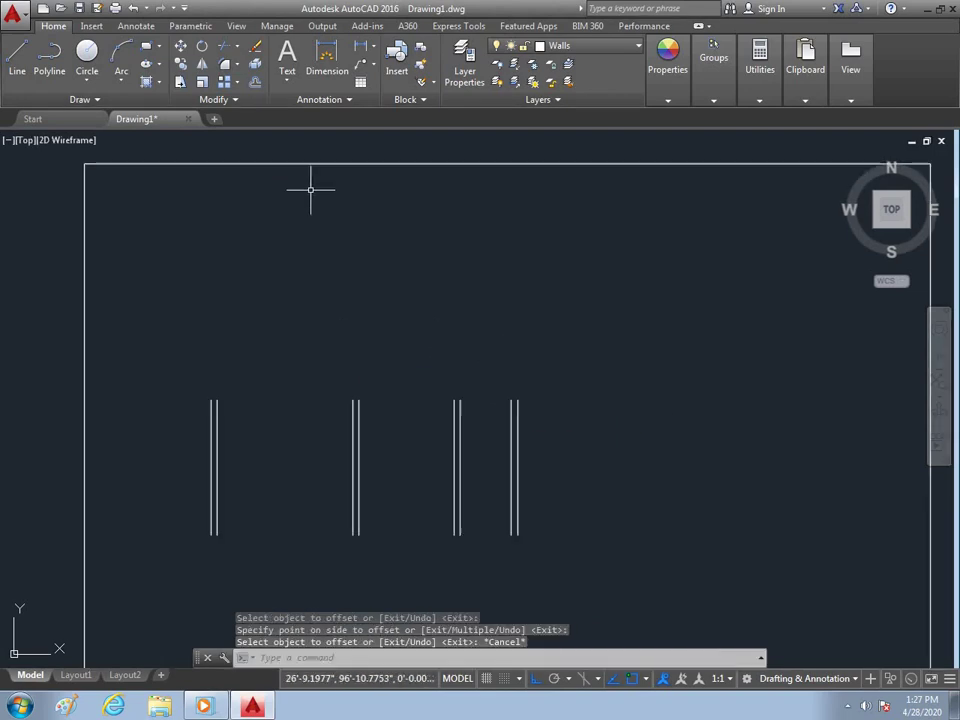
{"action": "scroll", "coordinate": [327, 238], "scroll_direction": "down", "scroll_amount": 2}
{"action": "scroll", "coordinate": [167, 232], "scroll_direction": "up", "scroll_amount": 2}
{"action": "key", "text": "Return"}
{"action": "left_click", "coordinate": [246, 264]}
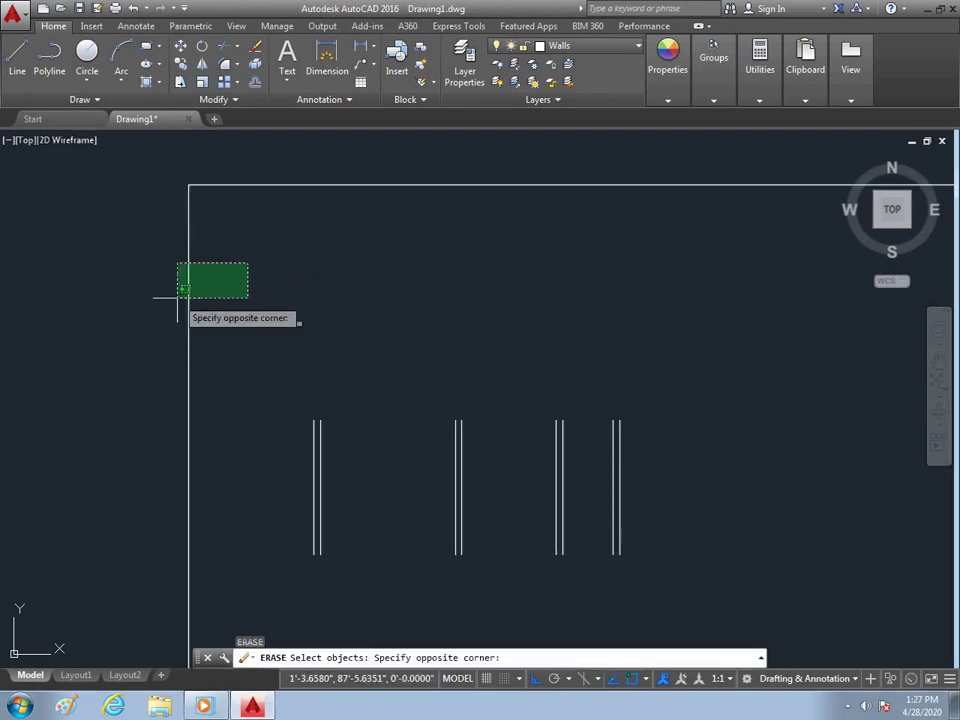
{"action": "left_click", "coordinate": [165, 304]}
{"action": "scroll", "coordinate": [440, 300], "scroll_direction": "down", "scroll_amount": 2}
{"action": "scroll", "coordinate": [418, 372], "scroll_direction": "up", "scroll_amount": 2}
{"action": "scroll", "coordinate": [418, 372], "scroll_direction": "down", "scroll_amount": 2}
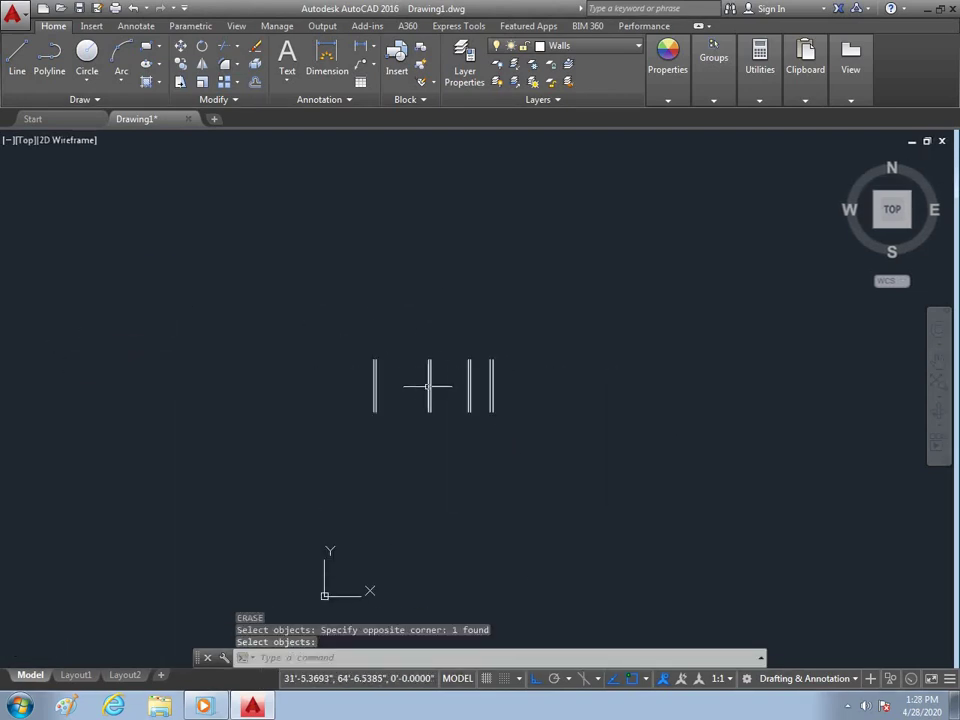
{"action": "scroll", "coordinate": [428, 380], "scroll_direction": "up", "scroll_amount": 2}
{"action": "scroll", "coordinate": [407, 378], "scroll_direction": "down", "scroll_amount": 1}
{"action": "scroll", "coordinate": [486, 376], "scroll_direction": "up", "scroll_amount": 2}
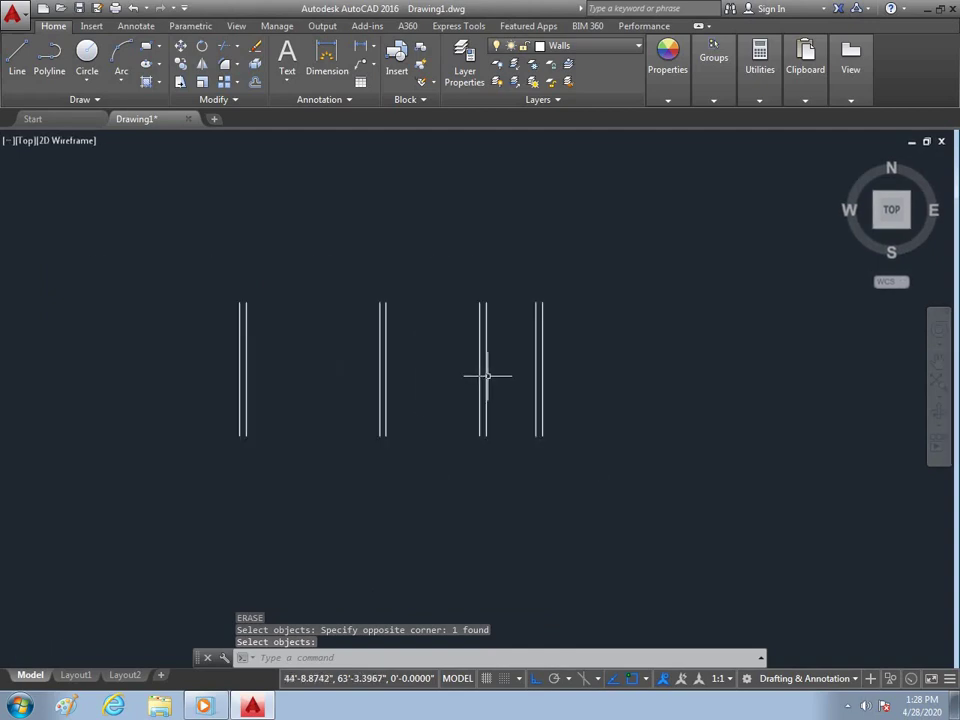
{"action": "scroll", "coordinate": [460, 368], "scroll_direction": "up", "scroll_amount": 2}
{"action": "scroll", "coordinate": [444, 365], "scroll_direction": "down", "scroll_amount": 2}
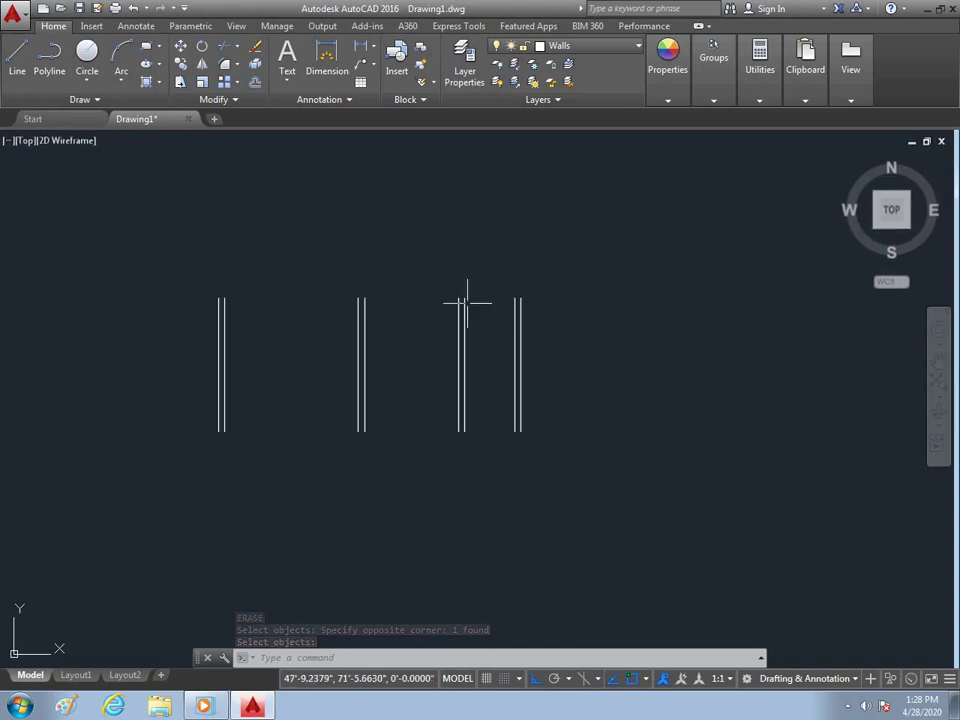
{"action": "key", "text": "Escape"}
Step: Draw a horizontal line from the left wall's top corner to the right wall's top
{"action": "key", "text": "Return"}
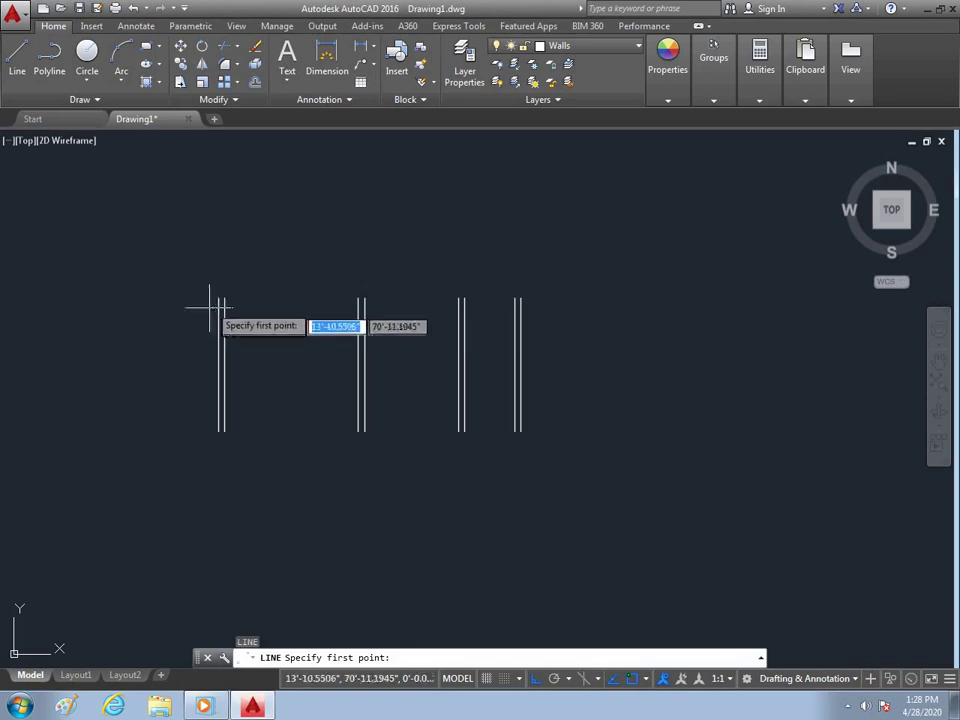
{"action": "scroll", "coordinate": [225, 300], "scroll_direction": "up", "scroll_amount": 4}
{"action": "left_click", "coordinate": [230, 279]}
{"action": "scroll", "coordinate": [232, 282], "scroll_direction": "down", "scroll_amount": 4}
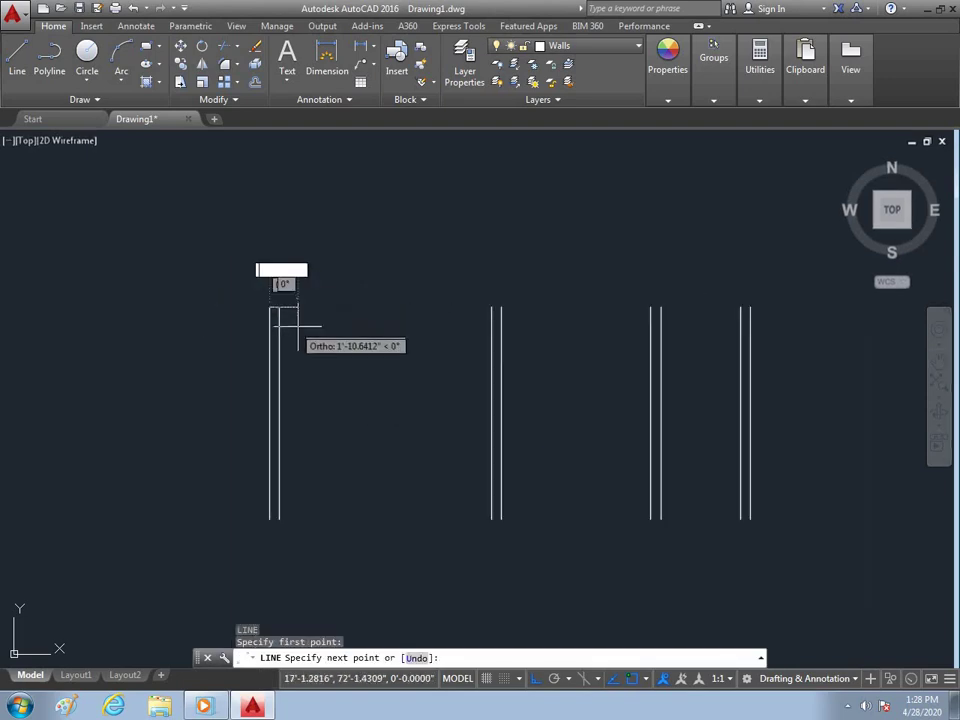
{"action": "left_click", "coordinate": [747, 307]}
{"action": "key", "text": "Escape"}
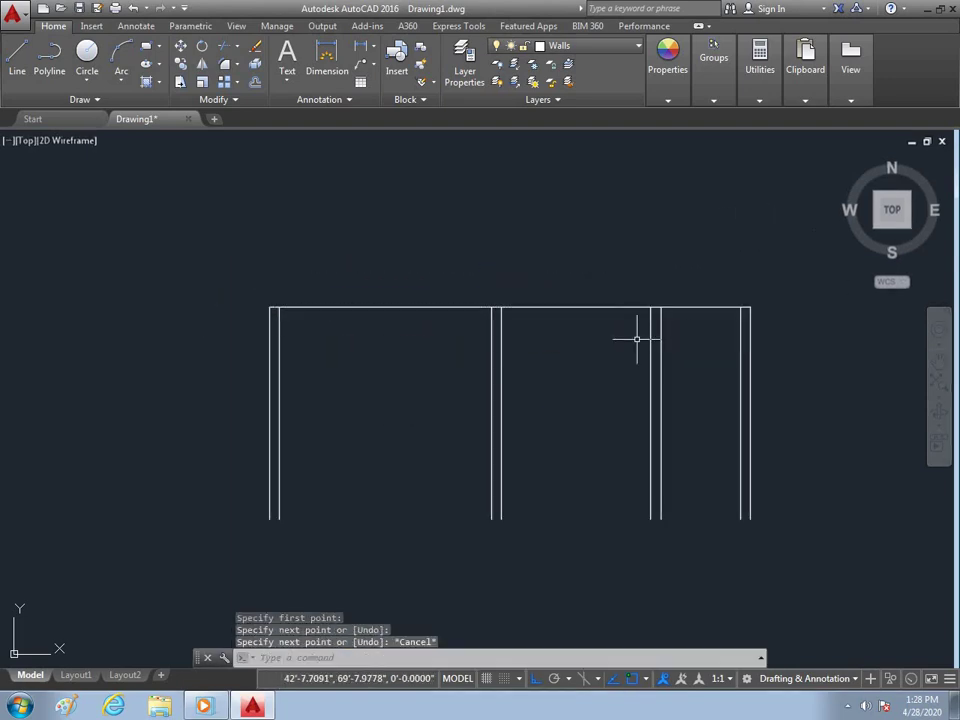
{"action": "type", "text": "o"}
Step: Offset the top line 9 inches downward to form the double-line top wall
{"action": "key", "text": "Return"}
{"action": "key", "text": "Return"}
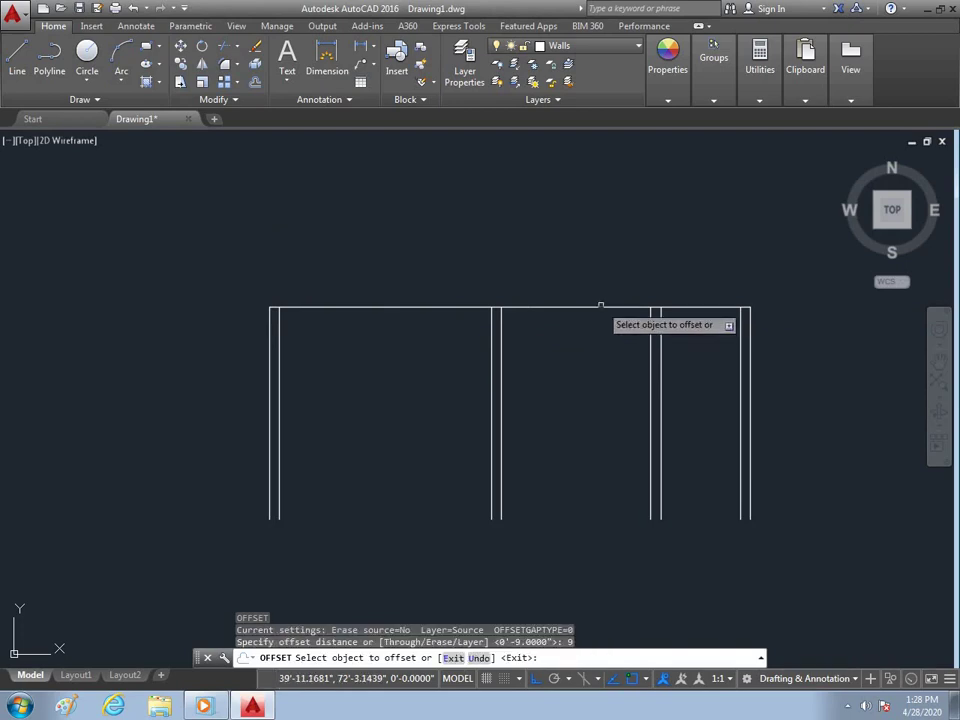
{"action": "left_click", "coordinate": [600, 306]}
{"action": "left_click", "coordinate": [705, 345]}
{"action": "key", "text": "Escape"}
{"action": "scroll", "coordinate": [748, 310], "scroll_direction": "up", "scroll_amount": 5}
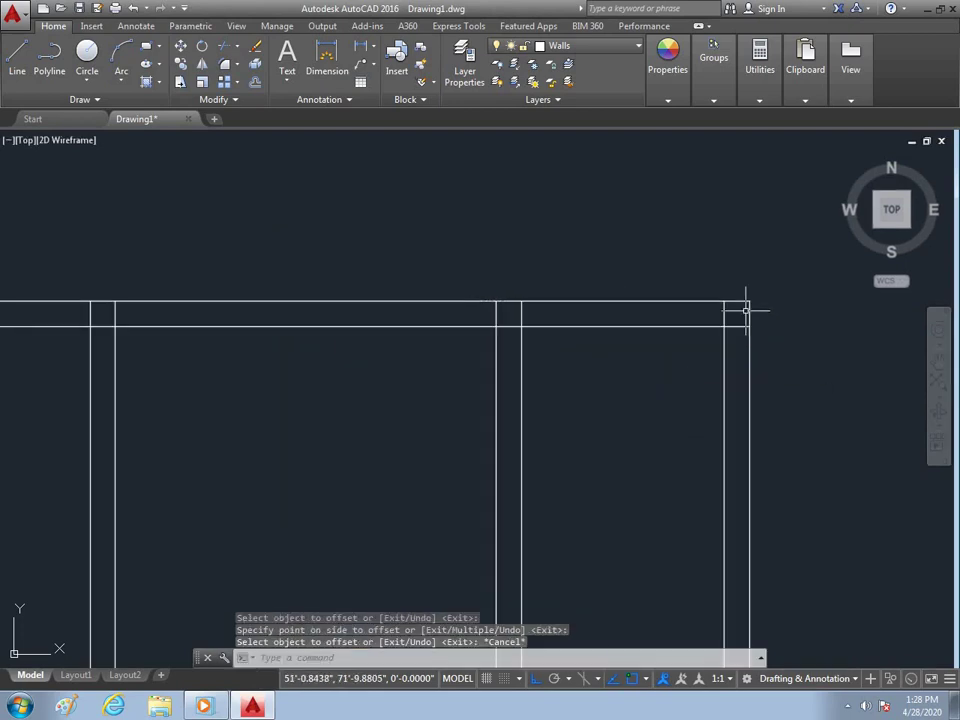
{"action": "type", "text": "tr"}
Step: Trim the overlapping wall stubs at the right-hand top junctions
{"action": "key", "text": "Return"}
{"action": "key", "text": "Return"}
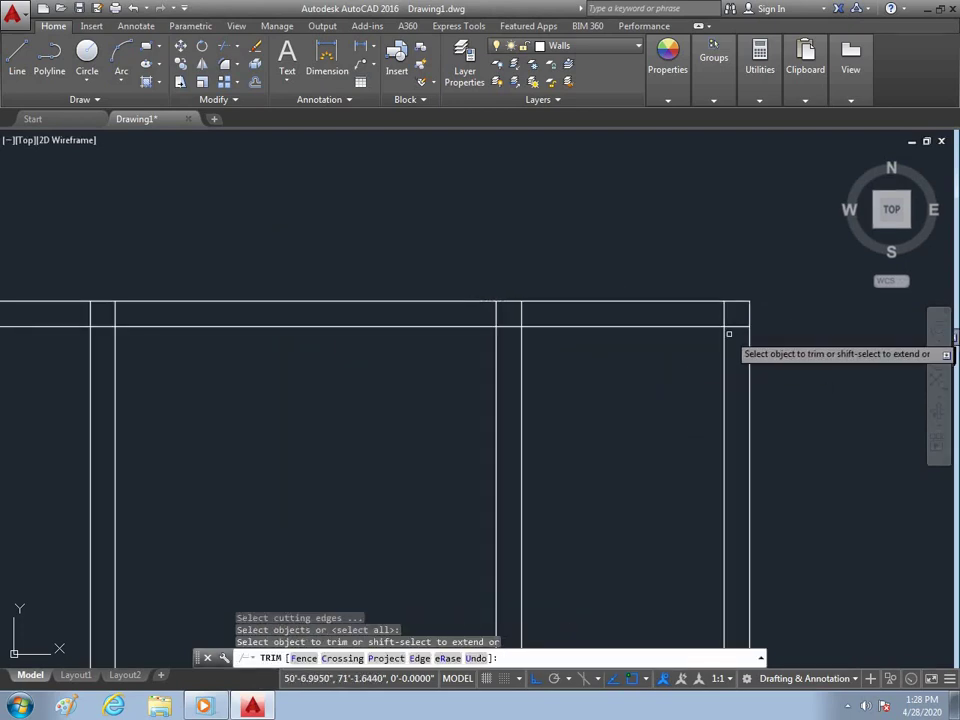
{"action": "left_click", "coordinate": [735, 327]}
{"action": "left_click", "coordinate": [716, 317]}
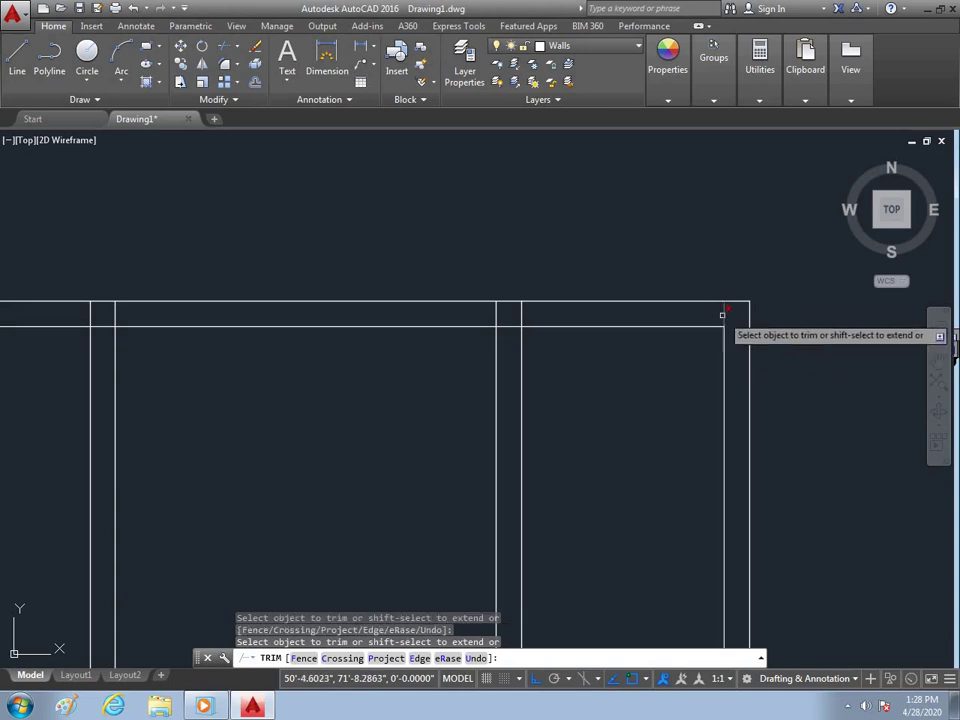
{"action": "left_click", "coordinate": [547, 310]}
{"action": "left_click", "coordinate": [467, 321]}
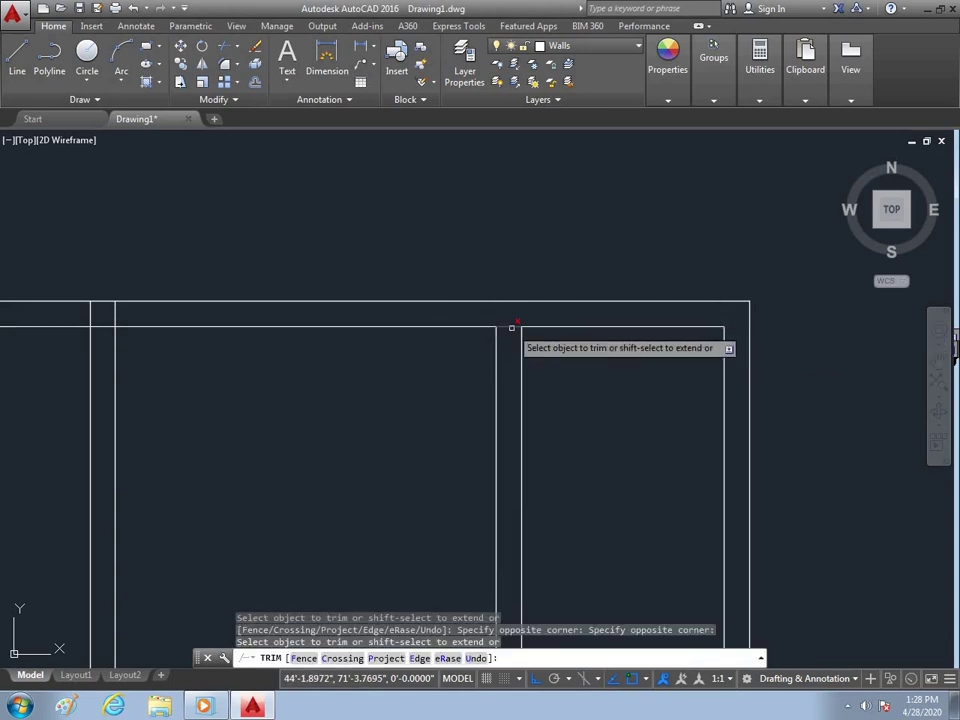
Step: Trim the remaining stubs near the left wall corner and between the vertical lines
{"action": "scroll", "coordinate": [585, 320], "scroll_direction": "down", "scroll_amount": 2}
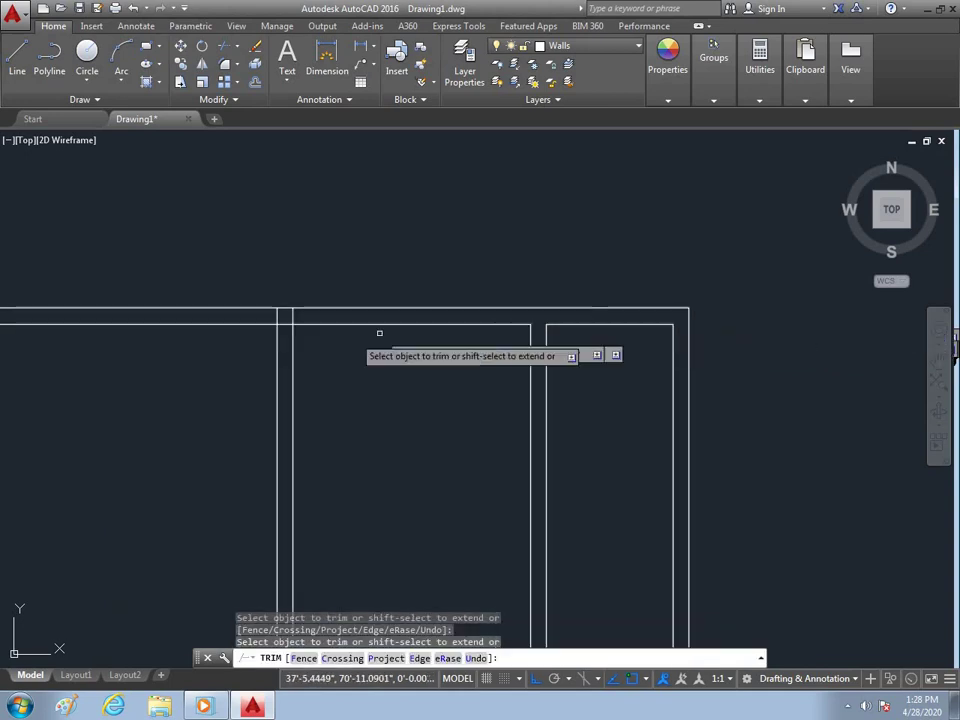
{"action": "left_click", "coordinate": [305, 318]}
{"action": "left_click", "coordinate": [274, 319]}
{"action": "left_click", "coordinate": [292, 316]}
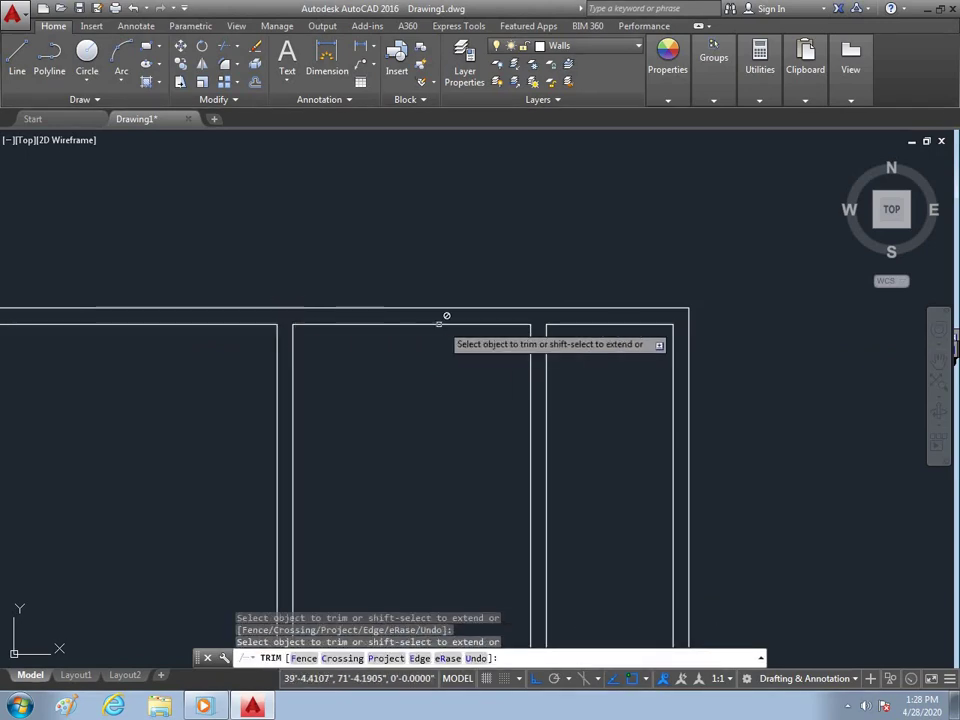
{"action": "scroll", "coordinate": [201, 321], "scroll_direction": "down", "scroll_amount": 3}
{"action": "scroll", "coordinate": [323, 321], "scroll_direction": "up", "scroll_amount": 4}
{"action": "scroll", "coordinate": [334, 334], "scroll_direction": "up", "scroll_amount": 4}
{"action": "left_click", "coordinate": [334, 334]}
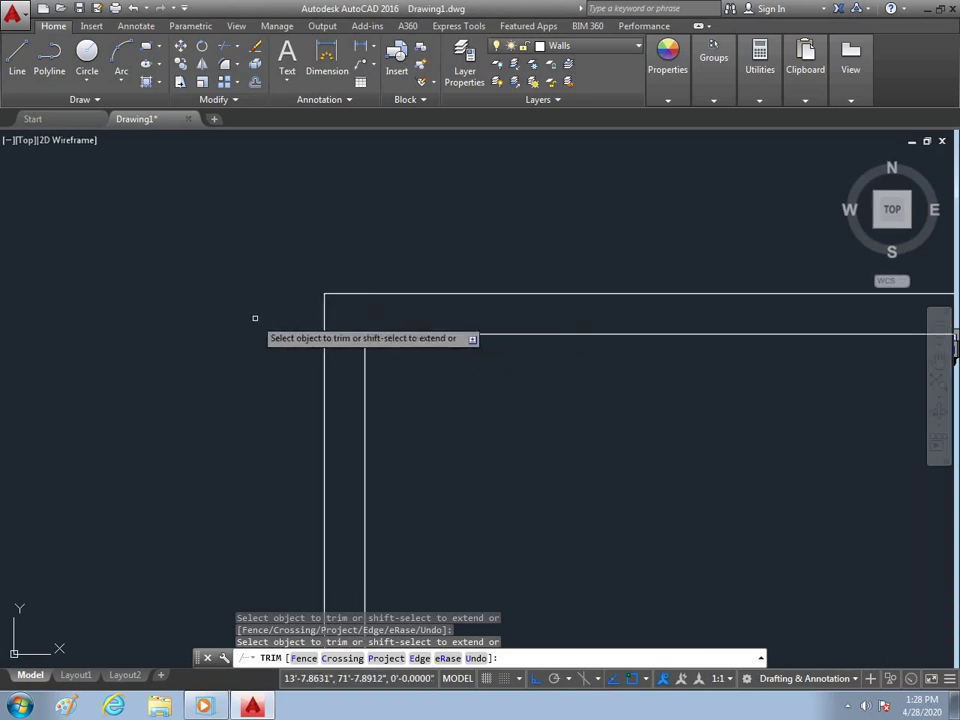
{"action": "scroll", "coordinate": [336, 317], "scroll_direction": "down", "scroll_amount": 5}
{"action": "scroll", "coordinate": [362, 311], "scroll_direction": "down", "scroll_amount": 4}
{"action": "scroll", "coordinate": [349, 305], "scroll_direction": "up", "scroll_amount": 2}
{"action": "scroll", "coordinate": [349, 305], "scroll_direction": "up", "scroll_amount": 2}
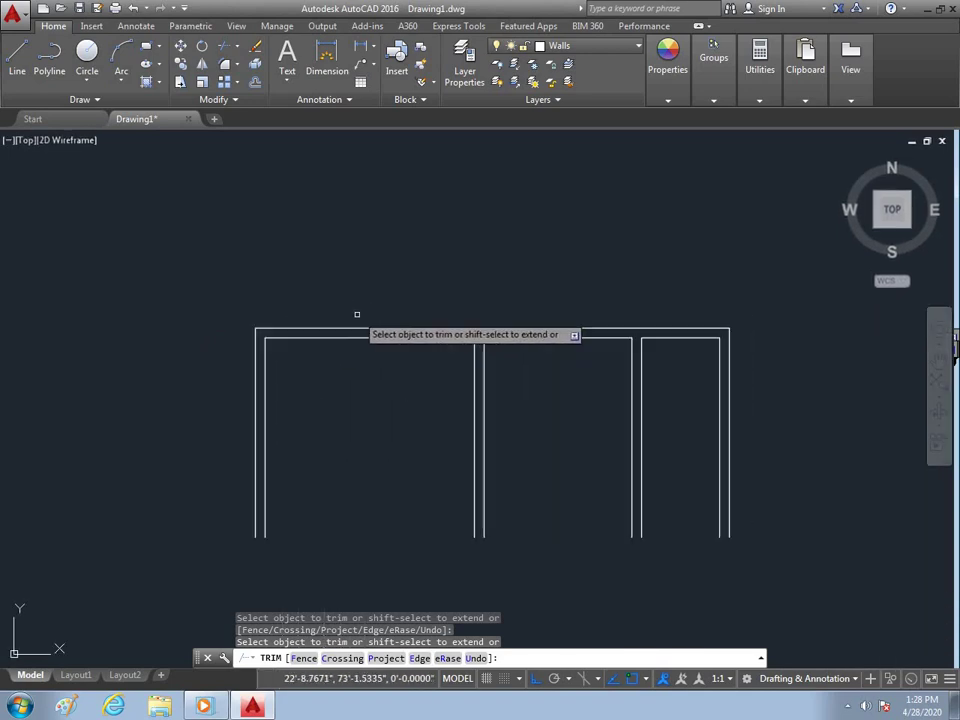
{"action": "key", "text": "Escape"}
Step: Offset the top wall line 16' downward to create the bottom wall line
{"action": "type", "text": "o"}
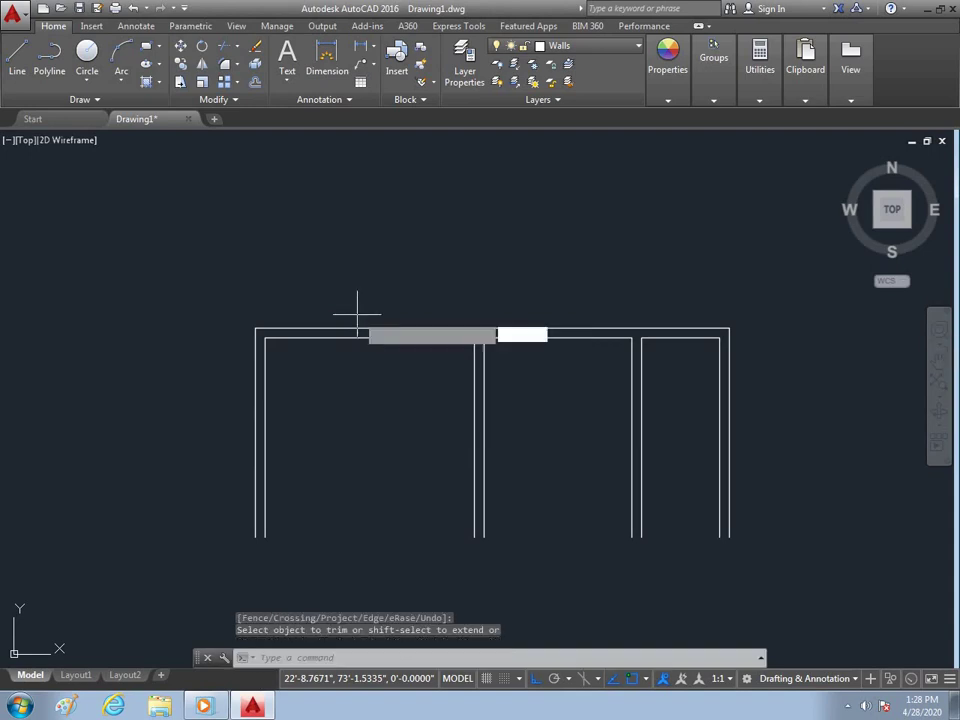
{"action": "key", "text": "Return"}
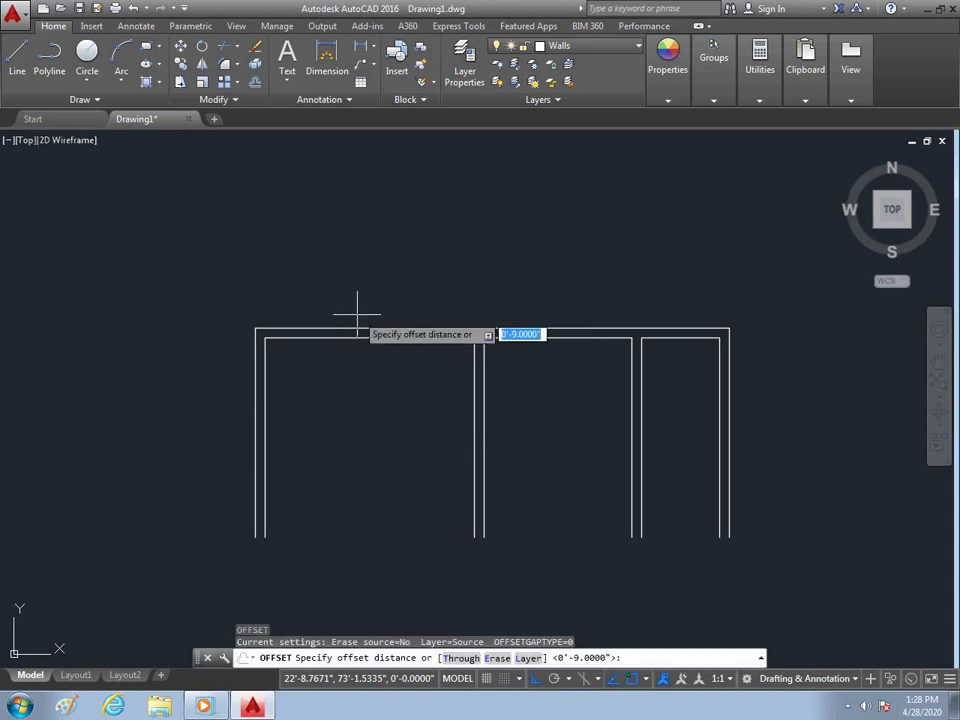
{"action": "type", "text": "'"}
{"action": "key", "text": "Return"}
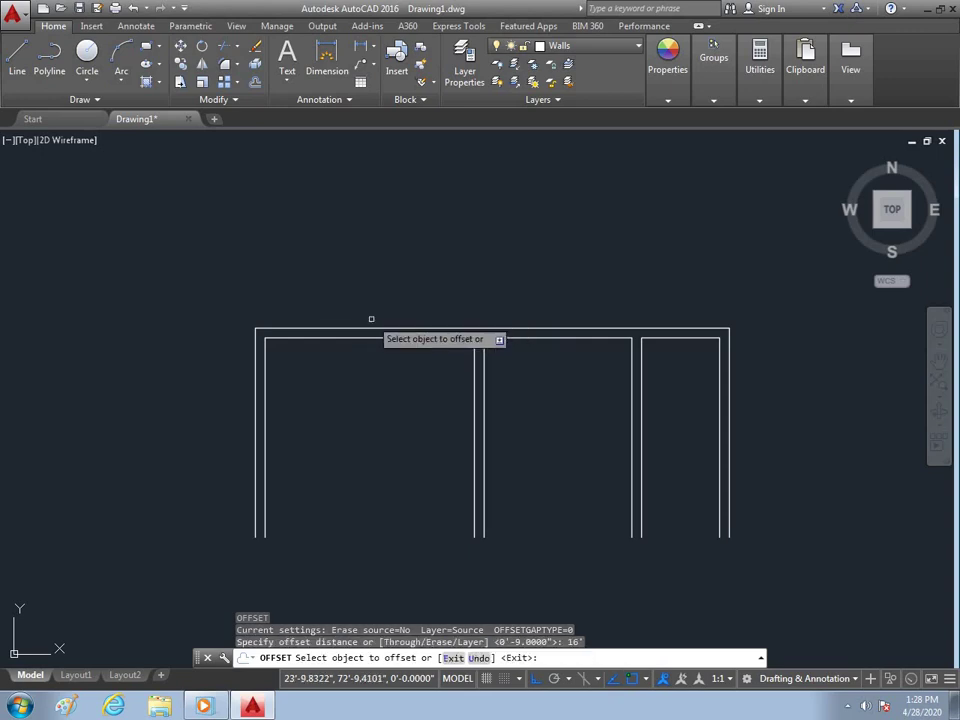
{"action": "left_click", "coordinate": [380, 328]}
{"action": "left_click", "coordinate": [380, 447]}
{"action": "key", "text": "Escape"}
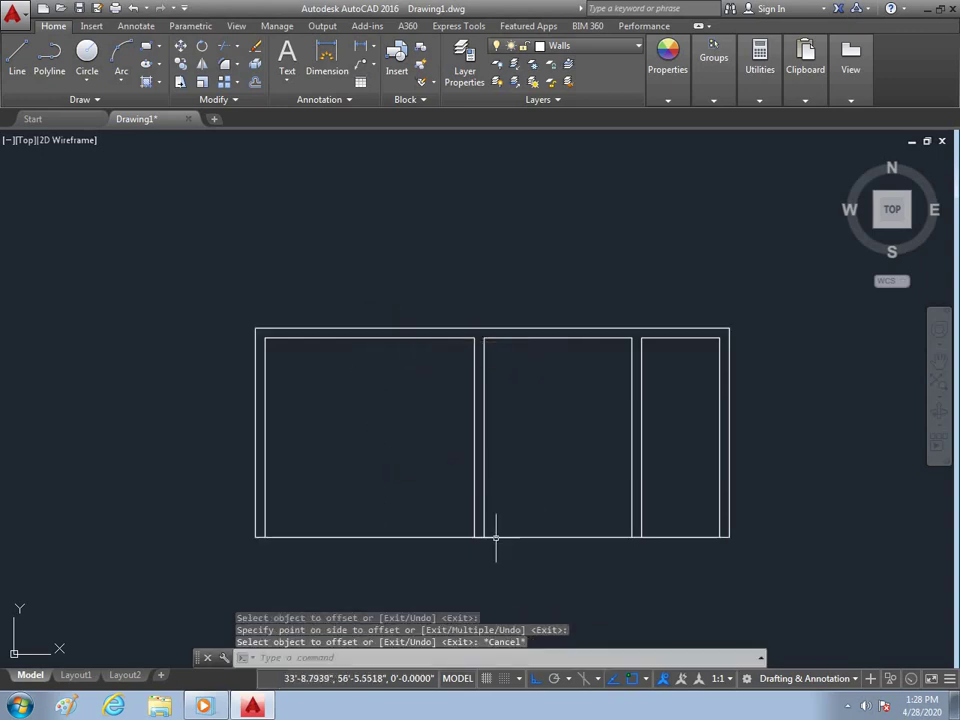
Step: Offset the new bottom wall line 9 inches upward to make it a double-line wall
{"action": "type", "text": "o"}
{"action": "key", "text": "Return"}
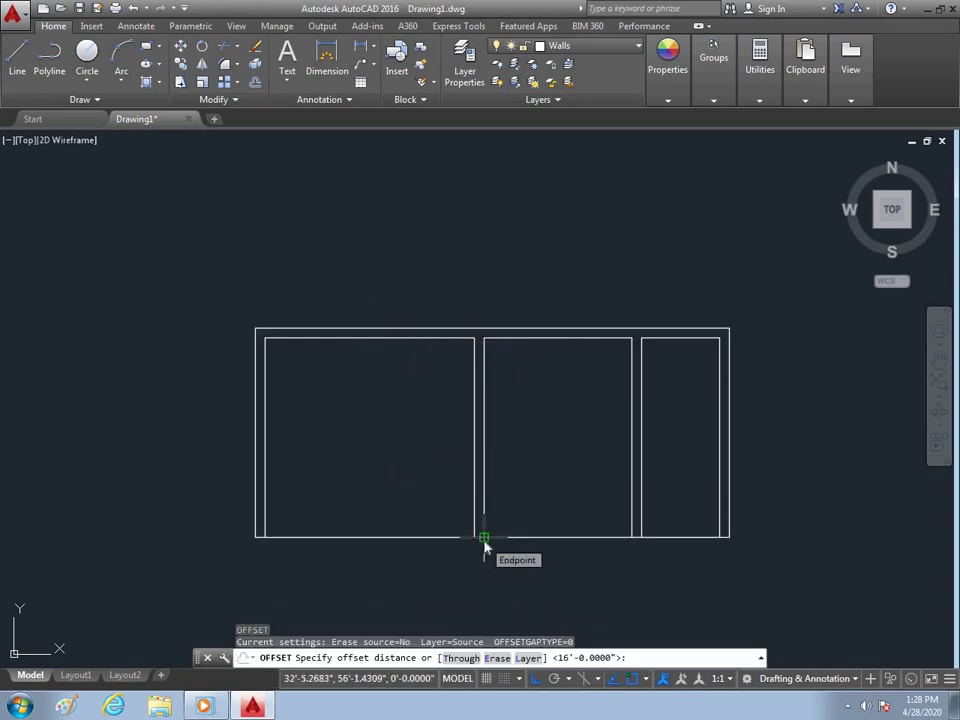
{"action": "type", "text": "9"}
{"action": "key", "text": "Return"}
{"action": "left_click", "coordinate": [539, 537]}
{"action": "left_click", "coordinate": [542, 459]}
{"action": "key", "text": "Escape"}
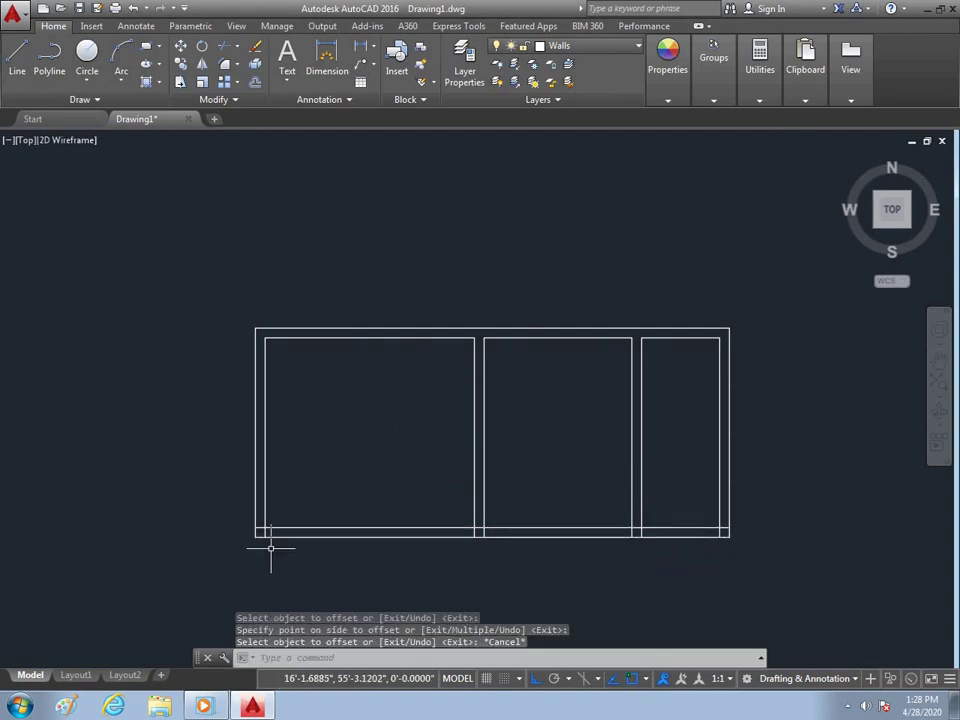
{"action": "scroll", "coordinate": [270, 546], "scroll_direction": "up", "scroll_amount": 5}
{"action": "type", "text": "r"}
{"action": "key", "text": "Return"}
{"action": "key", "text": "Return"}
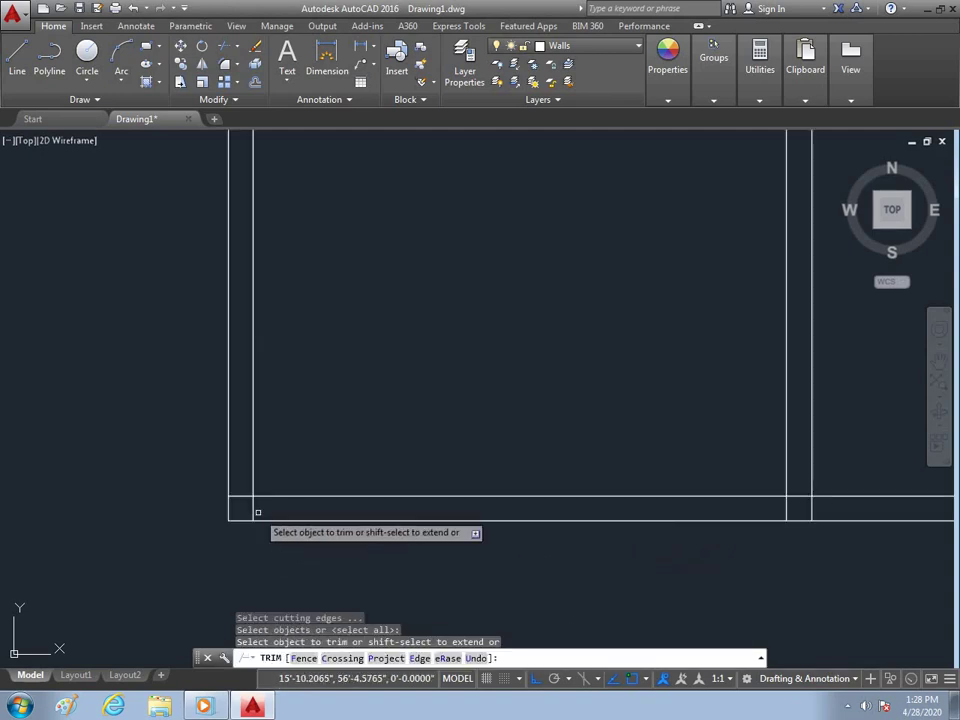
Step: Trim the line stubs at the lower-left corner and left-middle room junctions, undoing a mistaken right-room trim
{"action": "mouse_move", "coordinate": [251, 514]}
{"action": "left_mouse_down"}
{"action": "mouse_move", "coordinate": [231, 490]}
{"action": "mouse_move", "coordinate": [461, 519]}
{"action": "left_mouse_up"}
{"action": "scroll", "coordinate": [400, 499], "scroll_direction": "down", "scroll_amount": 3}
{"action": "scroll", "coordinate": [407, 499], "scroll_direction": "down", "scroll_amount": 2}
{"action": "left_click", "coordinate": [370, 502]}
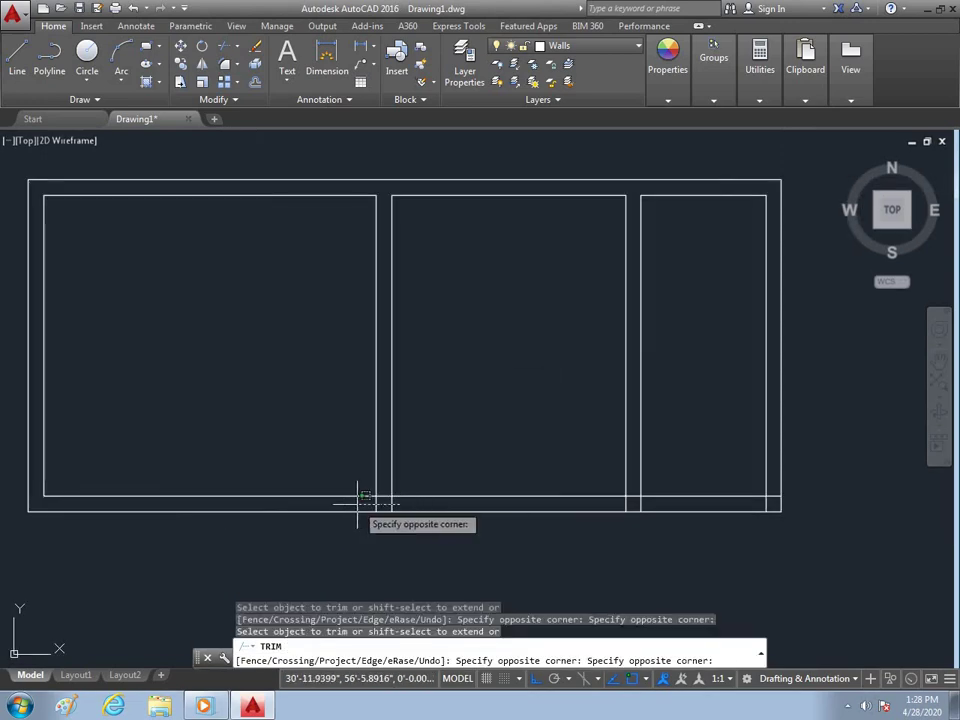
{"action": "left_click", "coordinate": [353, 502]}
{"action": "left_click", "coordinate": [386, 506]}
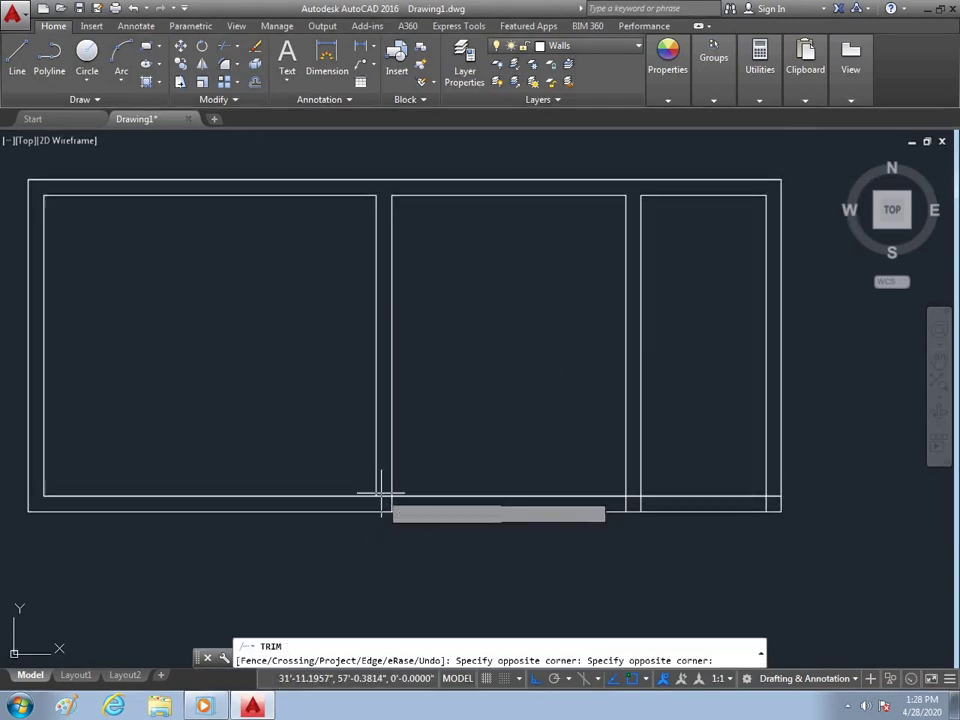
{"action": "left_click", "coordinate": [382, 494]}
{"action": "left_click", "coordinate": [391, 503]}
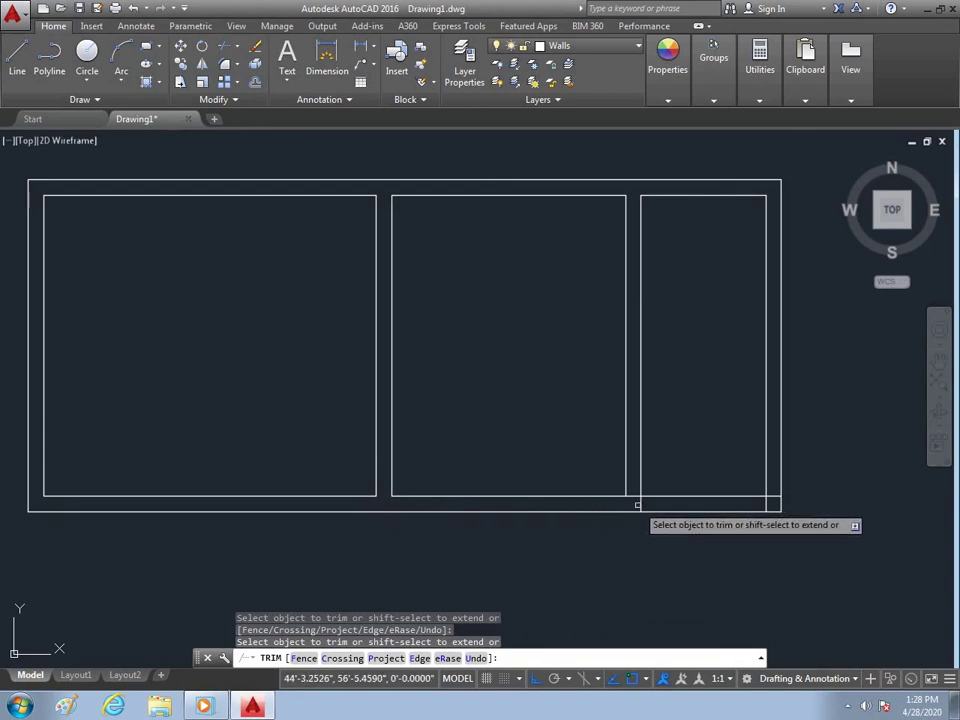
{"action": "left_click", "coordinate": [705, 496]}
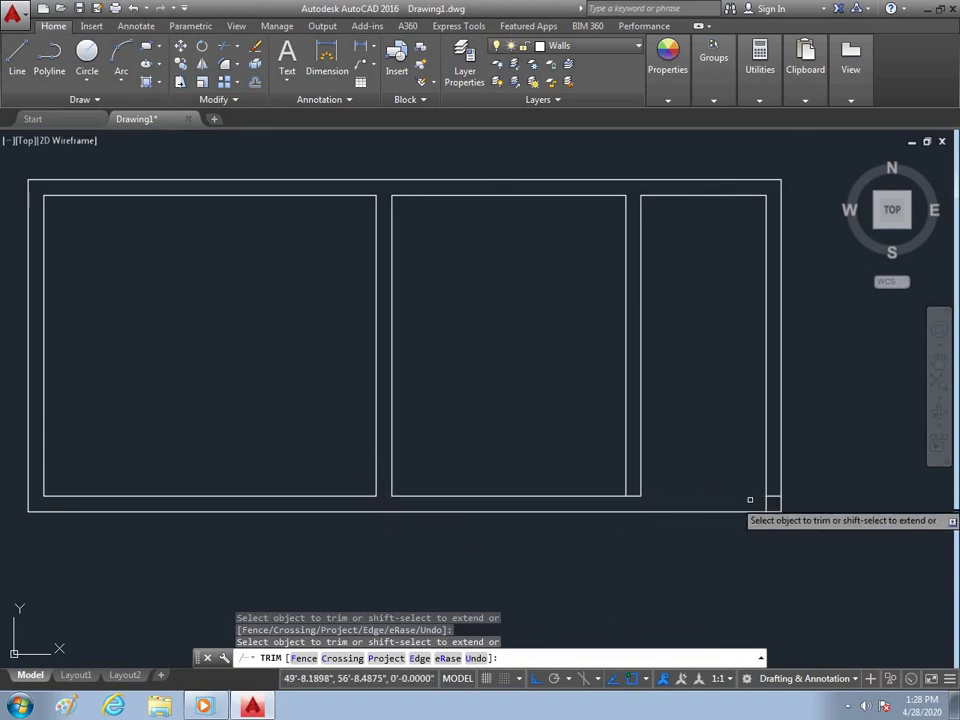
{"action": "key", "text": "ctrl+z"}
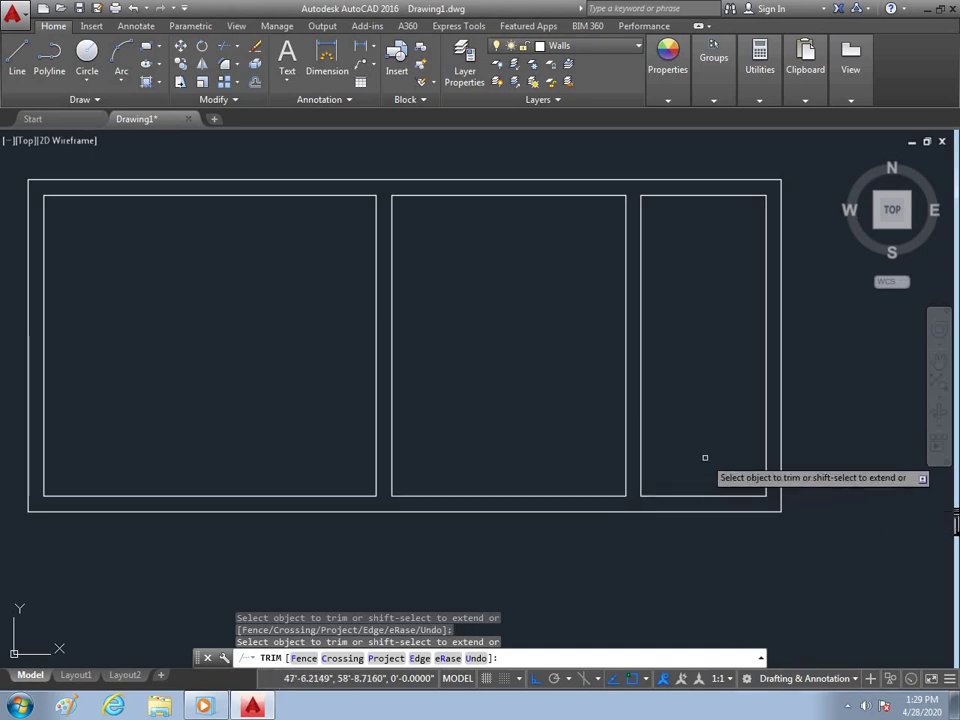
{"action": "scroll", "coordinate": [690, 456], "scroll_direction": "down", "scroll_amount": 4}
{"action": "scroll", "coordinate": [689, 398], "scroll_direction": "up", "scroll_amount": 4}
{"action": "key", "text": "Escape"}
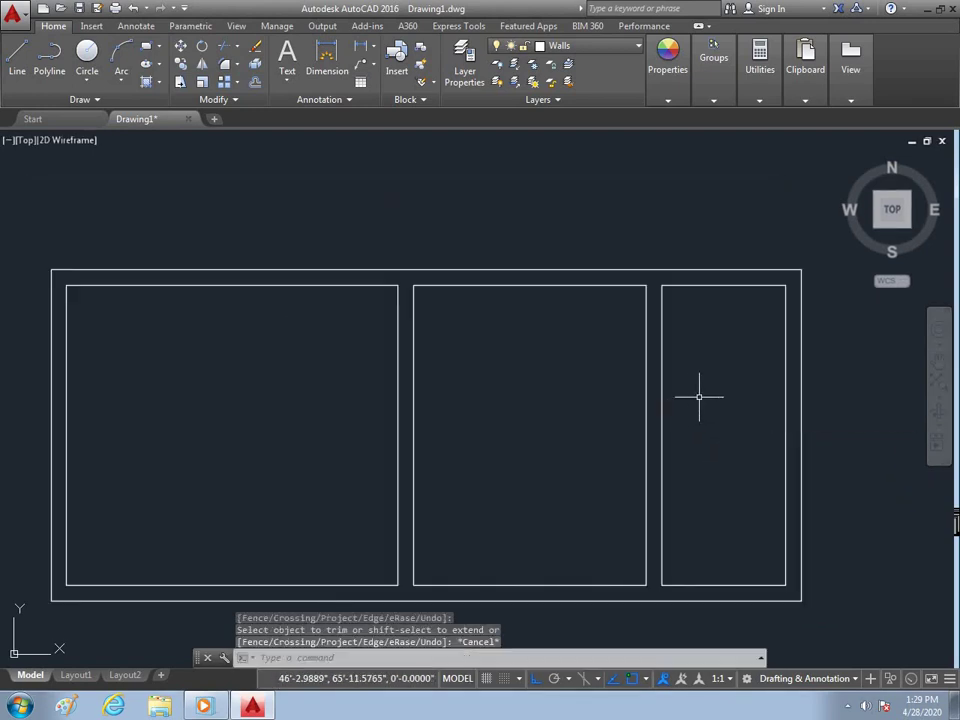
{"action": "type", "text": "o"}
Step: Draw a dividing line across the right room from its left edge to its right edge
{"action": "key", "text": "Return"}
{"action": "type", "text": "8"}
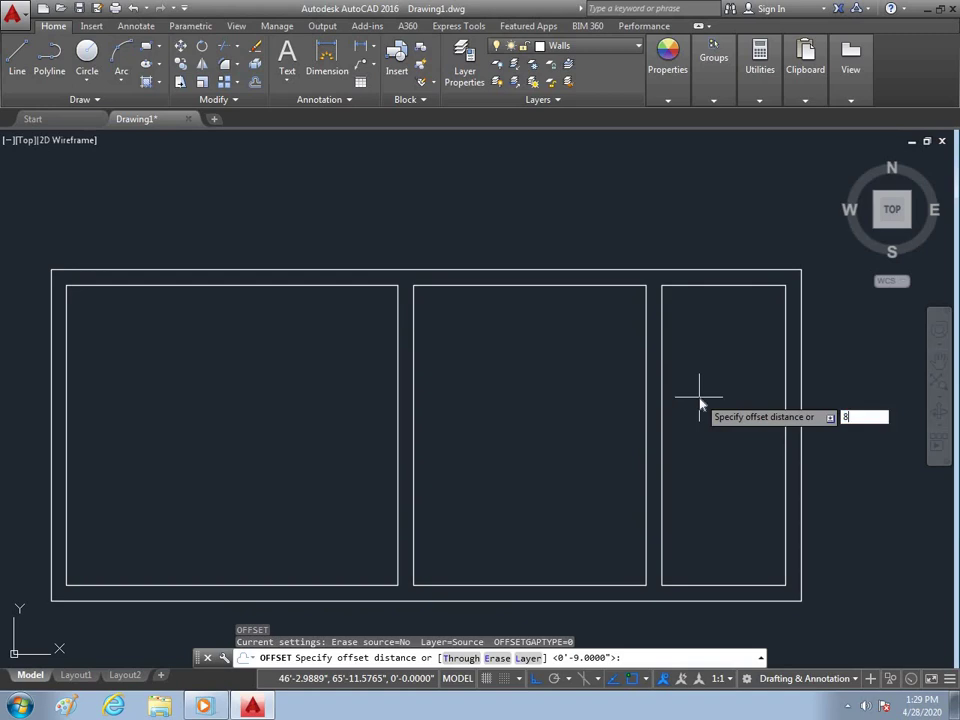
{"action": "key", "text": "Return"}
{"action": "key", "text": "Escape"}
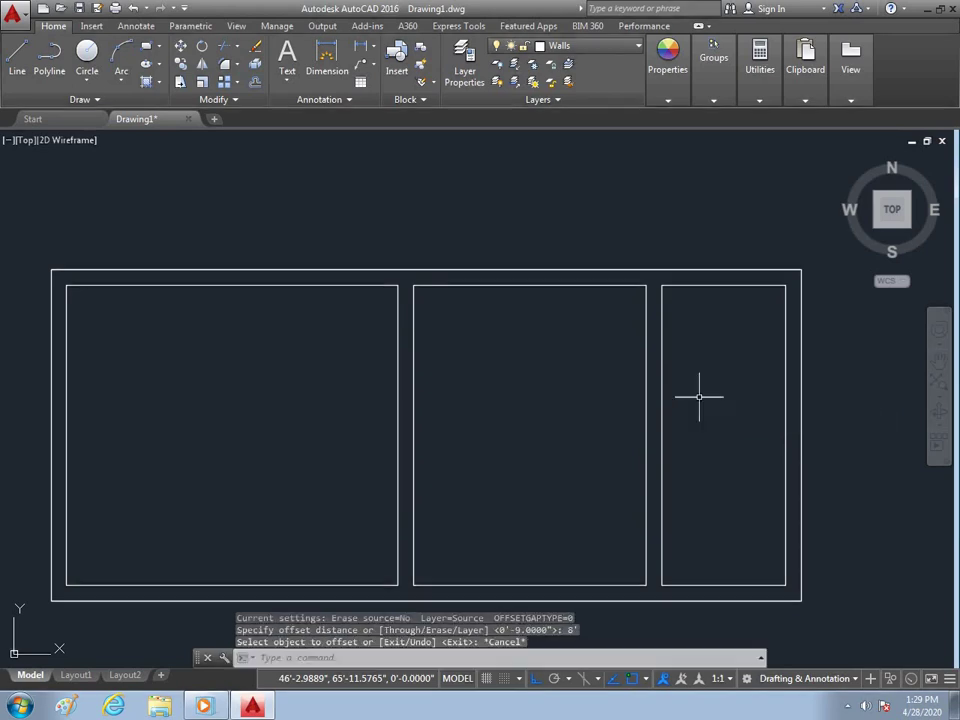
{"action": "type", "text": "l"}
{"action": "key", "text": "Return"}
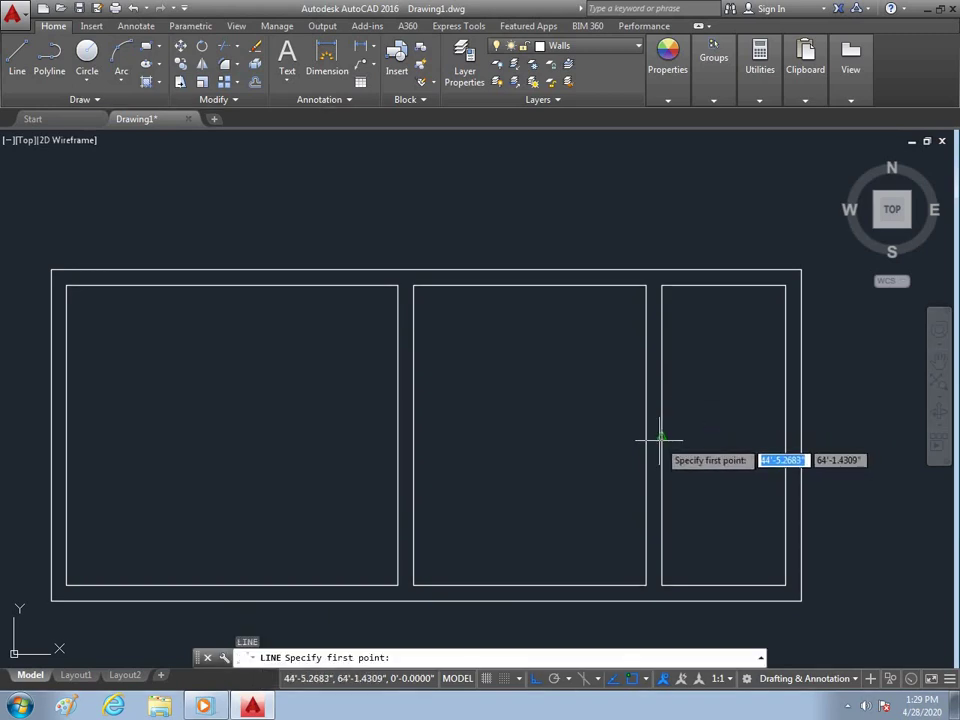
{"action": "left_click", "coordinate": [661, 436]}
{"action": "left_click", "coordinate": [786, 436]}
{"action": "key", "text": "Escape"}
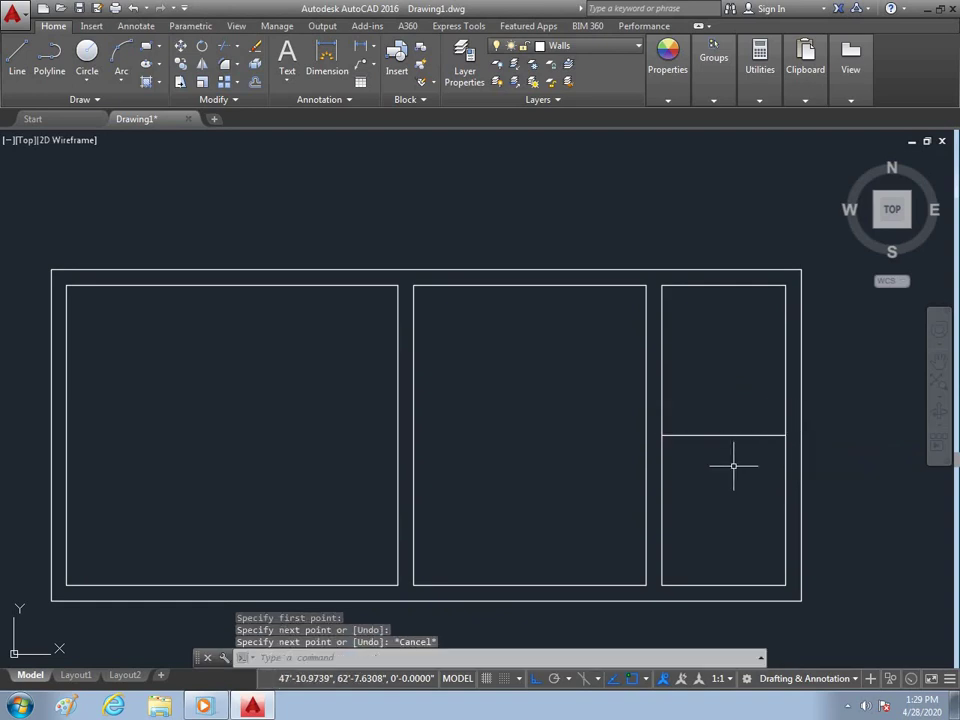
{"action": "type", "text": "o"}
Step: Offset the dividing line 2.25 above and below to form the partition wall faces
{"action": "key", "text": "Return"}
{"action": "type", "text": "2.2"}
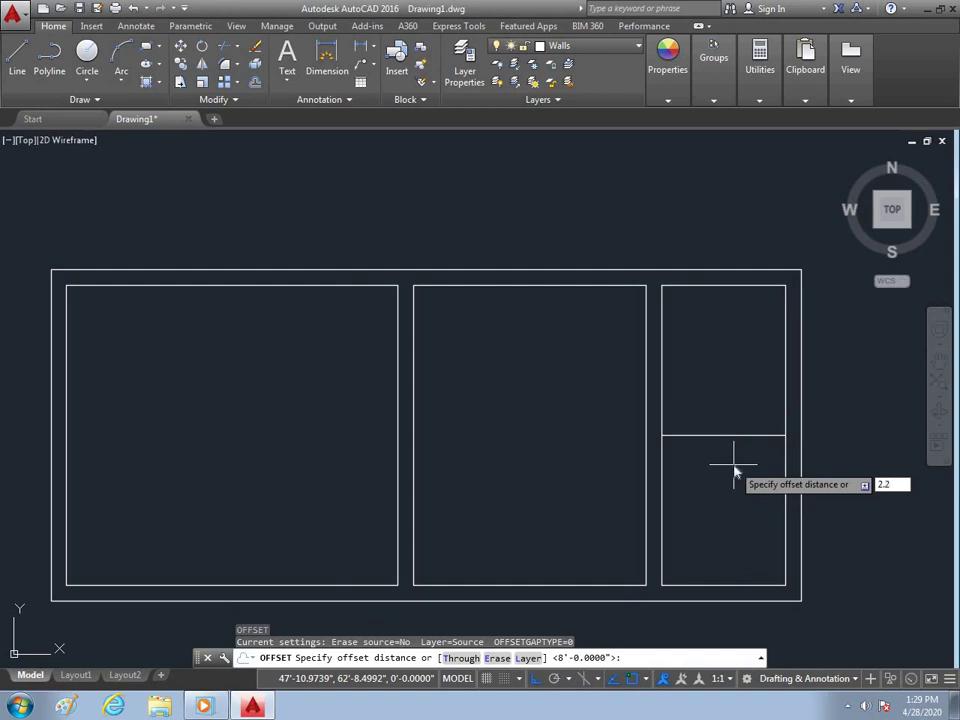
{"action": "type", "text": "5"}
{"action": "key", "text": "Return"}
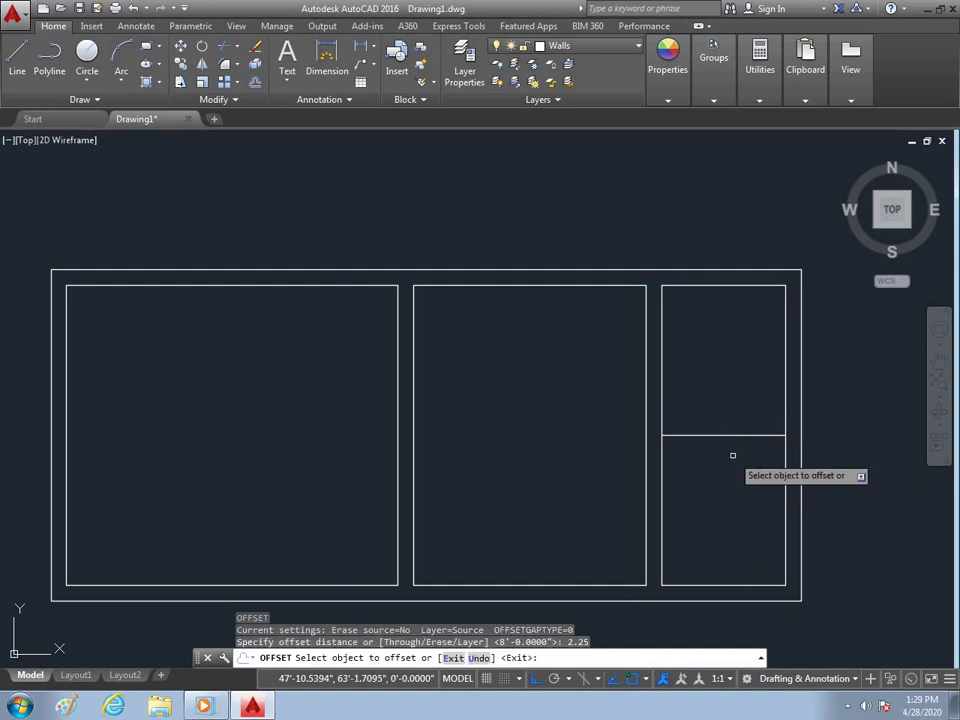
{"action": "left_click", "coordinate": [733, 436]}
{"action": "left_click", "coordinate": [710, 434]}
{"action": "scroll", "coordinate": [710, 436], "scroll_direction": "up", "scroll_amount": 4}
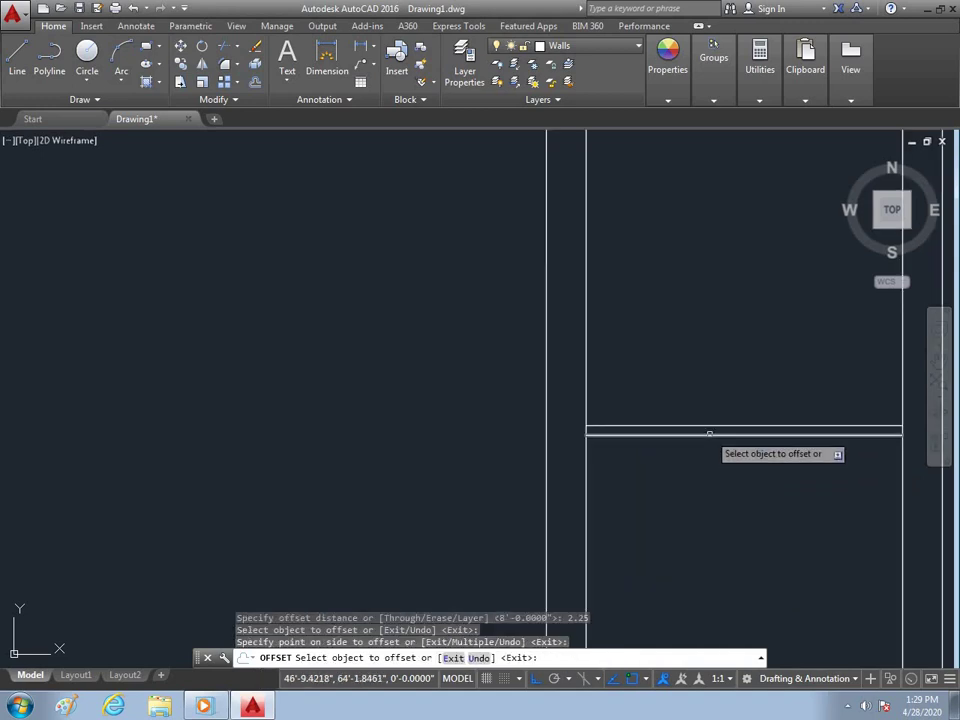
{"action": "left_click", "coordinate": [709, 437]}
{"action": "left_click", "coordinate": [713, 450]}
{"action": "key", "text": "Escape"}
Step: Erase the extra middle dividing line between the two partition faces
{"action": "type", "text": "e"}
{"action": "key", "text": "Return"}
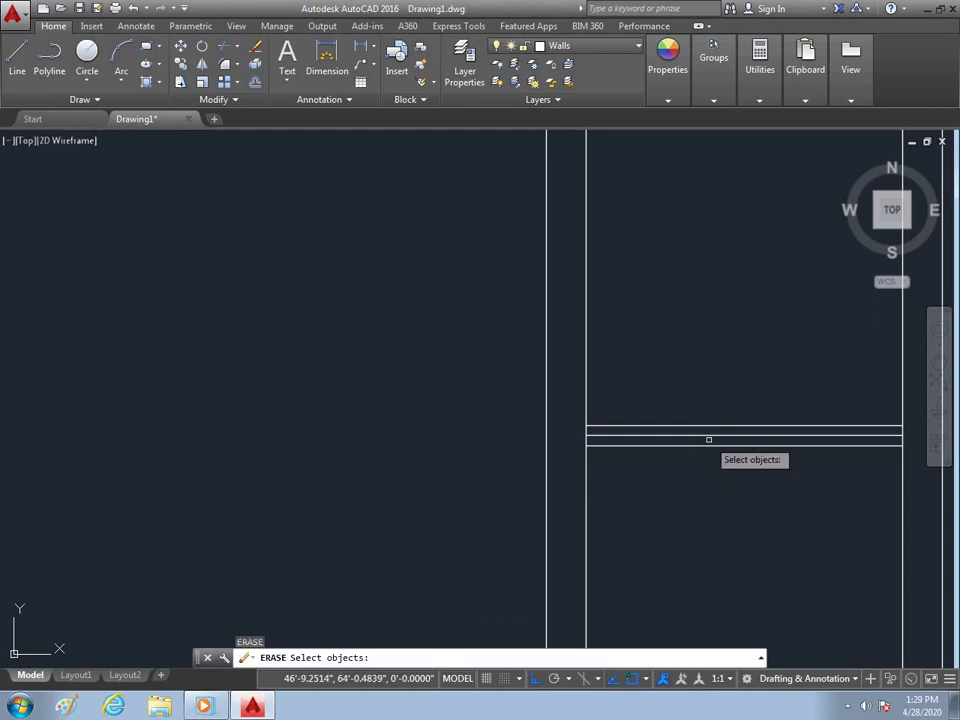
{"action": "left_click", "coordinate": [709, 436]}
{"action": "key", "text": "Escape"}
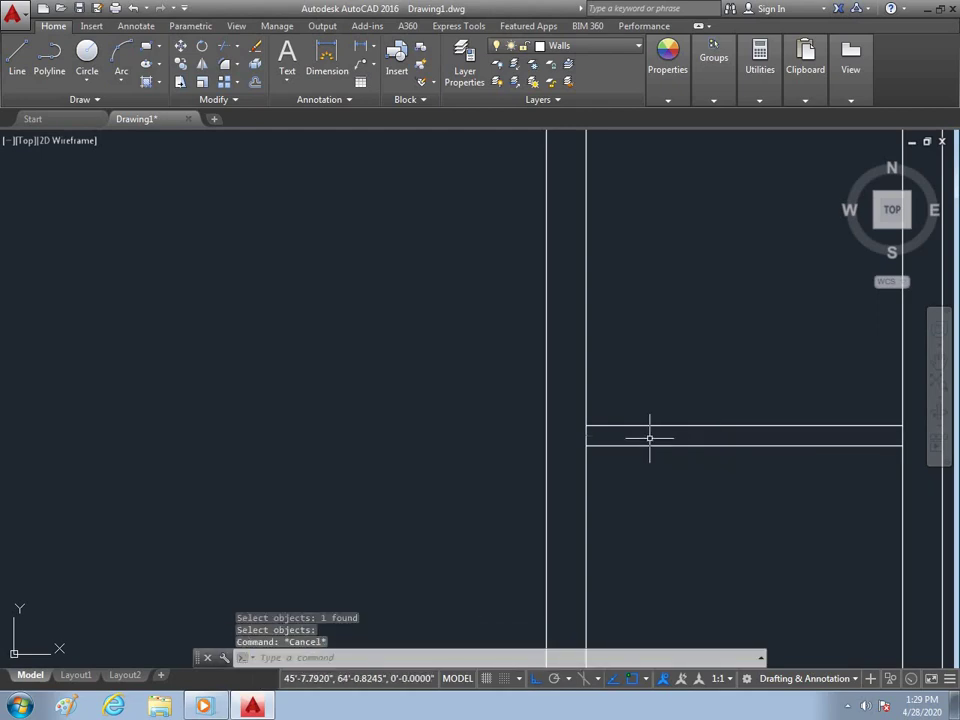
{"action": "type", "text": "tr"}
Step: Trim away the wall segment between the new partition lines
{"action": "key", "text": "Return"}
{"action": "key", "text": "Return"}
{"action": "left_click", "coordinate": [586, 436]}
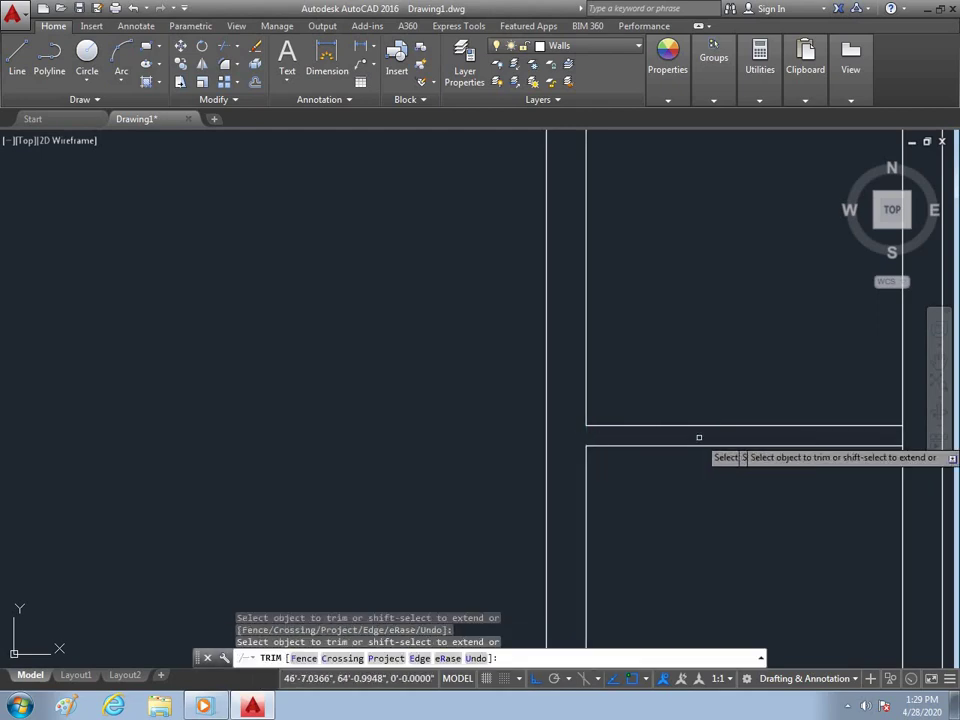
{"action": "scroll", "coordinate": [765, 410], "scroll_direction": "down", "scroll_amount": 5}
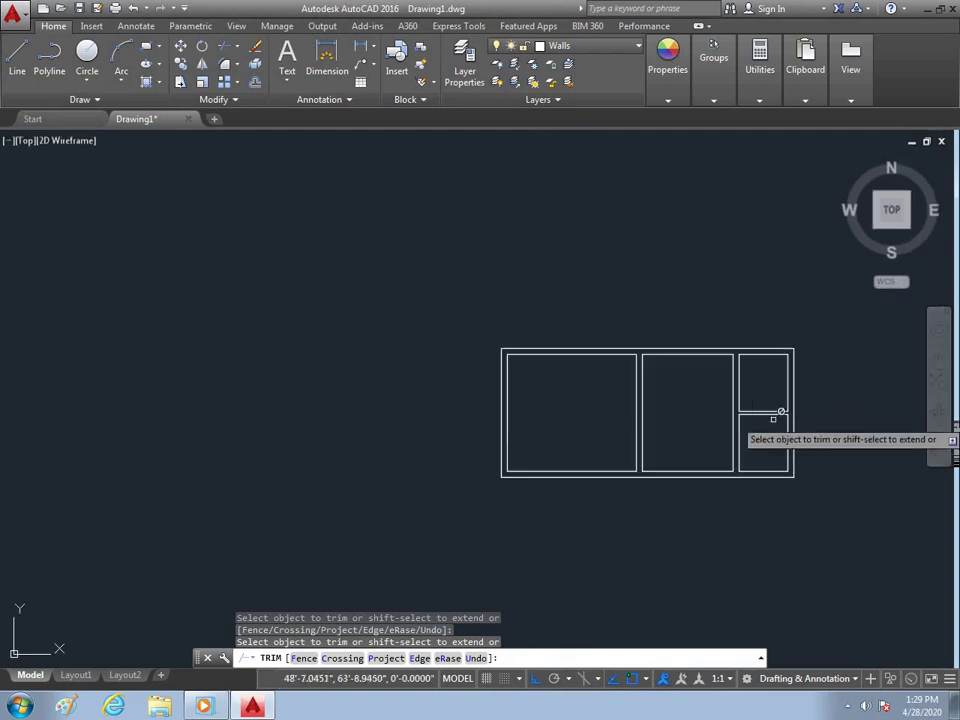
{"action": "key", "text": "Escape"}
{"action": "scroll", "coordinate": [743, 435], "scroll_direction": "up", "scroll_amount": 2}
{"action": "scroll", "coordinate": [589, 394], "scroll_direction": "down", "scroll_amount": 2}
{"action": "scroll", "coordinate": [650, 424], "scroll_direction": "up", "scroll_amount": 2}
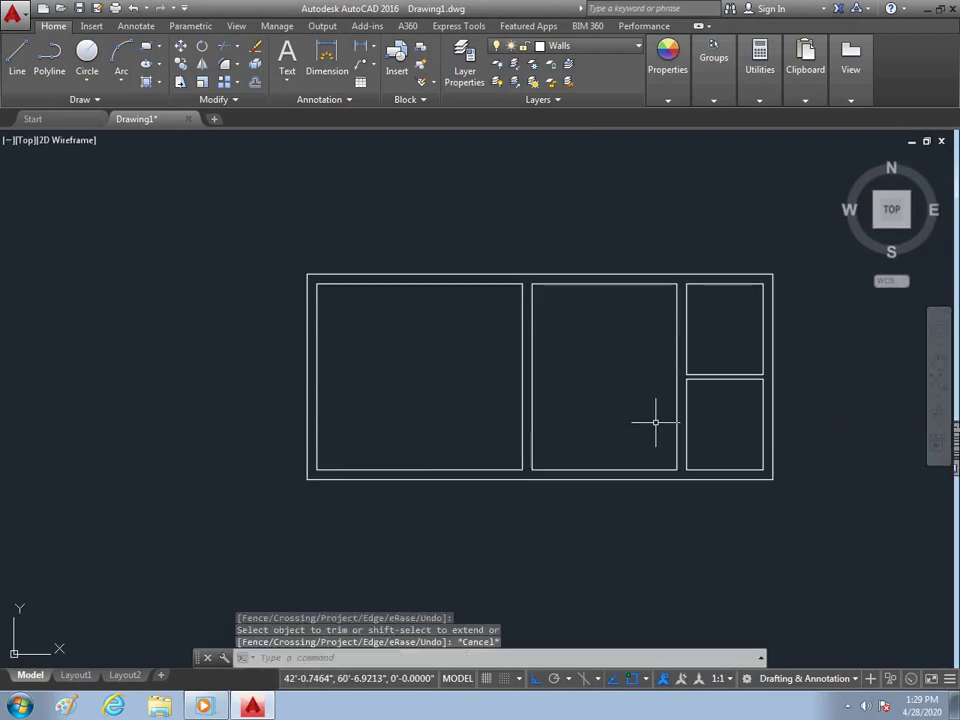
{"action": "scroll", "coordinate": [655, 423], "scroll_direction": "up", "scroll_amount": 2}
{"action": "scroll", "coordinate": [702, 432], "scroll_direction": "down", "scroll_amount": 2}
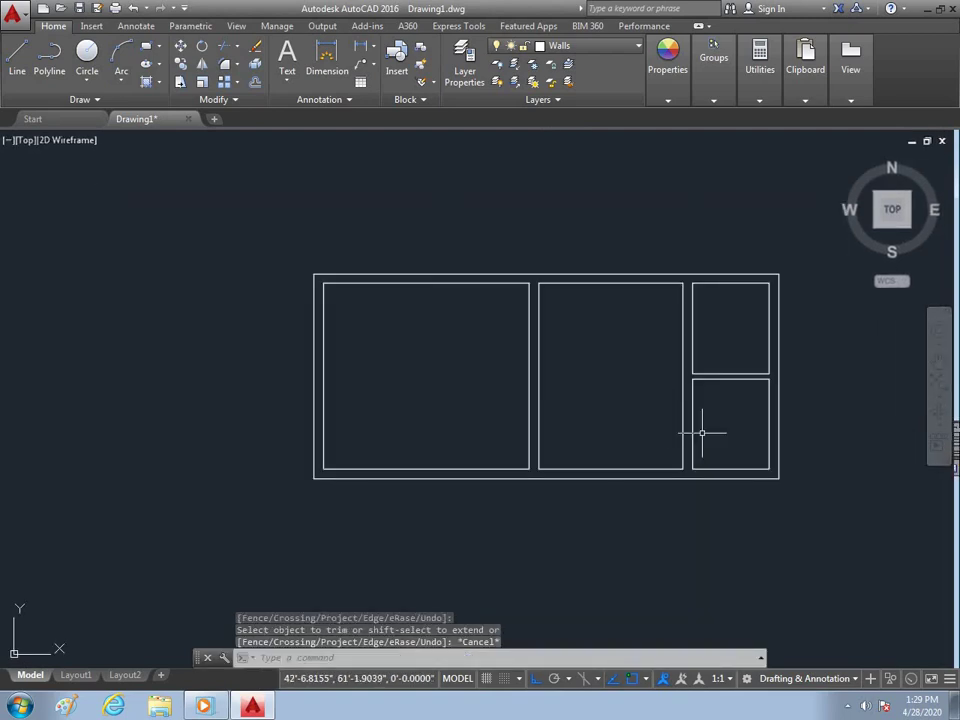
Step: Draw a 6' line downward from the plan's bottom-right corner
{"action": "type", "text": "l"}
{"action": "key", "text": "Return"}
{"action": "left_click", "coordinate": [779, 477]}
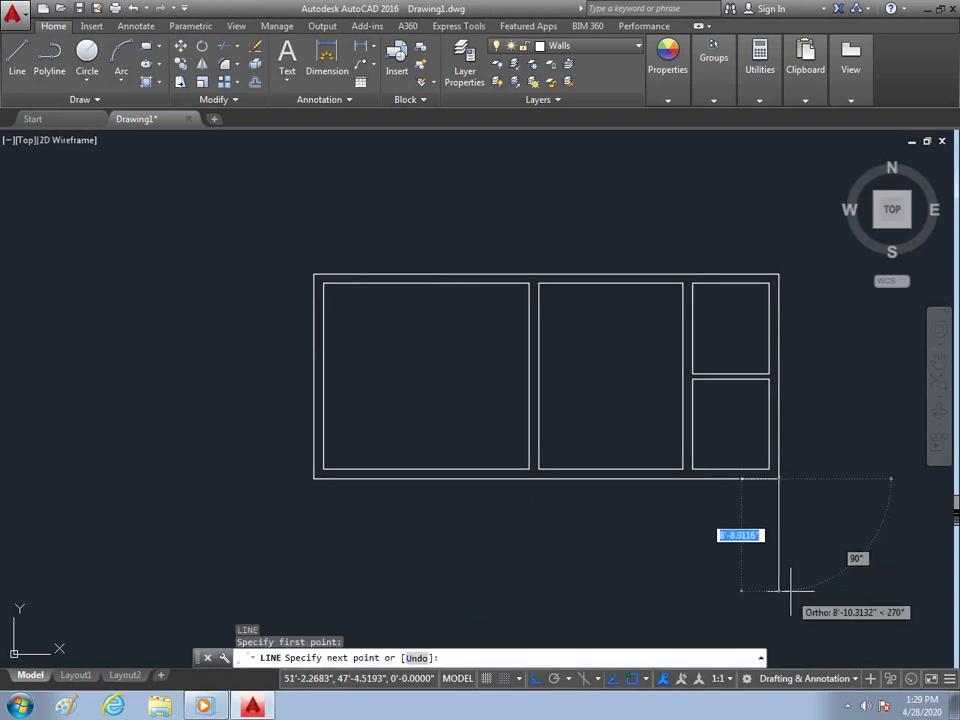
{"action": "type", "text": "6"}
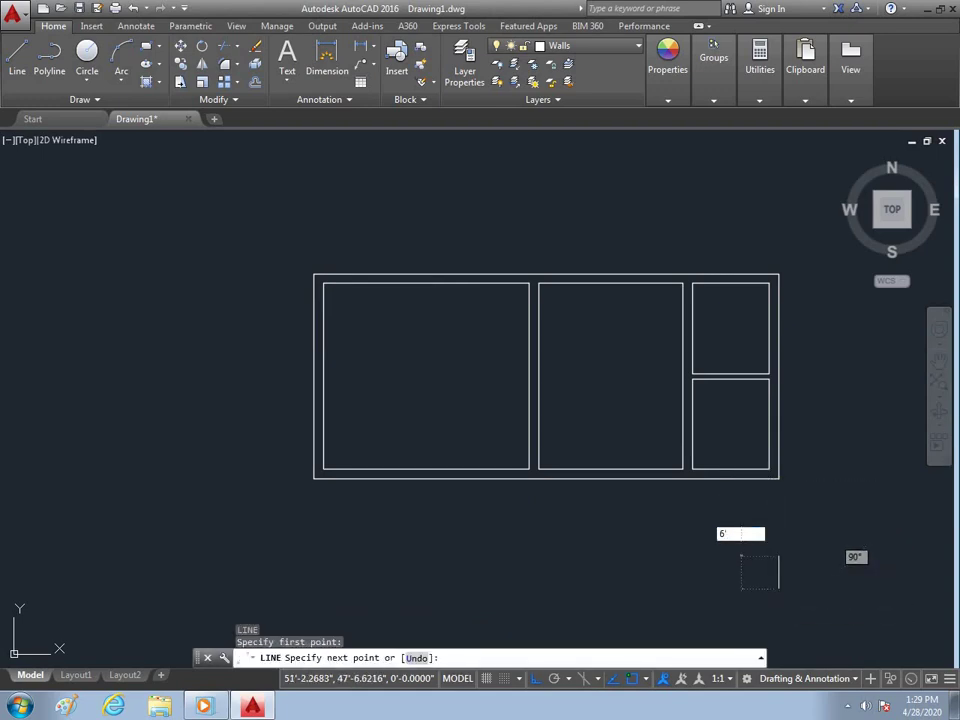
{"action": "key", "text": "Return"}
{"action": "scroll", "coordinate": [760, 545], "scroll_direction": "up", "scroll_amount": 2}
{"action": "scroll", "coordinate": [725, 495], "scroll_direction": "down", "scroll_amount": 2}
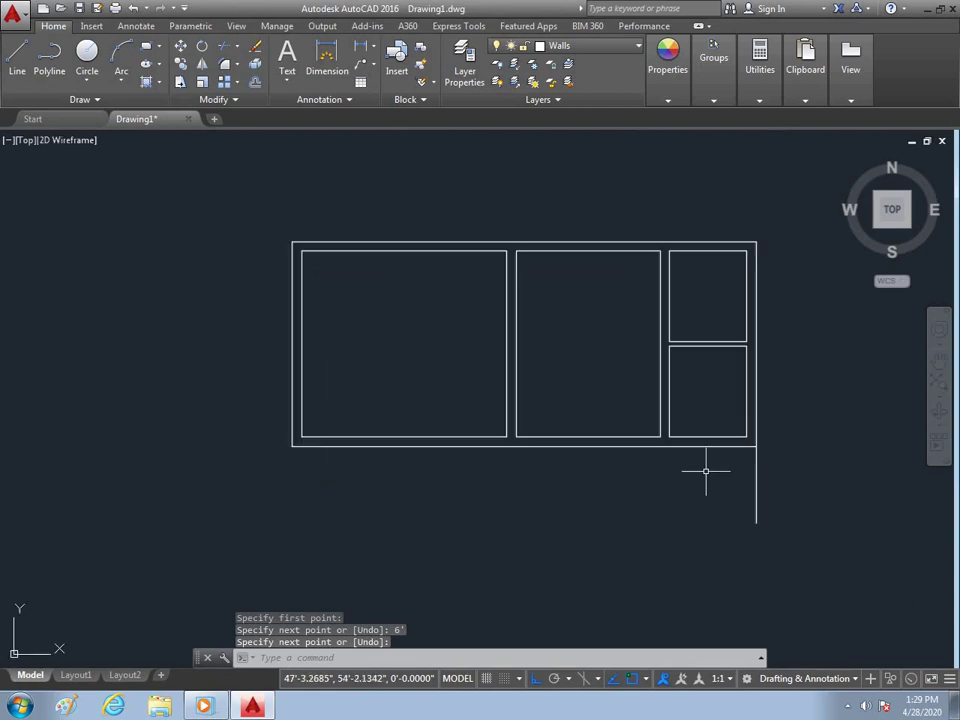
{"action": "scroll", "coordinate": [735, 500], "scroll_direction": "up", "scroll_amount": 2}
{"action": "scroll", "coordinate": [752, 525], "scroll_direction": "down", "scroll_amount": 4}
{"action": "scroll", "coordinate": [481, 525], "scroll_direction": "up", "scroll_amount": 2}
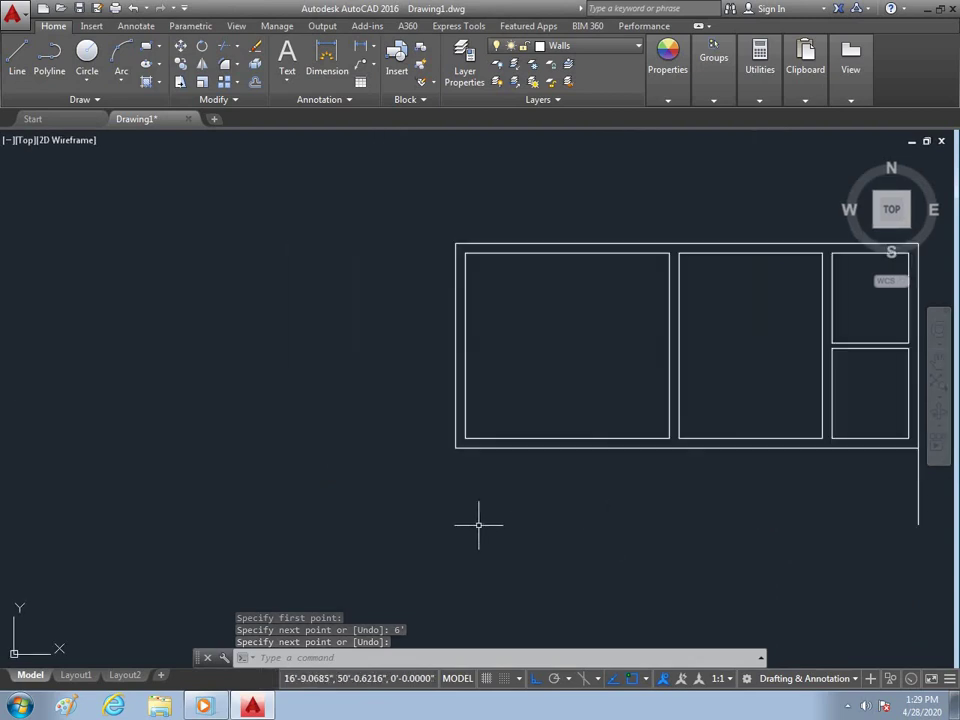
{"action": "key", "text": "Escape"}
{"action": "type", "text": "l"}
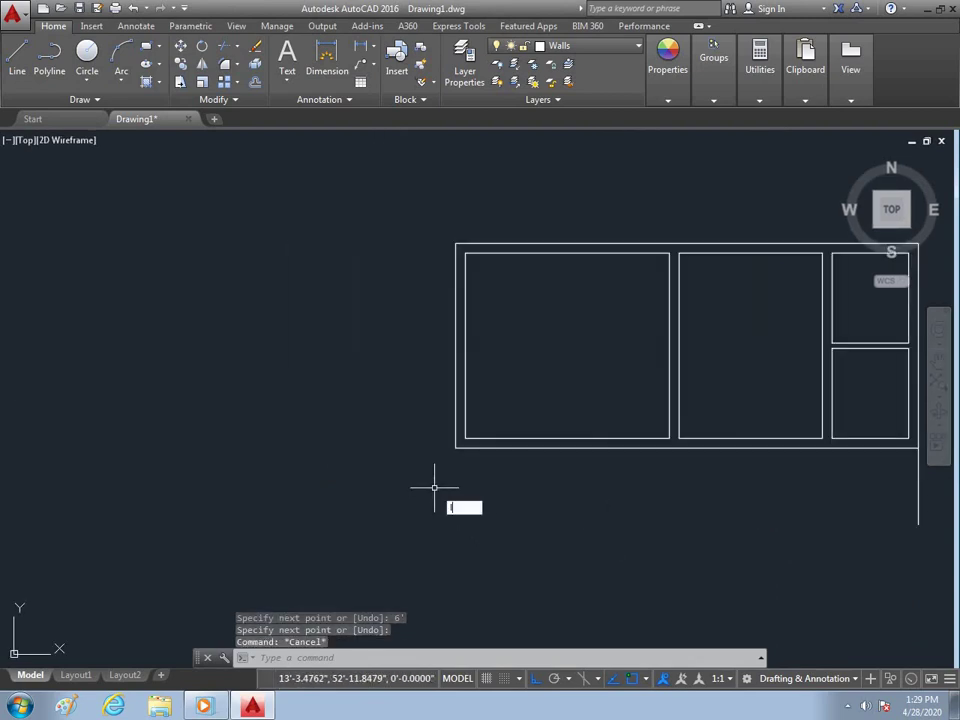
Step: Draw a 12' line downward from the plan's bottom-left corner
{"action": "key", "text": "Return"}
{"action": "left_click", "coordinate": [455, 447]}
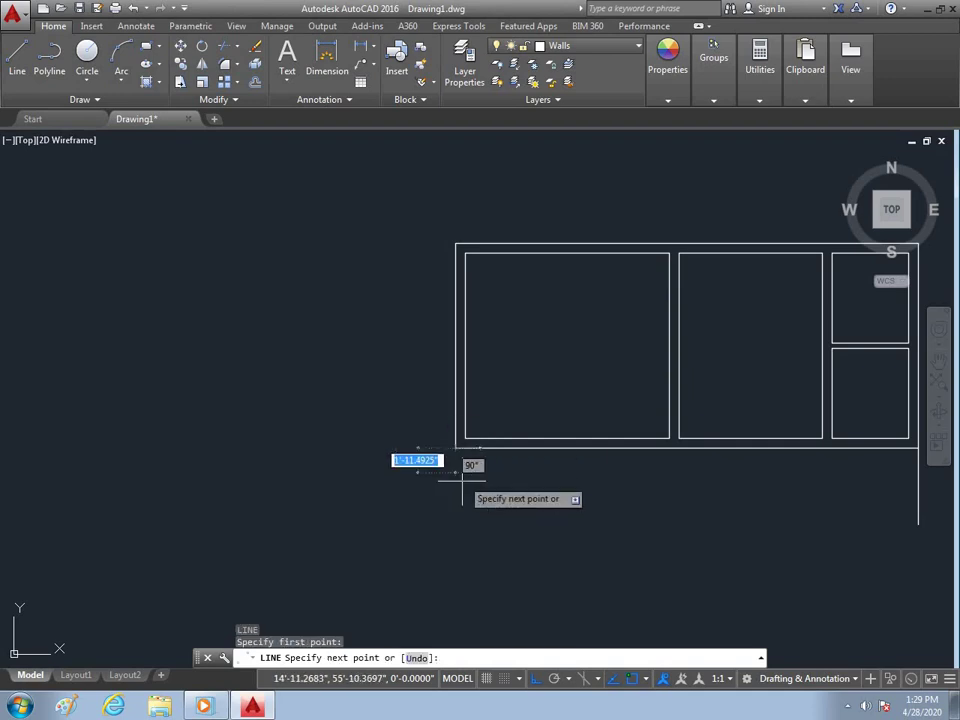
{"action": "type", "text": "12"}
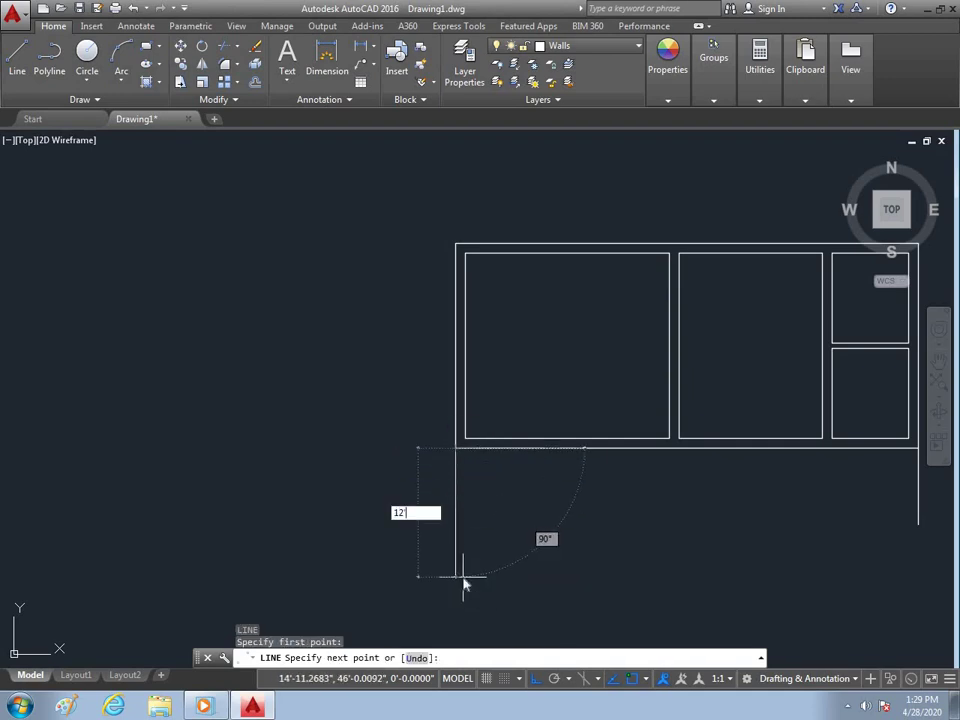
{"action": "key", "text": "Return"}
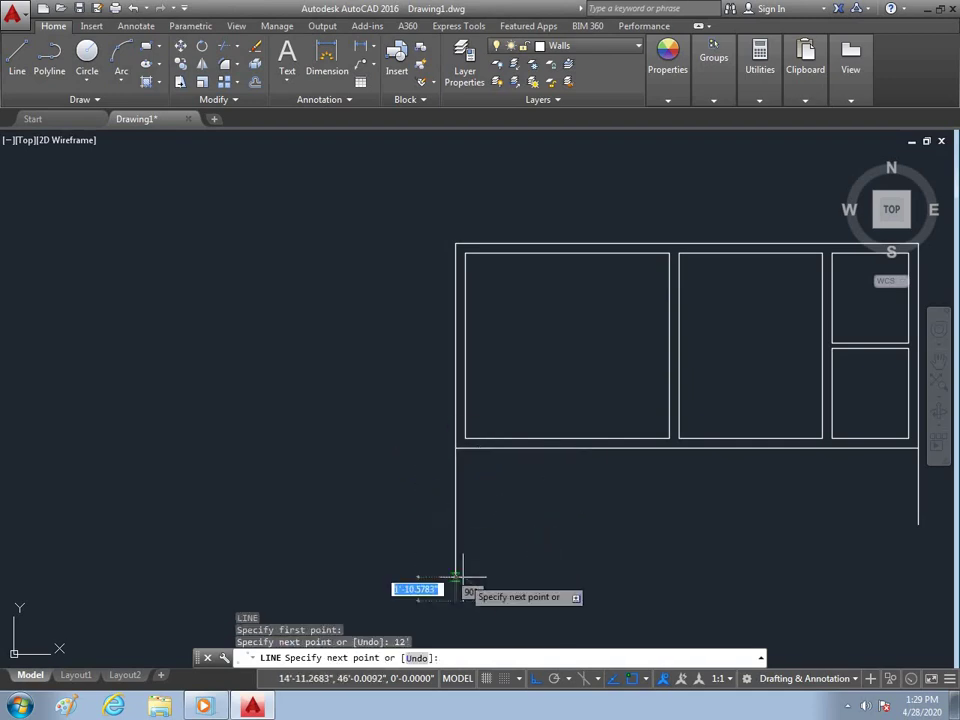
{"action": "key", "text": "Escape"}
{"action": "scroll", "coordinate": [462, 511], "scroll_direction": "up", "scroll_amount": 2}
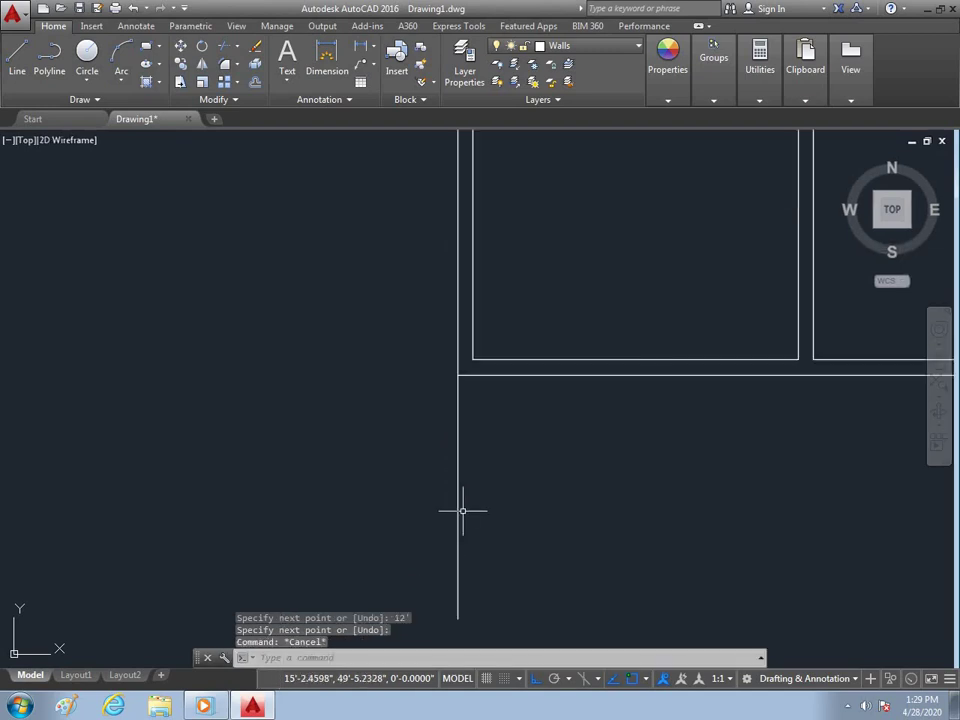
Step: Offset the new 12' vertical line 9 inches to the right to double it
{"action": "type", "text": "o"}
{"action": "key", "text": "Return"}
{"action": "type", "text": "9"}
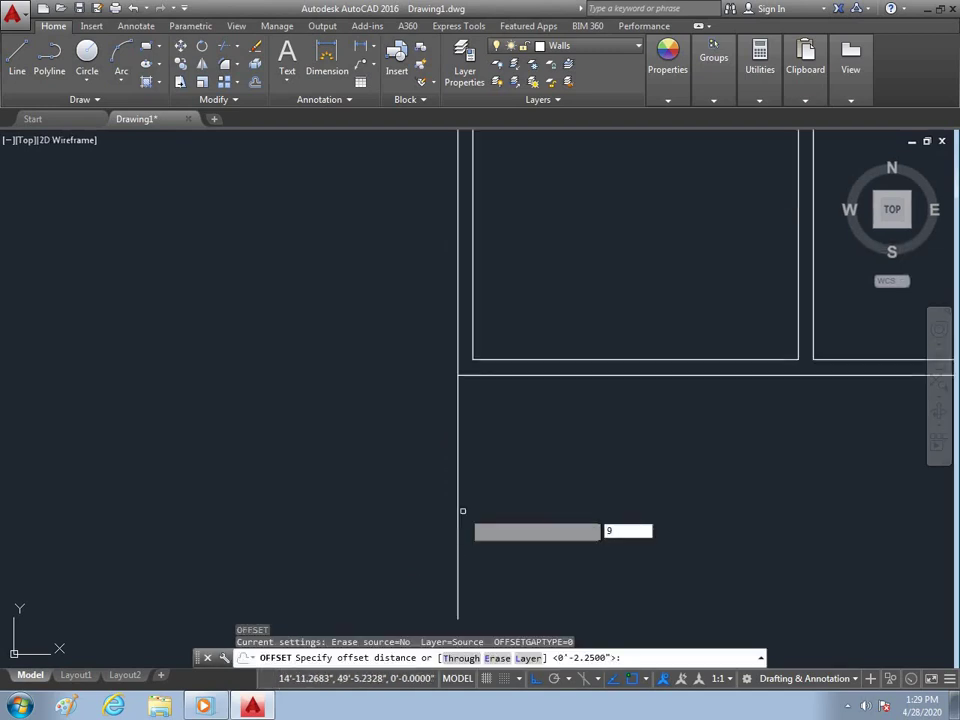
{"action": "key", "text": "Return"}
{"action": "left_click", "coordinate": [459, 507]}
{"action": "left_click", "coordinate": [551, 519]}
{"action": "key", "text": "Escape"}
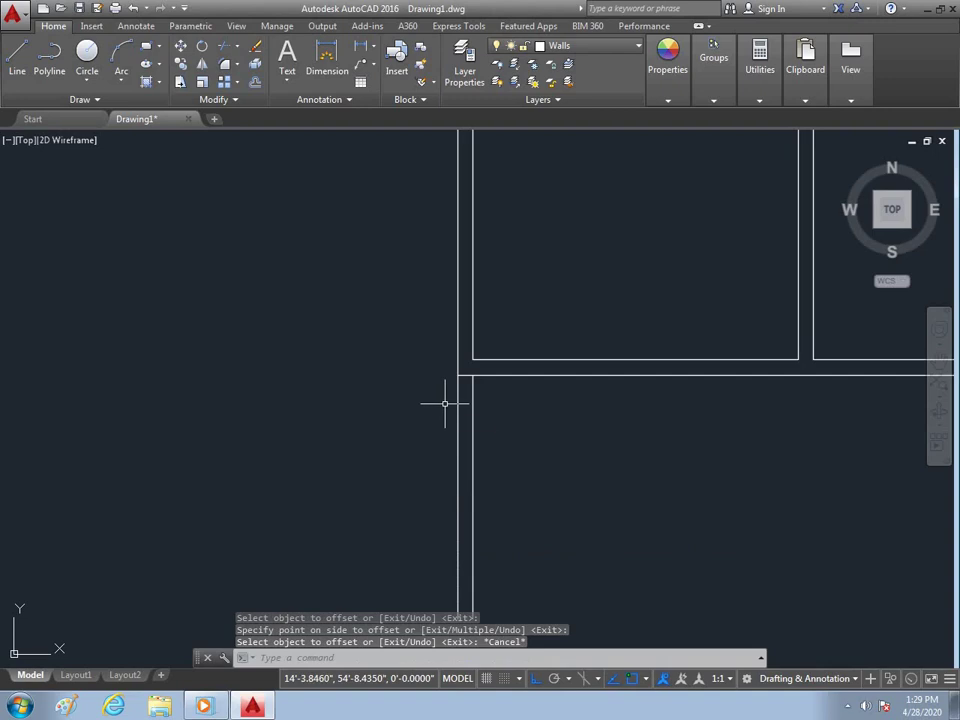
{"action": "type", "text": "tr"}
{"action": "key", "text": "Return"}
{"action": "key", "text": "Return"}
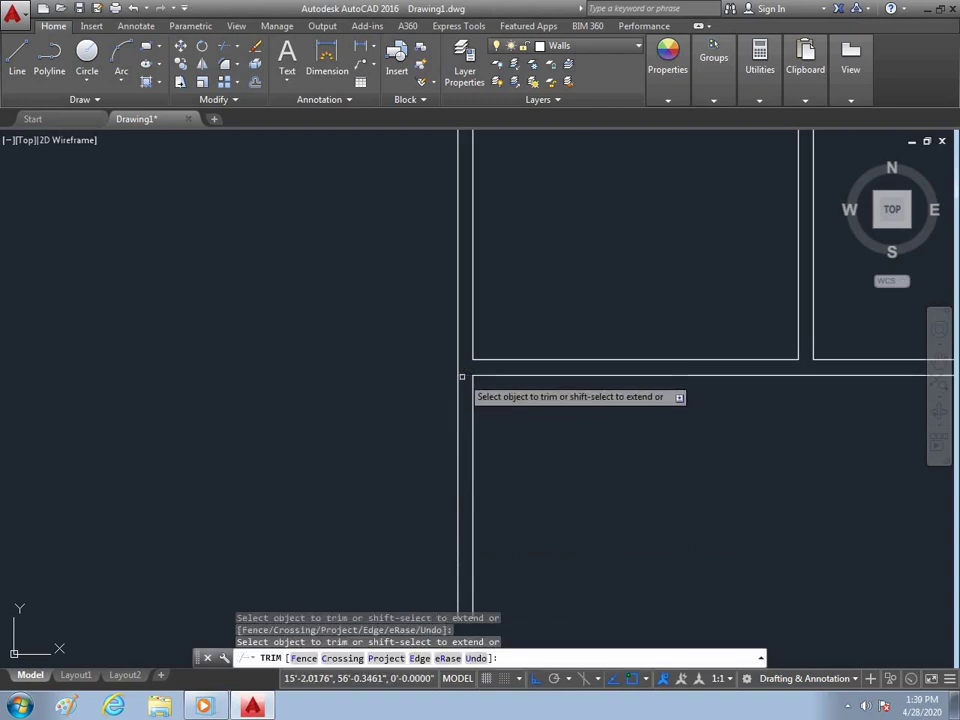
{"action": "scroll", "coordinate": [463, 446], "scroll_direction": "down", "scroll_amount": 2}
{"action": "key", "text": "Escape"}
{"action": "scroll", "coordinate": [470, 527], "scroll_direction": "up", "scroll_amount": 2}
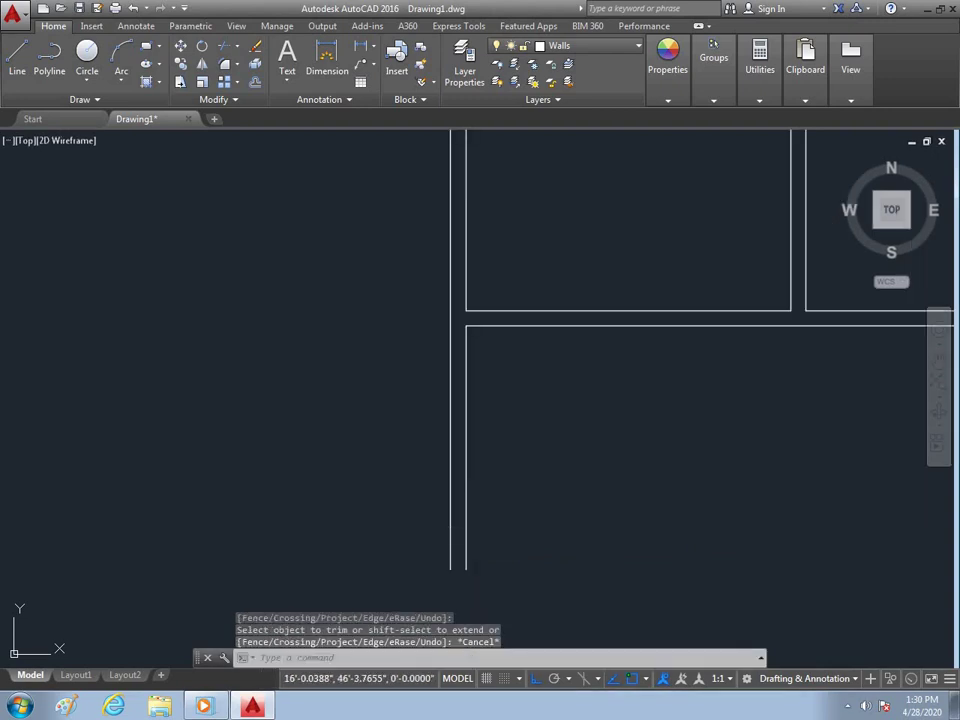
Step: Copy the inner left wall line 12' to the right, replacing a mistaken 14' copy
{"action": "type", "text": "o"}
{"action": "key", "text": "Return"}
{"action": "key", "text": "Return"}
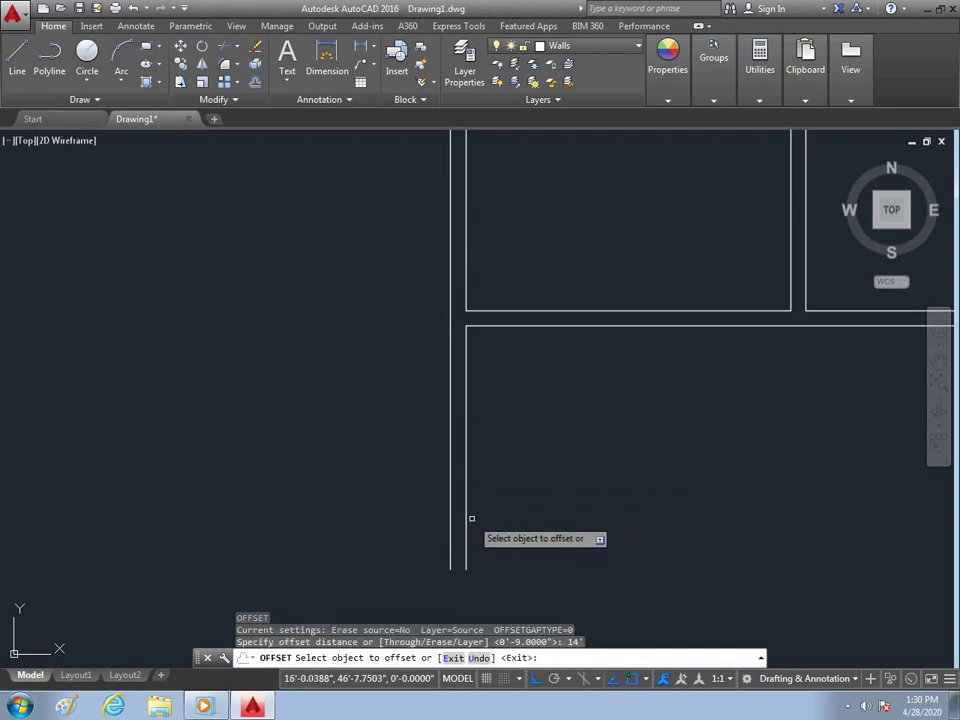
{"action": "left_click", "coordinate": [465, 516]}
{"action": "left_click", "coordinate": [490, 516]}
{"action": "key", "text": "Escape"}
{"action": "scroll", "coordinate": [578, 514], "scroll_direction": "down", "scroll_amount": 2}
{"action": "scroll", "coordinate": [617, 505], "scroll_direction": "up", "scroll_amount": 2}
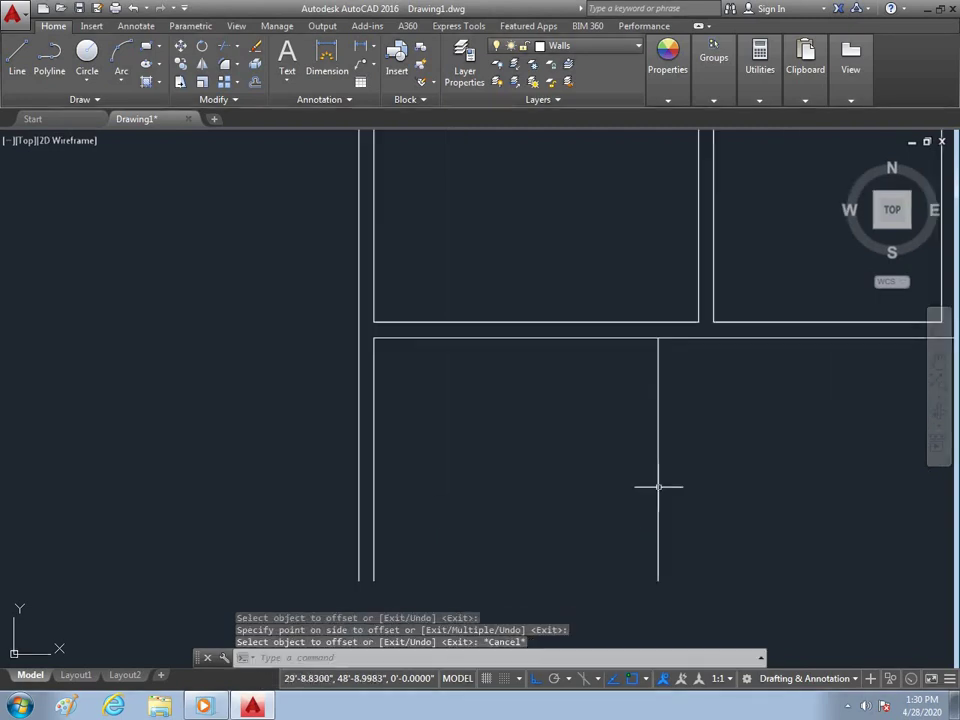
{"action": "key", "text": "ctrl+z"}
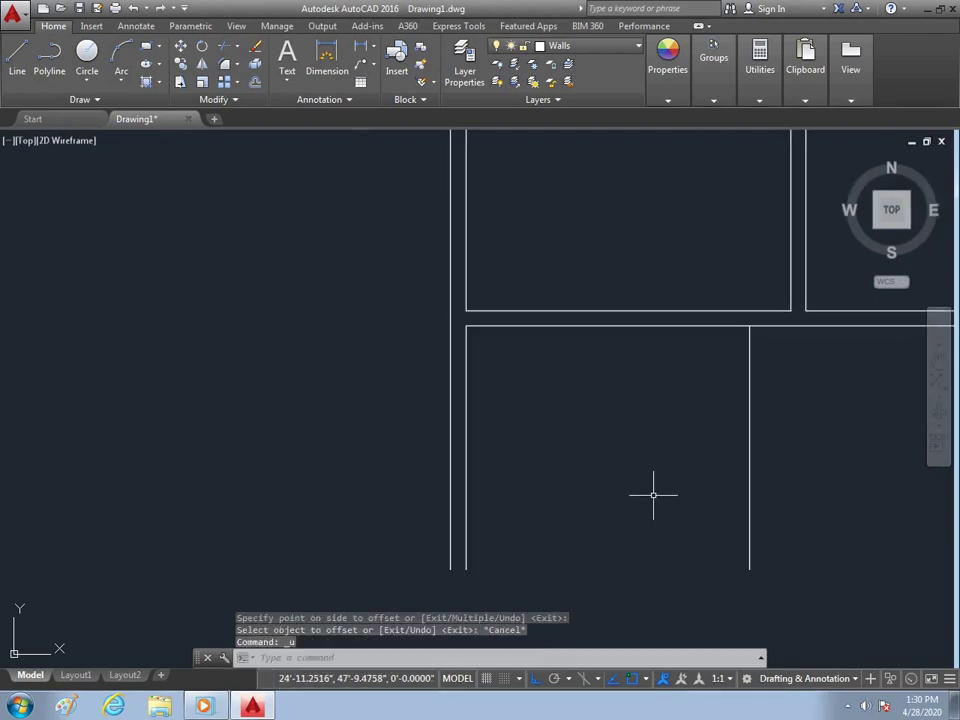
{"action": "key", "text": "ctrl+z"}
{"action": "key", "text": "Return"}
{"action": "type", "text": "12'"}
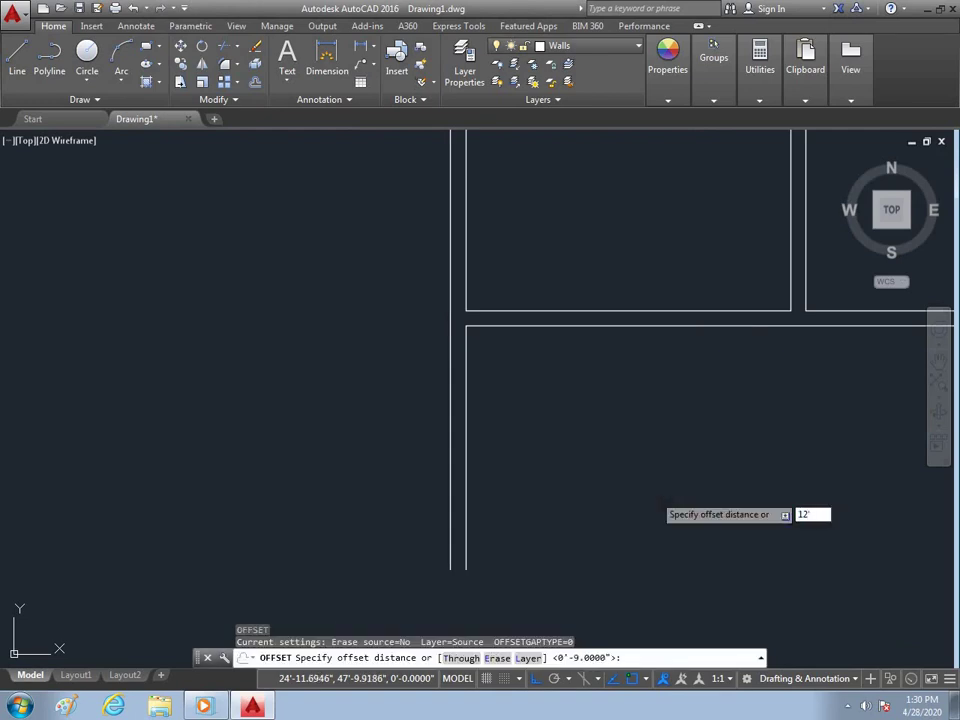
{"action": "key", "text": "Return"}
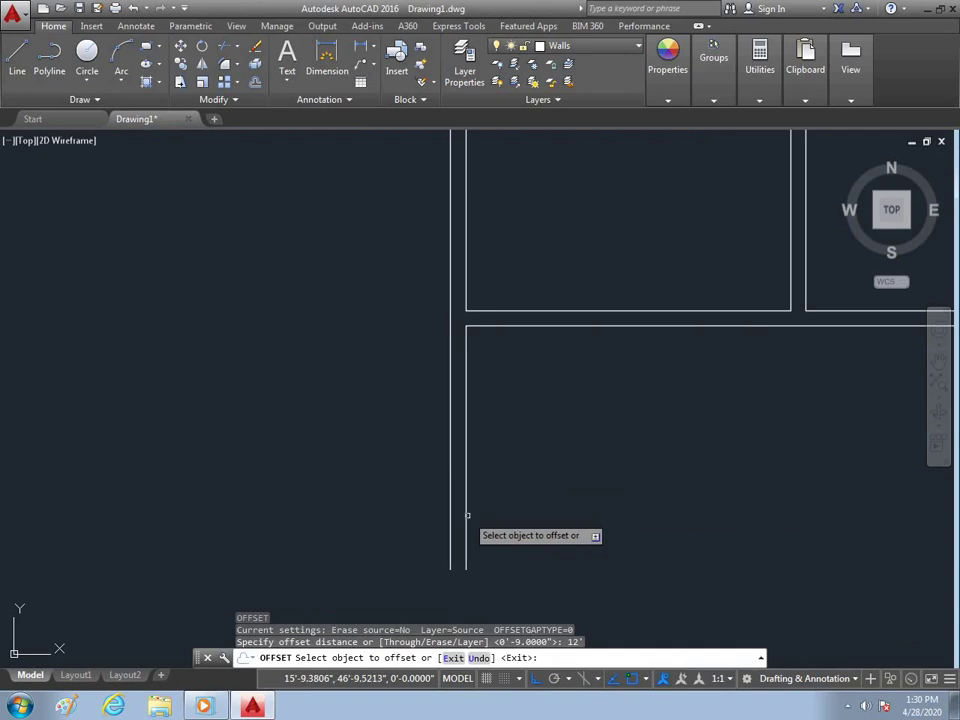
{"action": "left_click", "coordinate": [467, 515]}
{"action": "left_click", "coordinate": [542, 498]}
{"action": "key", "text": "Escape"}
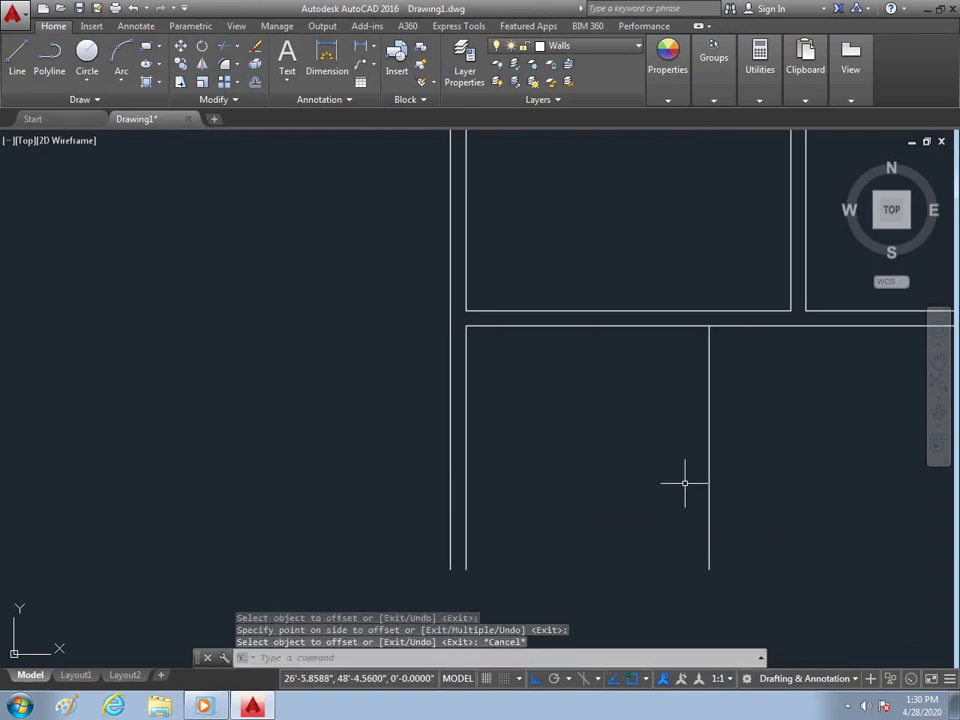
Step: Offset that vertical wall line 9 inches to the left to make a double-line partition
{"action": "key", "text": "Return"}
{"action": "type", "text": "9"}
{"action": "key", "text": "Return"}
{"action": "left_click", "coordinate": [708, 468]}
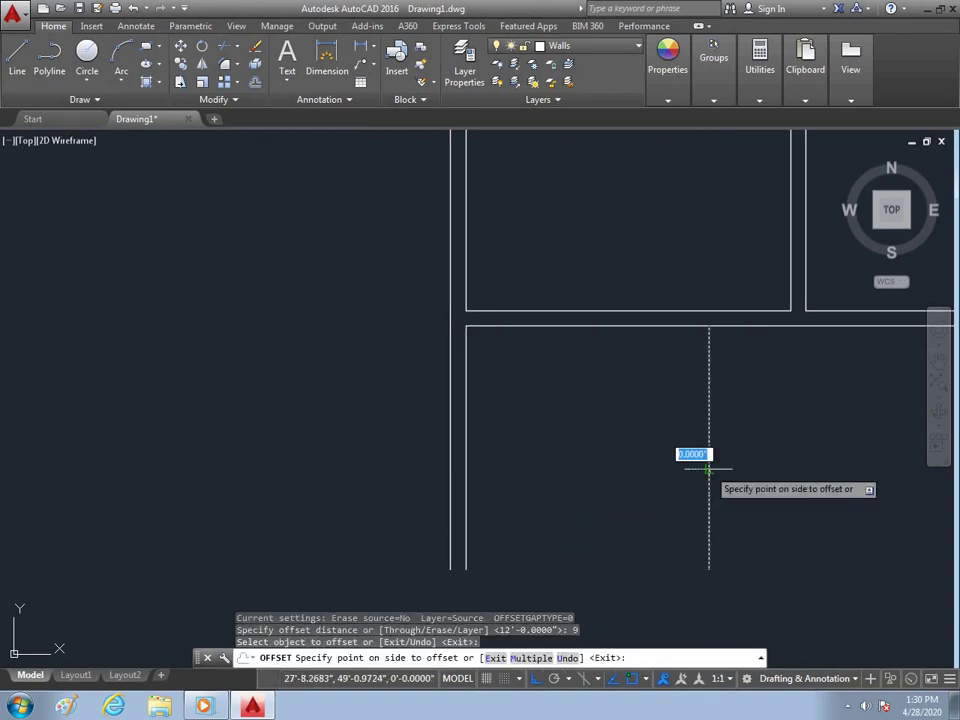
{"action": "left_click", "coordinate": [704, 380]}
{"action": "key", "text": "Escape"}
Step: Trim the overlapping segments at the partition's top junction
{"action": "key", "text": "Return"}
{"action": "key", "text": "Return"}
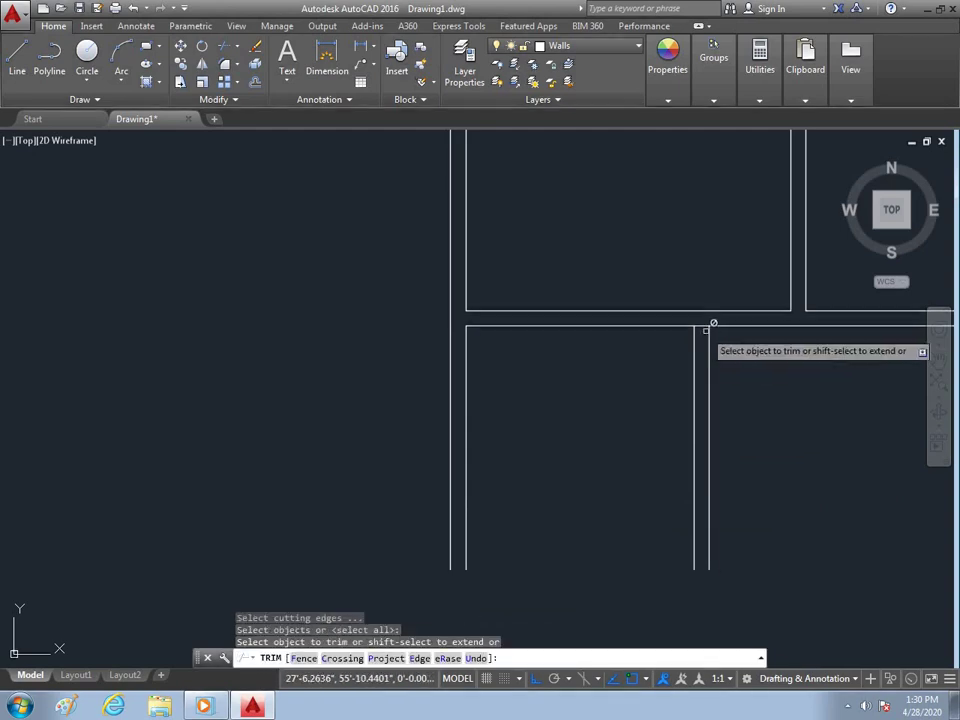
{"action": "left_click", "coordinate": [699, 324]}
{"action": "left_click", "coordinate": [701, 326]}
{"action": "key", "text": "Escape"}
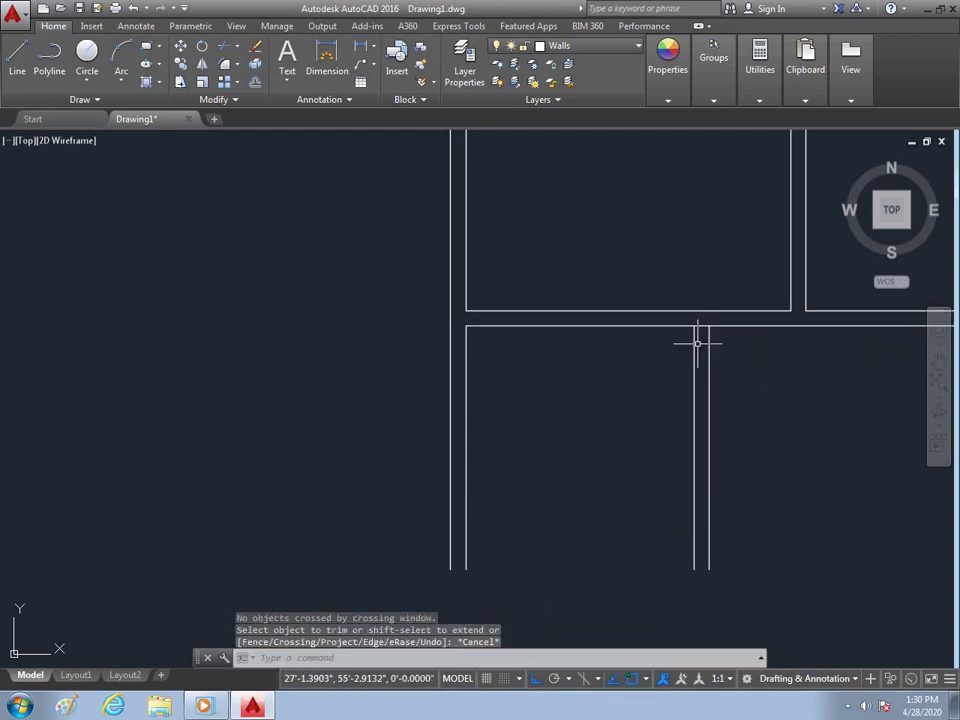
{"action": "type", "text": "tr"}
{"action": "key", "text": "Return"}
{"action": "key", "text": "Return"}
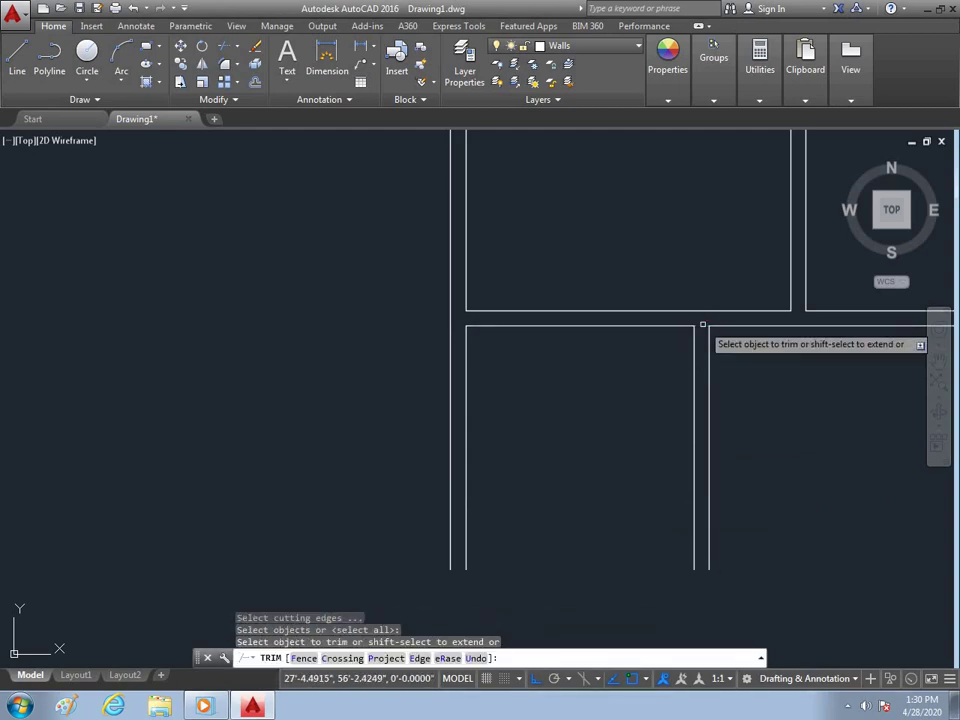
{"action": "scroll", "coordinate": [561, 484], "scroll_direction": "down", "scroll_amount": 2}
{"action": "scroll", "coordinate": [632, 518], "scroll_direction": "up", "scroll_amount": 2}
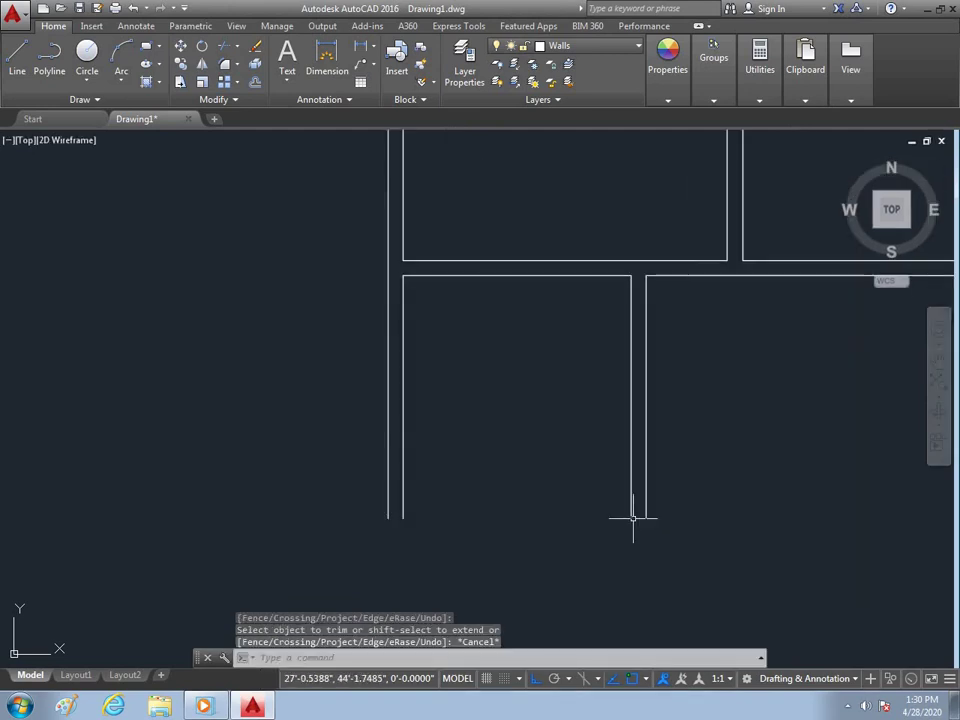
Step: Close the room's bottom with a line across it and a 9-inch parallel copy above
{"action": "key", "text": "l"}
{"action": "key", "text": "Return"}
{"action": "left_click", "coordinate": [646, 518]}
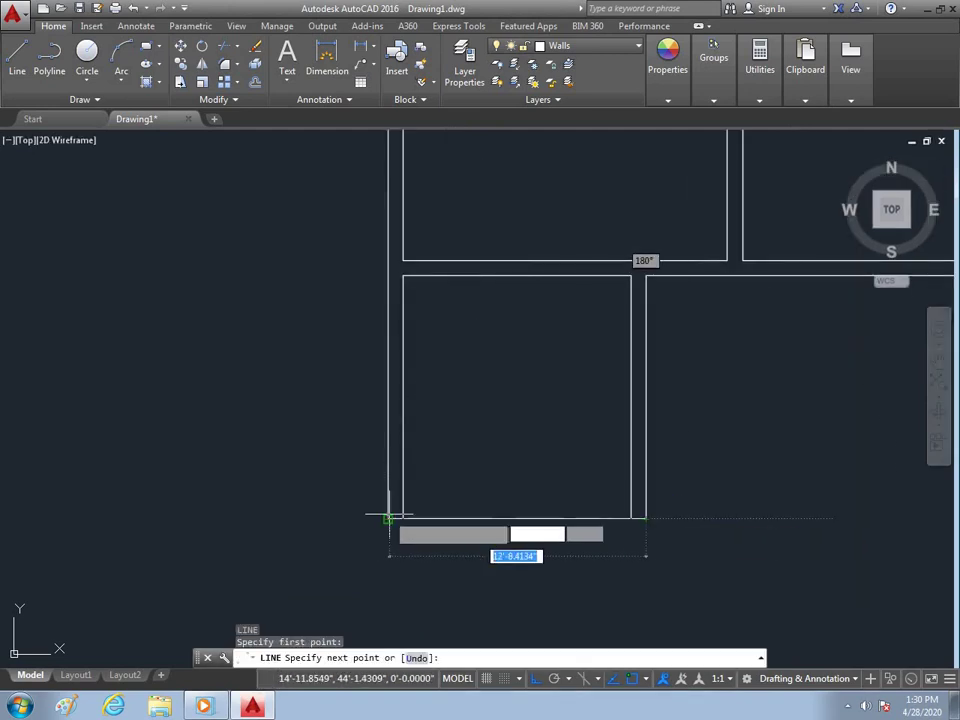
{"action": "left_click", "coordinate": [389, 518]}
{"action": "key", "text": "Escape"}
{"action": "key", "text": "Return"}
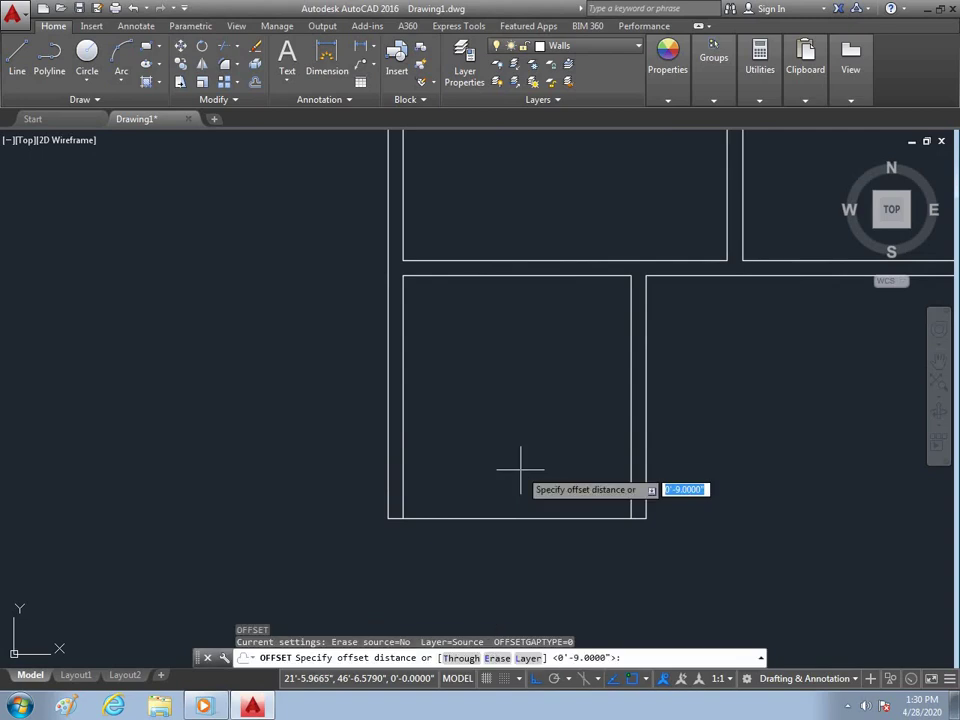
{"action": "key", "text": "Return"}
{"action": "left_click", "coordinate": [524, 517]}
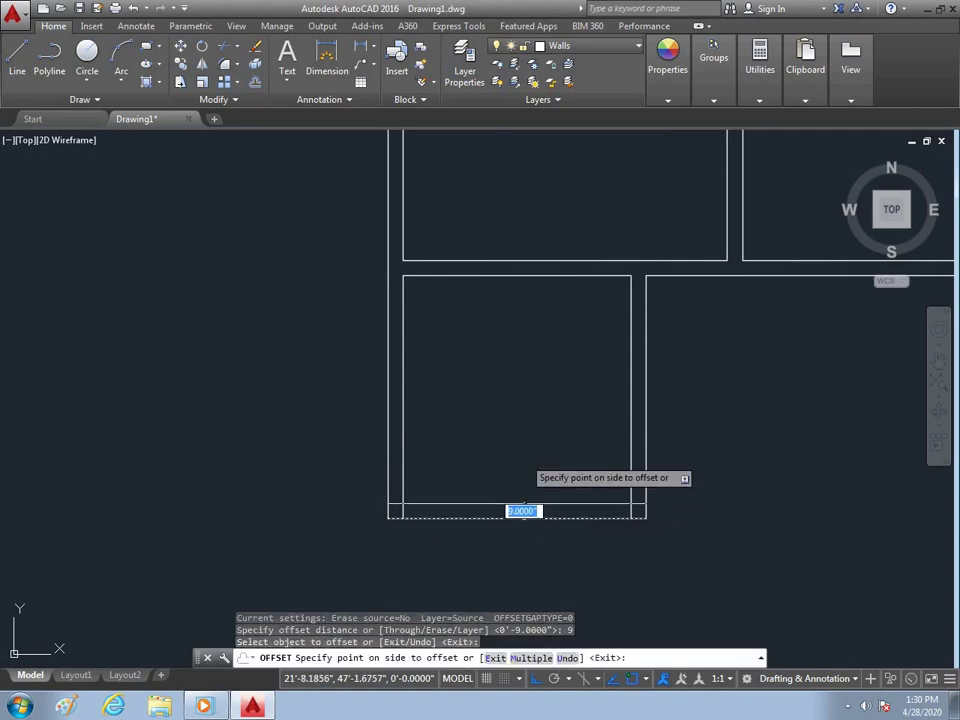
{"action": "left_click", "coordinate": [436, 511]}
{"action": "key", "text": "Escape"}
Step: Trim the stray segment at the new bottom wall's corner
{"action": "key", "text": "Return"}
{"action": "key", "text": "Return"}
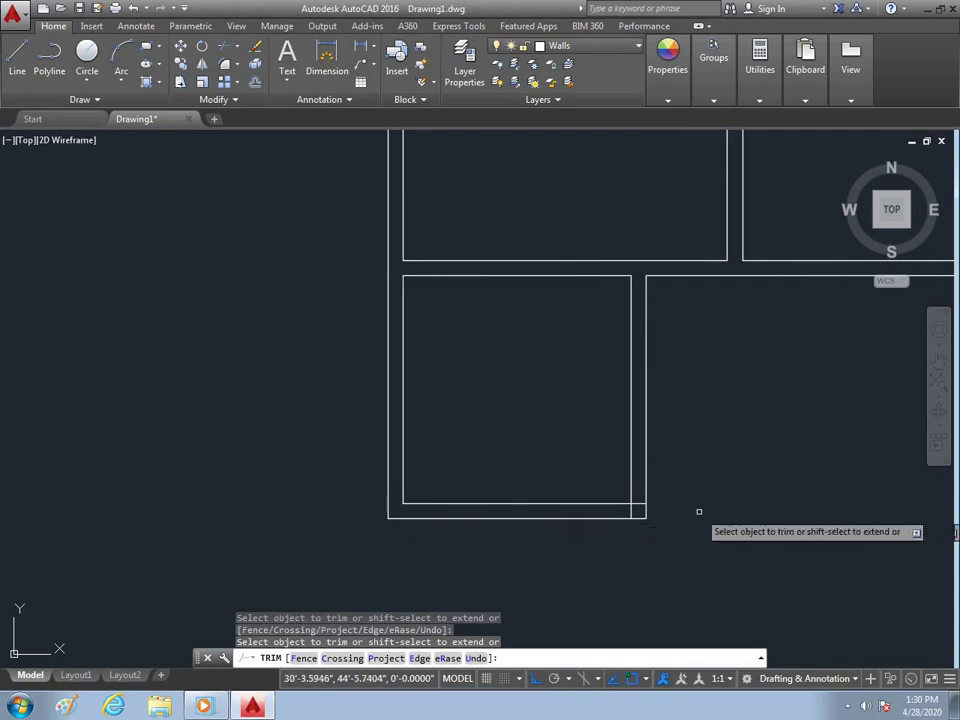
{"action": "left_click", "coordinate": [638, 503]}
{"action": "scroll", "coordinate": [385, 440], "scroll_direction": "down", "scroll_amount": 4}
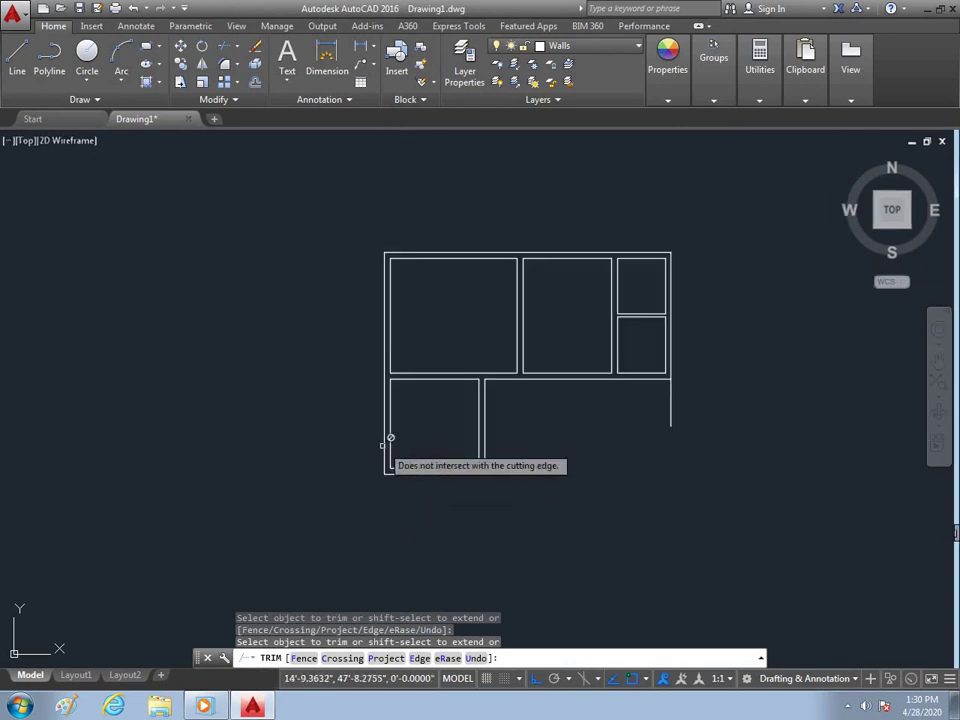
{"action": "scroll", "coordinate": [575, 443], "scroll_direction": "up", "scroll_amount": 2}
{"action": "key", "text": "Escape"}
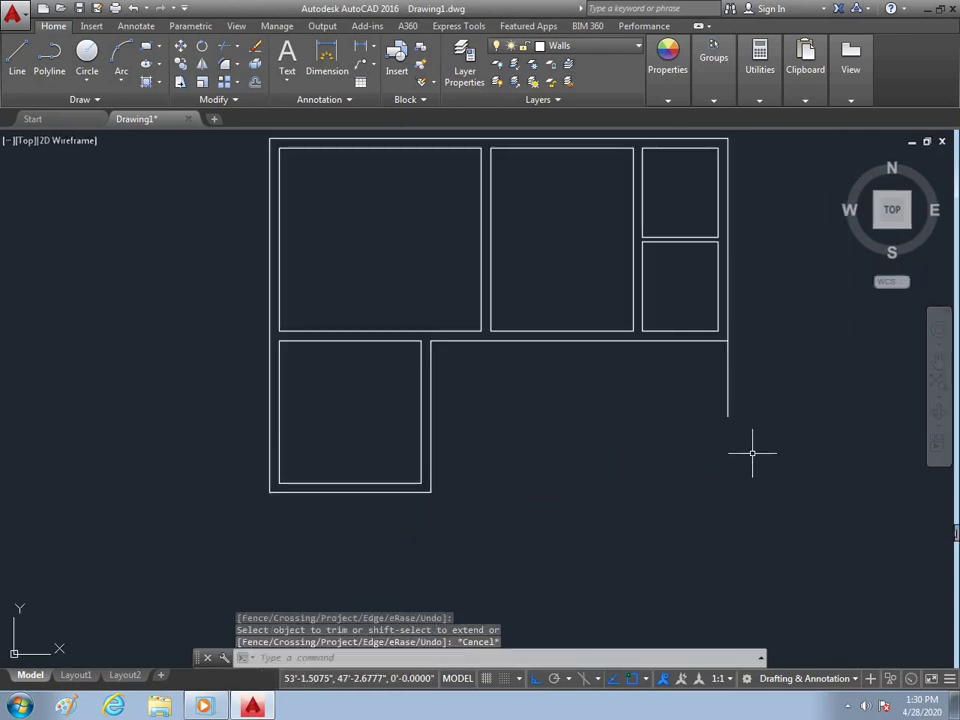
Step: Draw a 14' wall line down from the right wall end and offset it 9 inches
{"action": "type", "text": "l"}
{"action": "key", "text": "Return"}
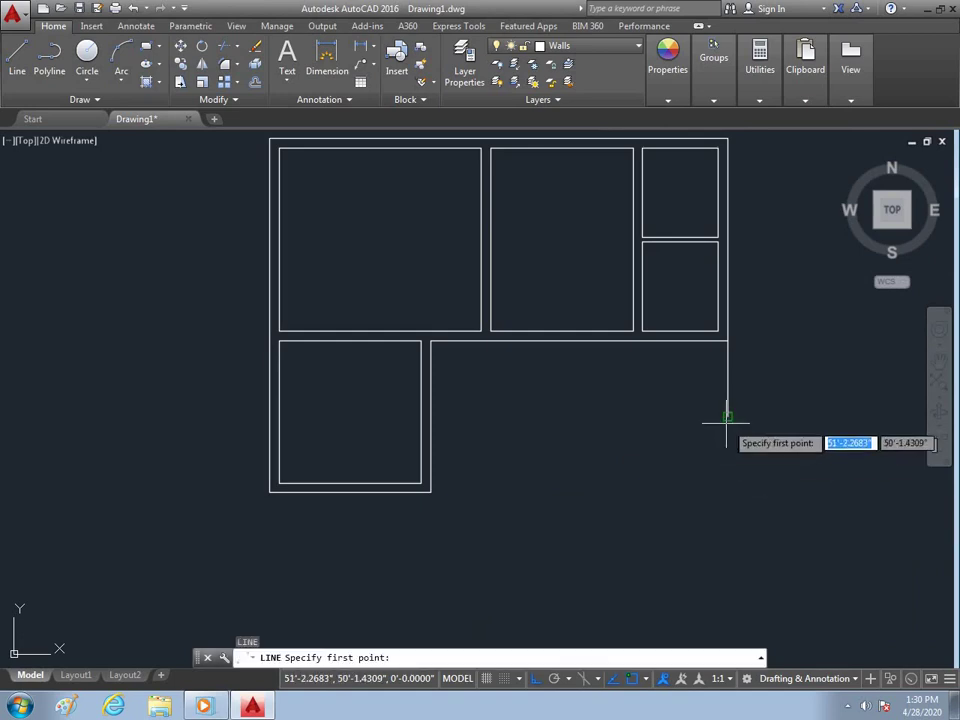
{"action": "left_click", "coordinate": [727, 415]}
{"action": "type", "text": "14'"}
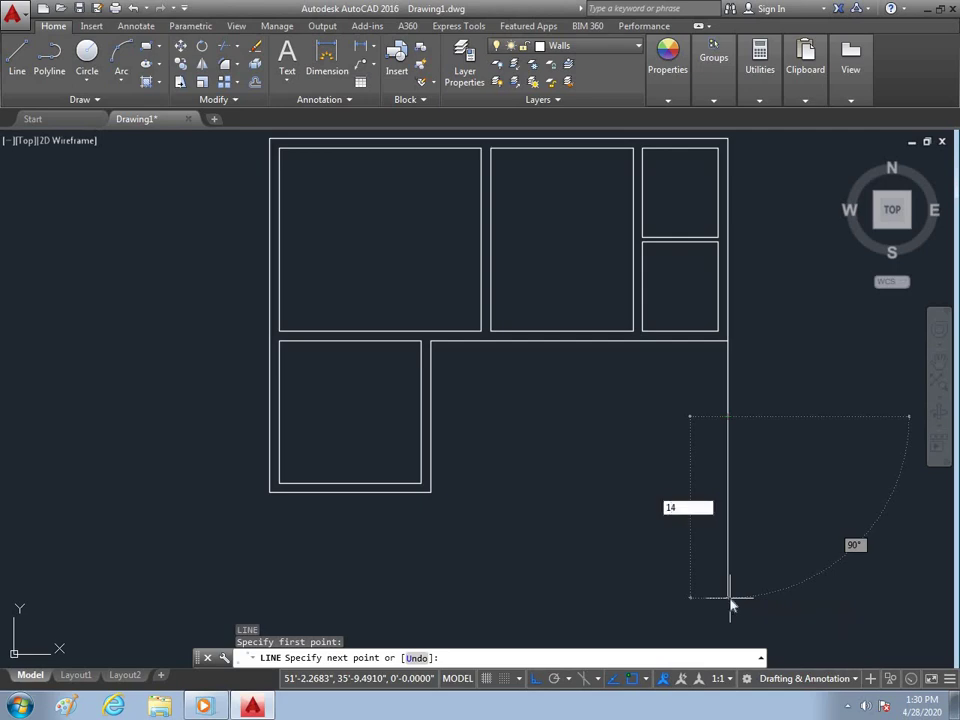
{"action": "key", "text": "Return"}
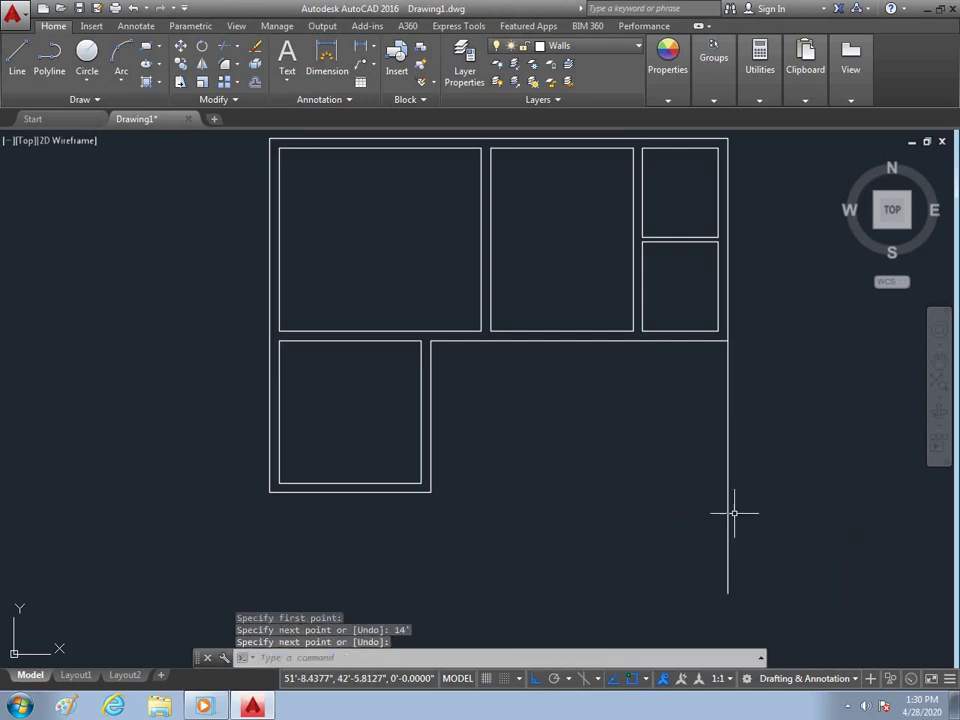
{"action": "type", "text": "o"}
{"action": "key", "text": "Return"}
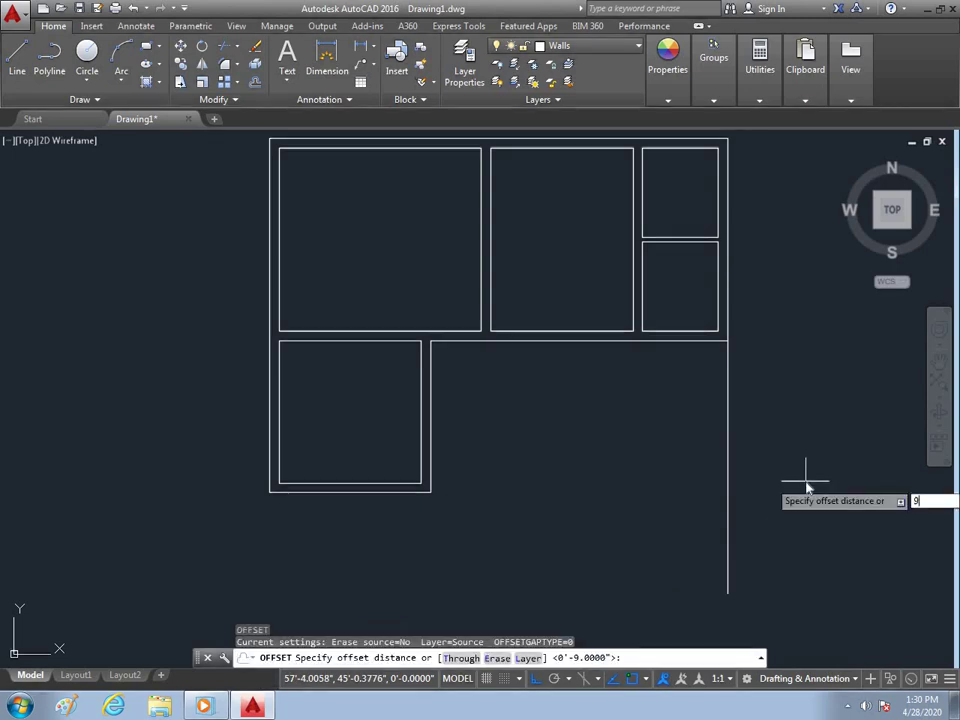
{"action": "type", "text": "9"}
{"action": "key", "text": "Return"}
{"action": "left_click", "coordinate": [728, 512]}
{"action": "left_click", "coordinate": [504, 522]}
{"action": "key", "text": "Escape"}
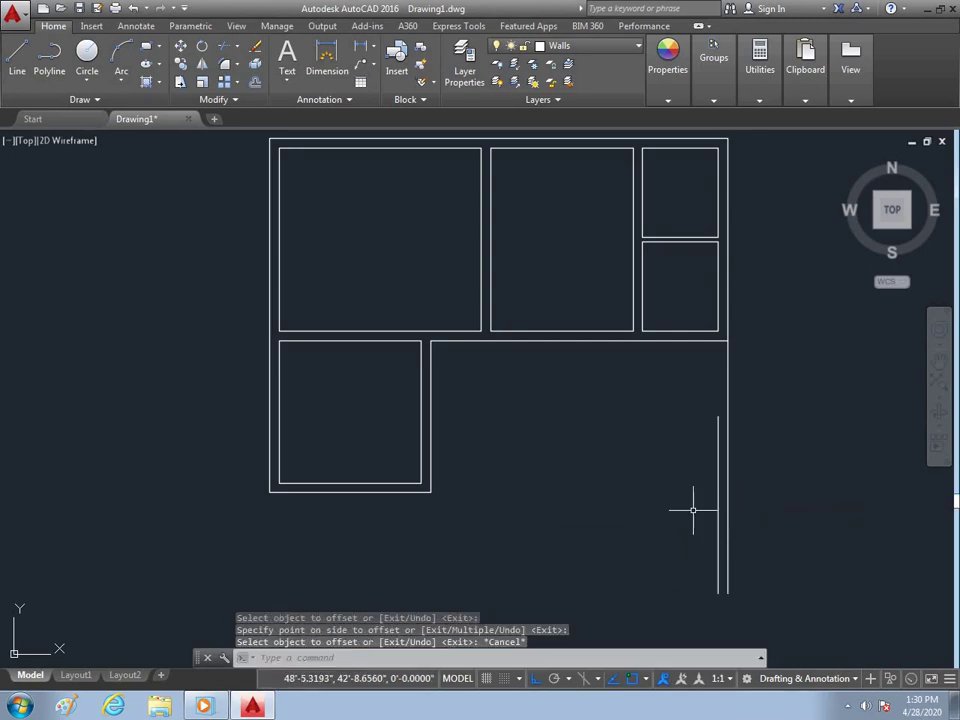
{"action": "type", "text": "o"}
Step: Offset the inner right wall 12' left, then offset that line 9 inches further left
{"action": "key", "text": "Return"}
{"action": "type", "text": "12'"}
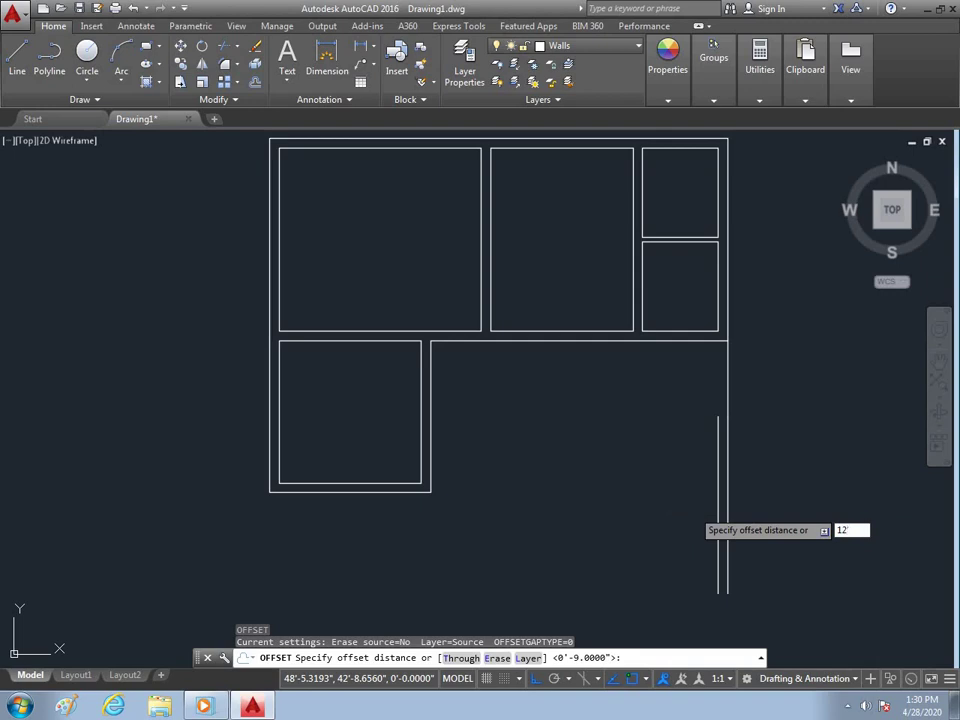
{"action": "key", "text": "Return"}
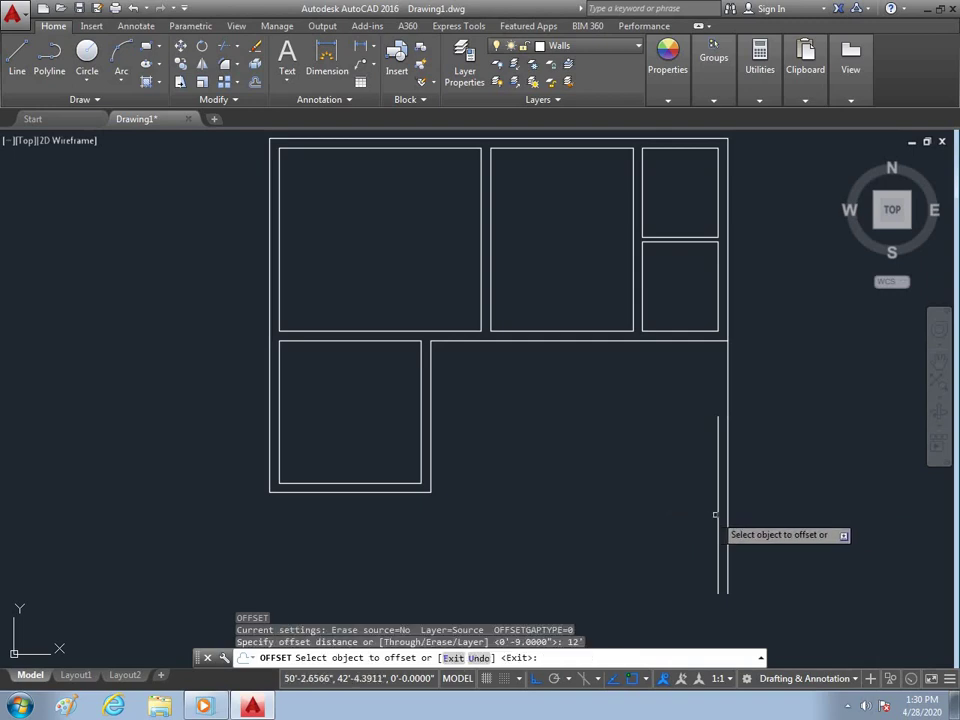
{"action": "left_click", "coordinate": [710, 517]}
{"action": "left_click", "coordinate": [717, 514]}
{"action": "left_click", "coordinate": [660, 527]}
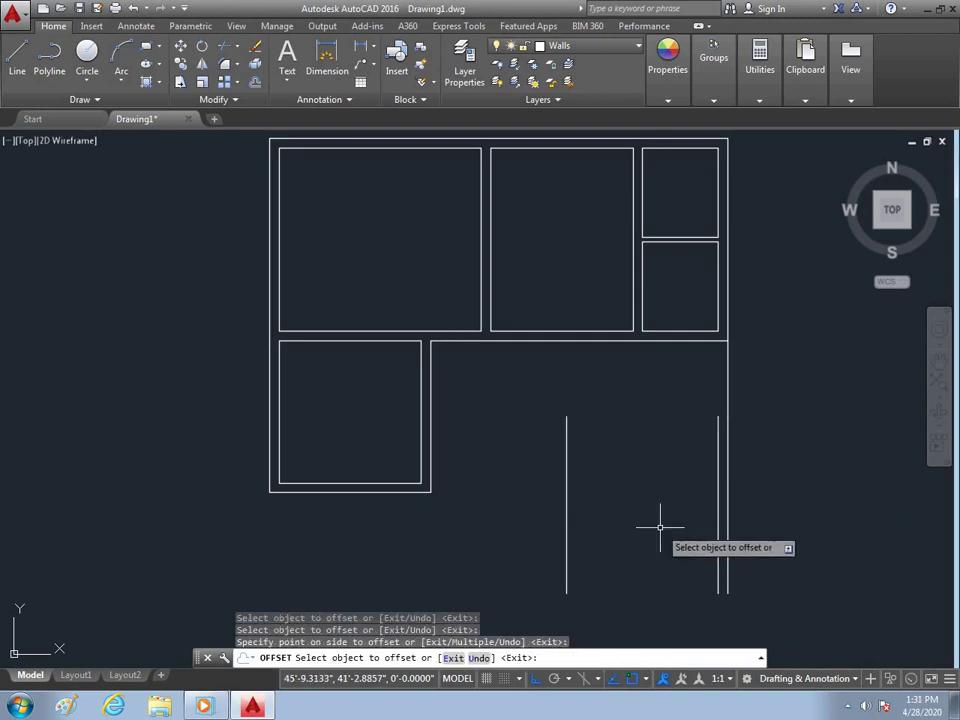
{"action": "key", "text": "Escape"}
{"action": "key", "text": "Return"}
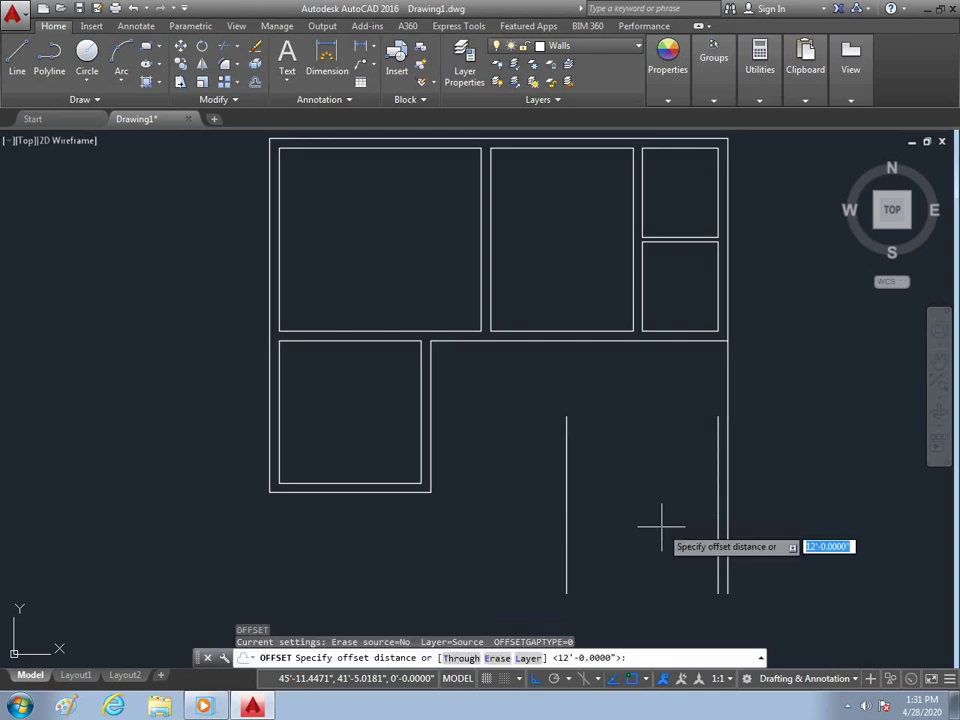
{"action": "type", "text": "9"}
{"action": "key", "text": "Return"}
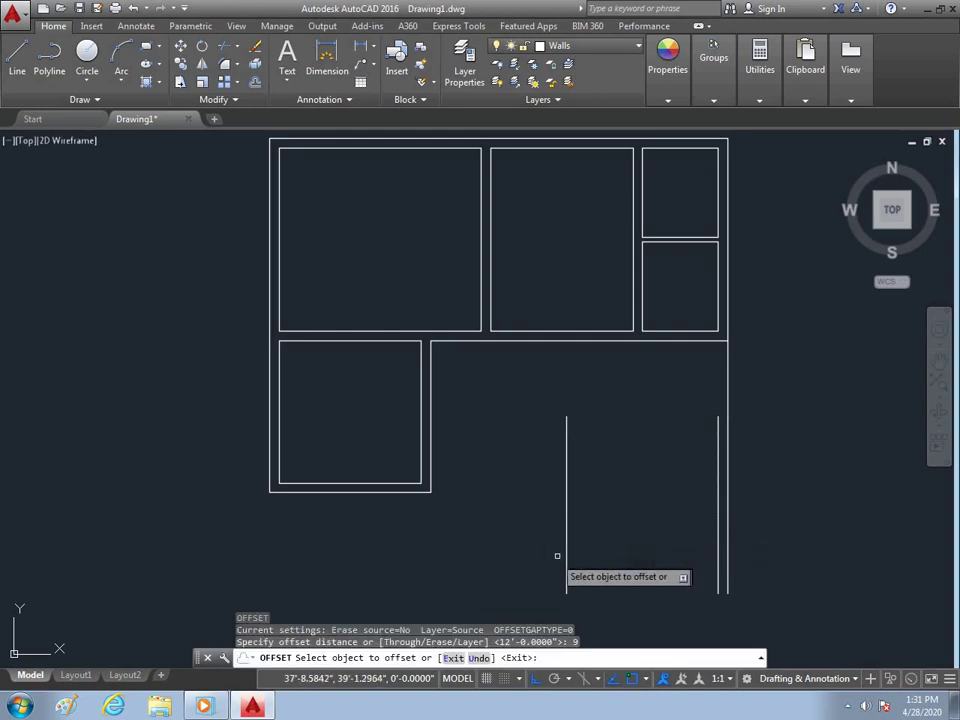
{"action": "left_click", "coordinate": [567, 553]}
{"action": "left_click", "coordinate": [561, 561]}
{"action": "key", "text": "Escape"}
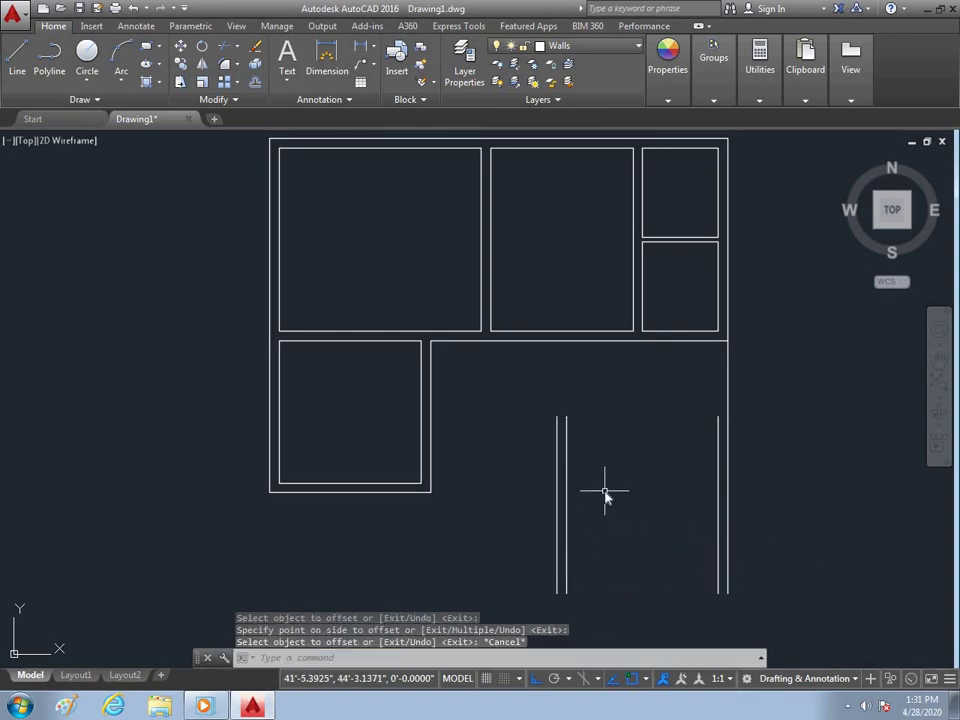
Step: Draw a top wall line across the two side walls and offset it 9 inches down
{"action": "type", "text": "l"}
{"action": "key", "text": "Return"}
{"action": "left_click", "coordinate": [557, 417]}
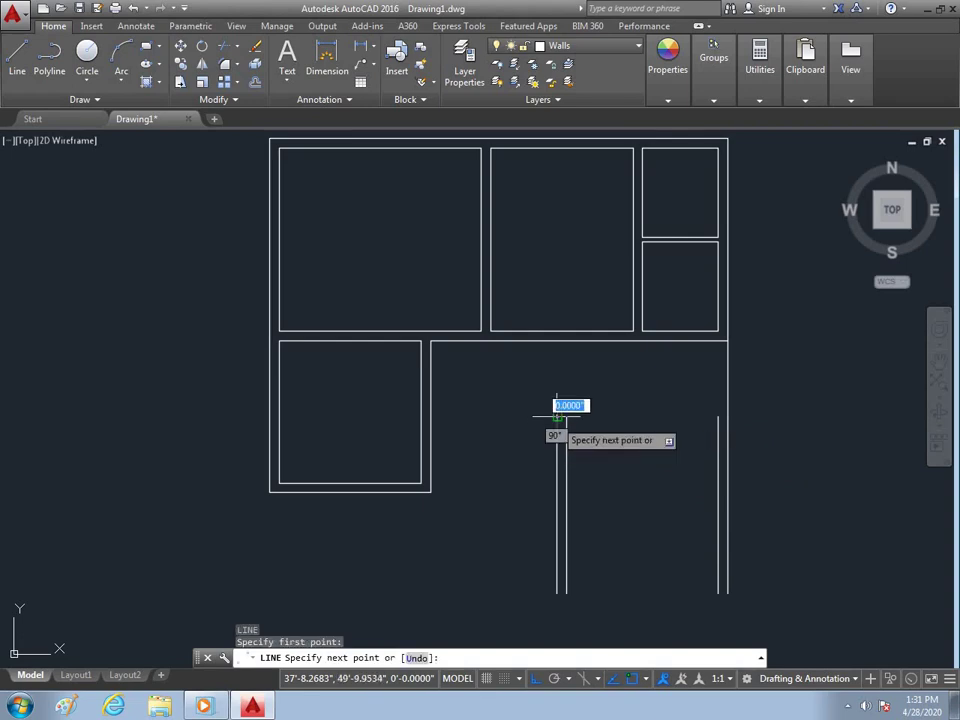
{"action": "left_click", "coordinate": [727, 417]}
{"action": "key", "text": "Escape"}
{"action": "type", "text": "o"}
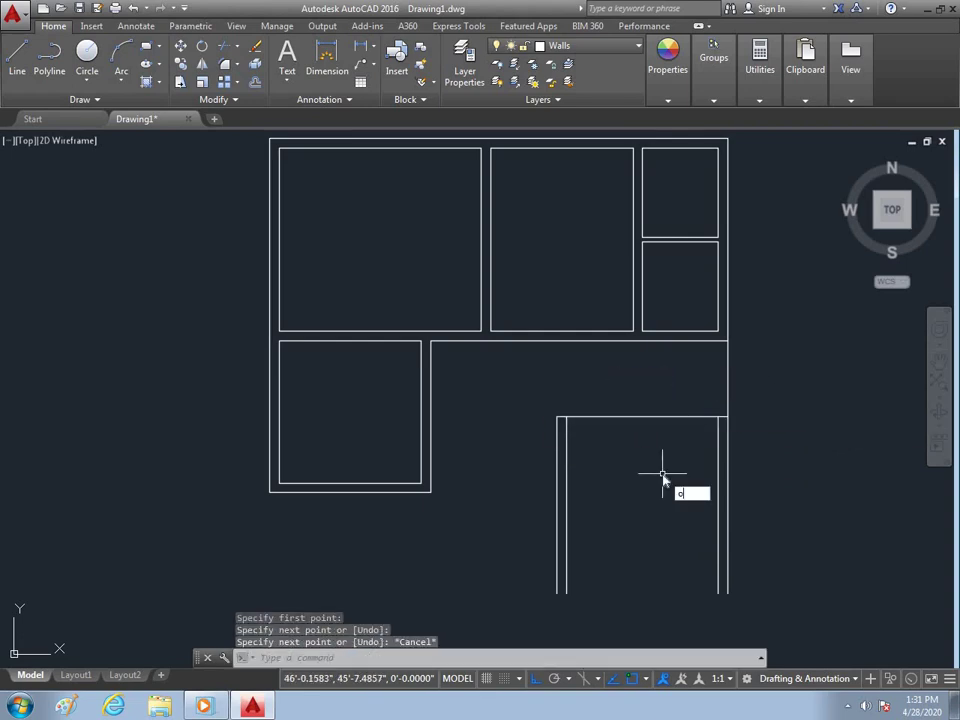
{"action": "key", "text": "Return"}
{"action": "type", "text": "9"}
{"action": "key", "text": "Return"}
{"action": "left_click", "coordinate": [662, 418]}
{"action": "left_click", "coordinate": [662, 472]}
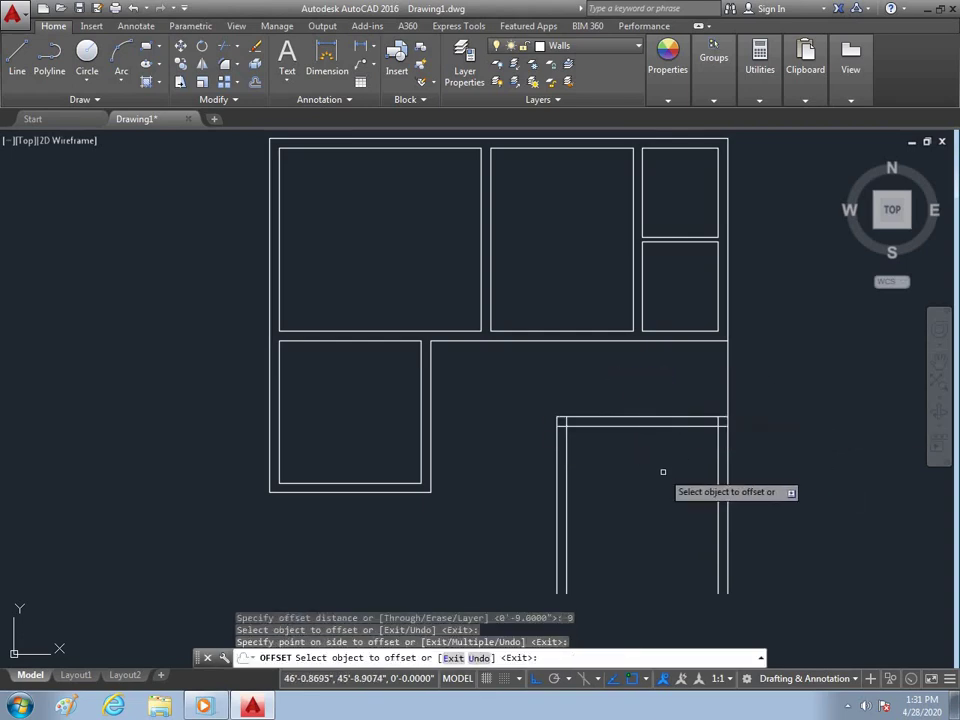
{"action": "key", "text": "Escape"}
{"action": "scroll", "coordinate": [569, 418], "scroll_direction": "up", "scroll_amount": 4}
Step: Start a trim, then cancel it while zooming around the lower-right room
{"action": "key", "text": "Return"}
{"action": "key", "text": "Return"}
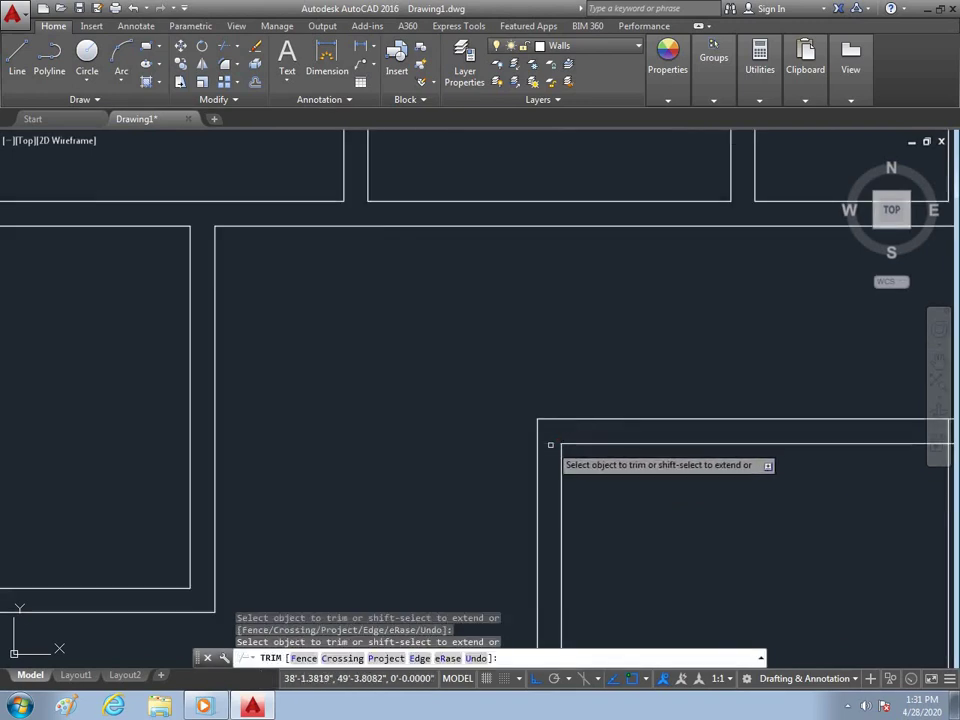
{"action": "scroll", "coordinate": [550, 445], "scroll_direction": "down", "scroll_amount": 4}
{"action": "scroll", "coordinate": [510, 454], "scroll_direction": "up", "scroll_amount": 4}
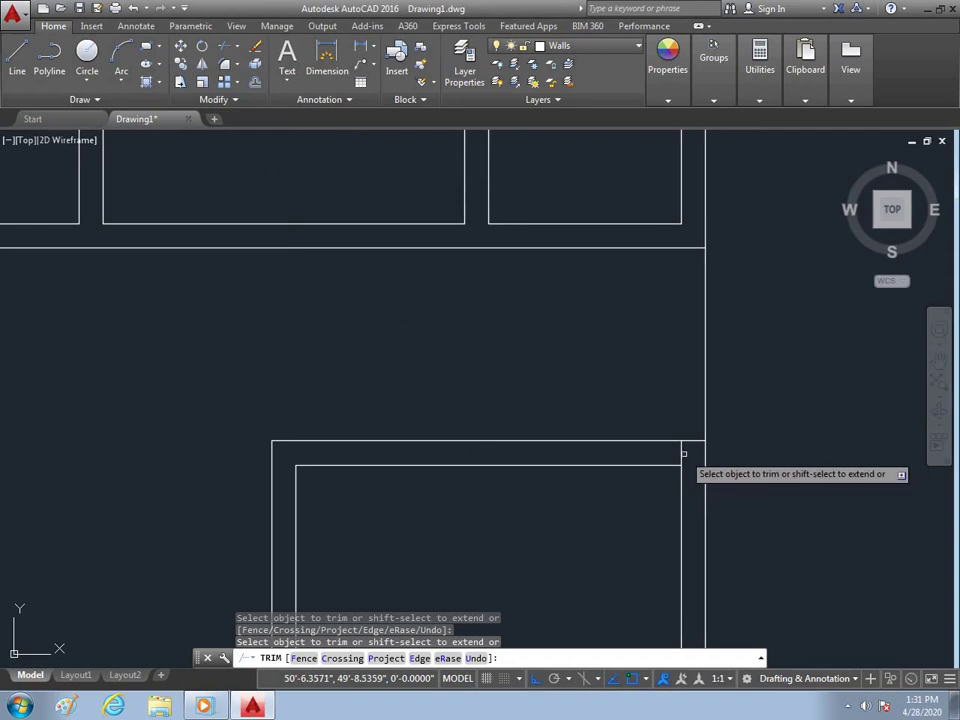
{"action": "key", "text": "Escape"}
{"action": "scroll", "coordinate": [677, 460], "scroll_direction": "down", "scroll_amount": 5}
{"action": "scroll", "coordinate": [682, 510], "scroll_direction": "up", "scroll_amount": 4}
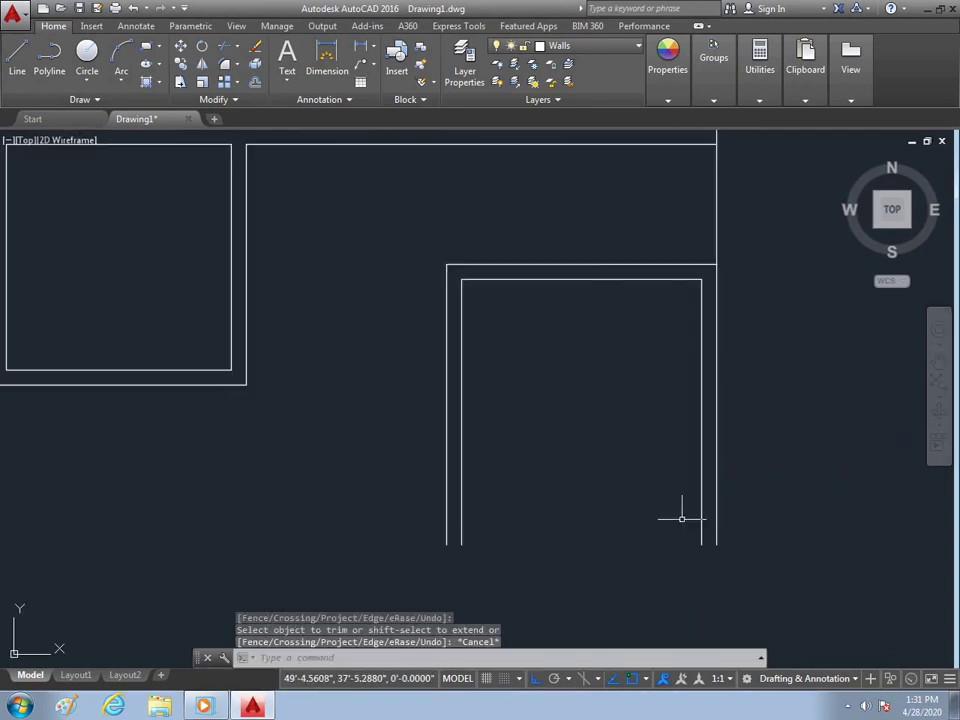
Step: Draw the bottom wall line to the lower-left corner and offset it 9 inches inward
{"action": "key", "text": "Return"}
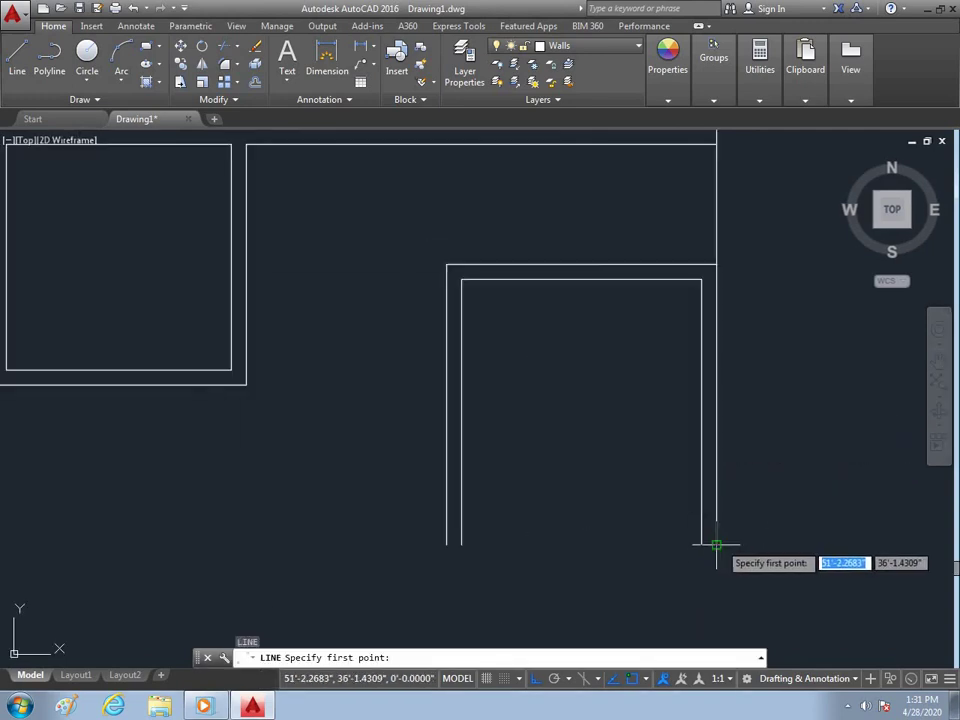
{"action": "left_click", "coordinate": [716, 545]}
{"action": "left_click", "coordinate": [446, 545]}
{"action": "key", "text": "Escape"}
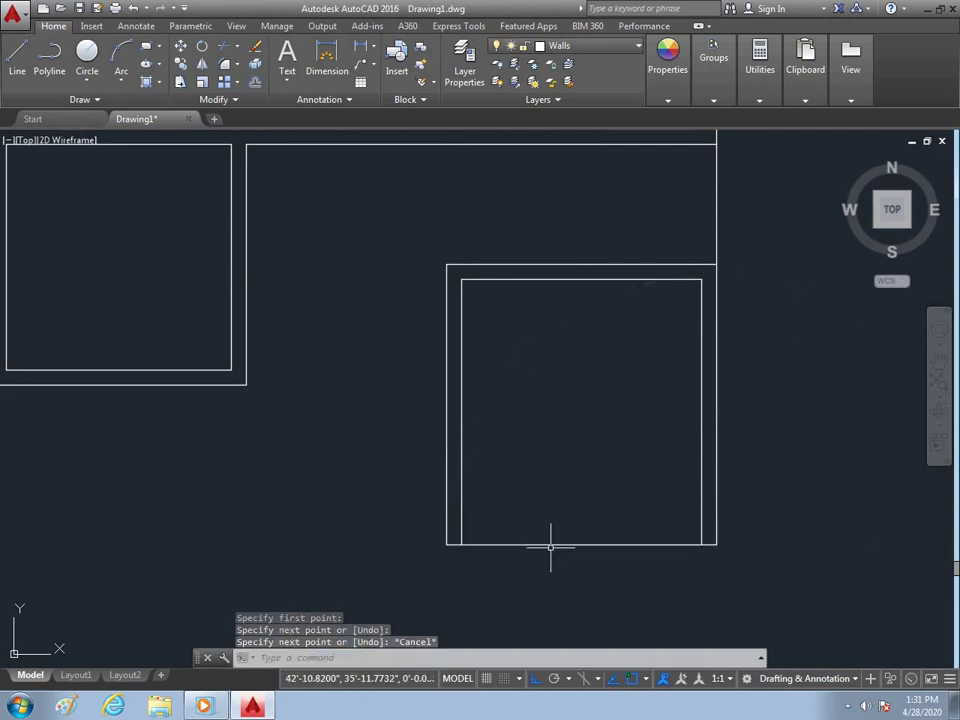
{"action": "type", "text": "o"}
{"action": "key", "text": "Return"}
{"action": "key", "text": "Return"}
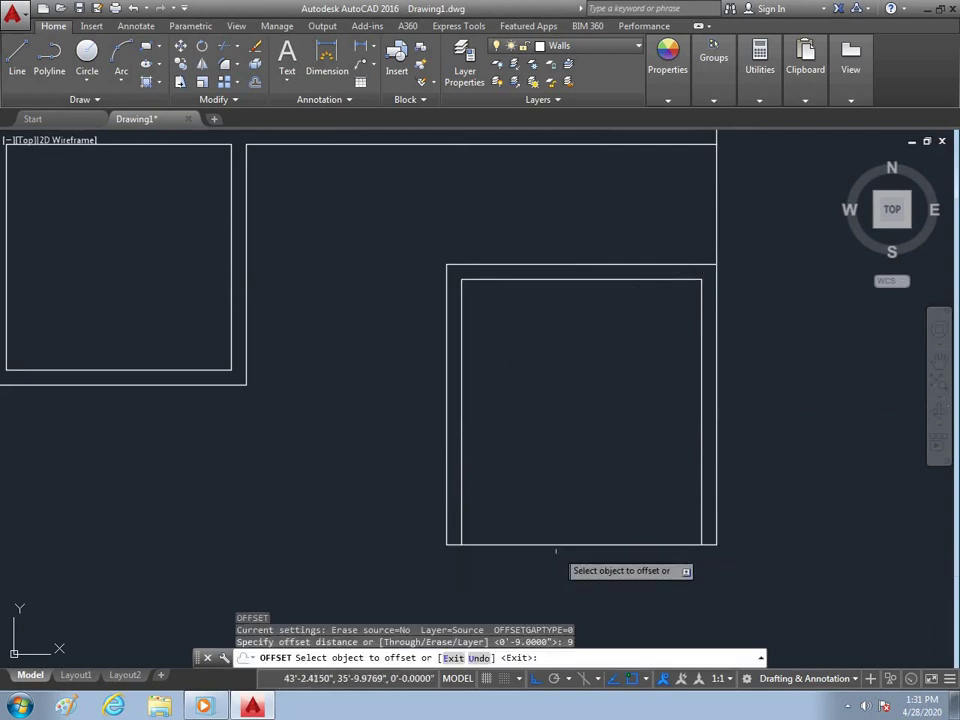
{"action": "left_click", "coordinate": [555, 545]}
{"action": "left_click", "coordinate": [558, 535]}
{"action": "key", "text": "Escape"}
Step: Trim the overhanging end of the inner wall line at the corner
{"action": "scroll", "coordinate": [450, 550], "scroll_direction": "up", "scroll_amount": 2}
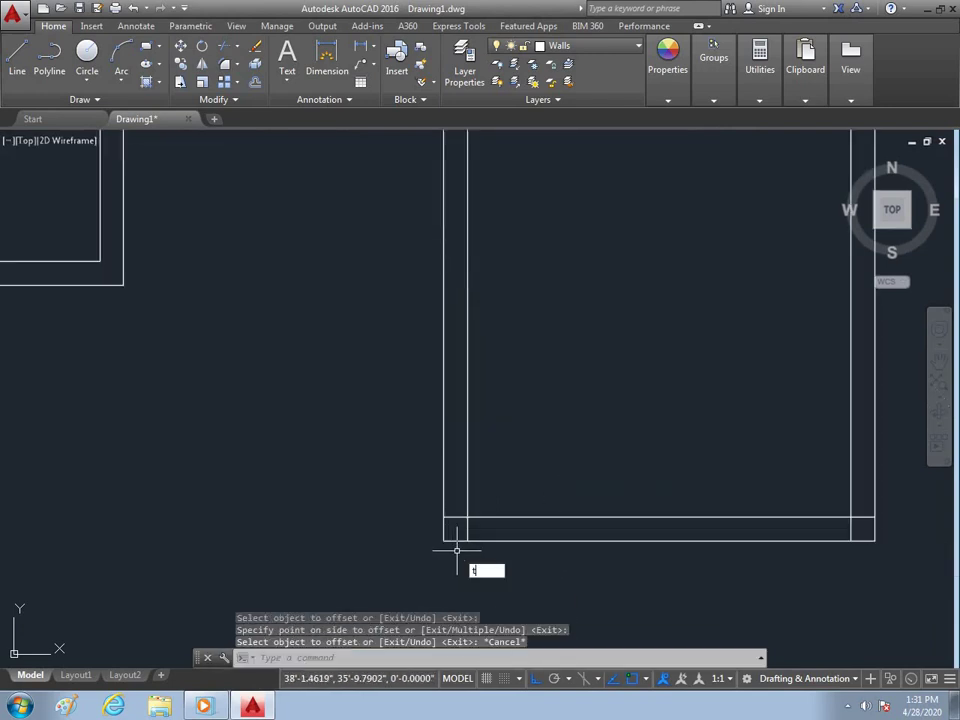
{"action": "type", "text": "r"}
{"action": "key", "text": "Return"}
{"action": "key", "text": "Return"}
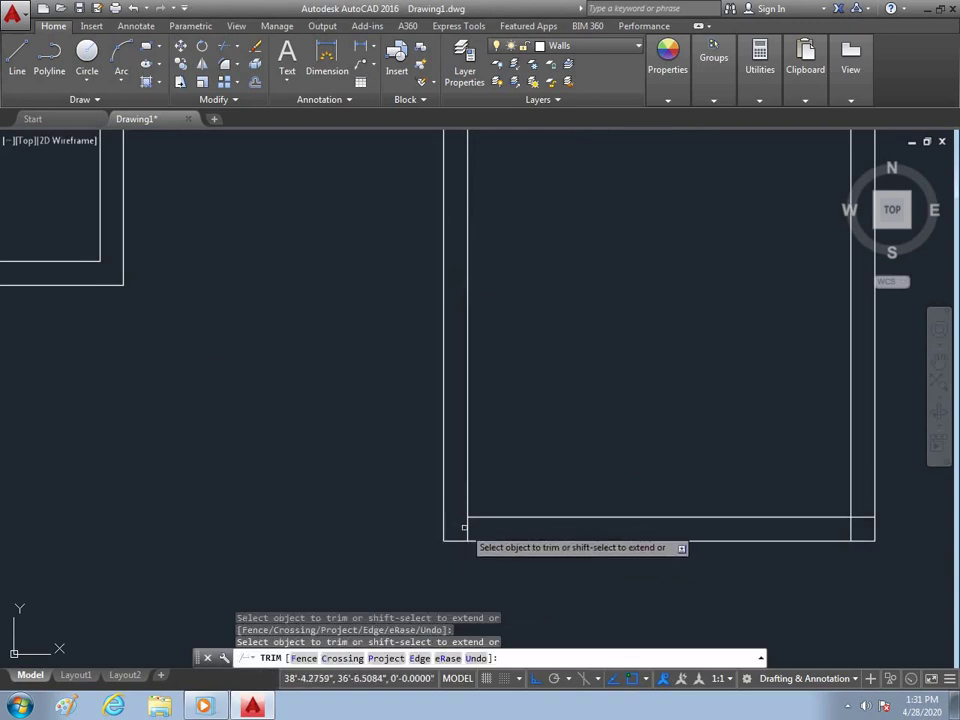
{"action": "left_click", "coordinate": [858, 517]}
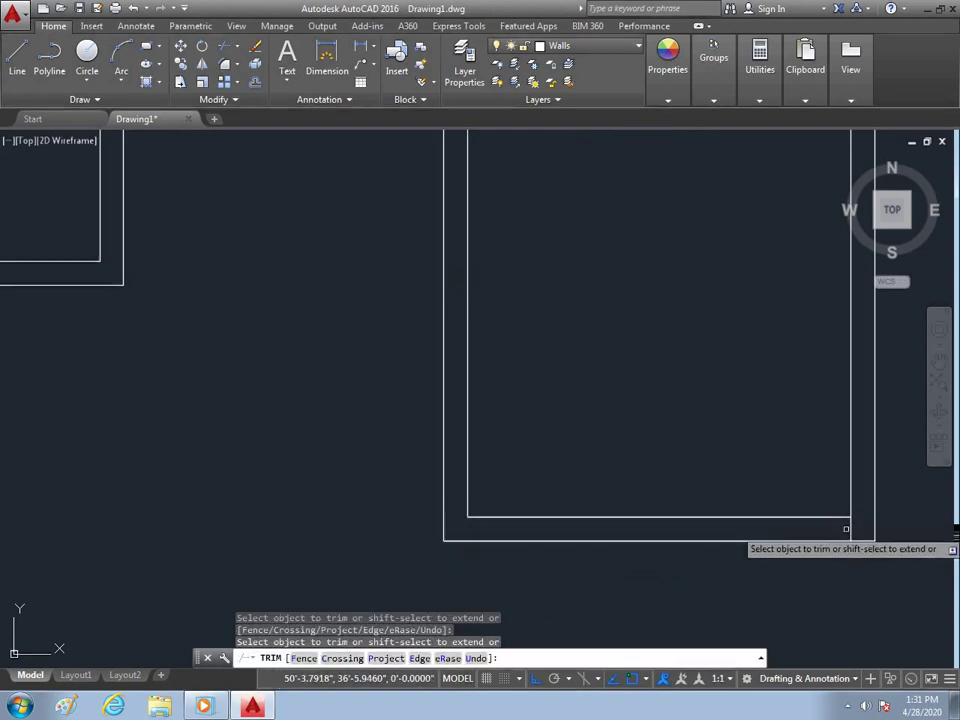
{"action": "scroll", "coordinate": [852, 529], "scroll_direction": "down", "scroll_amount": 4}
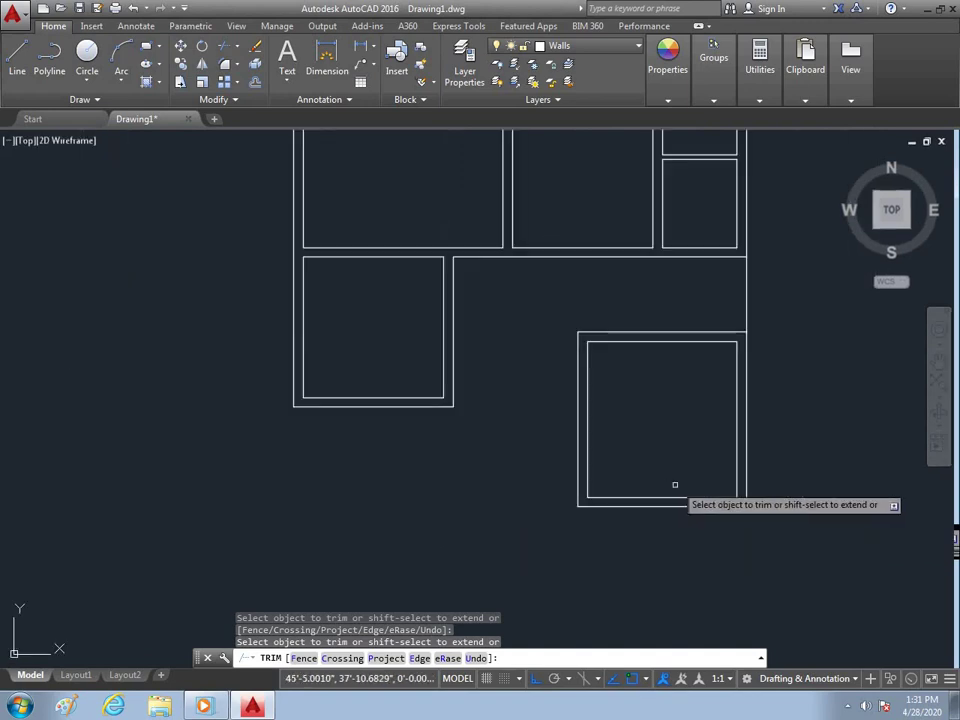
{"action": "key", "text": "Escape"}
{"action": "scroll", "coordinate": [592, 488], "scroll_direction": "down", "scroll_amount": 2}
{"action": "scroll", "coordinate": [677, 391], "scroll_direction": "up", "scroll_amount": 2}
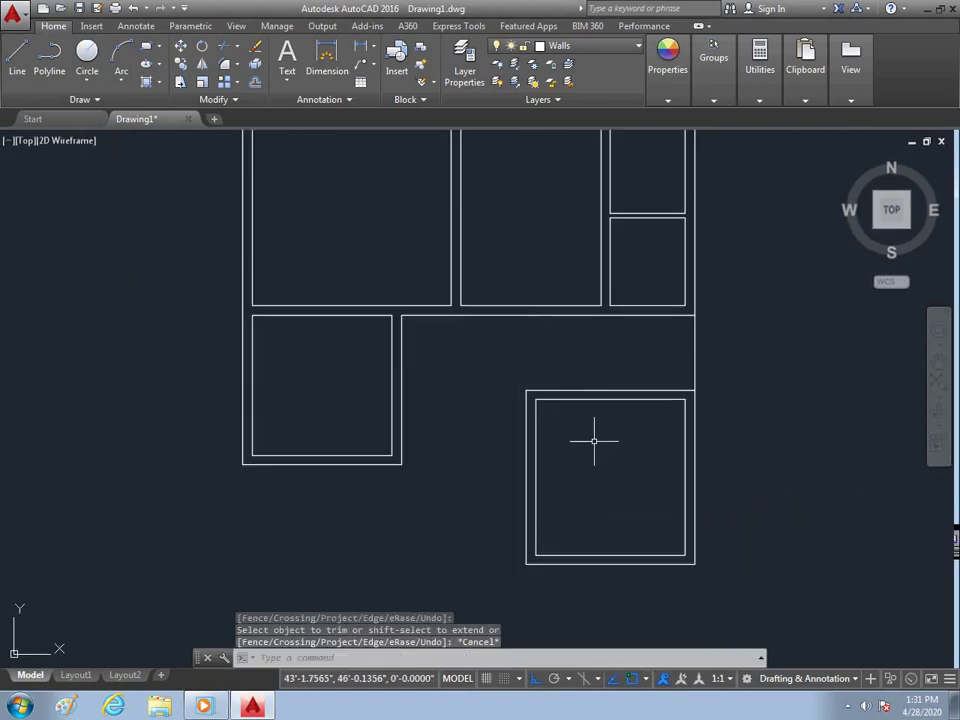
{"action": "scroll", "coordinate": [594, 439], "scroll_direction": "down", "scroll_amount": 2}
{"action": "scroll", "coordinate": [530, 525], "scroll_direction": "up", "scroll_amount": 2}
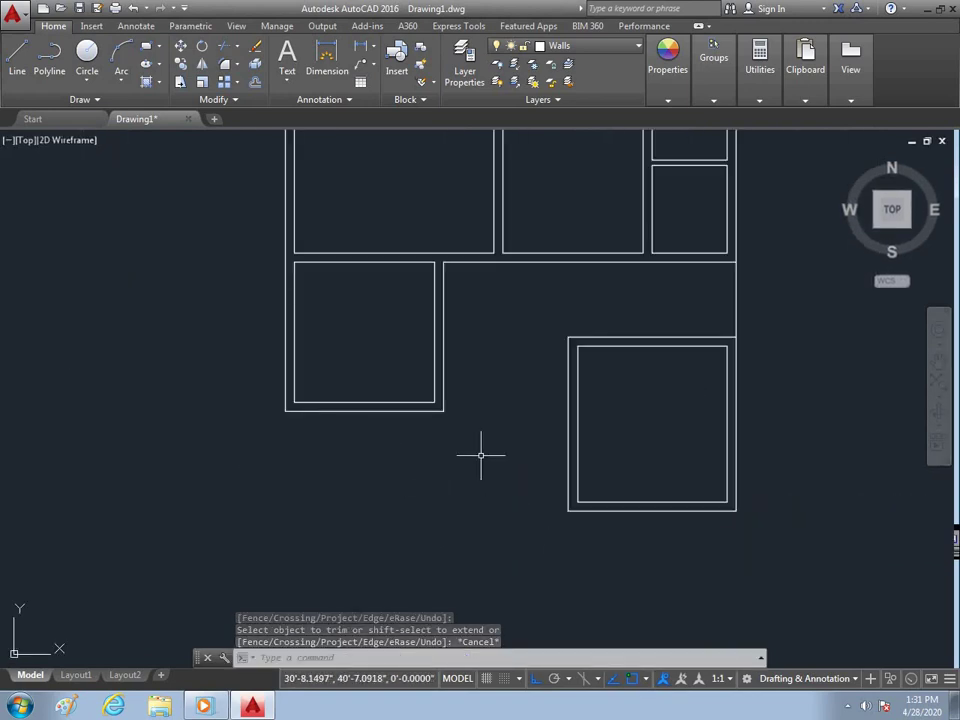
Step: Start a line at the room corner, then cancel it
{"action": "type", "text": "l"}
{"action": "key", "text": "Return"}
{"action": "left_click", "coordinate": [443, 409]}
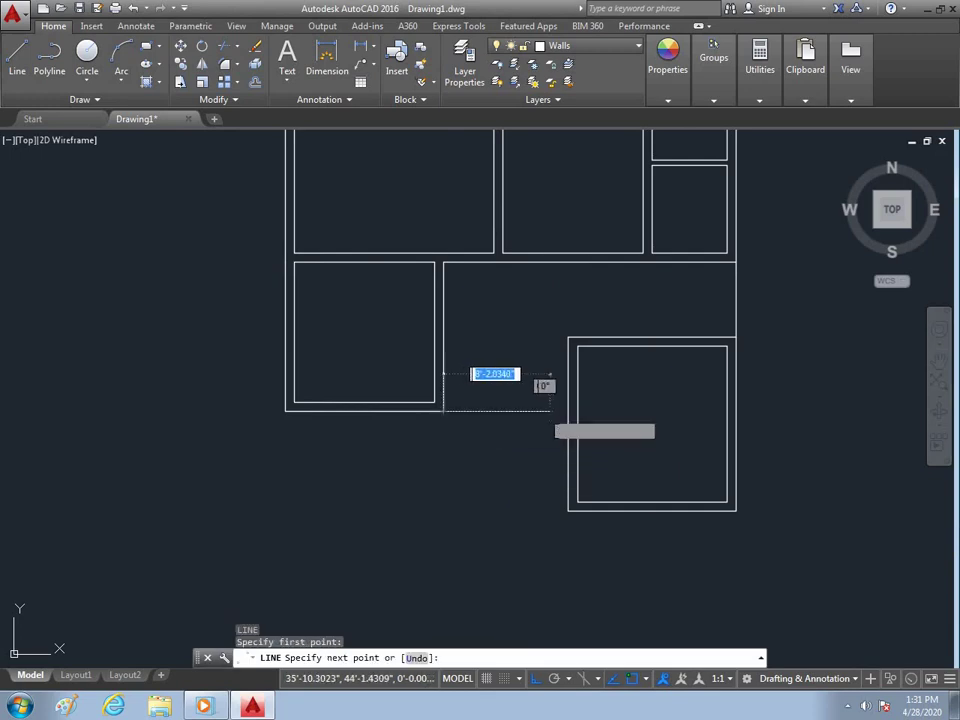
{"action": "key", "text": "Escape"}
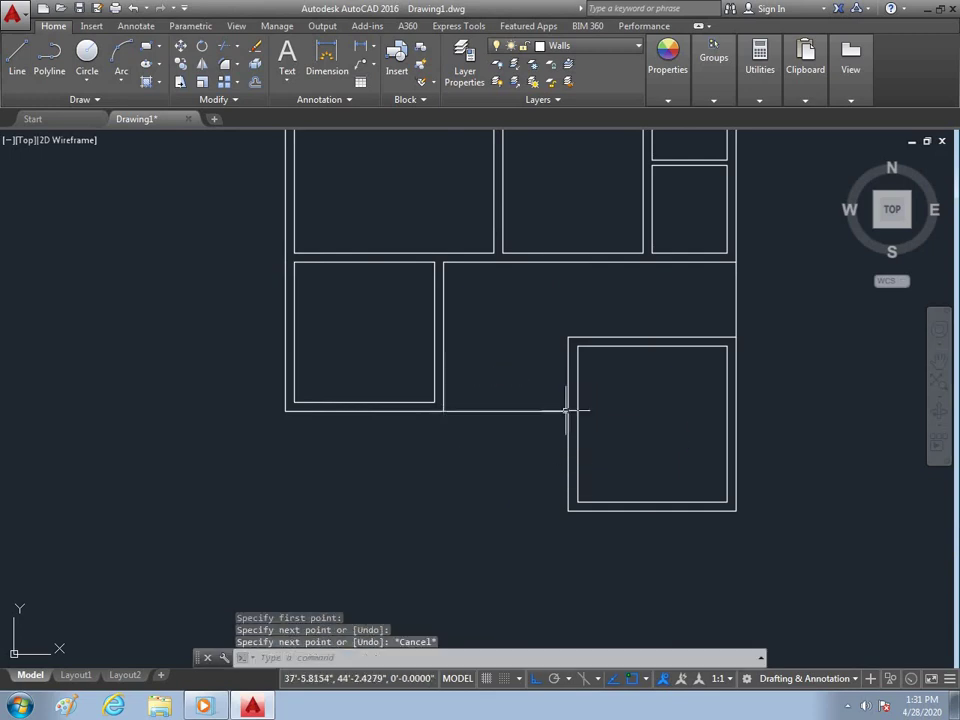
{"action": "scroll", "coordinate": [616, 492], "scroll_direction": "down", "scroll_amount": 2}
{"action": "scroll", "coordinate": [601, 453], "scroll_direction": "up", "scroll_amount": 2}
{"action": "scroll", "coordinate": [602, 450], "scroll_direction": "up", "scroll_amount": 2}
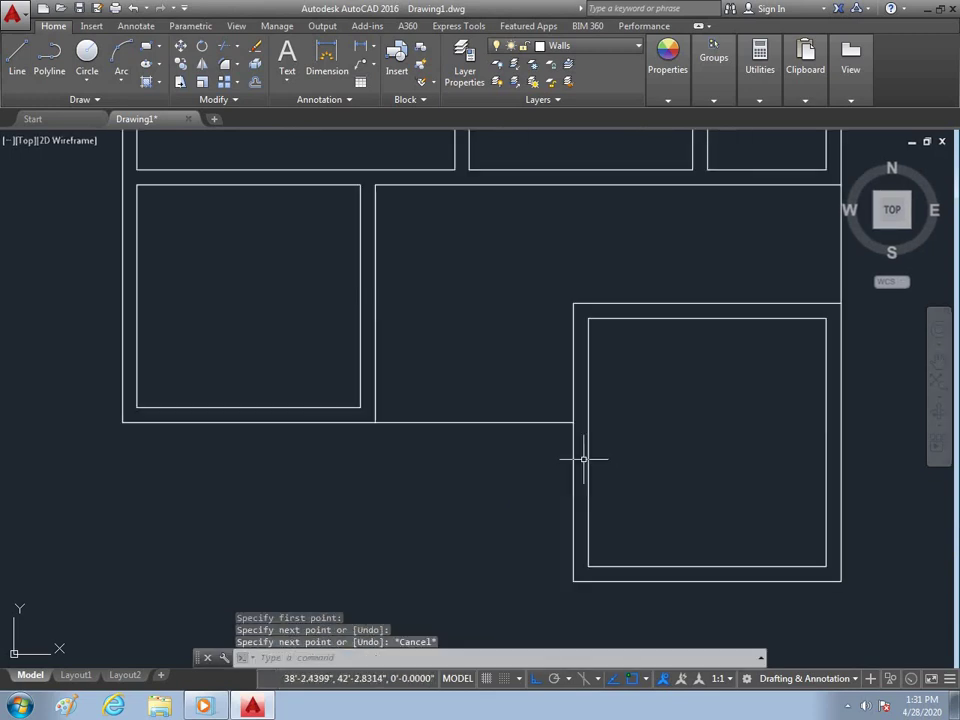
{"action": "scroll", "coordinate": [583, 456], "scroll_direction": "down", "scroll_amount": 4}
{"action": "scroll", "coordinate": [574, 461], "scroll_direction": "up", "scroll_amount": 2}
{"action": "scroll", "coordinate": [542, 435], "scroll_direction": "down", "scroll_amount": 2}
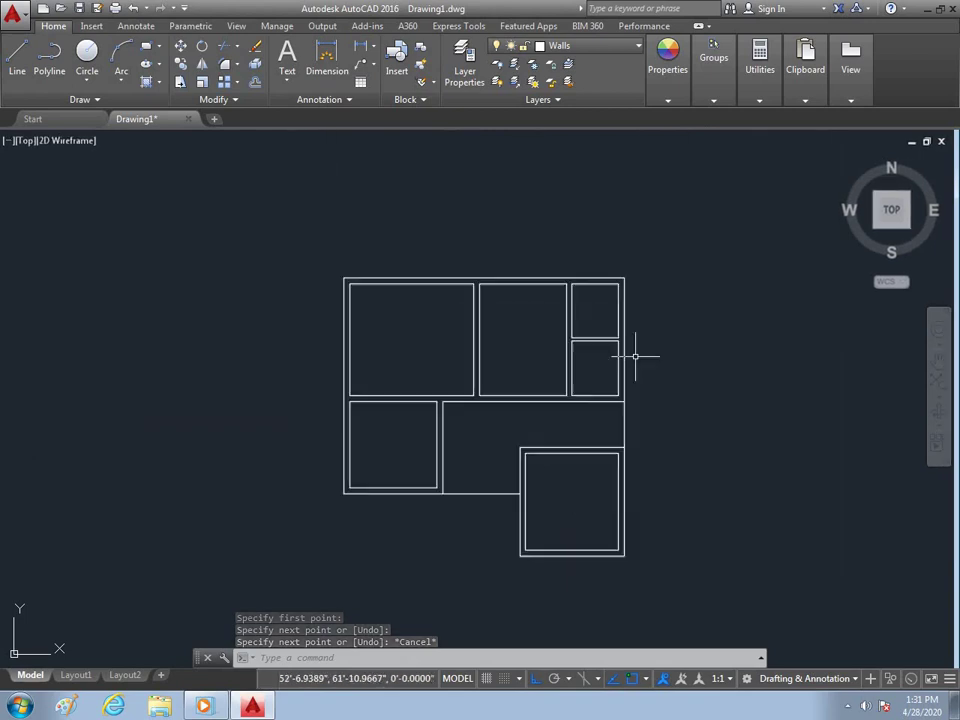
Step: Make Windows the current layer
{"action": "scroll", "coordinate": [636, 360], "scroll_direction": "up", "scroll_amount": 2}
{"action": "scroll", "coordinate": [488, 367], "scroll_direction": "down", "scroll_amount": 2}
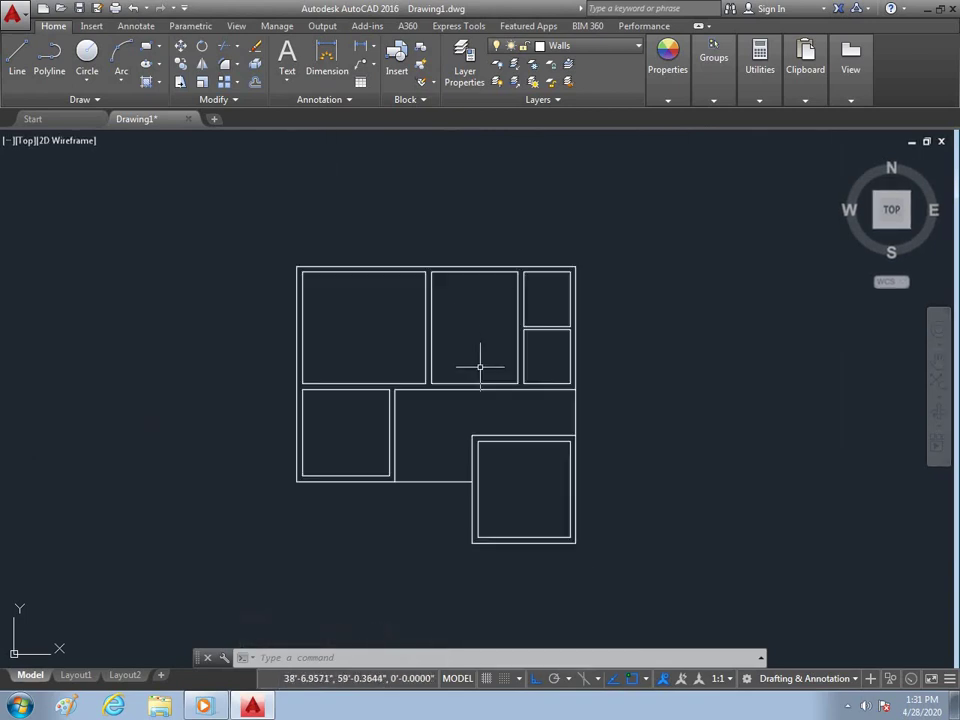
{"action": "scroll", "coordinate": [435, 370], "scroll_direction": "up", "scroll_amount": 2}
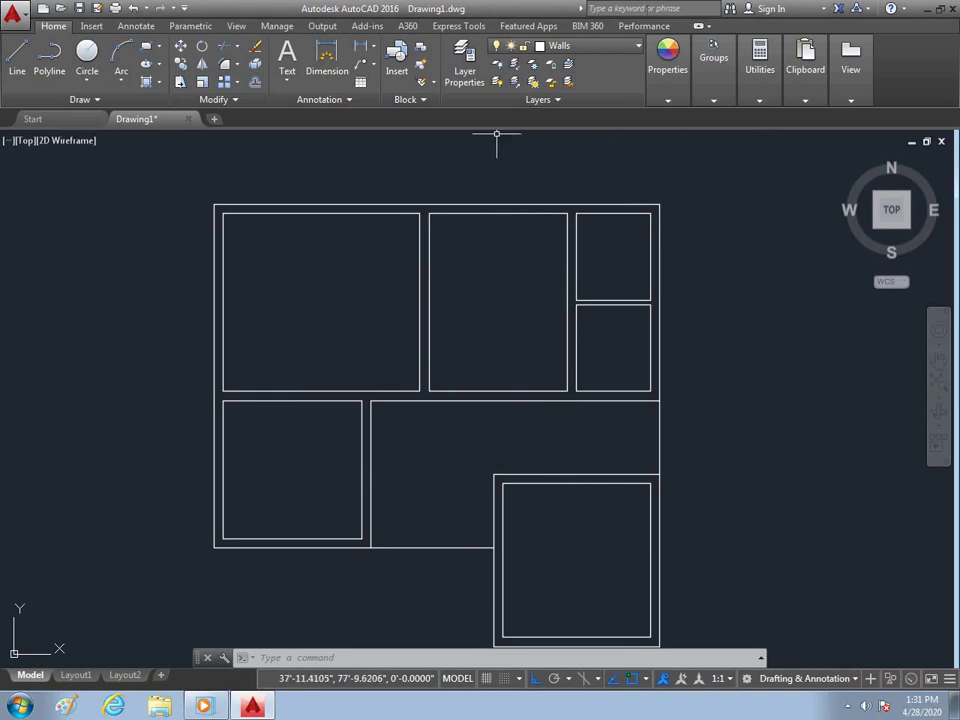
{"action": "left_click", "coordinate": [611, 46]}
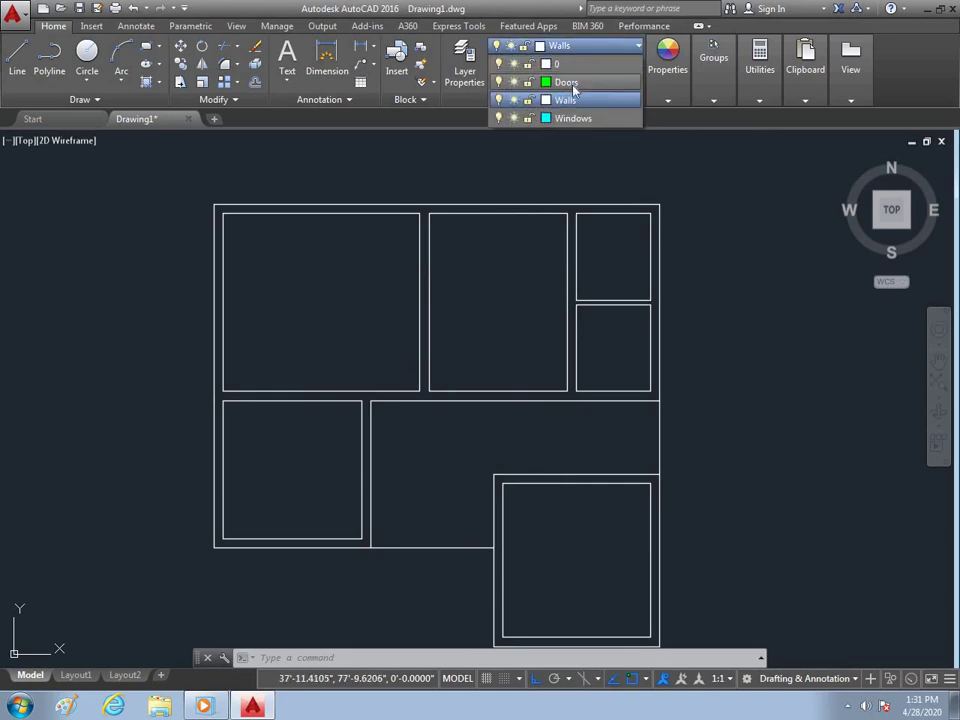
{"action": "left_click", "coordinate": [573, 118]}
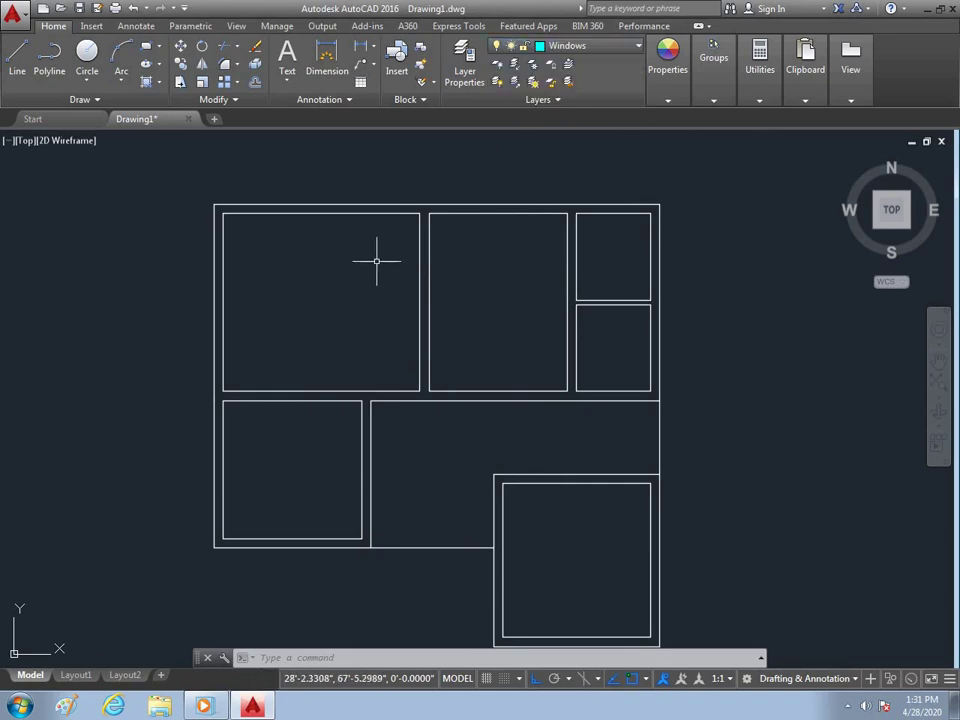
{"action": "key", "text": "Escape"}
Step: Draw a short marker line across the upper-left room's west wall
{"action": "type", "text": "l"}
{"action": "key", "text": "Return"}
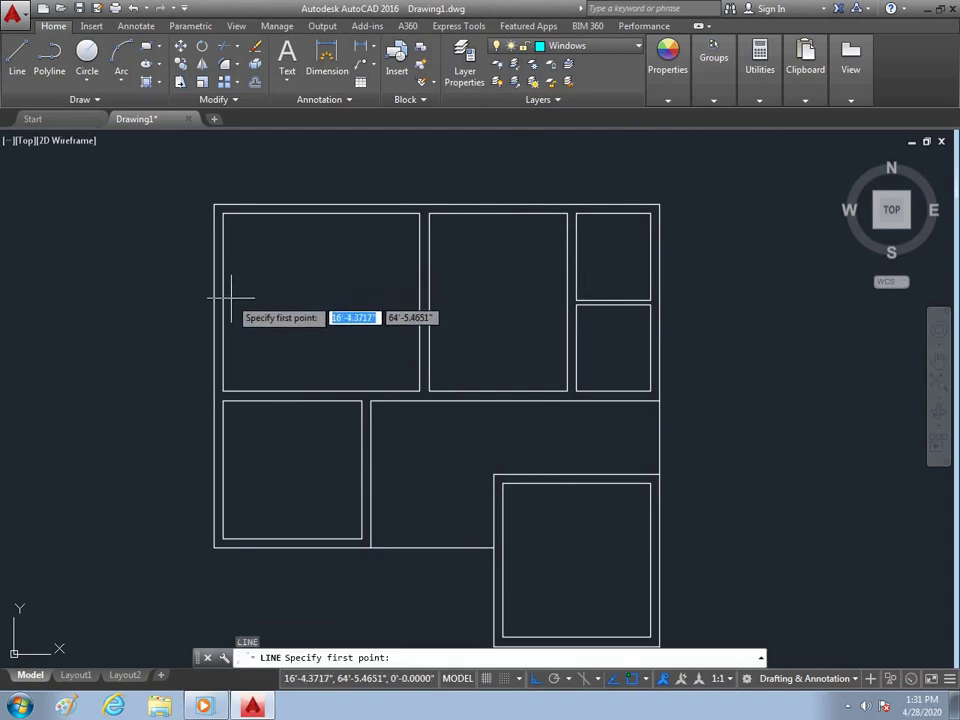
{"action": "left_click", "coordinate": [222, 304]}
{"action": "left_click", "coordinate": [214, 290]}
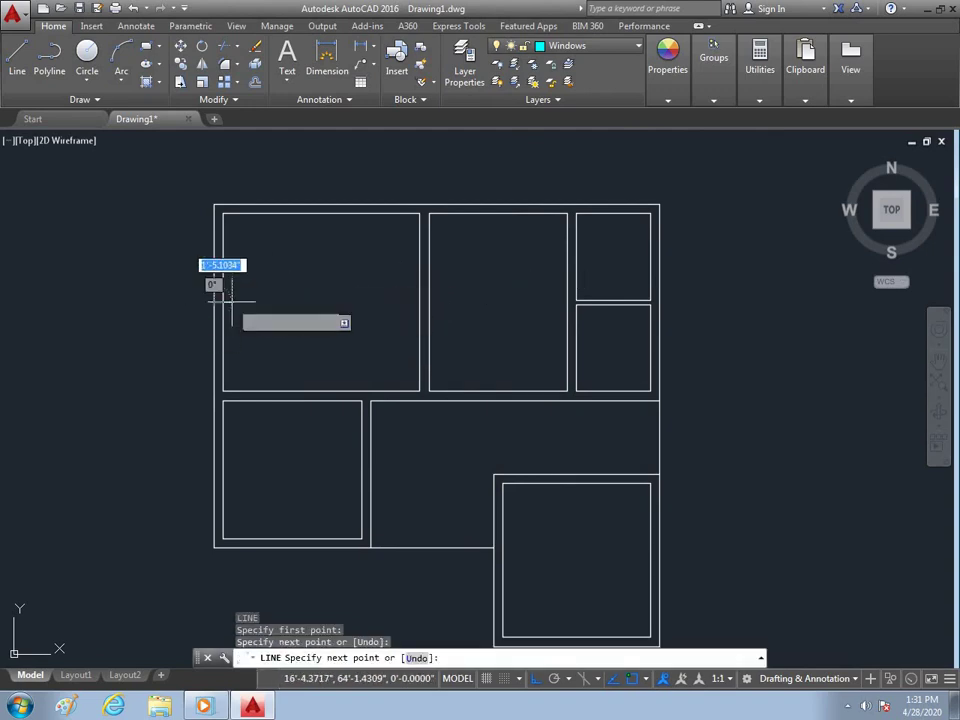
{"action": "key", "text": "Escape"}
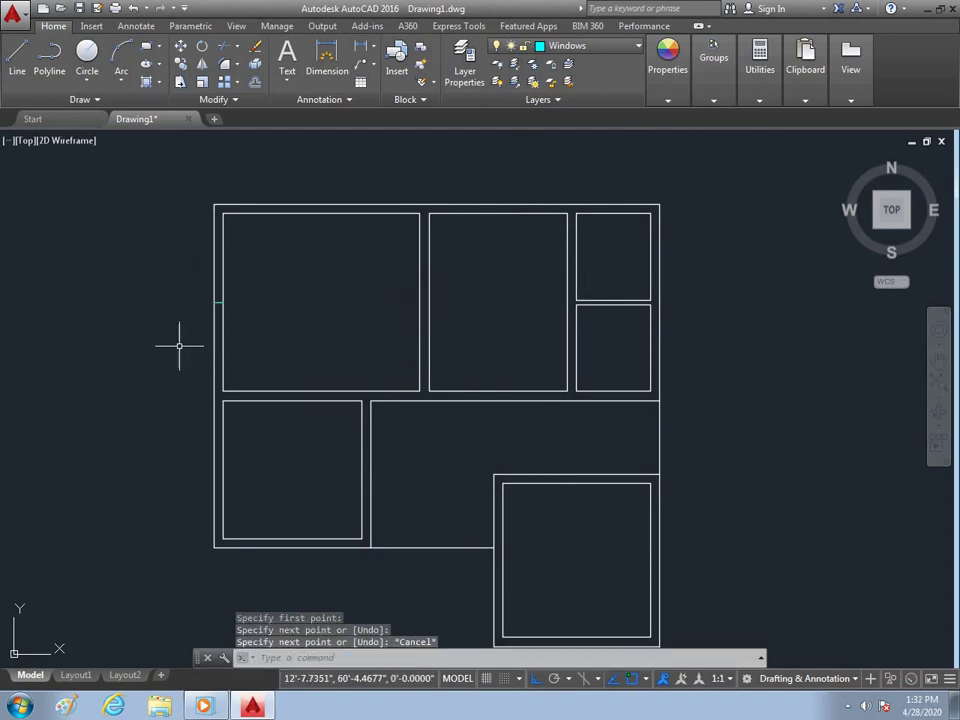
Step: Offset the marker line twice, 3 feet each, down the wall
{"action": "scroll", "coordinate": [117, 288], "scroll_direction": "up", "scroll_amount": 4}
{"action": "scroll", "coordinate": [369, 323], "scroll_direction": "down", "scroll_amount": 2}
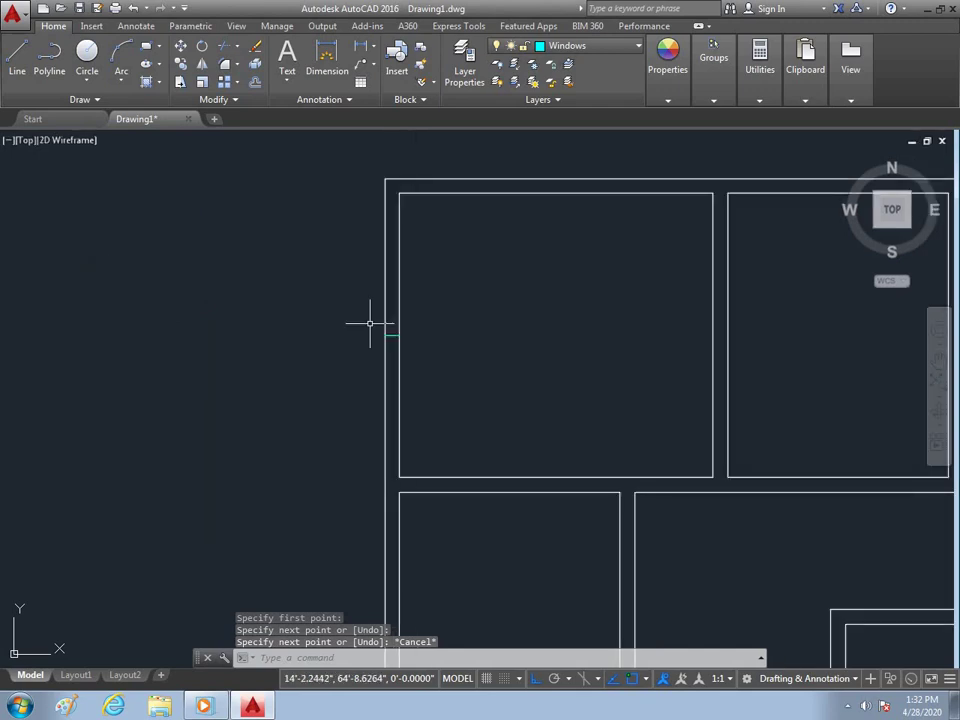
{"action": "type", "text": "o"}
{"action": "key", "text": "Return"}
{"action": "type", "text": "3'"}
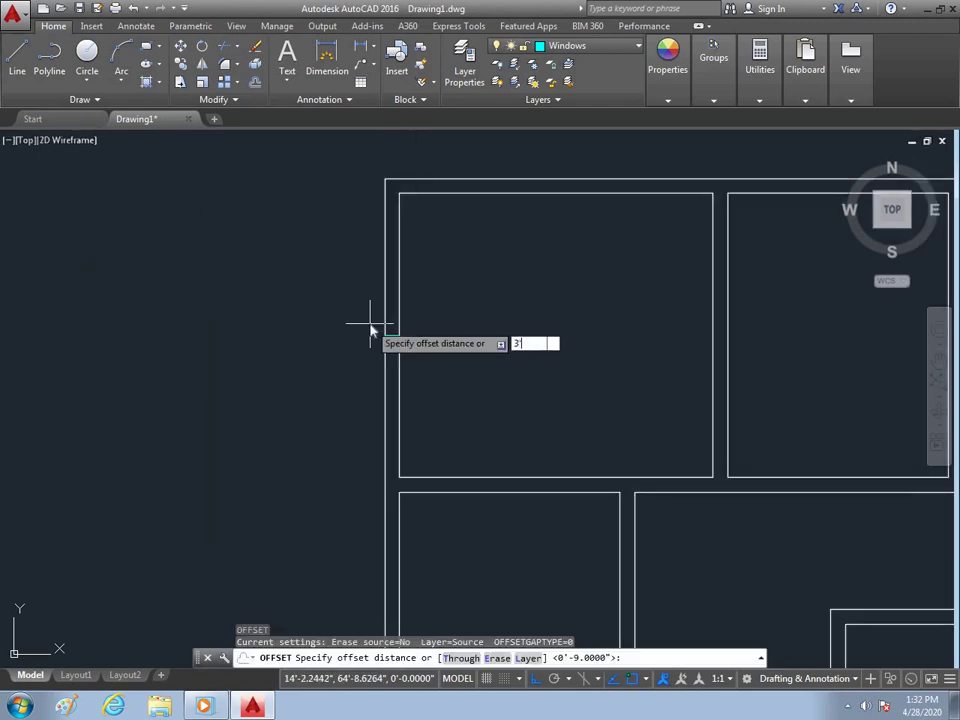
{"action": "key", "text": "Return"}
{"action": "left_click", "coordinate": [387, 320]}
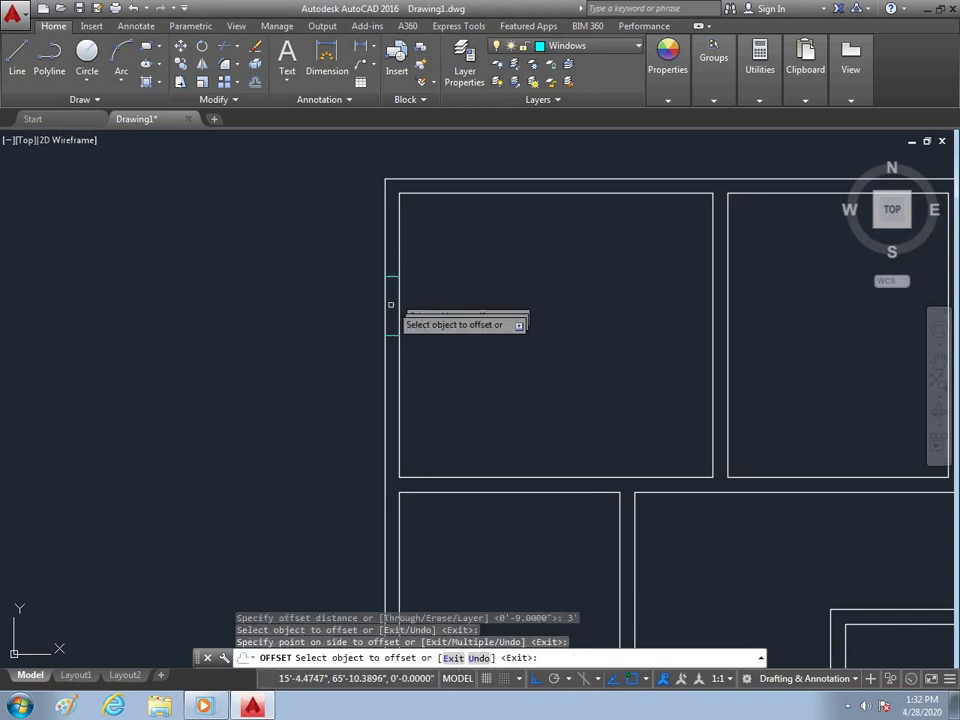
{"action": "left_click", "coordinate": [390, 337]}
{"action": "left_click", "coordinate": [392, 337]}
{"action": "left_click", "coordinate": [440, 382]}
{"action": "key", "text": "Escape"}
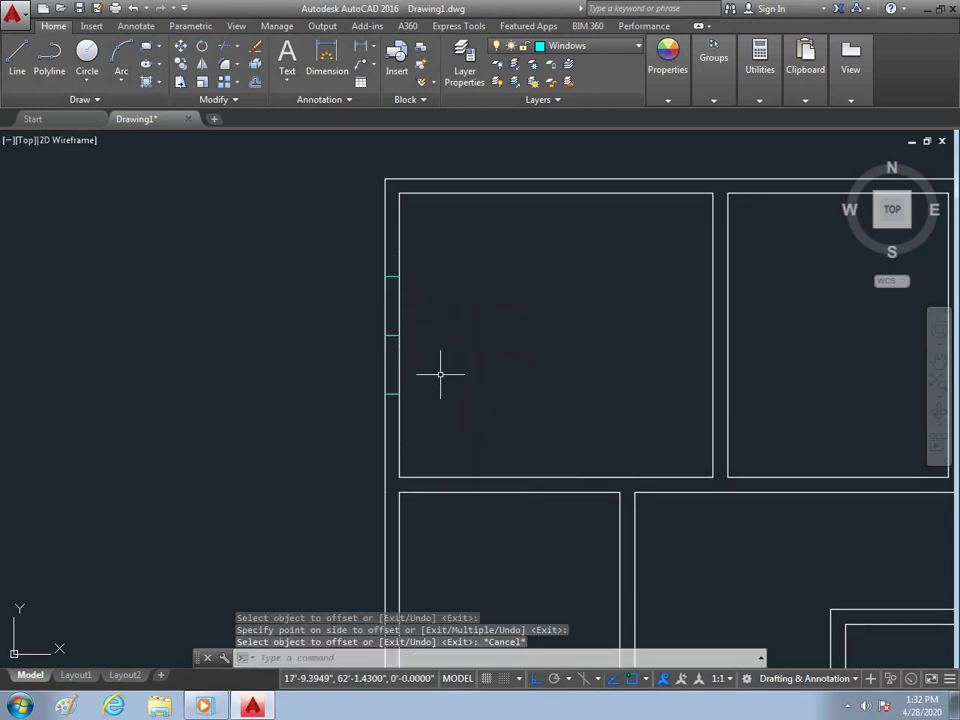
Step: Trim the wall lines inside the opening and erase the middle marker line
{"action": "type", "text": "tr"}
{"action": "key", "text": "Return"}
{"action": "key", "text": "Return"}
{"action": "left_click", "coordinate": [429, 357]}
{"action": "left_click", "coordinate": [343, 365]}
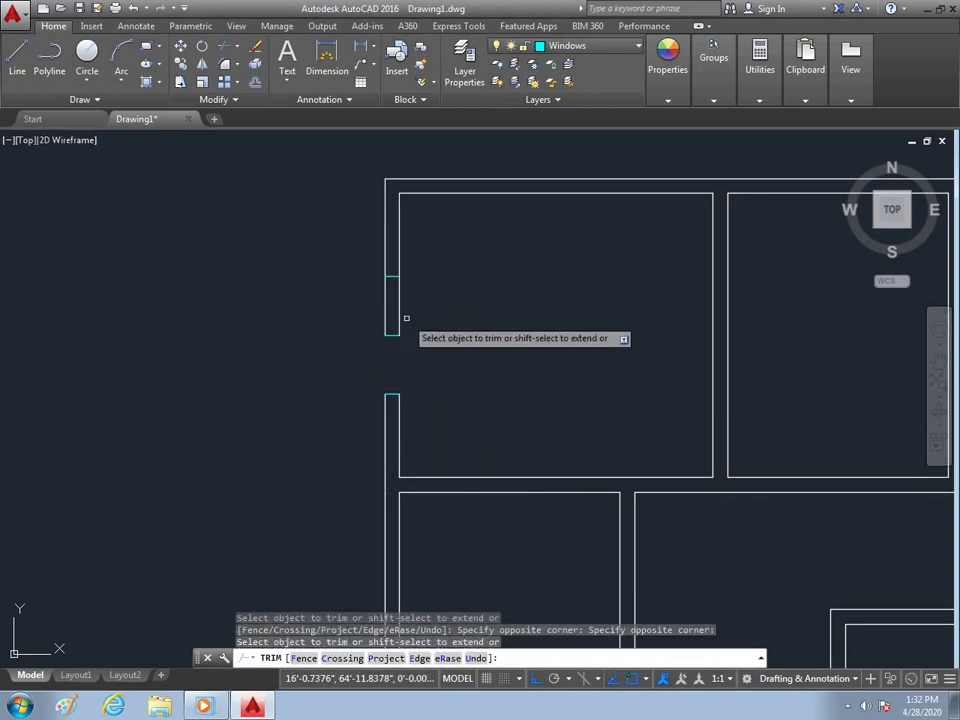
{"action": "key", "text": "Escape"}
{"action": "key", "text": "Return"}
{"action": "left_click", "coordinate": [420, 320]}
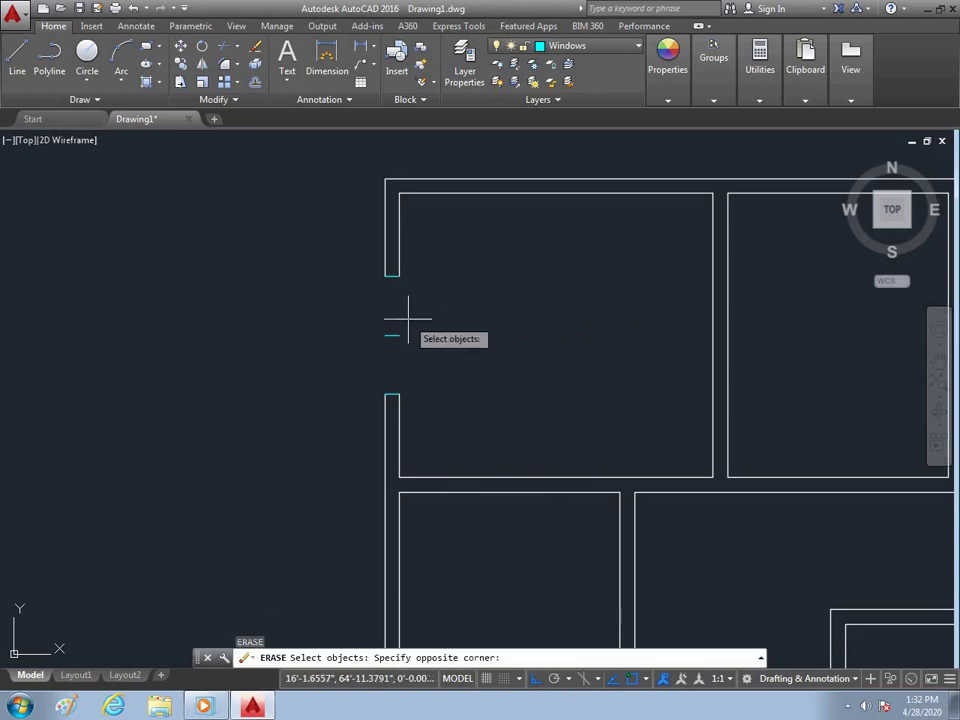
{"action": "left_click", "coordinate": [343, 356]}
{"action": "key", "text": "Return"}
{"action": "key", "text": "Escape"}
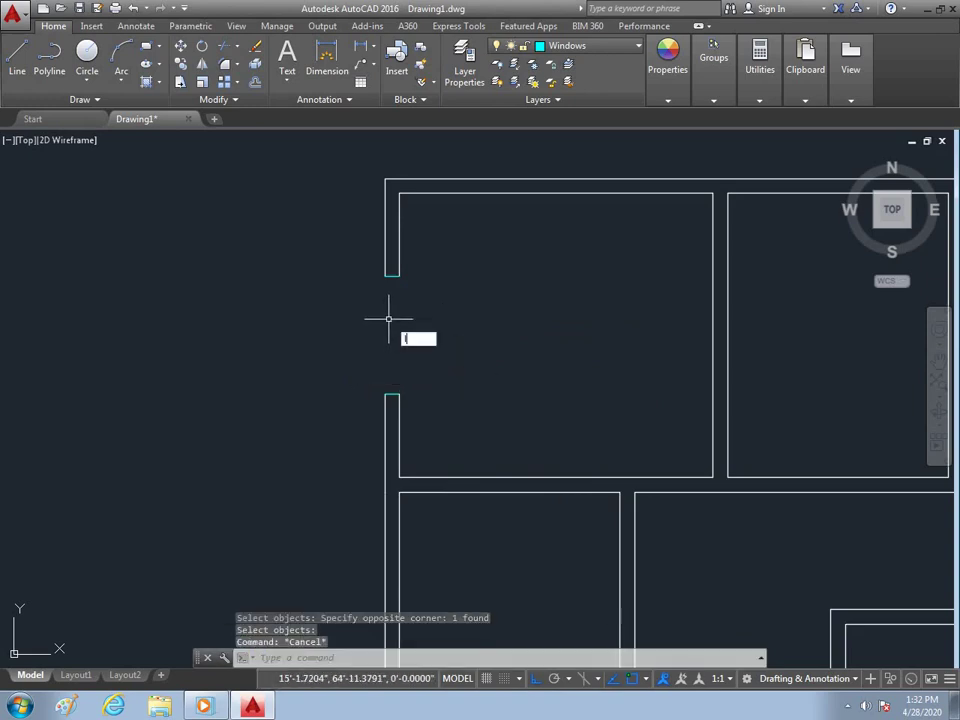
Step: Draw a cyan line spanning the opening between the wall ends
{"action": "key", "text": "Return"}
{"action": "left_click", "coordinate": [385, 276]}
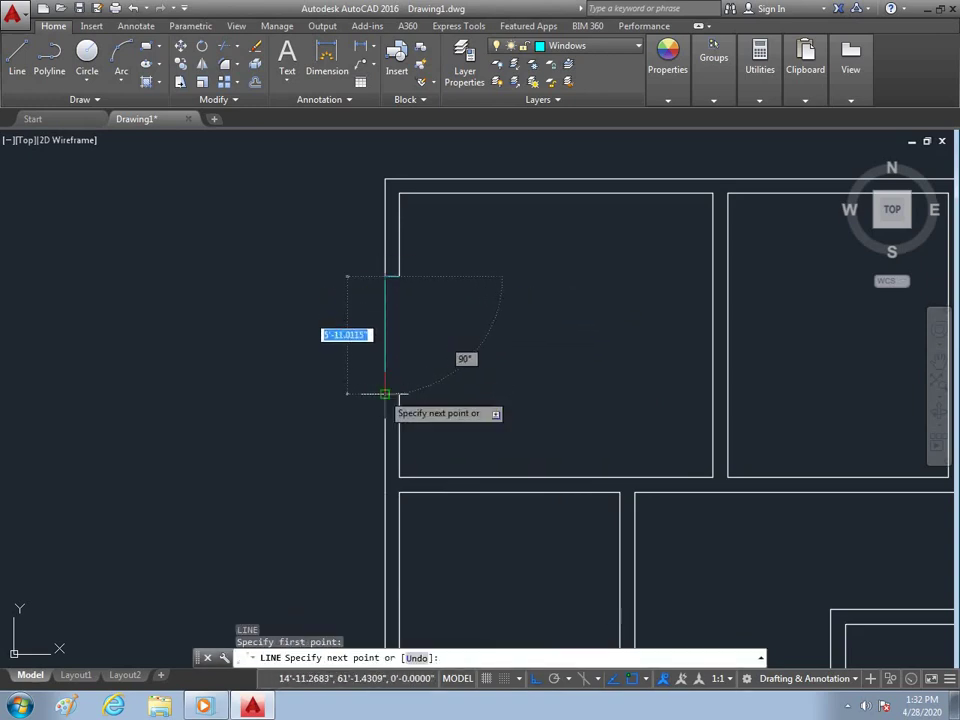
{"action": "left_click", "coordinate": [385, 393]}
{"action": "key", "text": "Escape"}
Step: Offset the cyan window line three times at 3 inches across the wall
{"action": "type", "text": "o"}
{"action": "key", "text": "Return"}
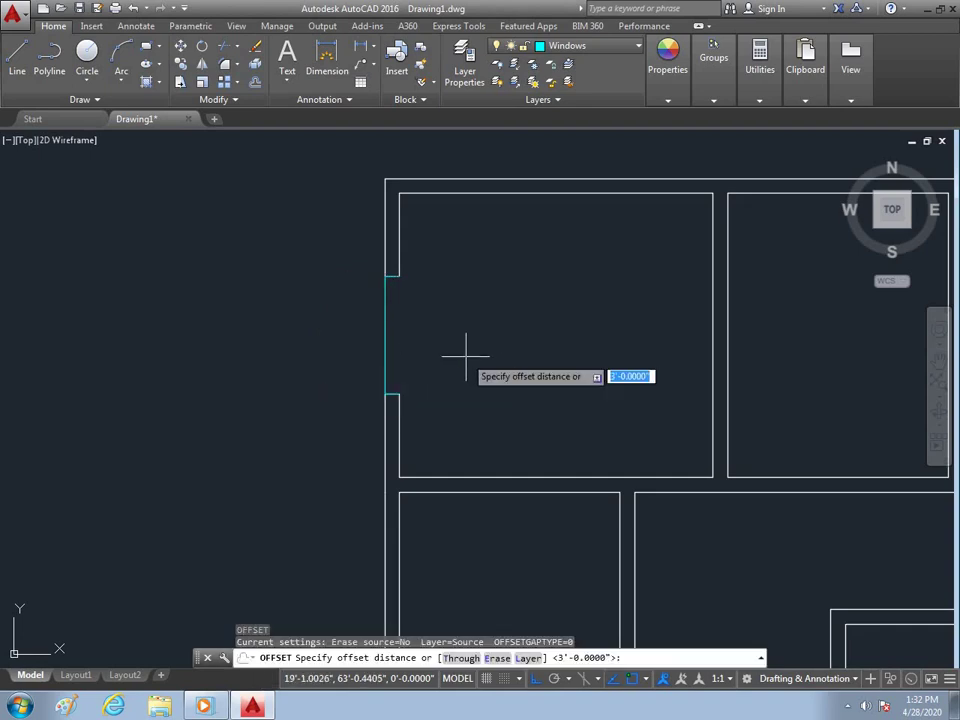
{"action": "type", "text": "3"}
{"action": "key", "text": "Return"}
{"action": "left_click", "coordinate": [383, 358]}
{"action": "left_click", "coordinate": [391, 377]}
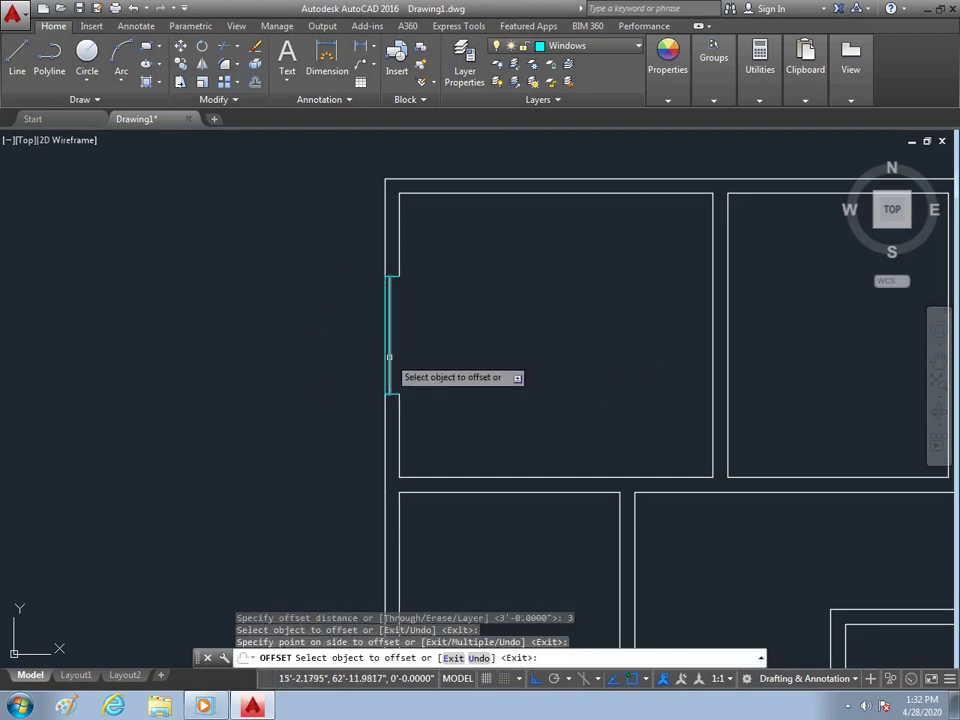
{"action": "left_click", "coordinate": [390, 340]}
{"action": "left_click", "coordinate": [393, 368]}
{"action": "left_click", "coordinate": [395, 360]}
{"action": "left_click", "coordinate": [423, 352]}
{"action": "scroll", "coordinate": [305, 296], "scroll_direction": "down", "scroll_amount": 4}
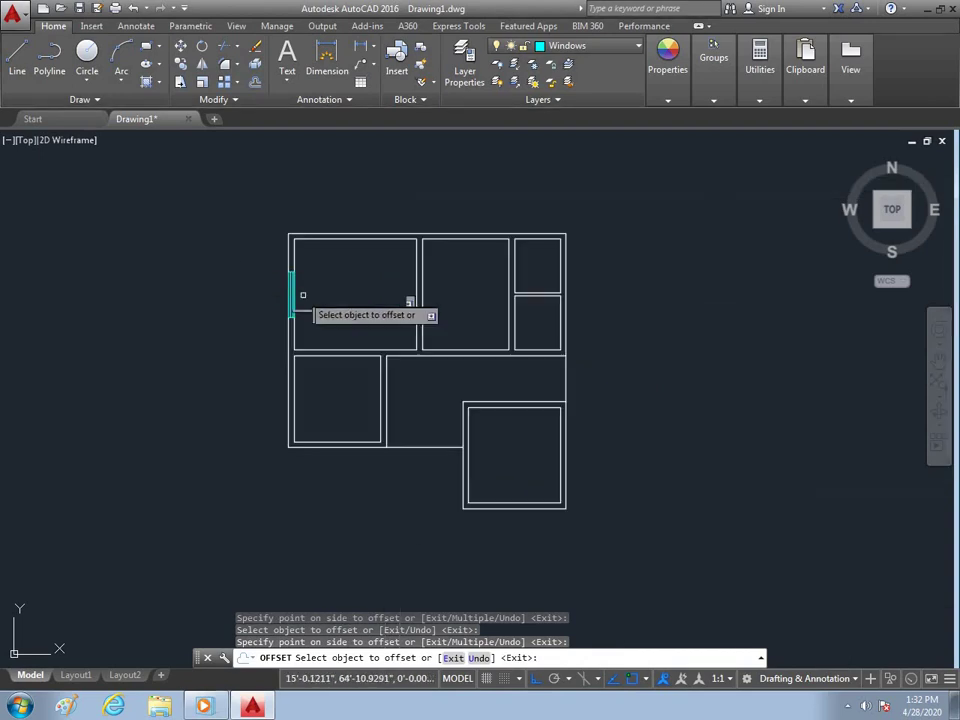
{"action": "key", "text": "Escape"}
Step: Draw a short line on the lower-left room's west wall, then erase the stray line
{"action": "scroll", "coordinate": [288, 235], "scroll_direction": "up", "scroll_amount": 2}
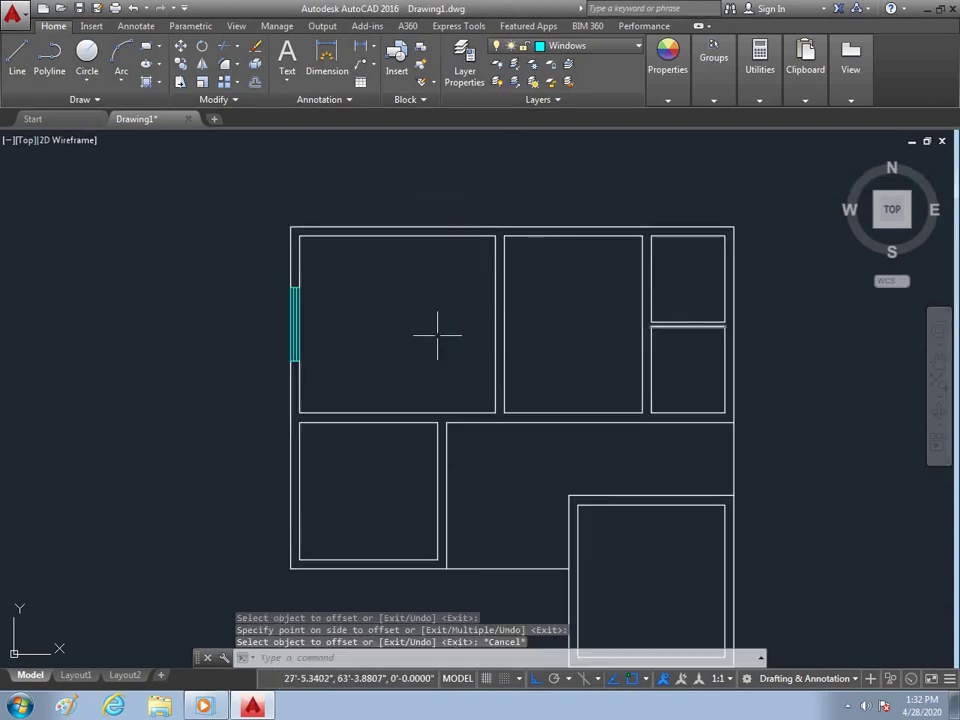
{"action": "scroll", "coordinate": [360, 430], "scroll_direction": "down", "scroll_amount": 3}
{"action": "scroll", "coordinate": [325, 455], "scroll_direction": "up", "scroll_amount": 3}
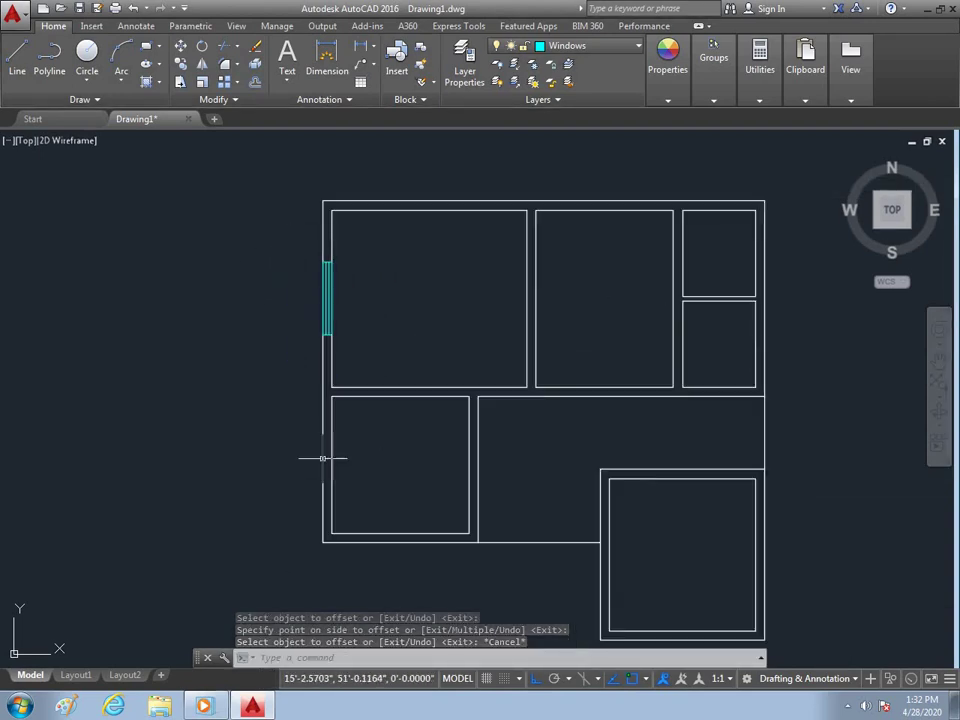
{"action": "key", "text": "Return"}
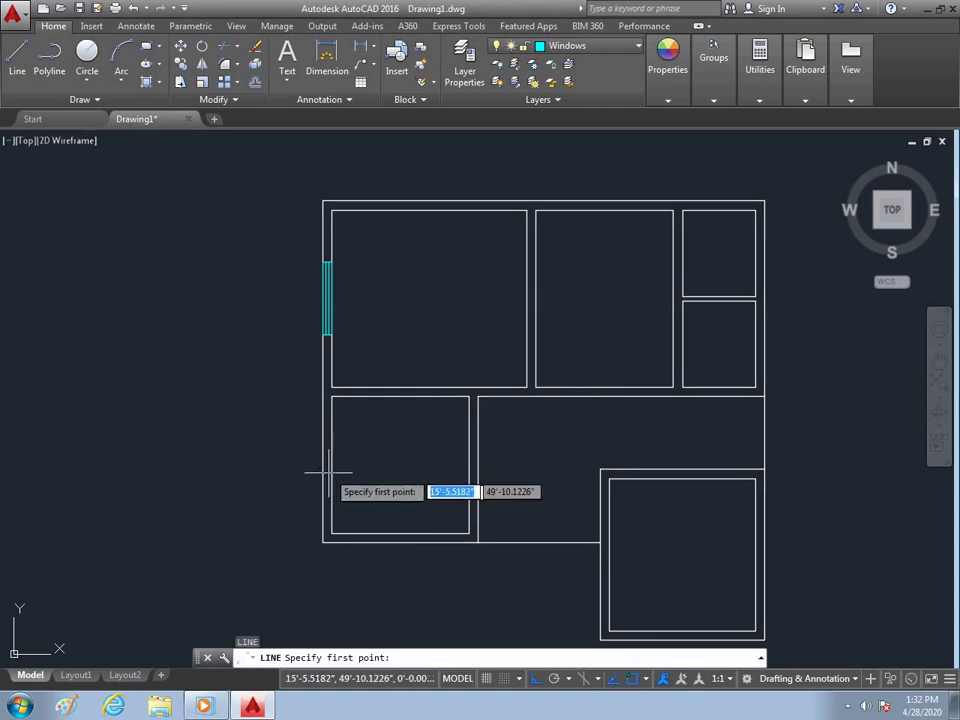
{"action": "left_click", "coordinate": [331, 465]}
{"action": "left_click", "coordinate": [325, 469]}
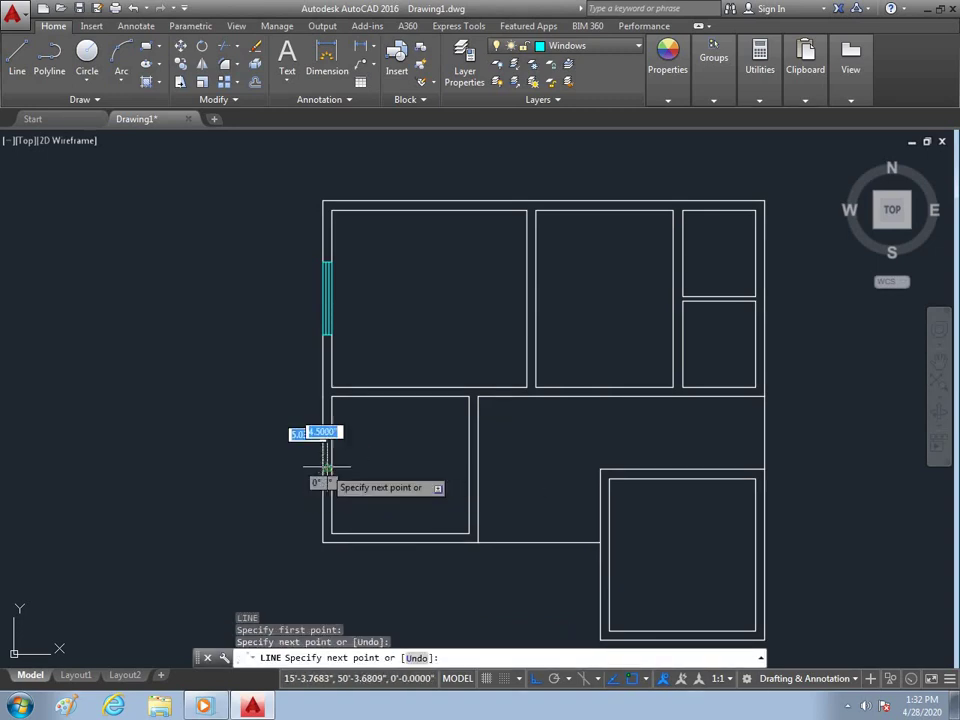
{"action": "key", "text": "Escape"}
{"action": "scroll", "coordinate": [333, 487], "scroll_direction": "up", "scroll_amount": 4}
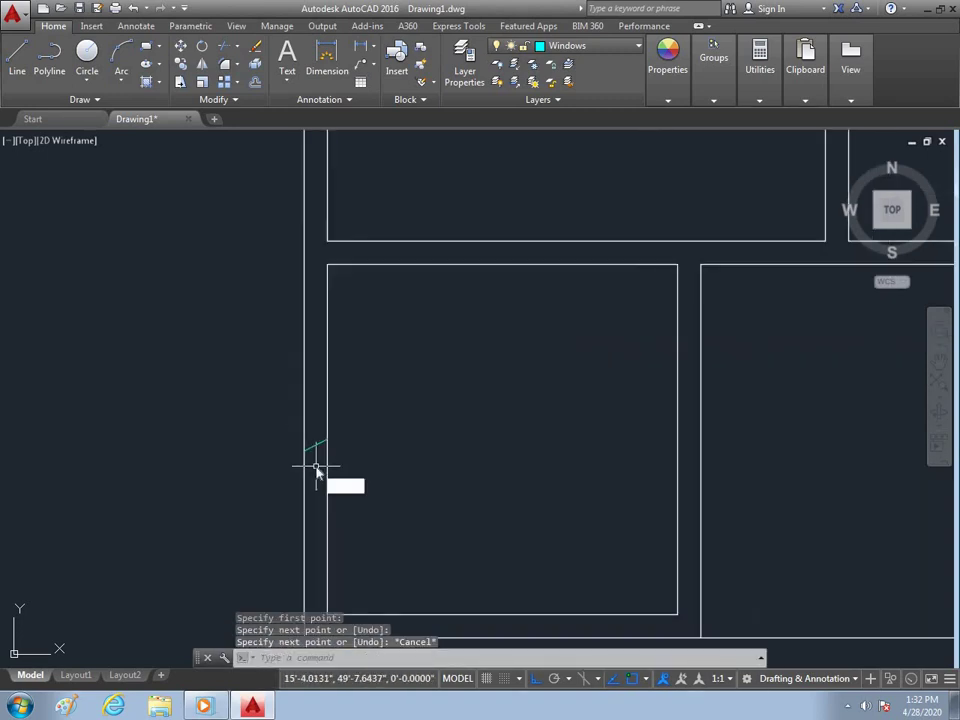
{"action": "type", "text": "e"}
{"action": "key", "text": "Return"}
{"action": "left_click", "coordinate": [318, 445]}
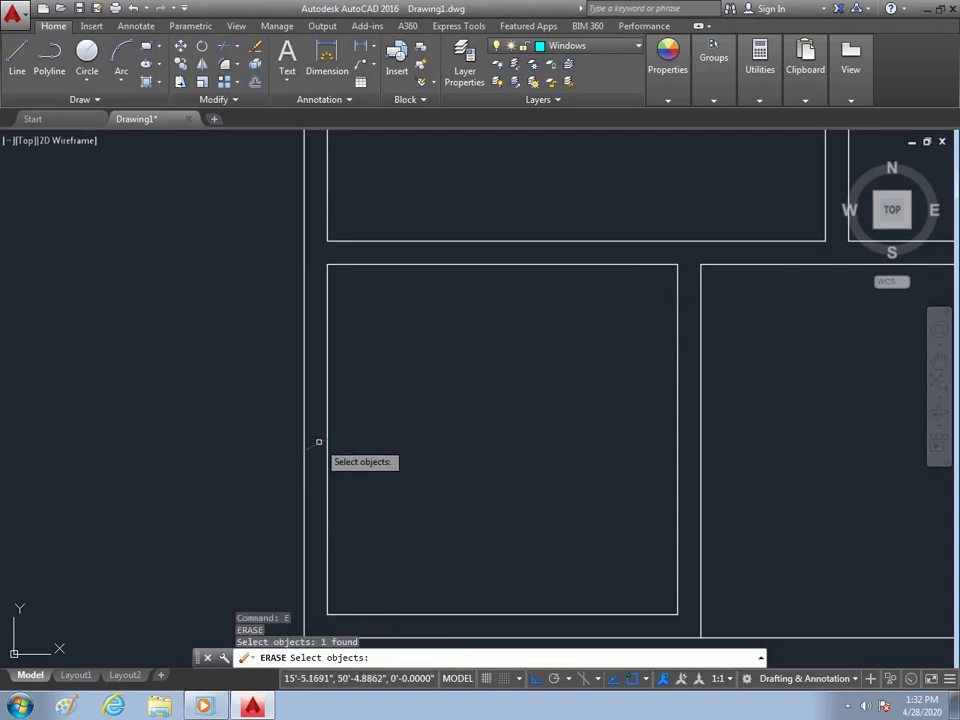
{"action": "key", "text": "Return"}
Step: Draw a short marker line across the west wall's thickness
{"action": "type", "text": "l"}
{"action": "key", "text": "Return"}
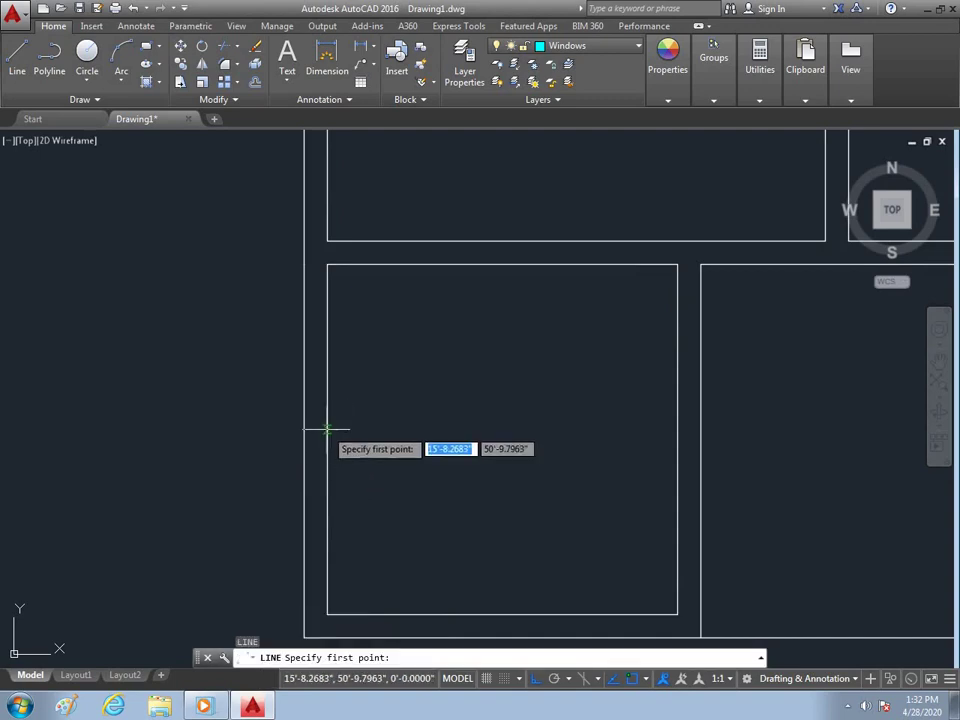
{"action": "left_click", "coordinate": [310, 437]}
{"action": "left_click", "coordinate": [304, 438]}
{"action": "key", "text": "Escape"}
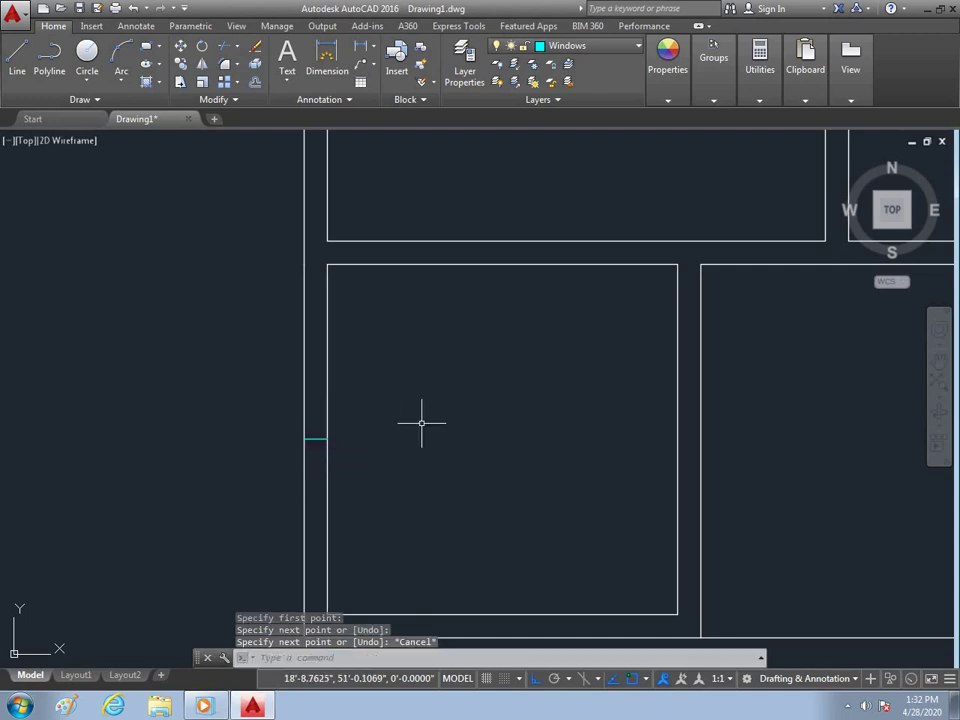
Step: Offset the marker 3' above and 3' below to bound the 6' opening
{"action": "type", "text": "o"}
{"action": "key", "text": "Return"}
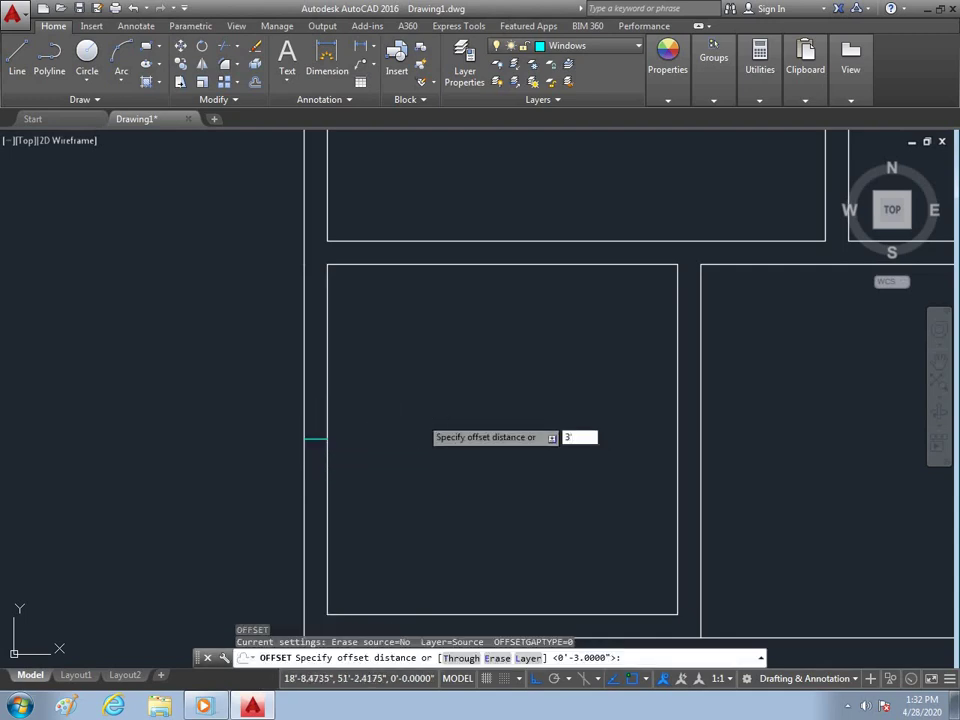
{"action": "key", "text": "Return"}
{"action": "left_click", "coordinate": [310, 438]}
{"action": "left_click", "coordinate": [319, 414]}
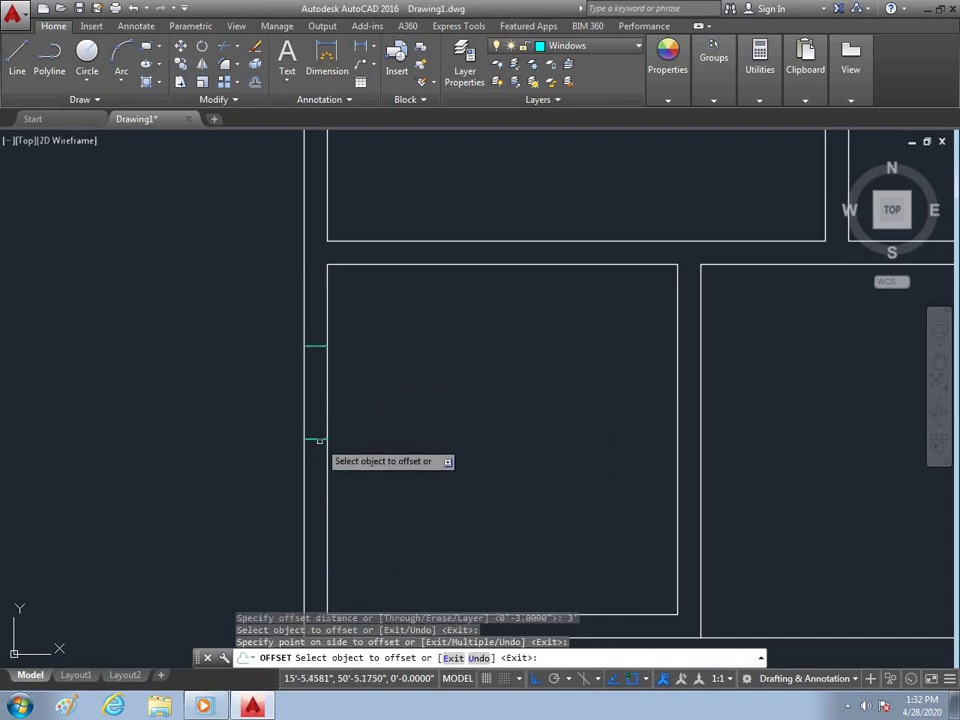
{"action": "left_click", "coordinate": [318, 438]}
{"action": "left_click", "coordinate": [361, 475]}
{"action": "key", "text": "Escape"}
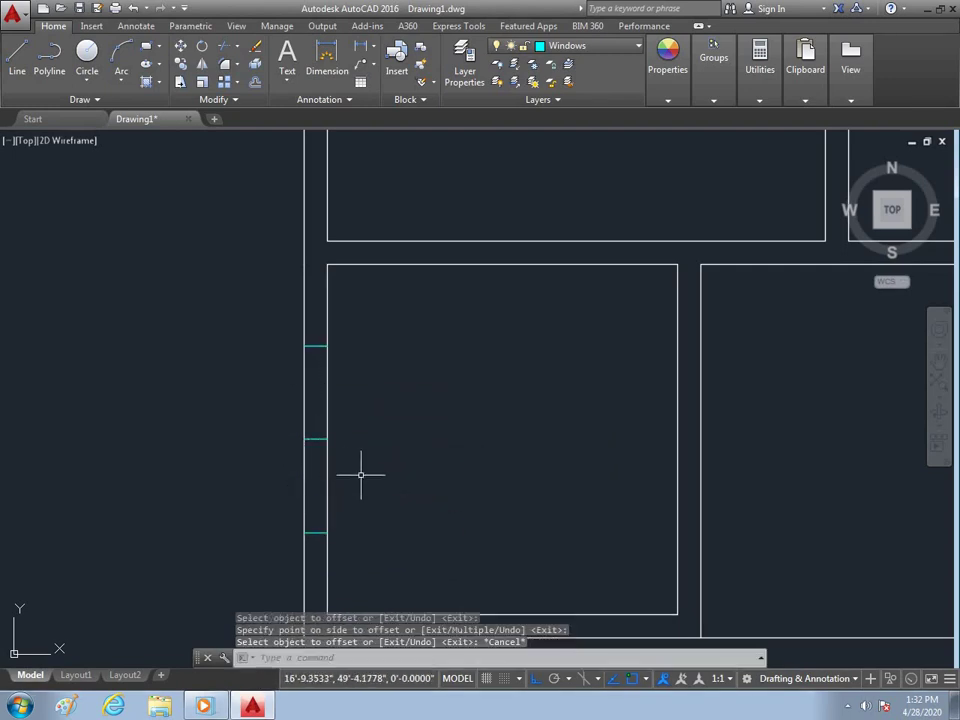
{"action": "type", "text": "TR"}
Step: Trim the west wall between the outer markers and erase the middle marker
{"action": "key", "text": "Return"}
{"action": "key", "text": "Return"}
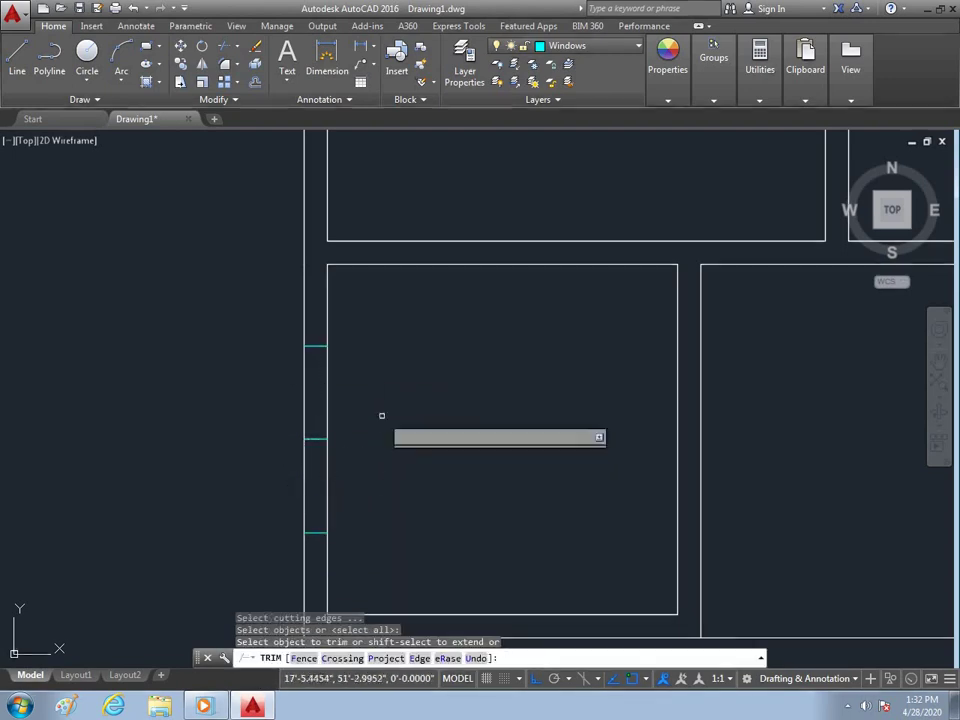
{"action": "left_click", "coordinate": [378, 410]}
{"action": "left_click", "coordinate": [294, 467]}
{"action": "type", "text": "e"}
{"action": "key", "text": "Return"}
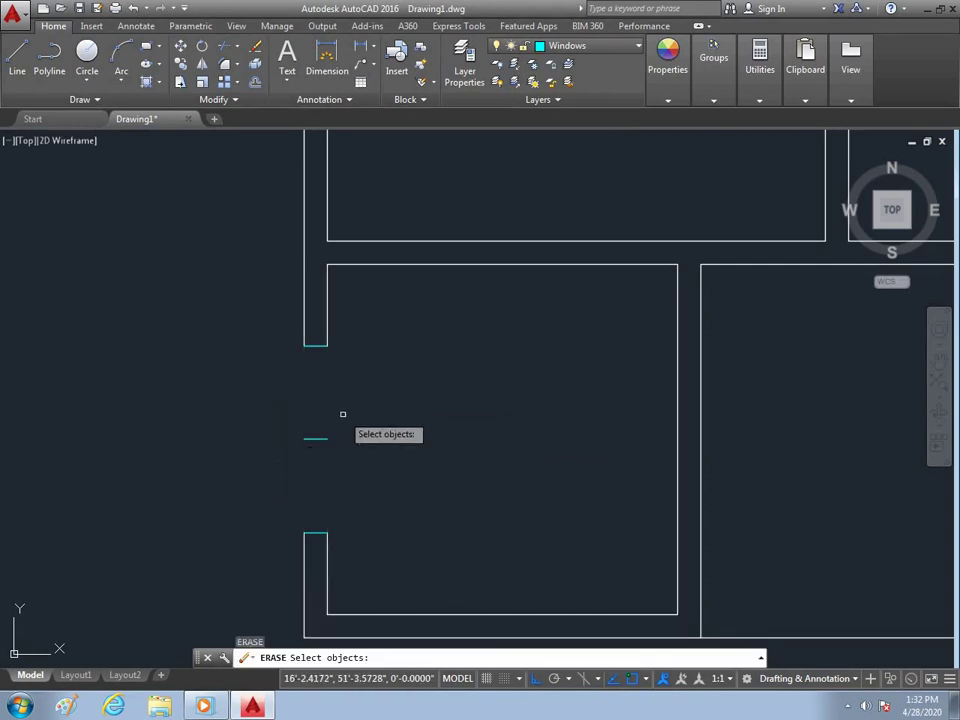
{"action": "left_click", "coordinate": [343, 418]}
{"action": "left_click", "coordinate": [264, 482]}
{"action": "key", "text": "Return"}
{"action": "key", "text": "Escape"}
{"action": "type", "text": "l"}
{"action": "key", "text": "Return"}
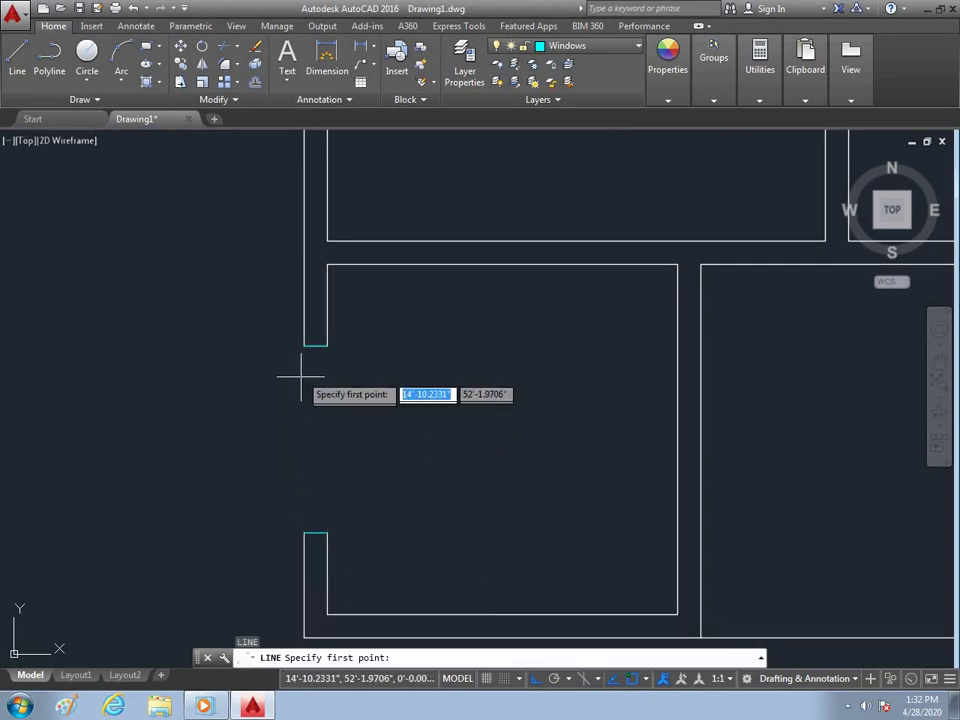
Step: Draw a vertical line spanning the wall opening
{"action": "left_click", "coordinate": [304, 346]}
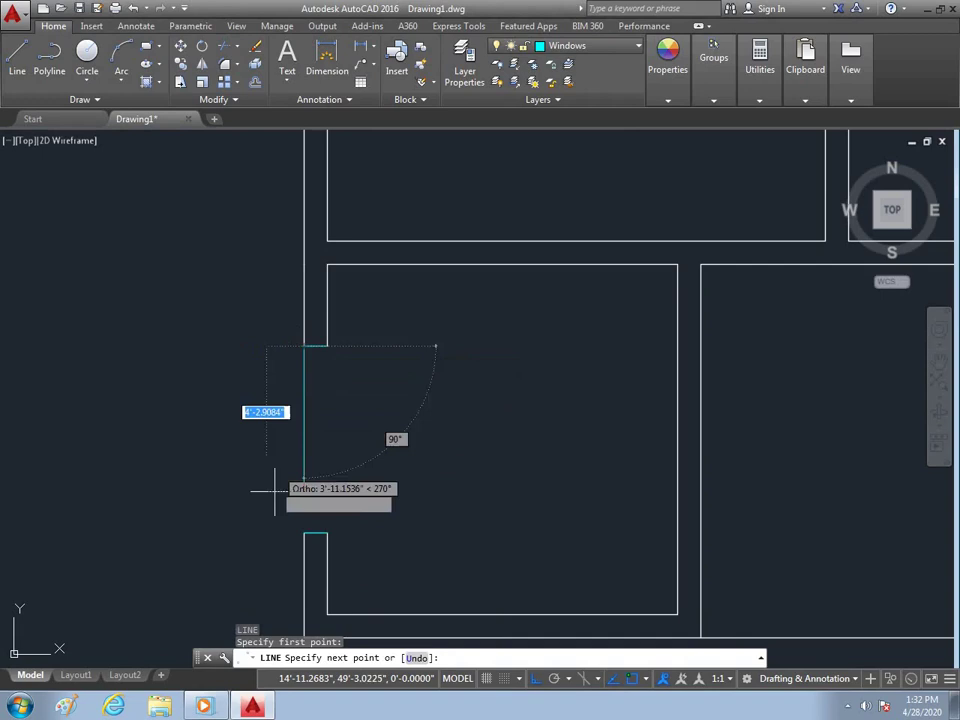
{"action": "left_click", "coordinate": [305, 532]}
{"action": "key", "text": "Escape"}
Step: Offset the window line twice to make three parallel cyan window lines
{"action": "type", "text": "o"}
{"action": "key", "text": "Return"}
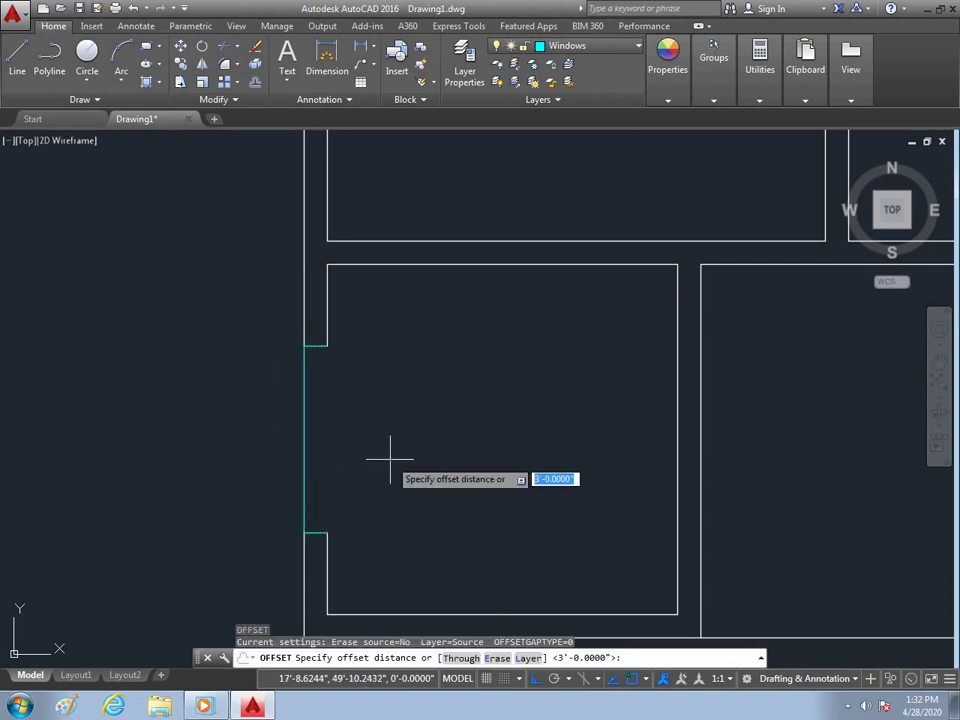
{"action": "type", "text": "3"}
{"action": "key", "text": "Return"}
{"action": "left_click", "coordinate": [305, 460]}
{"action": "left_click", "coordinate": [313, 473]}
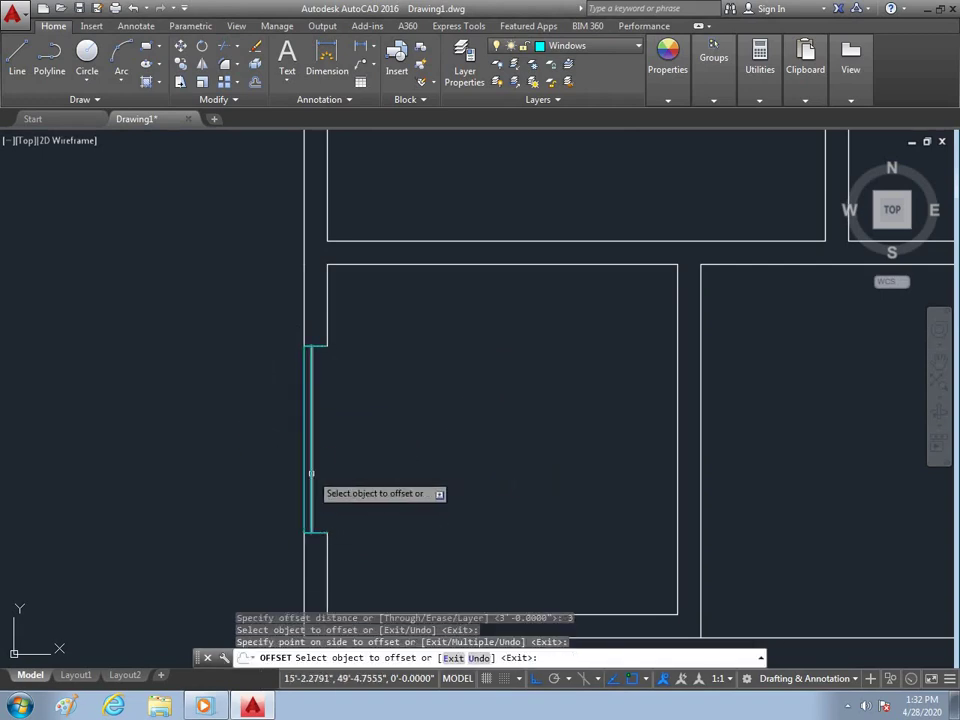
{"action": "left_click", "coordinate": [313, 473]}
{"action": "left_click", "coordinate": [320, 475]}
{"action": "key", "text": "Escape"}
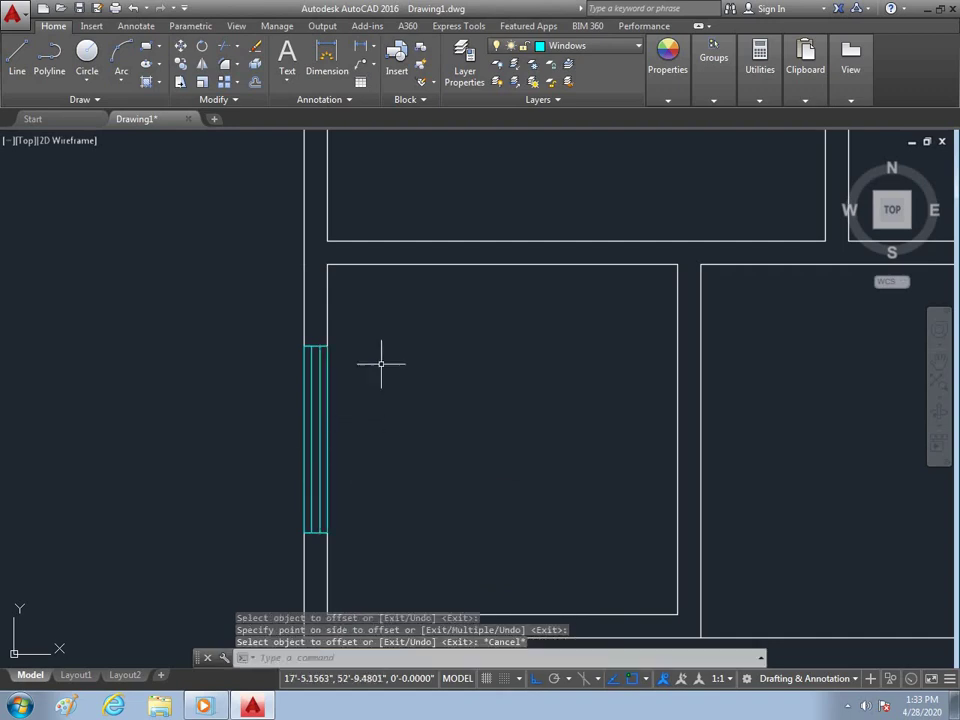
{"action": "scroll", "coordinate": [381, 364], "scroll_direction": "down", "scroll_amount": 4}
{"action": "scroll", "coordinate": [431, 386], "scroll_direction": "down", "scroll_amount": 5}
{"action": "scroll", "coordinate": [437, 369], "scroll_direction": "up", "scroll_amount": 2}
{"action": "scroll", "coordinate": [410, 369], "scroll_direction": "up", "scroll_amount": 4}
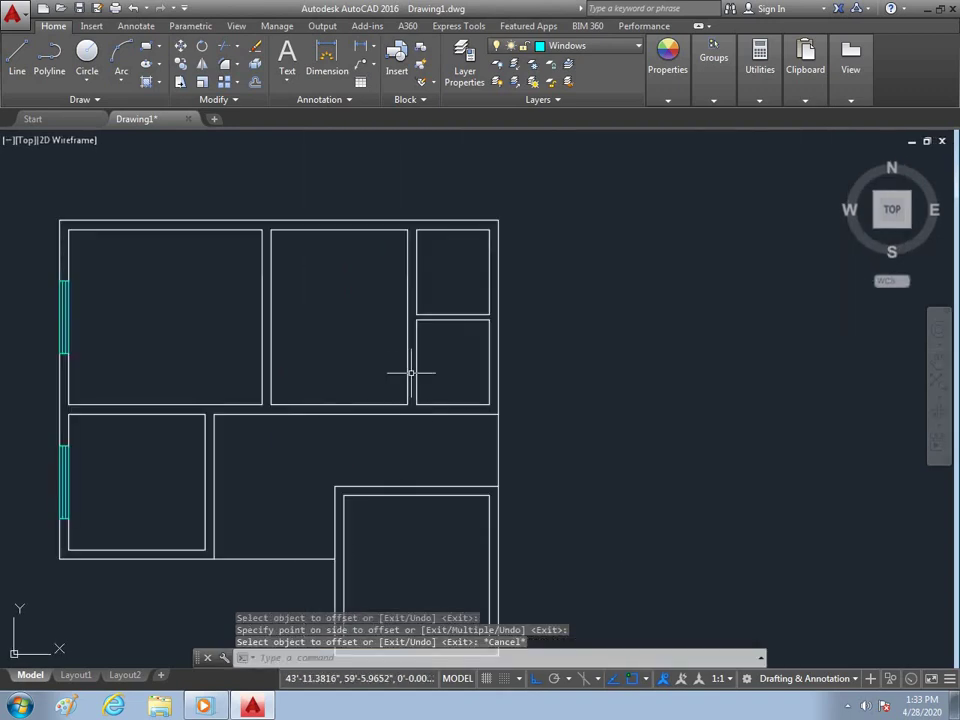
{"action": "scroll", "coordinate": [405, 390], "scroll_direction": "down", "scroll_amount": 2}
Step: Draw a marker line across the upper middle room's top wall
{"action": "scroll", "coordinate": [364, 270], "scroll_direction": "up", "scroll_amount": 2}
{"action": "key", "text": "Escape"}
{"action": "scroll", "coordinate": [363, 257], "scroll_direction": "up", "scroll_amount": 3}
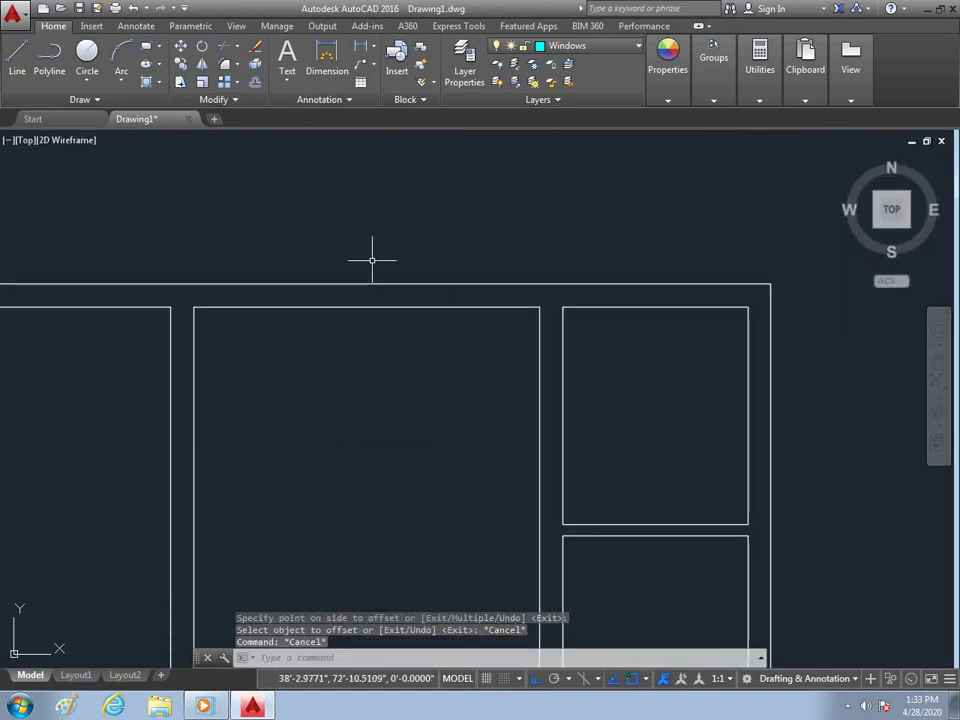
{"action": "key", "text": "Return"}
{"action": "left_click", "coordinate": [366, 284]}
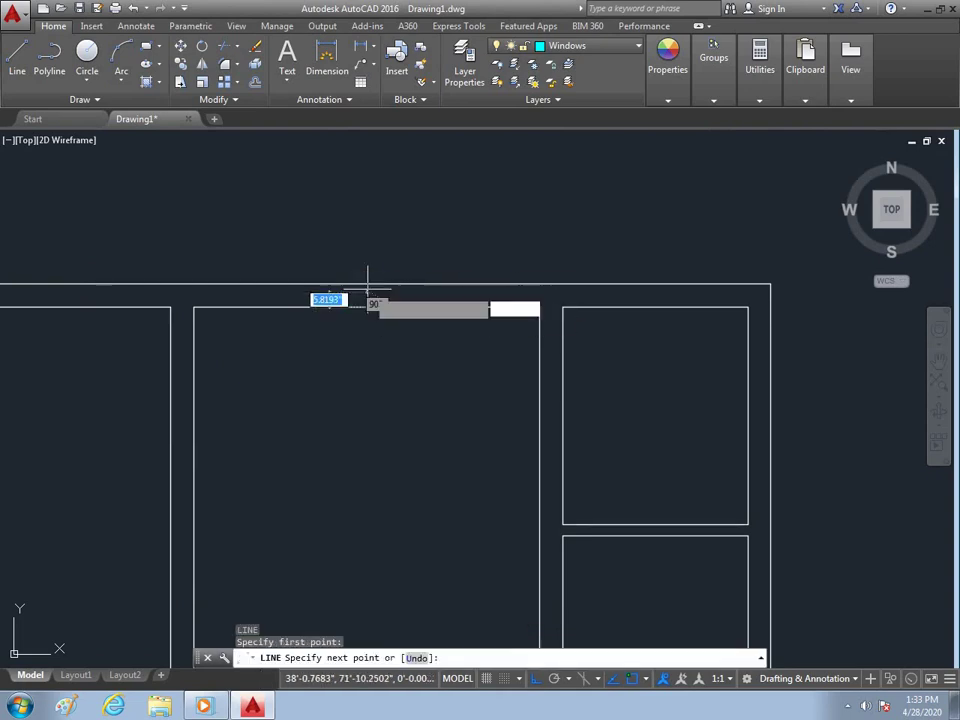
{"action": "key", "text": "Escape"}
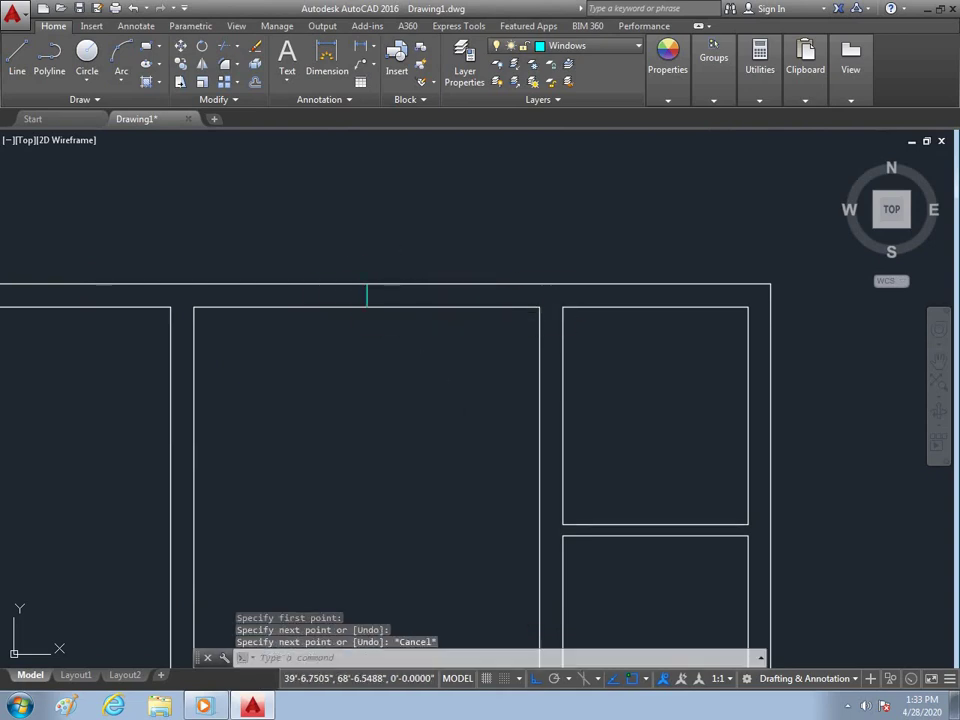
Step: Offset the marker 3' to the right and 3' to the left
{"action": "type", "text": "o"}
{"action": "key", "text": "Return"}
{"action": "key", "text": "Return"}
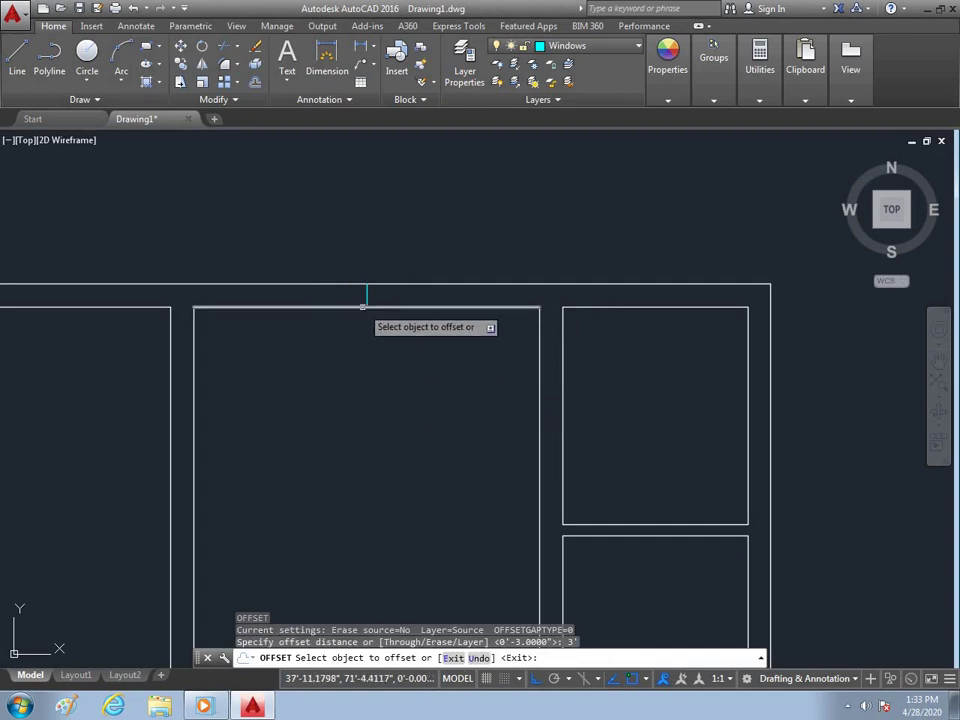
{"action": "left_click", "coordinate": [367, 297]}
{"action": "left_click", "coordinate": [374, 298]}
{"action": "left_click", "coordinate": [369, 297]}
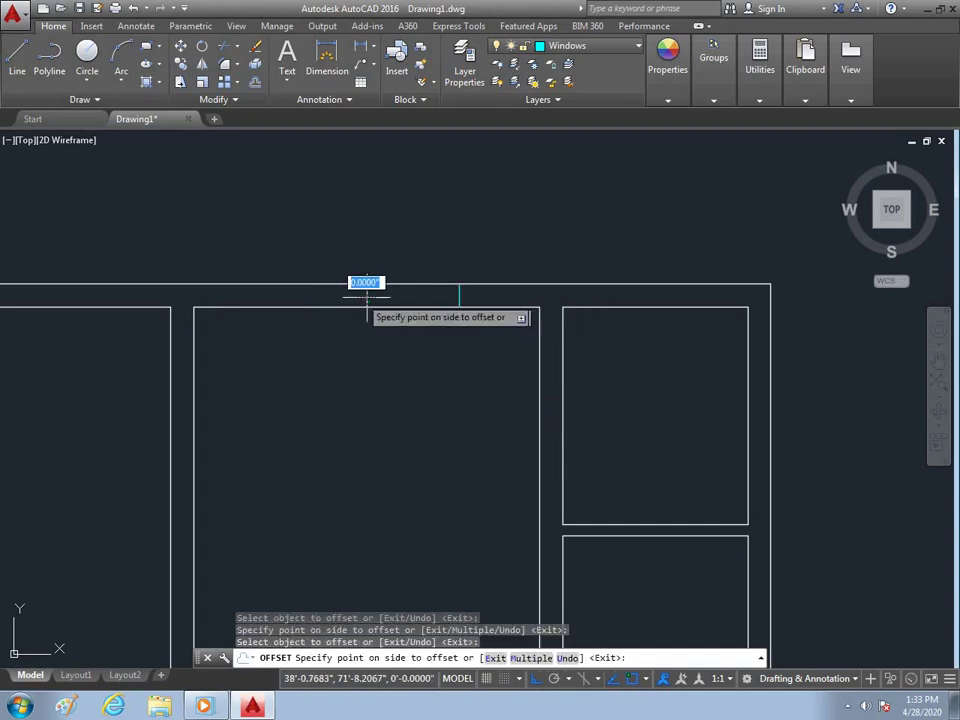
{"action": "left_click", "coordinate": [343, 279]}
{"action": "key", "text": "Escape"}
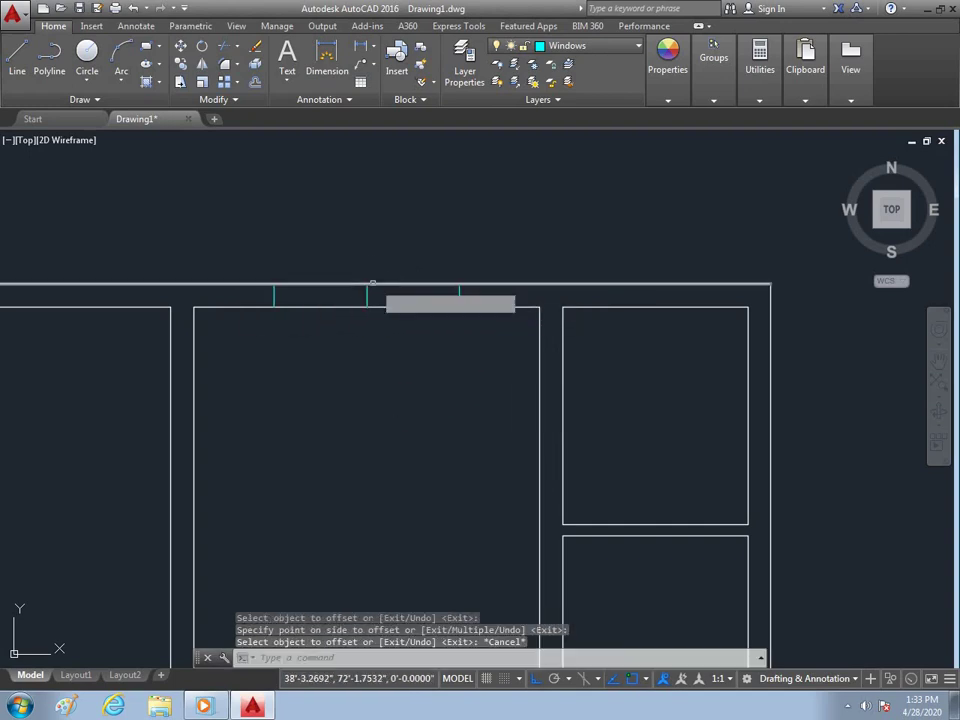
Step: Trim the top wall between the outer markers and erase the middle marker
{"action": "type", "text": "tr"}
{"action": "key", "text": "Return"}
{"action": "left_click_drag", "start_coordinate": [440, 320], "coordinate": [300, 270]}
{"action": "key", "text": "Escape"}
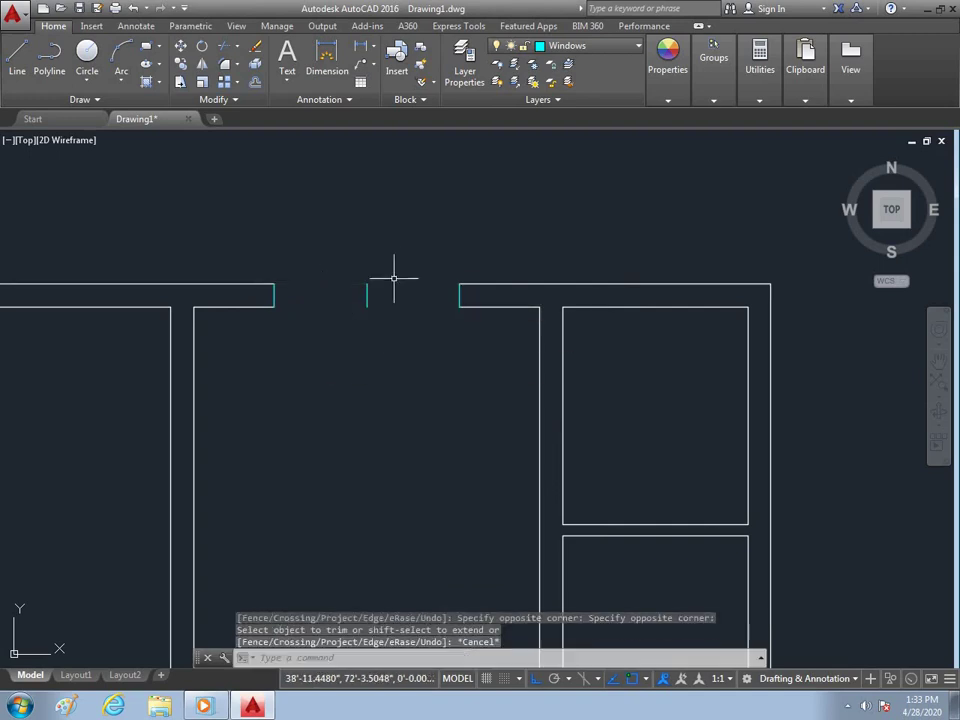
{"action": "key", "text": "Return"}
{"action": "left_click_drag", "start_coordinate": [396, 258], "coordinate": [337, 310]}
{"action": "key", "text": "Return"}
{"action": "key", "text": "Escape"}
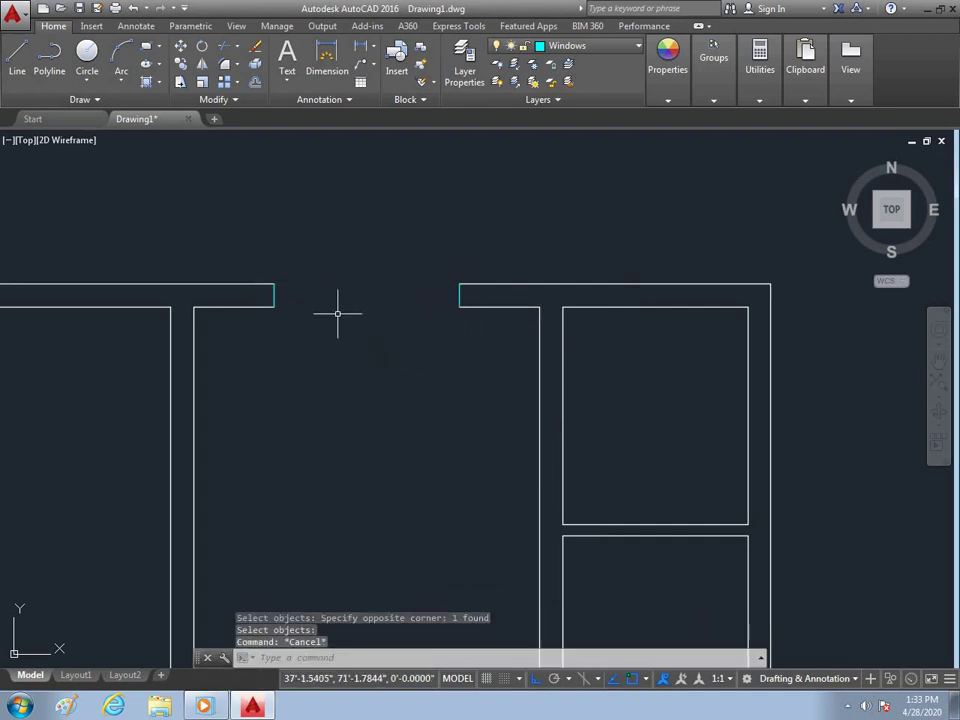
Step: Draw a horizontal line from the opening's left corner to its right corner
{"action": "type", "text": "l"}
{"action": "key", "text": "Return"}
{"action": "left_click", "coordinate": [274, 285]}
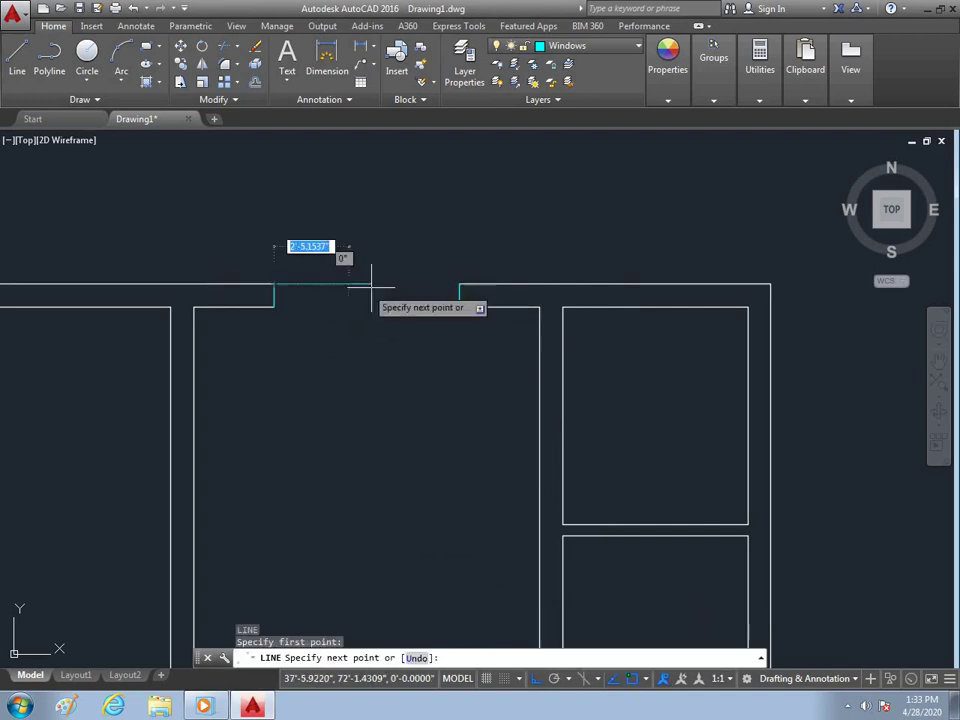
{"action": "left_click", "coordinate": [459, 285]}
{"action": "key", "text": "Escape"}
Step: Offset the window line by 3 twice to form three parallel window lines
{"action": "type", "text": "o"}
{"action": "key", "text": "Return"}
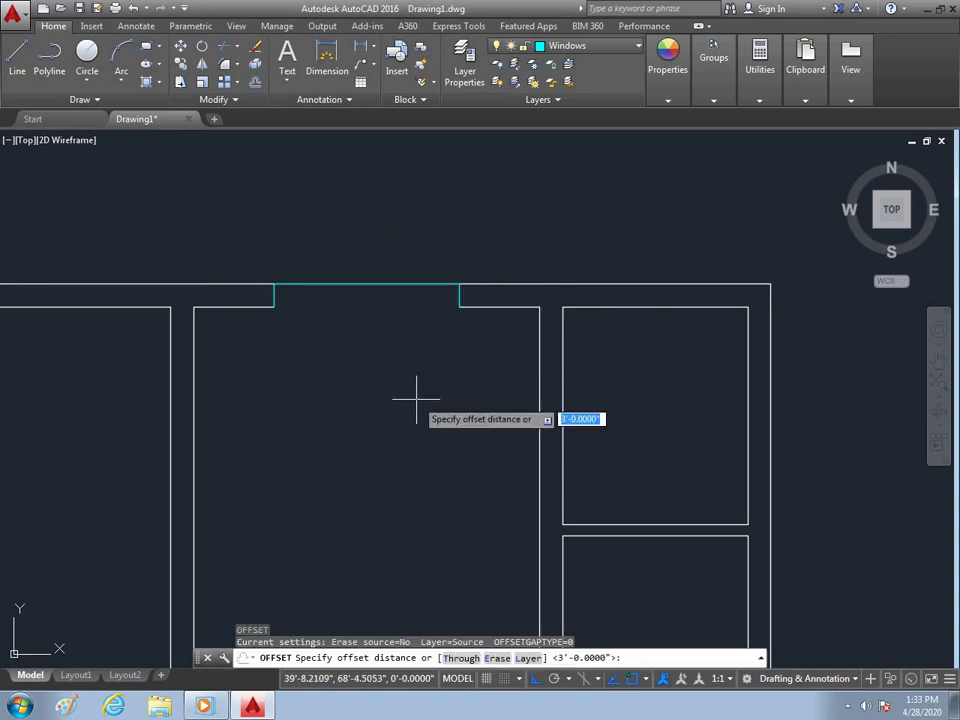
{"action": "type", "text": "3"}
{"action": "key", "text": "Return"}
{"action": "left_click", "coordinate": [397, 285]}
{"action": "left_click", "coordinate": [393, 321]}
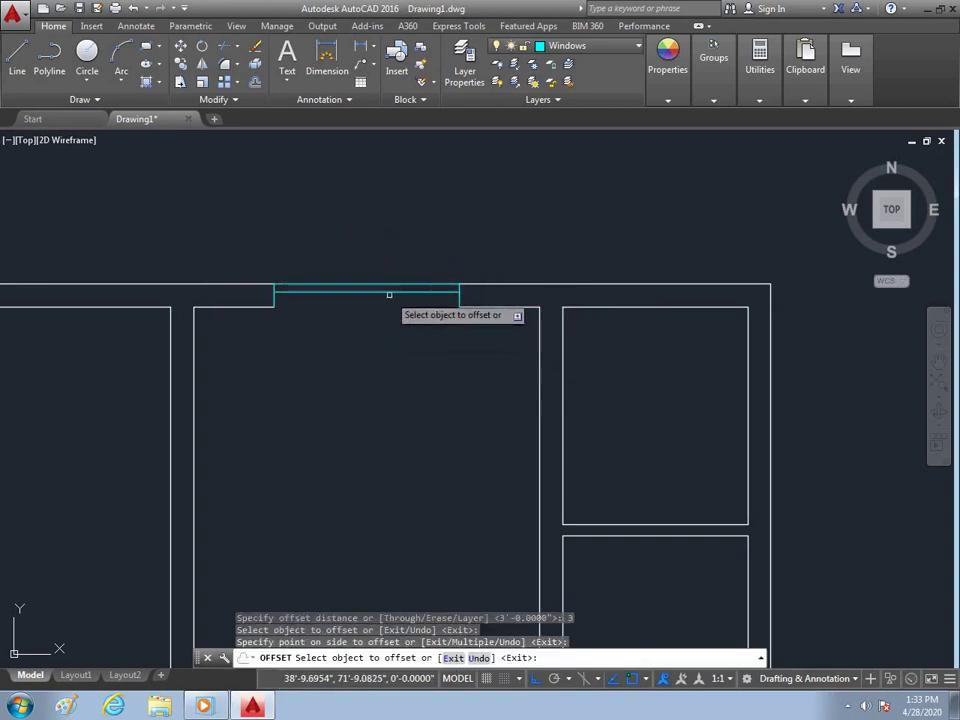
{"action": "left_click", "coordinate": [386, 291]}
{"action": "left_click", "coordinate": [373, 302]}
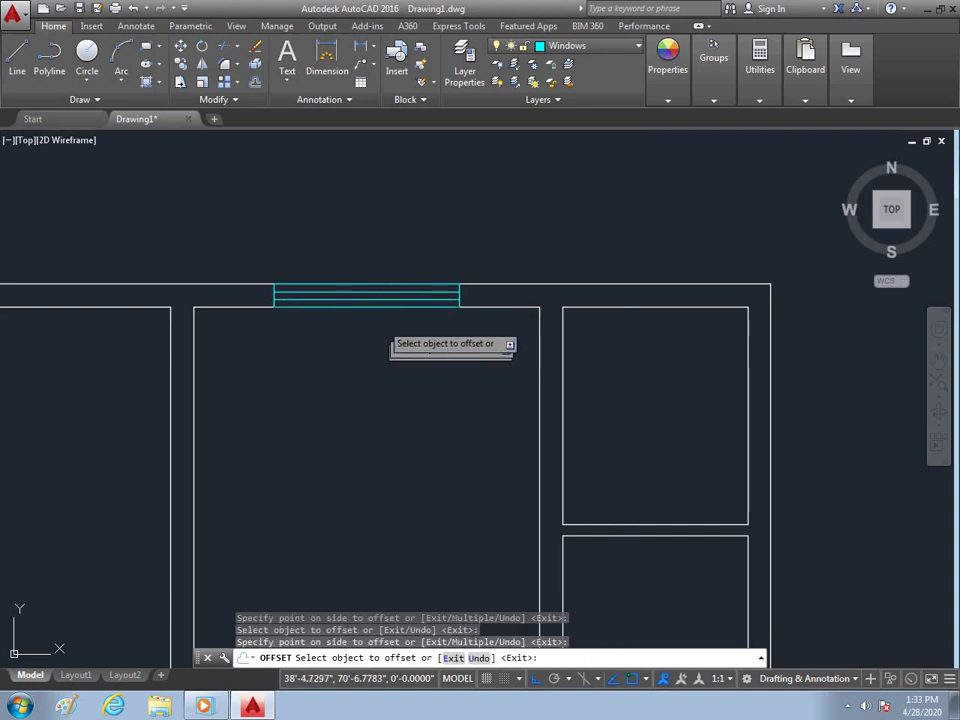
{"action": "scroll", "coordinate": [444, 300], "scroll_direction": "down", "scroll_amount": 4}
Step: Draw a short marker line across the top wall above the small upper-right room
{"action": "scroll", "coordinate": [406, 308], "scroll_direction": "down", "scroll_amount": 2}
{"action": "key", "text": "Escape"}
{"action": "scroll", "coordinate": [361, 467], "scroll_direction": "up", "scroll_amount": 2}
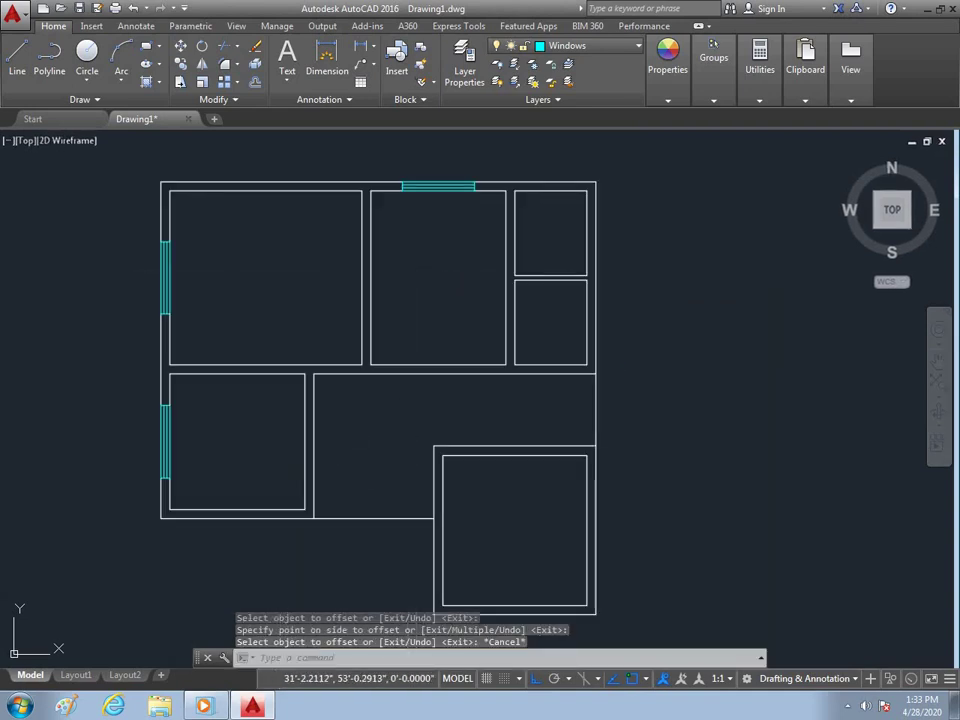
{"action": "scroll", "coordinate": [364, 405], "scroll_direction": "down", "scroll_amount": 2}
{"action": "scroll", "coordinate": [472, 333], "scroll_direction": "up", "scroll_amount": 2}
{"action": "scroll", "coordinate": [475, 222], "scroll_direction": "up", "scroll_amount": 2}
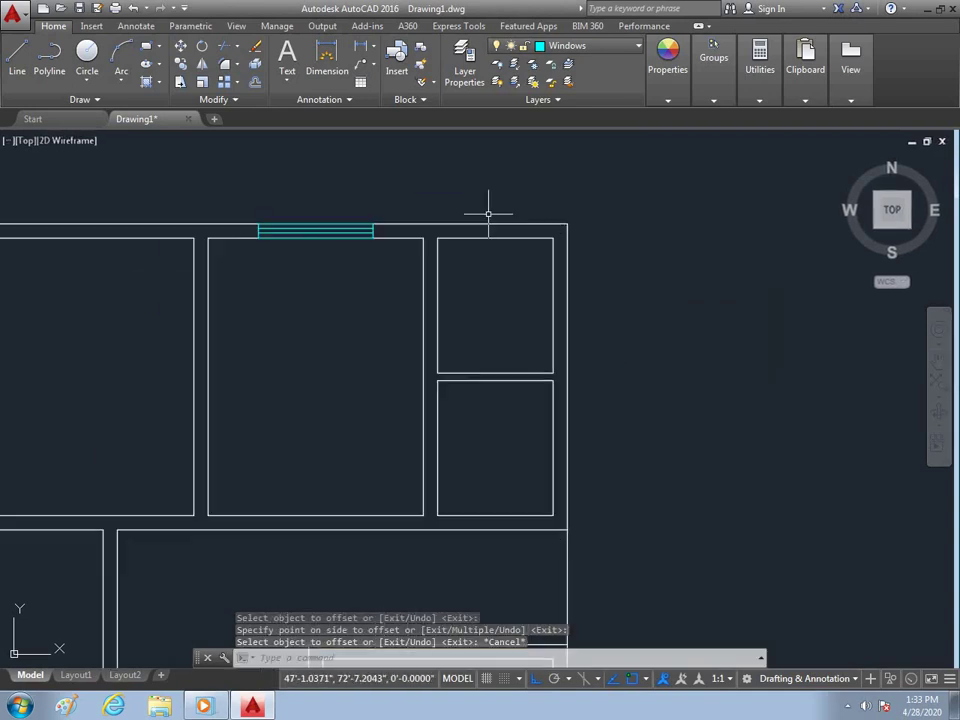
{"action": "type", "text": "l"}
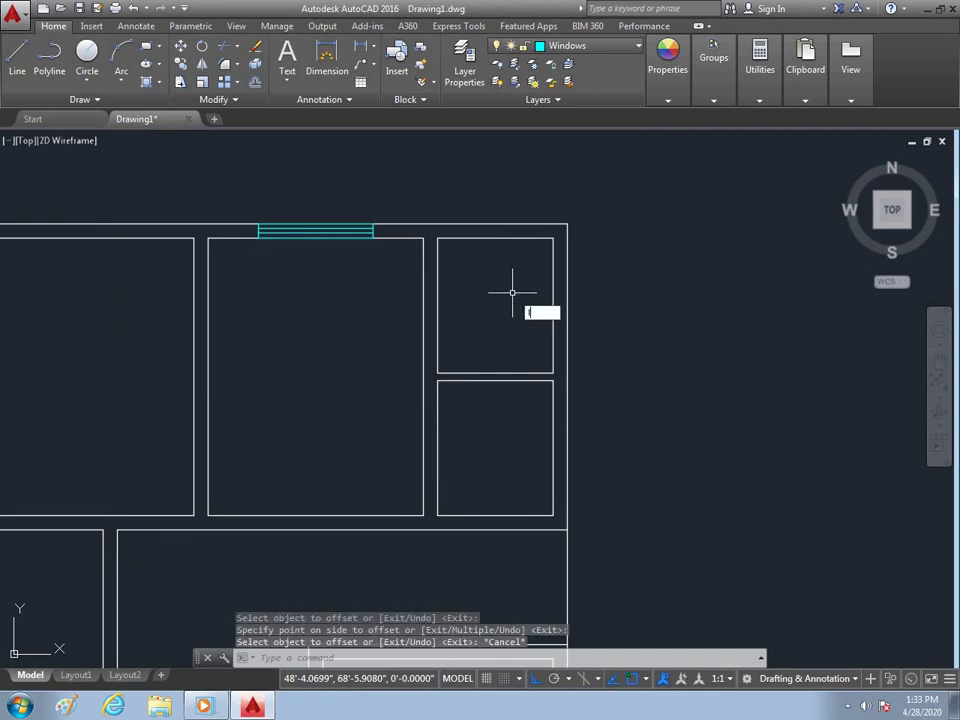
{"action": "key", "text": "Return"}
{"action": "left_click", "coordinate": [494, 224]}
{"action": "left_click", "coordinate": [494, 237]}
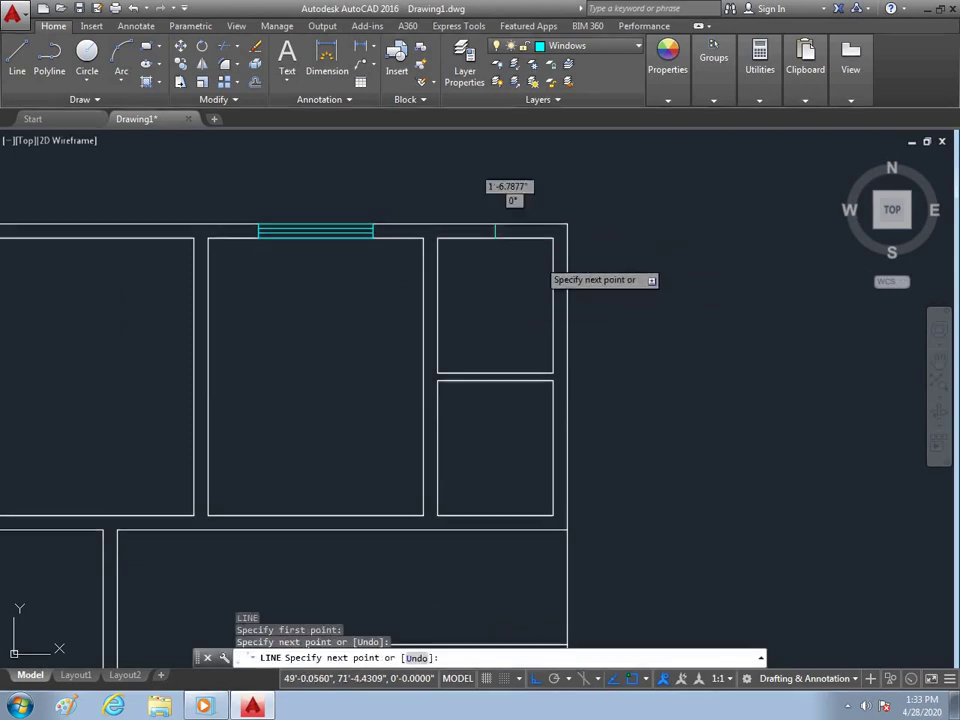
{"action": "key", "text": "Escape"}
Step: Offset the marker 1' to the right and 1' to the left
{"action": "key", "text": "Return"}
{"action": "type", "text": "1"}
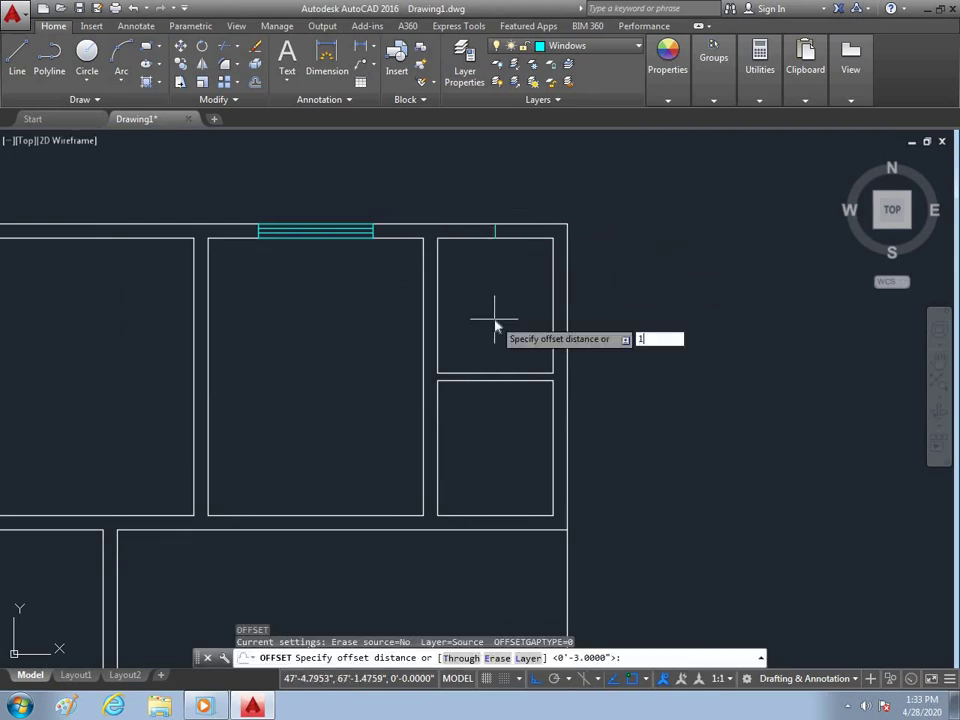
{"action": "key", "text": "Return"}
{"action": "left_click", "coordinate": [494, 230]}
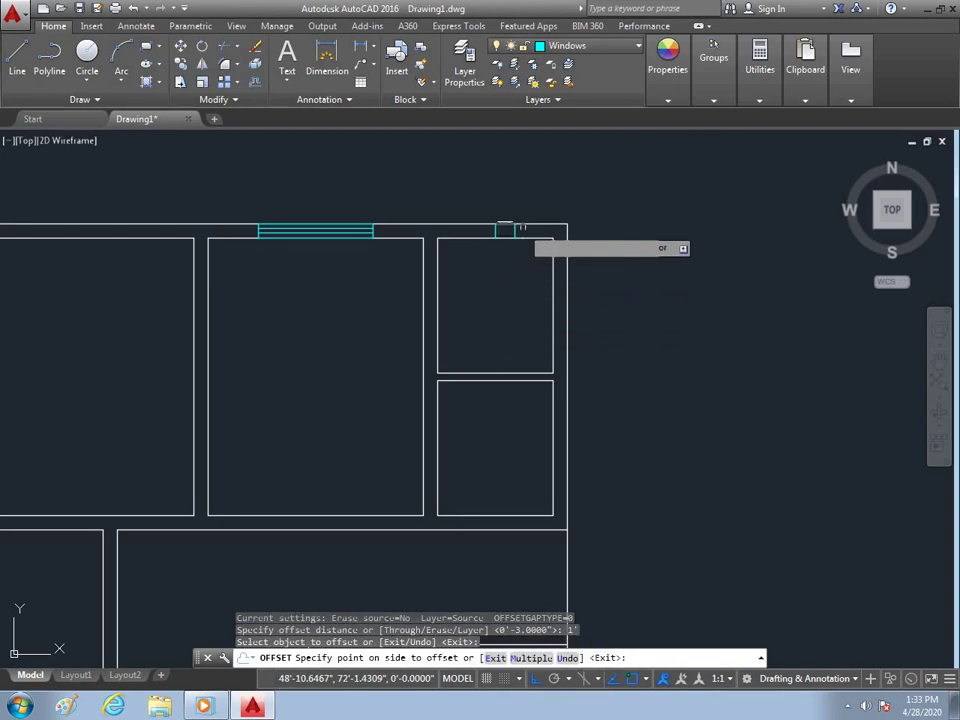
{"action": "left_click", "coordinate": [506, 228]}
{"action": "left_click", "coordinate": [494, 231]}
{"action": "left_click", "coordinate": [477, 210]}
{"action": "key", "text": "Escape"}
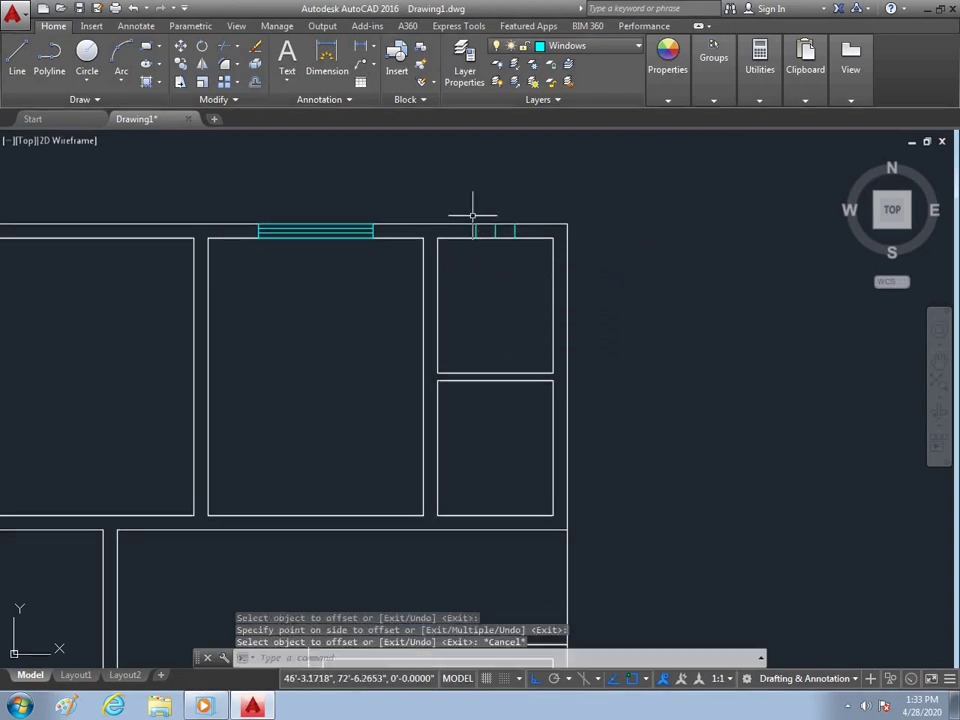
{"action": "scroll", "coordinate": [492, 216], "scroll_direction": "up", "scroll_amount": 3}
Step: Trim the wall between the outer markers and erase the middle marker
{"action": "key", "text": "Return"}
{"action": "key", "text": "Return"}
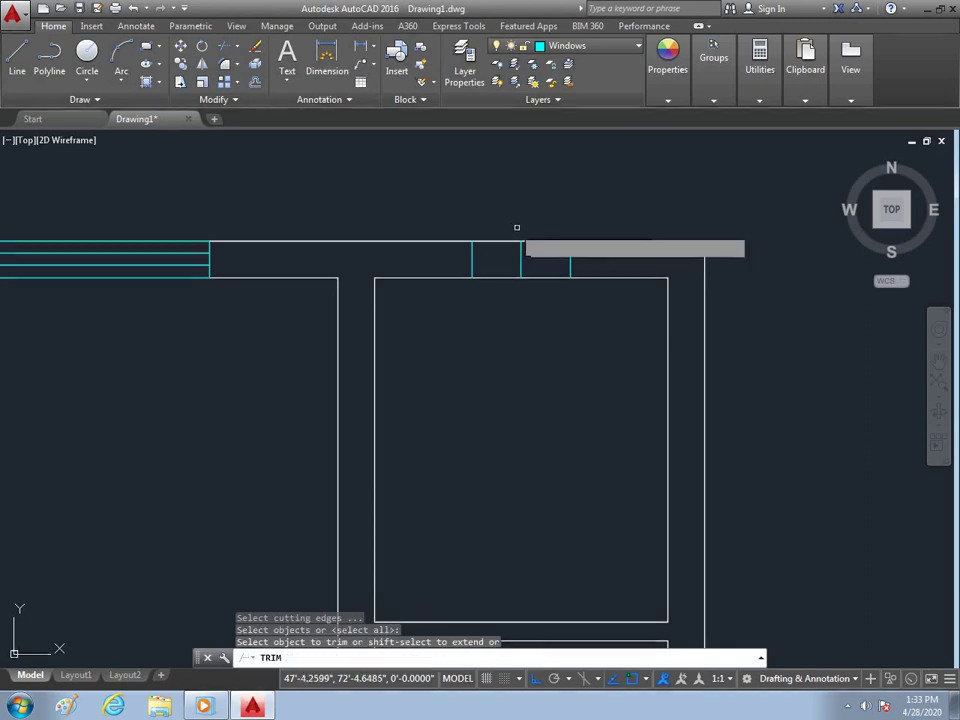
{"action": "mouse_move", "coordinate": [516, 227]}
{"action": "left_mouse_down"}
{"action": "mouse_move", "coordinate": [545, 260]}
{"action": "mouse_move", "coordinate": [520, 259]}
{"action": "mouse_move", "coordinate": [492, 285]}
{"action": "left_mouse_up"}
{"action": "key", "text": "Escape"}
{"action": "type", "text": "e"}
{"action": "key", "text": "Return"}
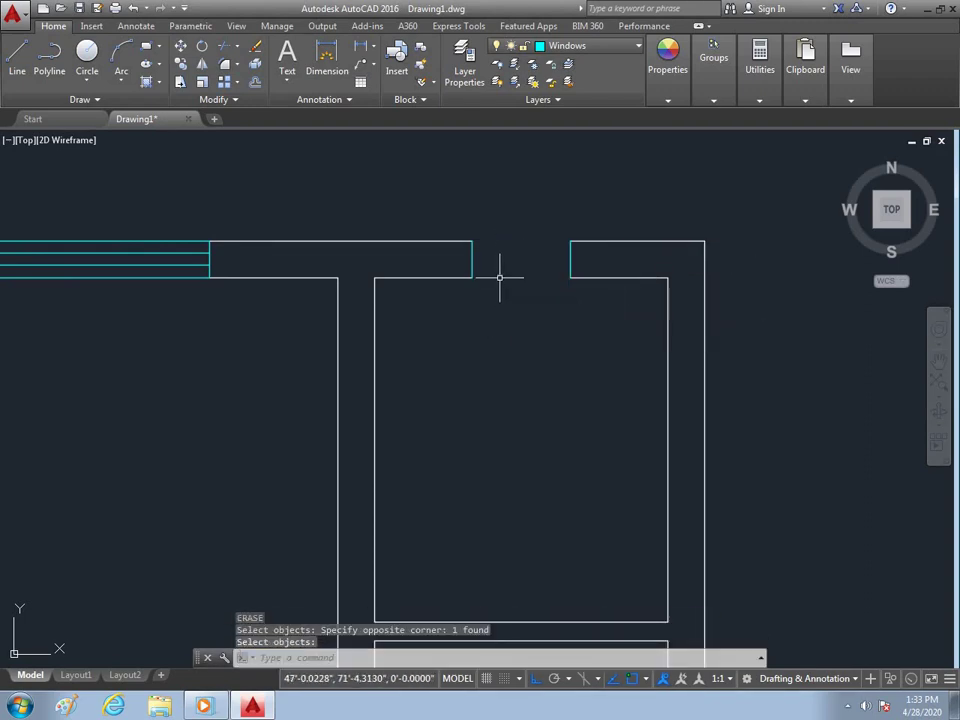
{"action": "key", "text": "Return"}
Step: Draw a line closing the opening's outer edge
{"action": "type", "text": "l"}
{"action": "key", "text": "Return"}
{"action": "left_click", "coordinate": [472, 241]}
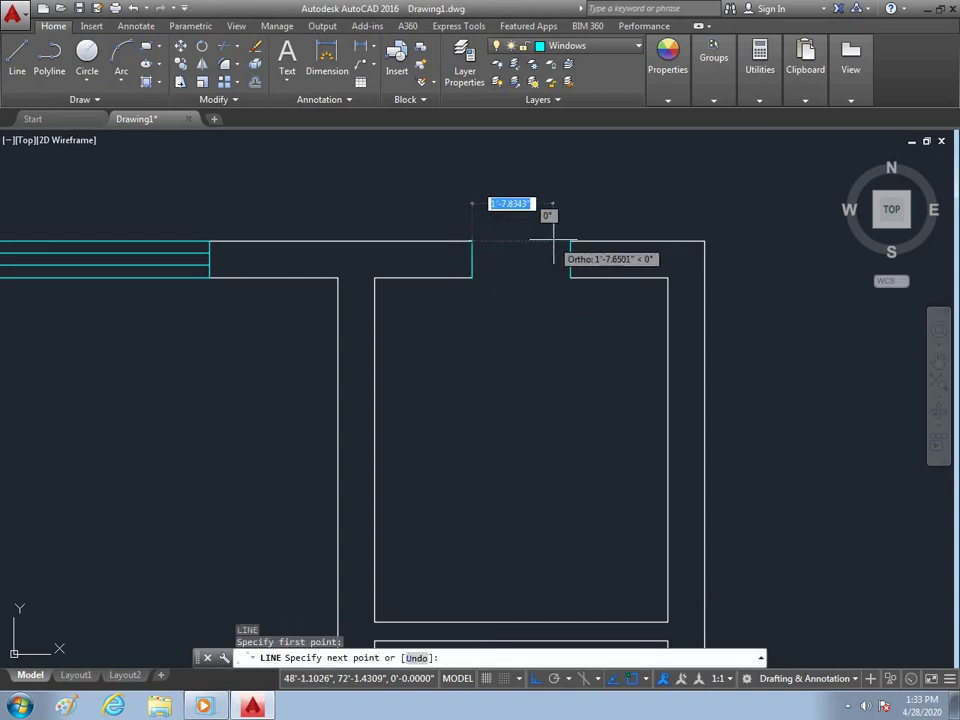
{"action": "left_click", "coordinate": [568, 241]}
{"action": "key", "text": "Escape"}
{"action": "type", "text": "o"}
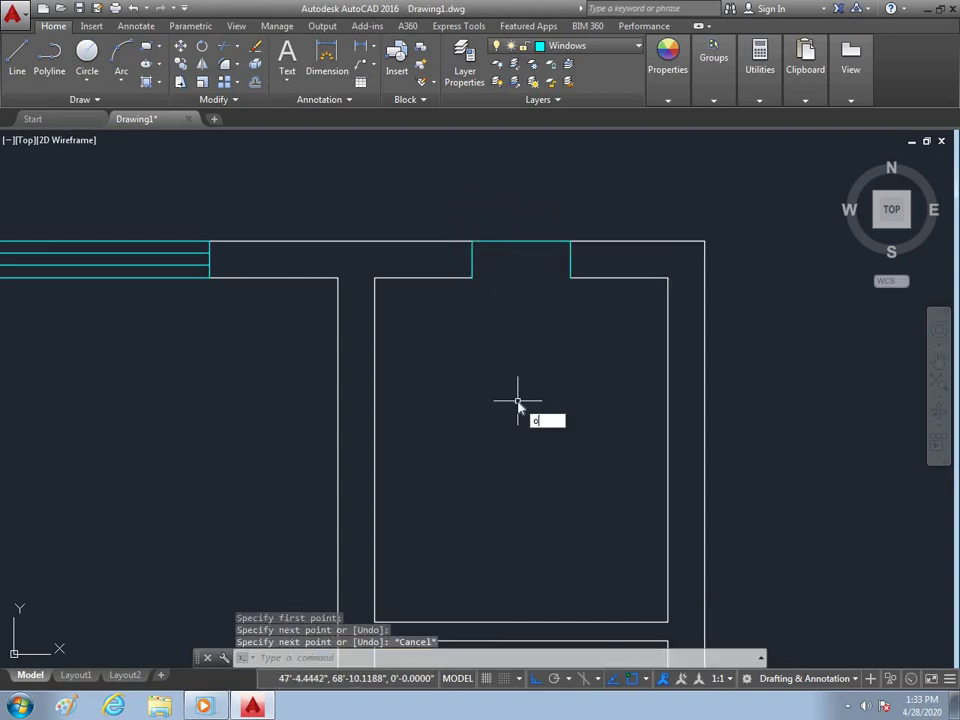
Step: Offset the closing line by 3 three times to fill the opening with window lines
{"action": "key", "text": "Return"}
{"action": "type", "text": "3"}
{"action": "key", "text": "Return"}
{"action": "left_click", "coordinate": [520, 241]}
{"action": "left_click", "coordinate": [528, 256]}
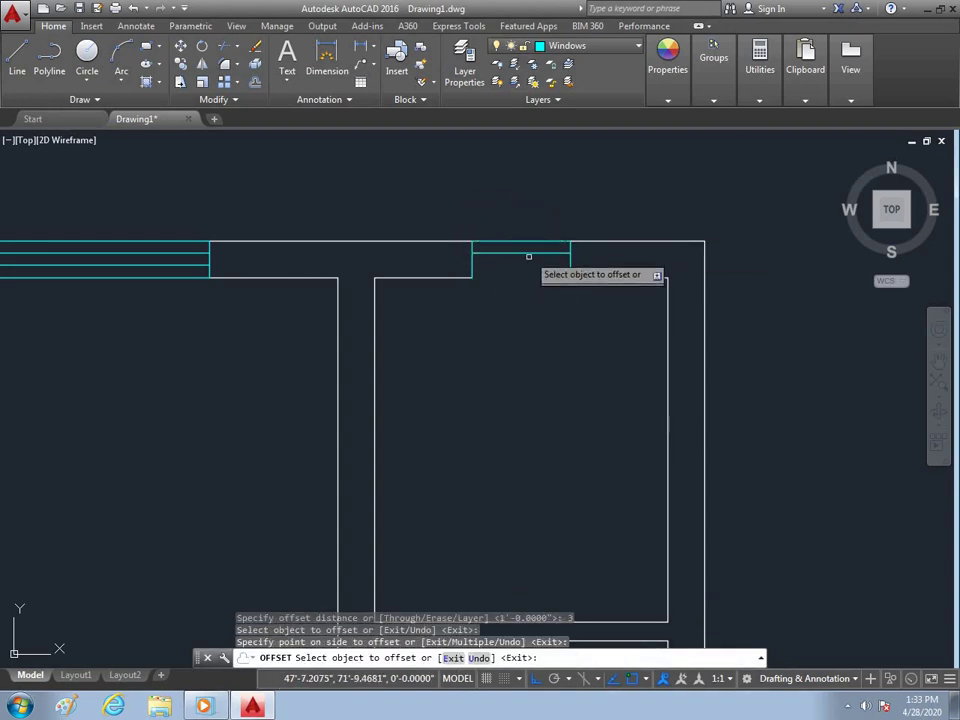
{"action": "left_click", "coordinate": [516, 253]}
{"action": "left_click", "coordinate": [521, 262]}
{"action": "left_click", "coordinate": [519, 265]}
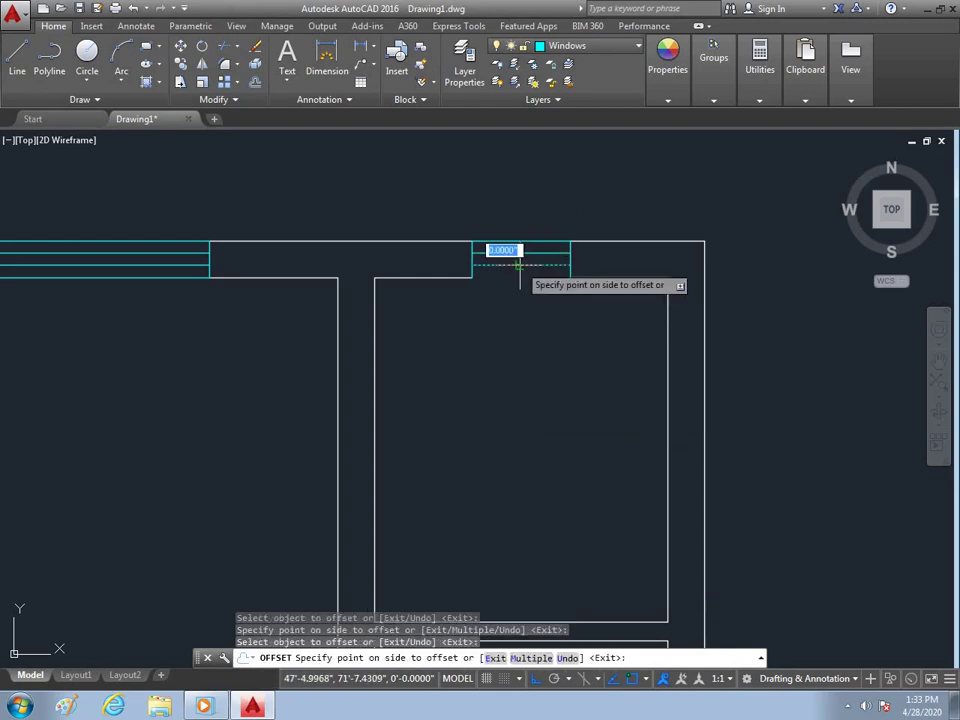
{"action": "left_click", "coordinate": [519, 266]}
{"action": "key", "text": "Escape"}
{"action": "scroll", "coordinate": [551, 317], "scroll_direction": "down", "scroll_amount": 2}
{"action": "scroll", "coordinate": [551, 310], "scroll_direction": "down", "scroll_amount": 4}
Step: Draw a short marker line across the lower-right room's top wall
{"action": "scroll", "coordinate": [471, 347], "scroll_direction": "up", "scroll_amount": 4}
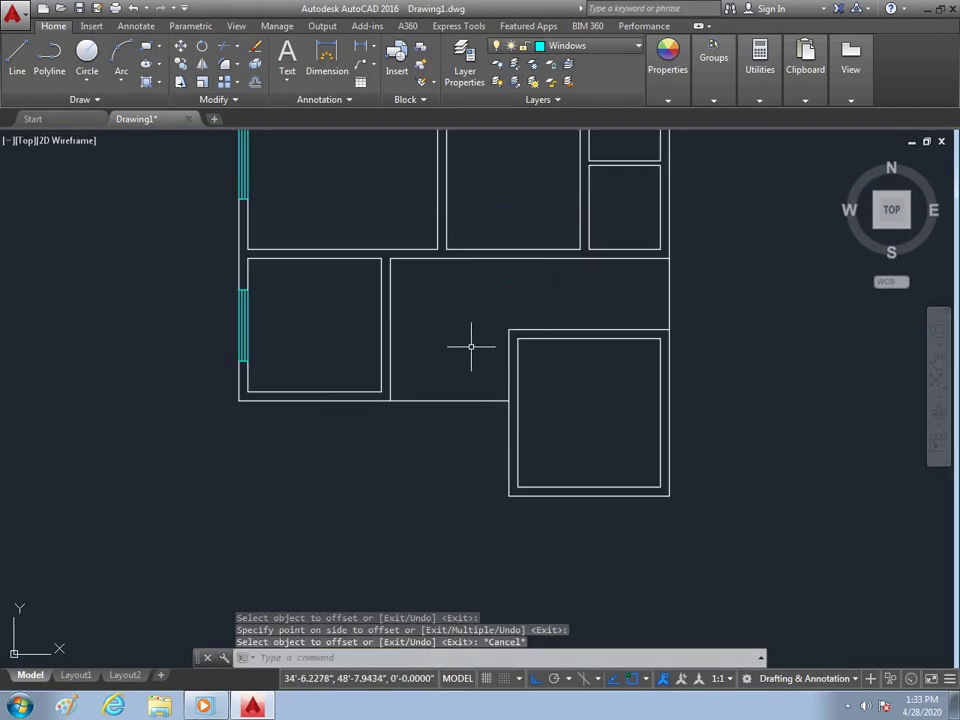
{"action": "scroll", "coordinate": [466, 431], "scroll_direction": "down", "scroll_amount": 2}
{"action": "scroll", "coordinate": [441, 330], "scroll_direction": "up", "scroll_amount": 2}
{"action": "scroll", "coordinate": [431, 375], "scroll_direction": "down", "scroll_amount": 2}
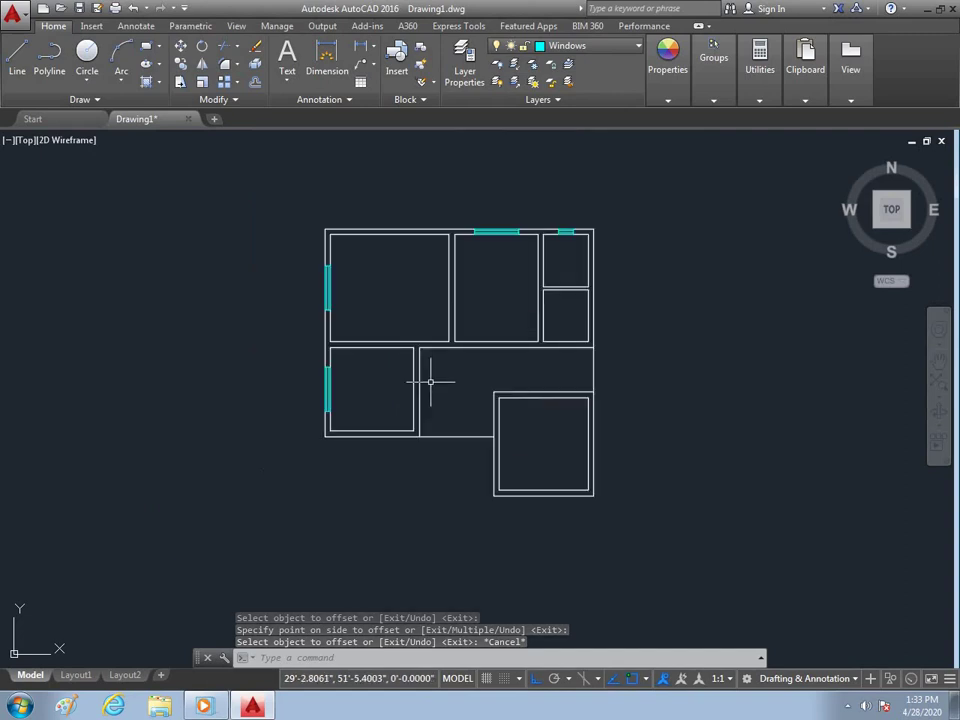
{"action": "scroll", "coordinate": [477, 356], "scroll_direction": "up", "scroll_amount": 2}
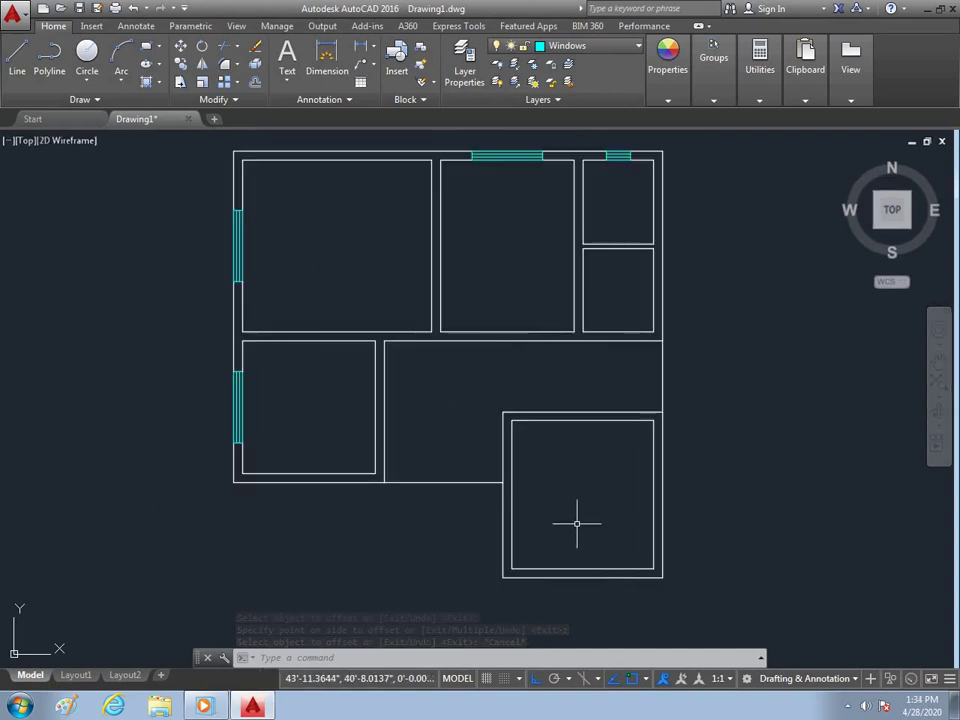
{"action": "key", "text": "Escape"}
{"action": "scroll", "coordinate": [574, 460], "scroll_direction": "down", "scroll_amount": 2}
{"action": "scroll", "coordinate": [590, 451], "scroll_direction": "up", "scroll_amount": 2}
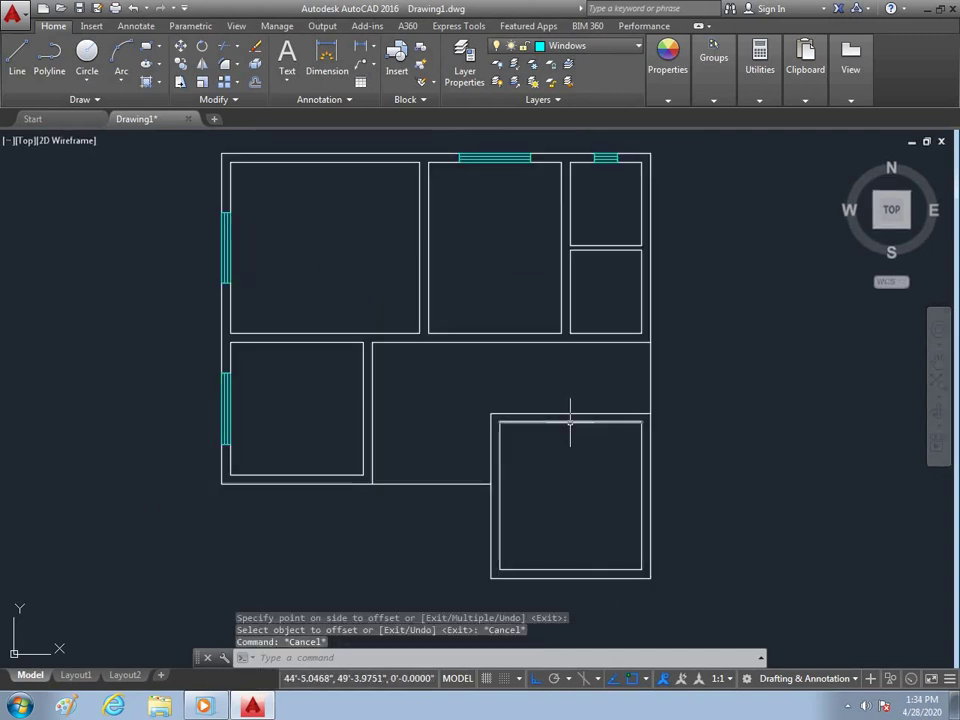
{"action": "scroll", "coordinate": [571, 406], "scroll_direction": "up", "scroll_amount": 2}
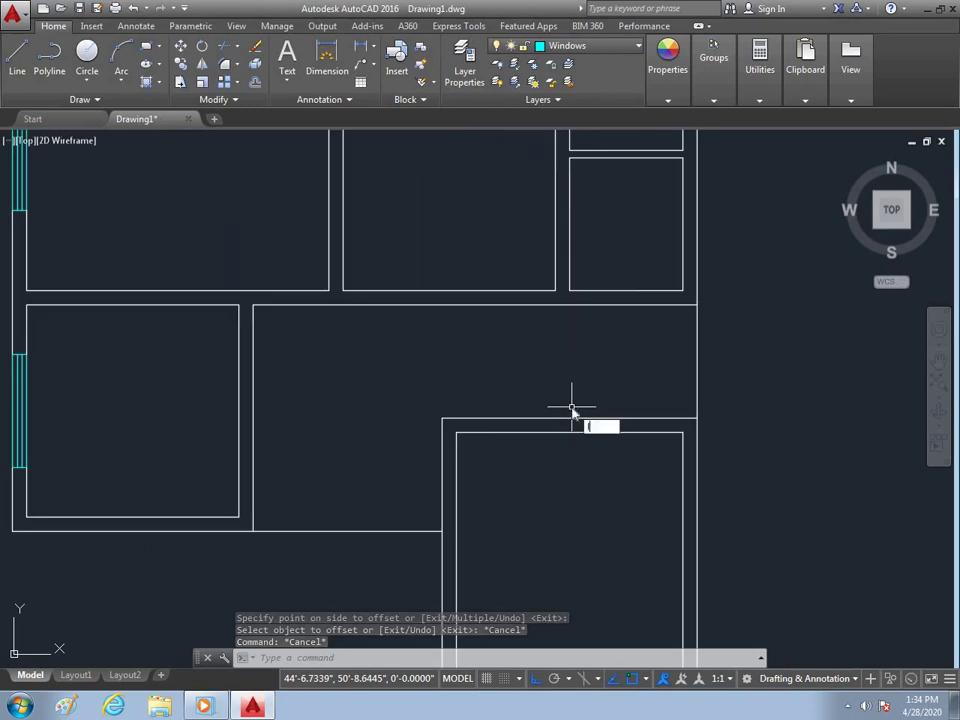
{"action": "key", "text": "Return"}
{"action": "left_click", "coordinate": [566, 432]}
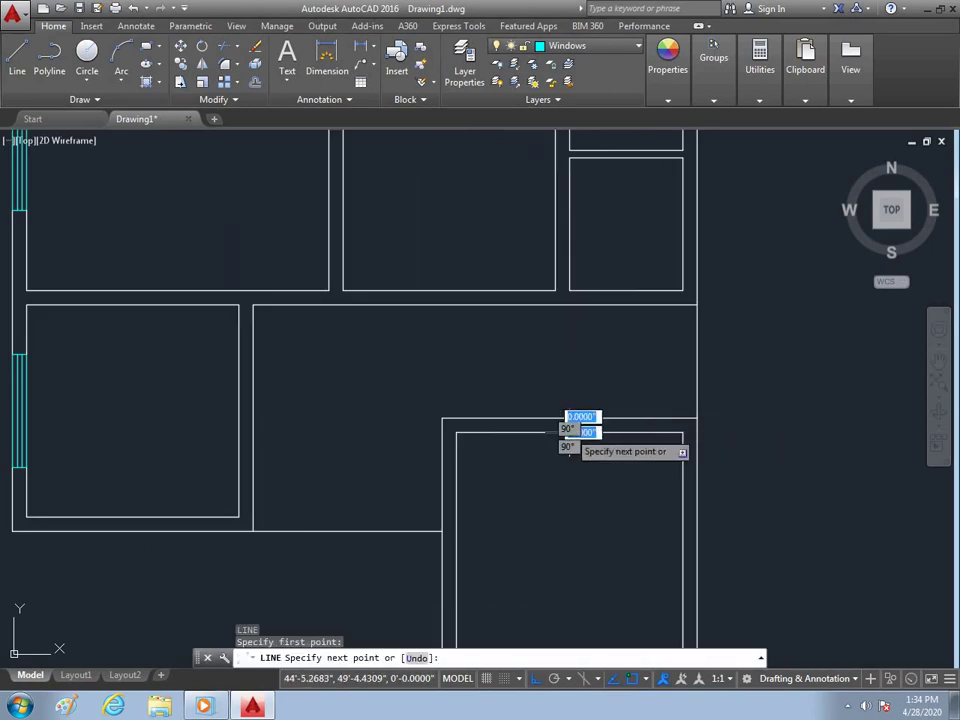
{"action": "left_click", "coordinate": [570, 419]}
{"action": "key", "text": "Escape"}
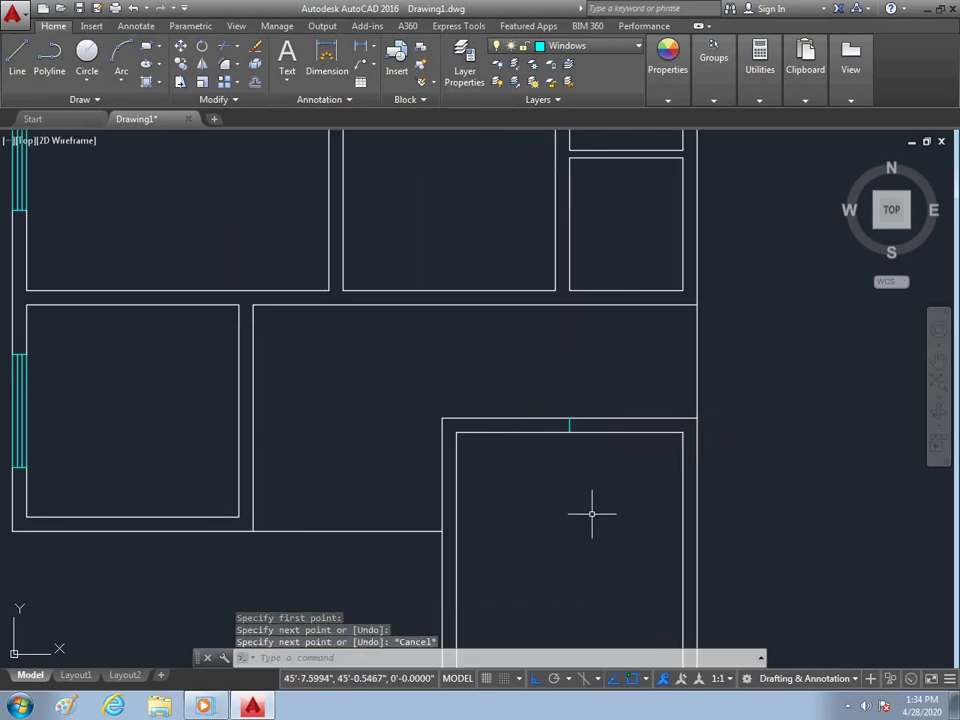
Step: Offset copies of the marker line to its right and left to bound the window opening
{"action": "type", "text": "o"}
{"action": "key", "text": "Return"}
{"action": "key", "text": "Return"}
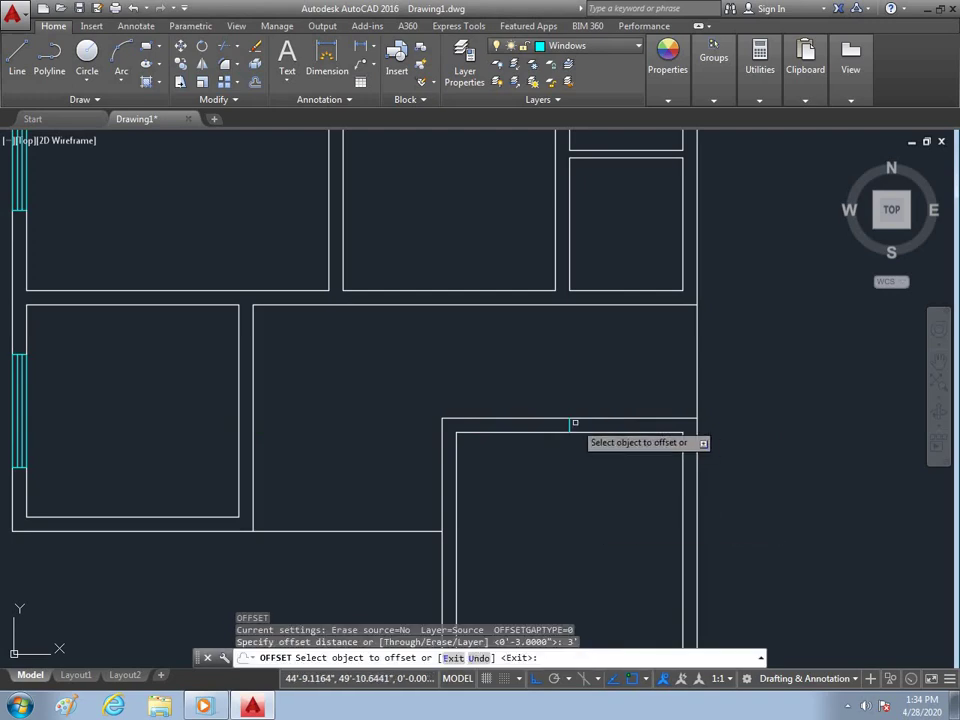
{"action": "left_click", "coordinate": [569, 427]}
{"action": "left_click", "coordinate": [622, 425]}
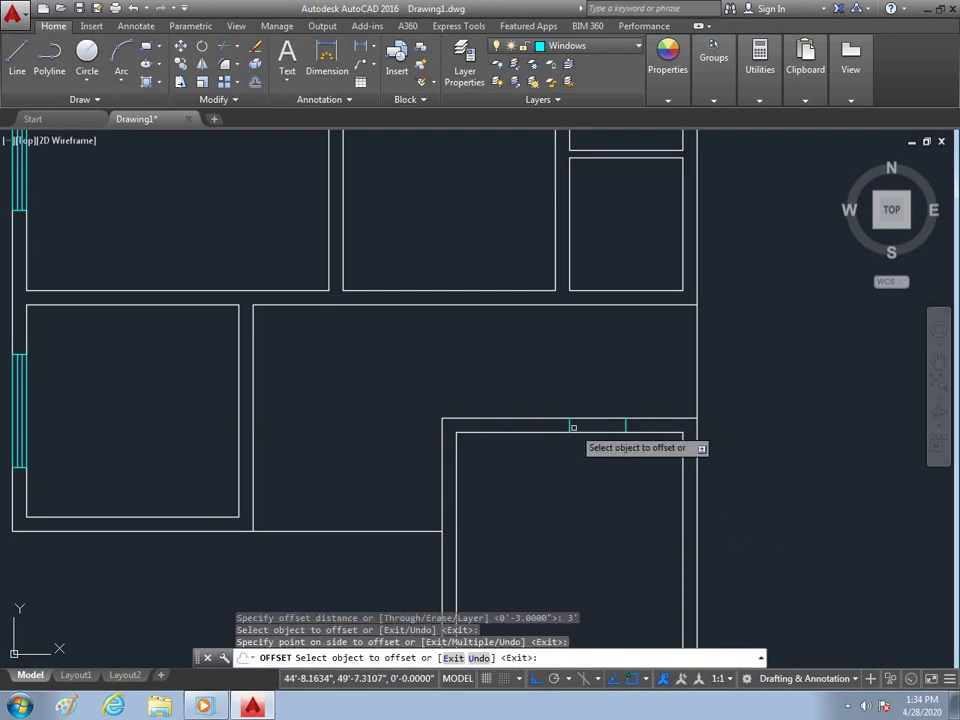
{"action": "left_click", "coordinate": [571, 427]}
{"action": "left_click", "coordinate": [536, 424]}
{"action": "key", "text": "Escape"}
{"action": "type", "text": "tr"}
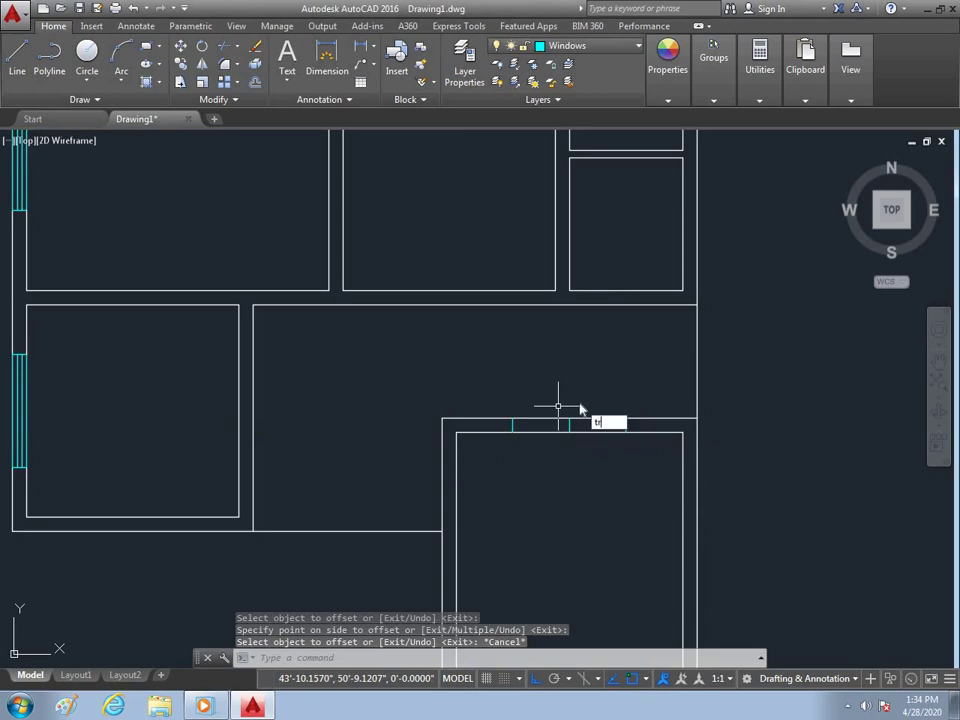
Step: Trim the wall lines inside the opening and erase the middle marker line
{"action": "key", "text": "Return"}
{"action": "key", "text": "Return"}
{"action": "left_click_drag", "start_coordinate": [600, 445], "coordinate": [590, 410]}
{"action": "mouse_move", "coordinate": [545, 445]}
{"action": "left_mouse_down"}
{"action": "mouse_move", "coordinate": [553, 420]}
{"action": "mouse_move", "coordinate": [546, 446]}
{"action": "left_mouse_up"}
{"action": "key", "text": "Escape"}
{"action": "type", "text": "e"}
{"action": "key", "text": "Return"}
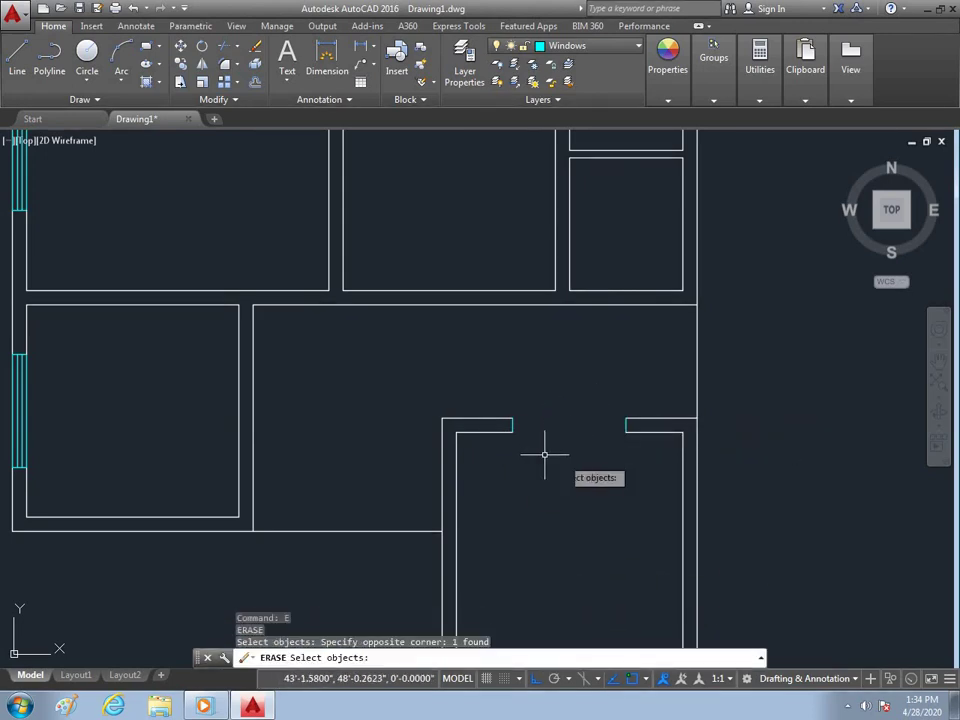
{"action": "key", "text": "Return"}
Step: Draw a line across the opening's outer edge
{"action": "type", "text": "l"}
{"action": "key", "text": "Return"}
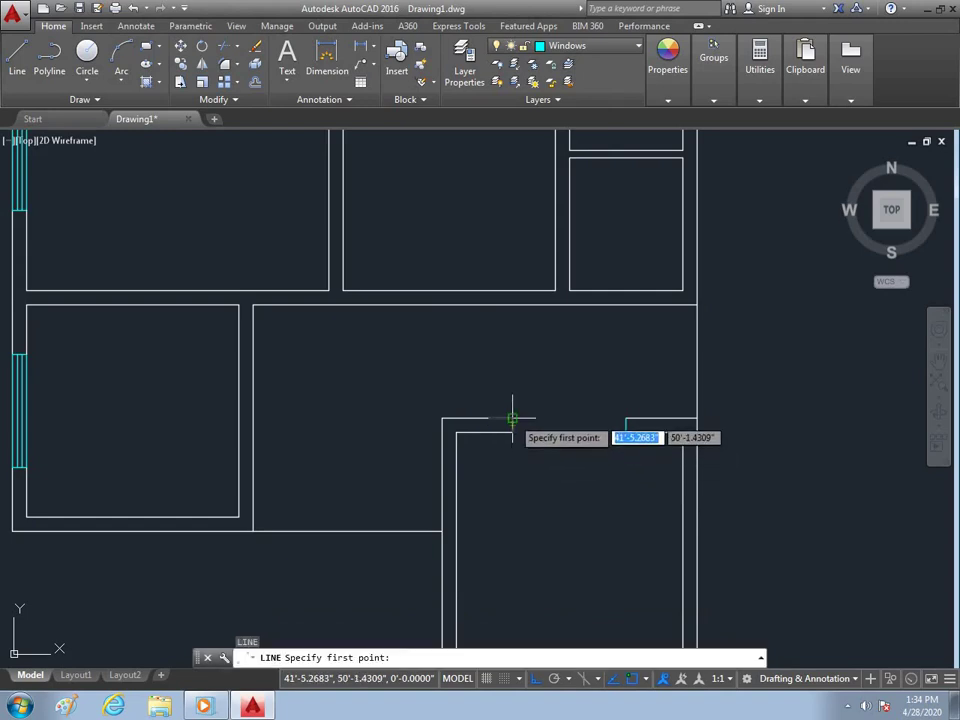
{"action": "left_click", "coordinate": [512, 419]}
{"action": "left_click", "coordinate": [625, 419]}
{"action": "key", "text": "Escape"}
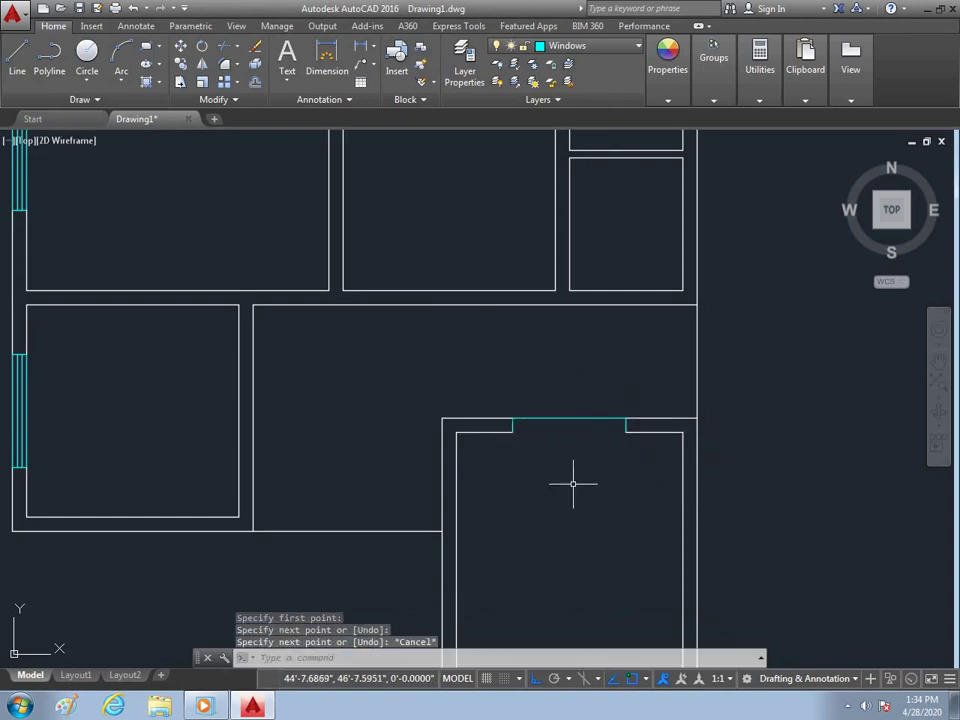
{"action": "type", "text": "o"}
Step: Offset the edge line inward at distance 3 repeatedly to form the window lines
{"action": "key", "text": "Return"}
{"action": "type", "text": "3"}
{"action": "key", "text": "Return"}
{"action": "left_click", "coordinate": [572, 420]}
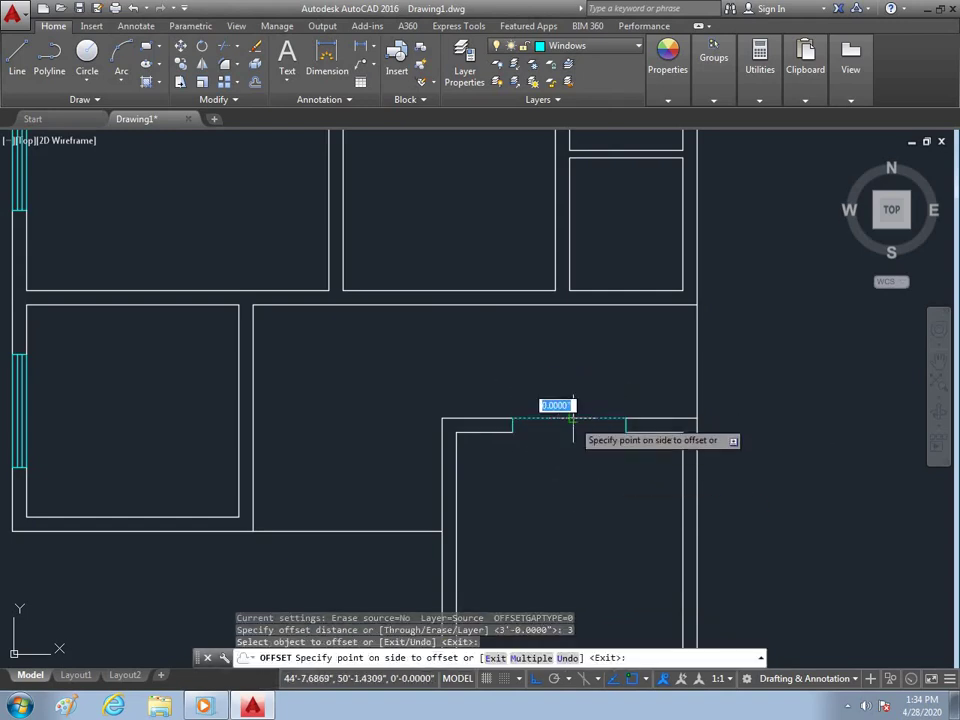
{"action": "left_click", "coordinate": [573, 428]}
{"action": "left_click", "coordinate": [572, 421]}
{"action": "left_click", "coordinate": [572, 428]}
{"action": "left_click", "coordinate": [572, 424]}
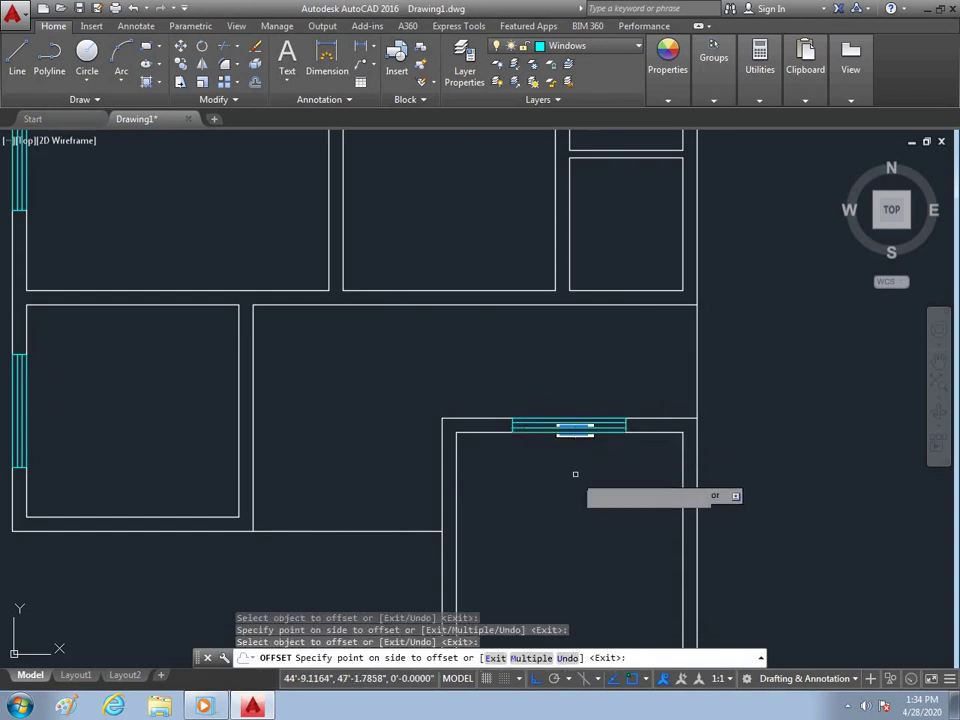
{"action": "key", "text": "Escape"}
{"action": "scroll", "coordinate": [632, 419], "scroll_direction": "down", "scroll_amount": 2}
{"action": "middle_click_drag", "start_coordinate": [578, 469], "coordinate": [602, 444]}
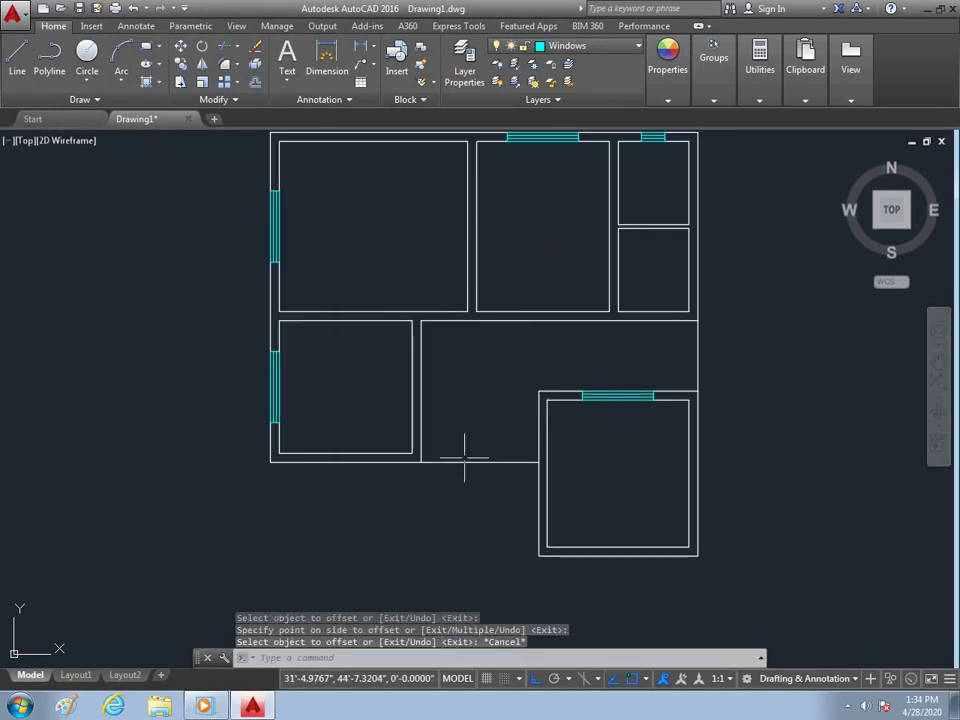
{"action": "scroll", "coordinate": [464, 458], "scroll_direction": "down", "scroll_amount": 2}
{"action": "scroll", "coordinate": [452, 433], "scroll_direction": "up", "scroll_amount": 2}
{"action": "scroll", "coordinate": [444, 446], "scroll_direction": "down", "scroll_amount": 2}
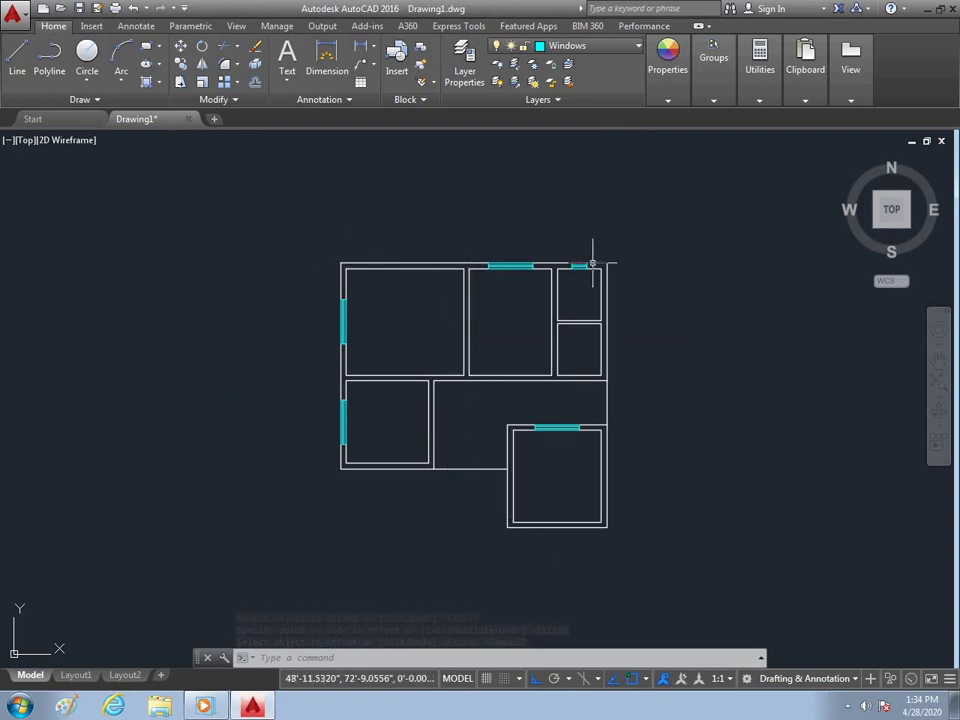
{"action": "scroll", "coordinate": [592, 264], "scroll_direction": "up", "scroll_amount": 2}
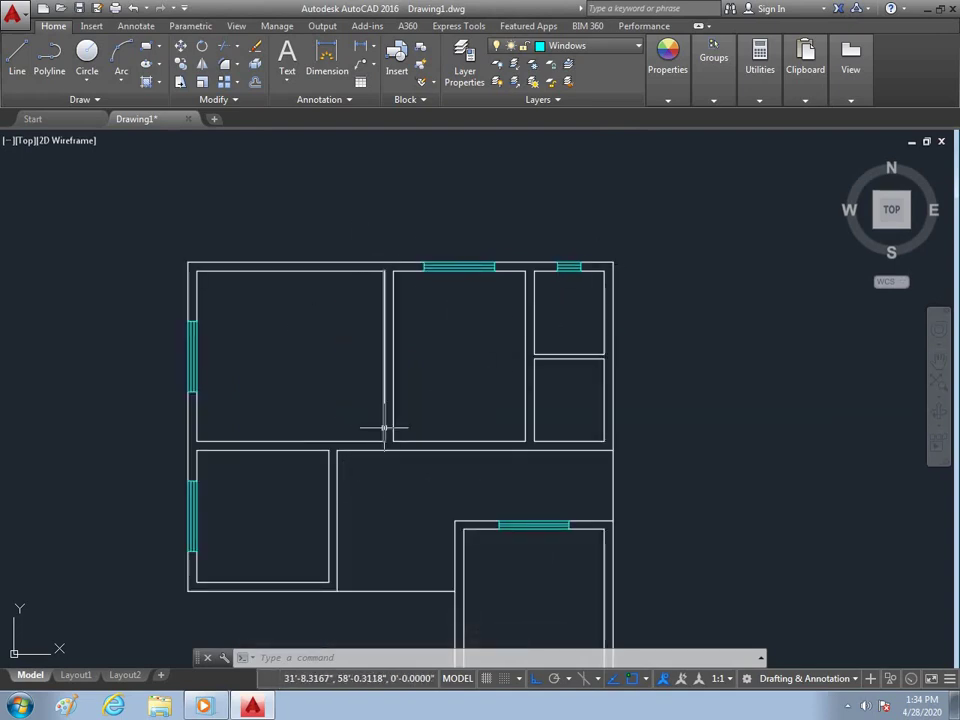
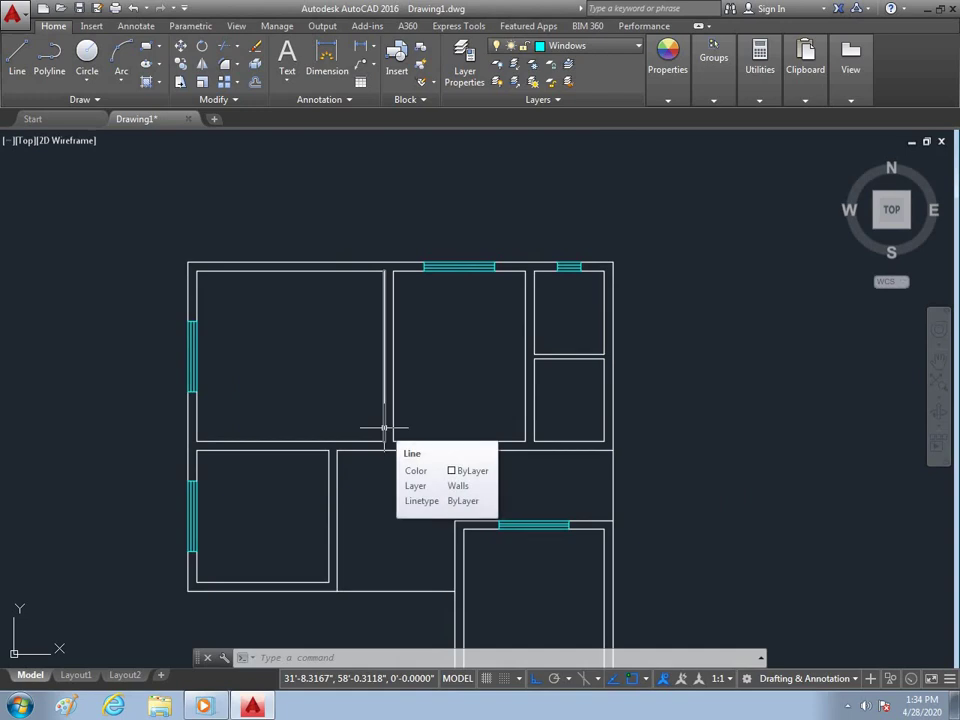
Step: Make Doors the current layer
{"action": "left_click", "coordinate": [594, 47]}
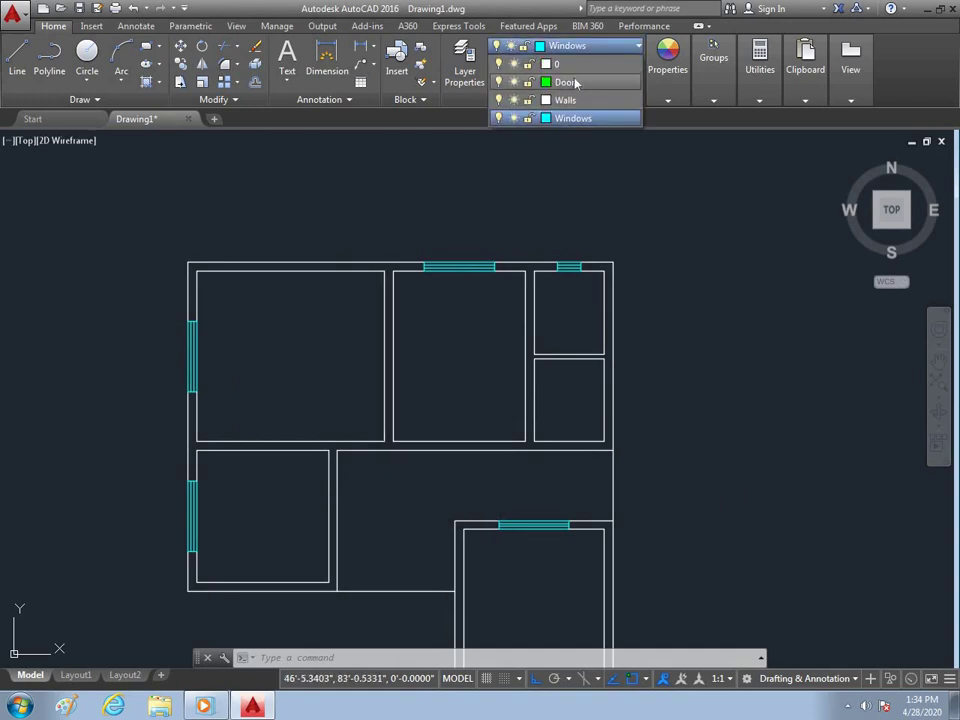
{"action": "left_click", "coordinate": [566, 82]}
{"action": "scroll", "coordinate": [326, 461], "scroll_direction": "up", "scroll_amount": 2}
{"action": "scroll", "coordinate": [450, 461], "scroll_direction": "down", "scroll_amount": 5}
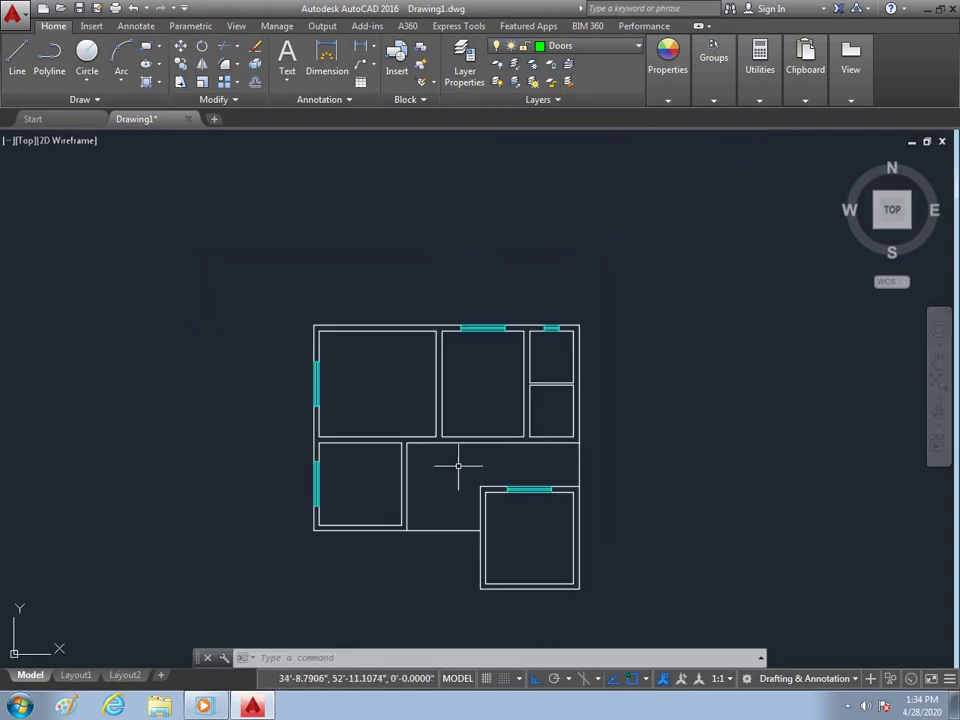
{"action": "scroll", "coordinate": [506, 461], "scroll_direction": "up", "scroll_amount": 5}
{"action": "scroll", "coordinate": [510, 470], "scroll_direction": "down", "scroll_amount": 2}
{"action": "scroll", "coordinate": [510, 469], "scroll_direction": "up", "scroll_amount": 4}
{"action": "scroll", "coordinate": [504, 443], "scroll_direction": "down", "scroll_amount": 2}
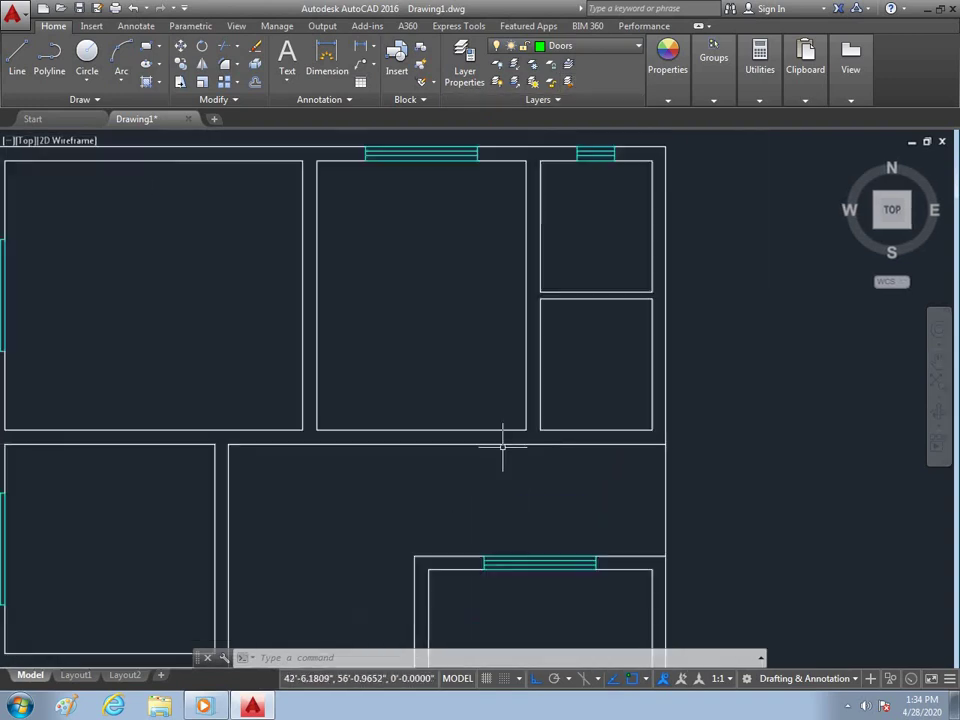
{"action": "scroll", "coordinate": [465, 508], "scroll_direction": "down", "scroll_amount": 2}
{"action": "scroll", "coordinate": [304, 468], "scroll_direction": "up", "scroll_amount": 2}
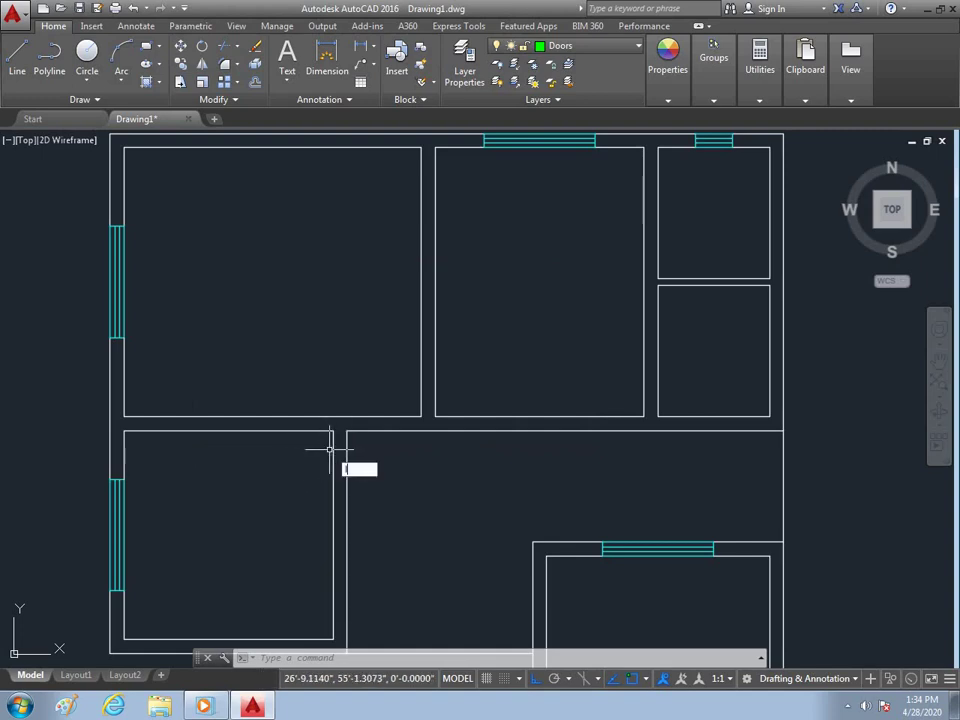
Step: Draw a green line across the end of the interior wall
{"action": "key", "text": "Return"}
{"action": "left_click", "coordinate": [336, 431]}
{"action": "key", "text": "Escape"}
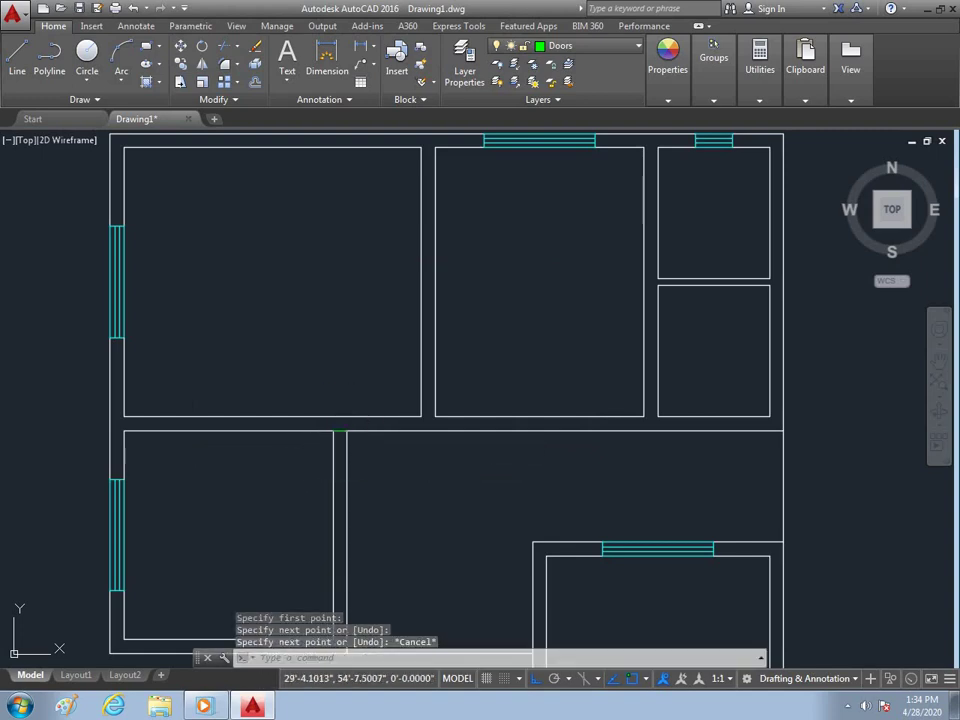
{"action": "scroll", "coordinate": [274, 392], "scroll_direction": "up", "scroll_amount": 3}
{"action": "scroll", "coordinate": [425, 400], "scroll_direction": "down", "scroll_amount": 3}
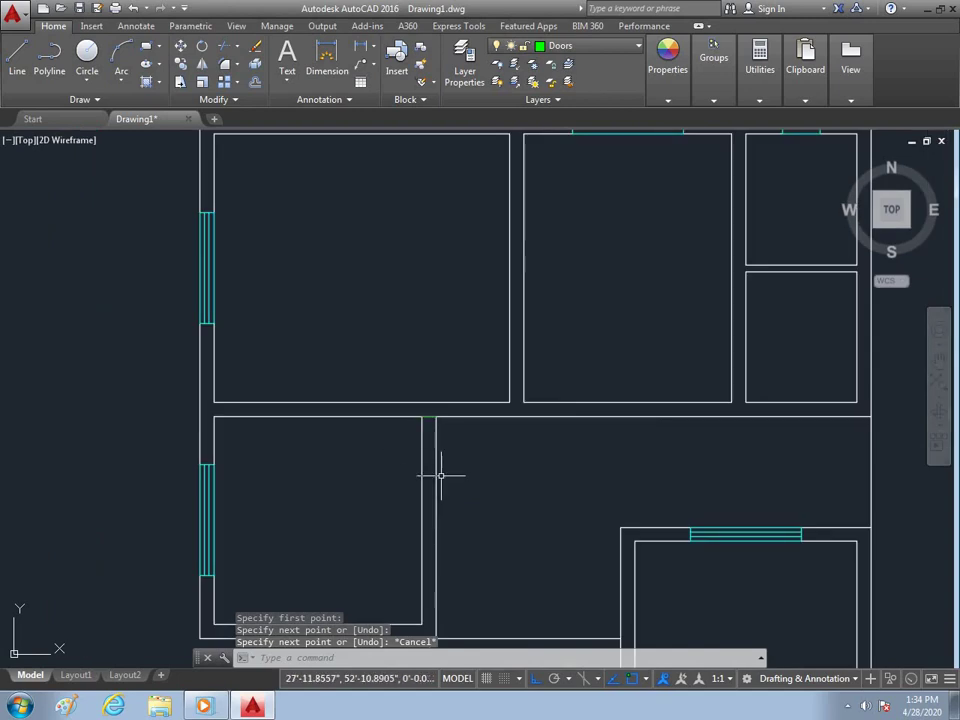
{"action": "type", "text": "o"}
Step: Offset the door line 3'6 downward across the wall to mark the opening
{"action": "key", "text": "Return"}
{"action": "type", "text": "4.5"}
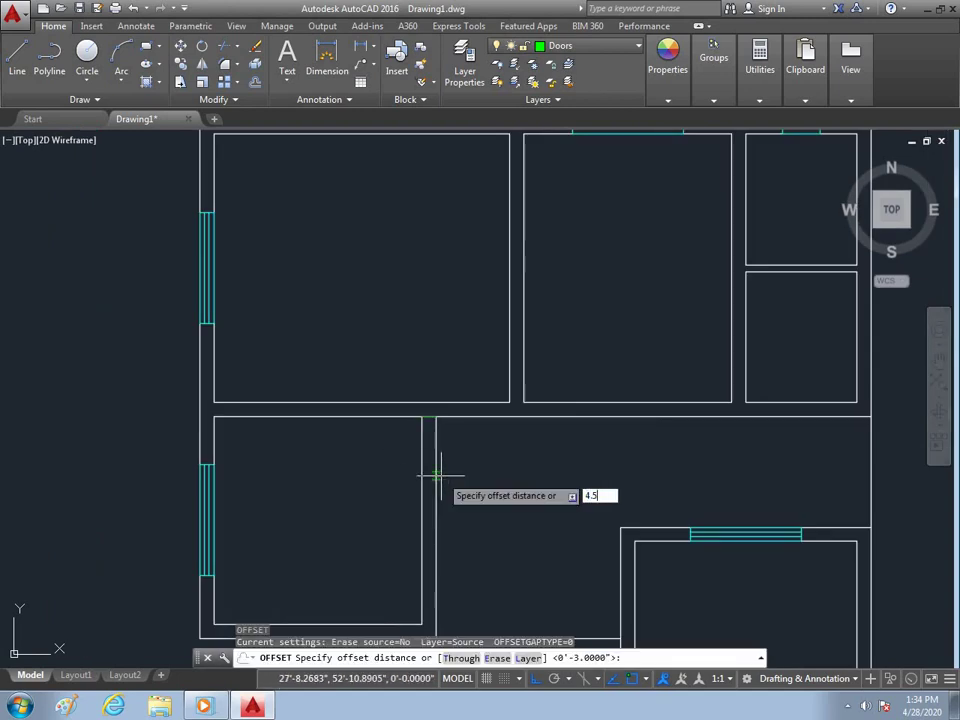
{"action": "key", "text": "Return"}
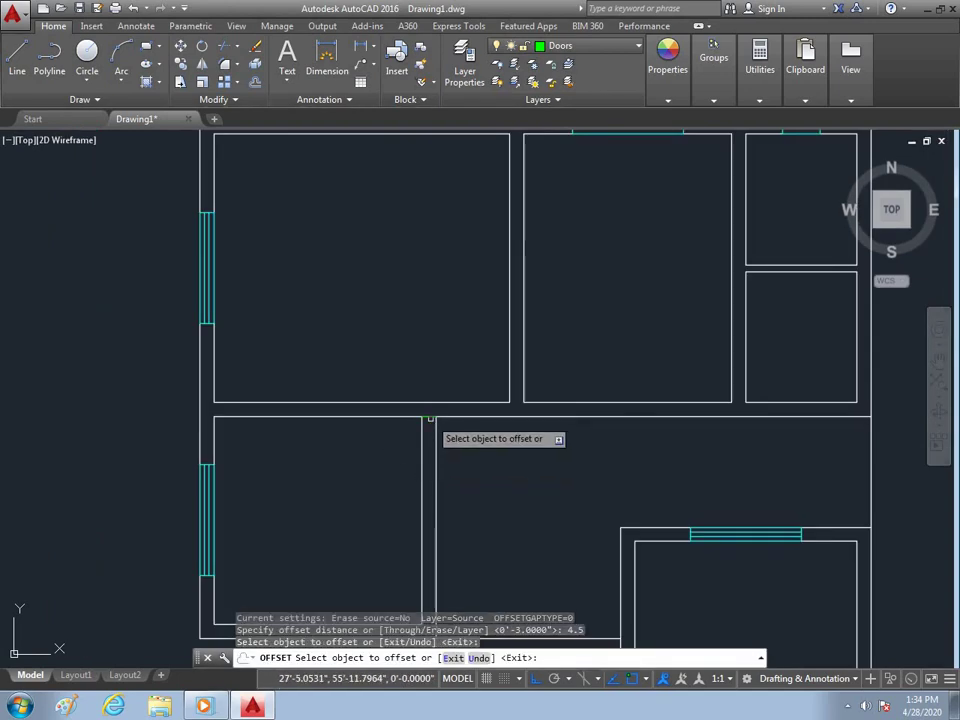
{"action": "left_click", "coordinate": [429, 415]}
{"action": "key", "text": "Escape"}
{"action": "scroll", "coordinate": [422, 440], "scroll_direction": "up", "scroll_amount": 4}
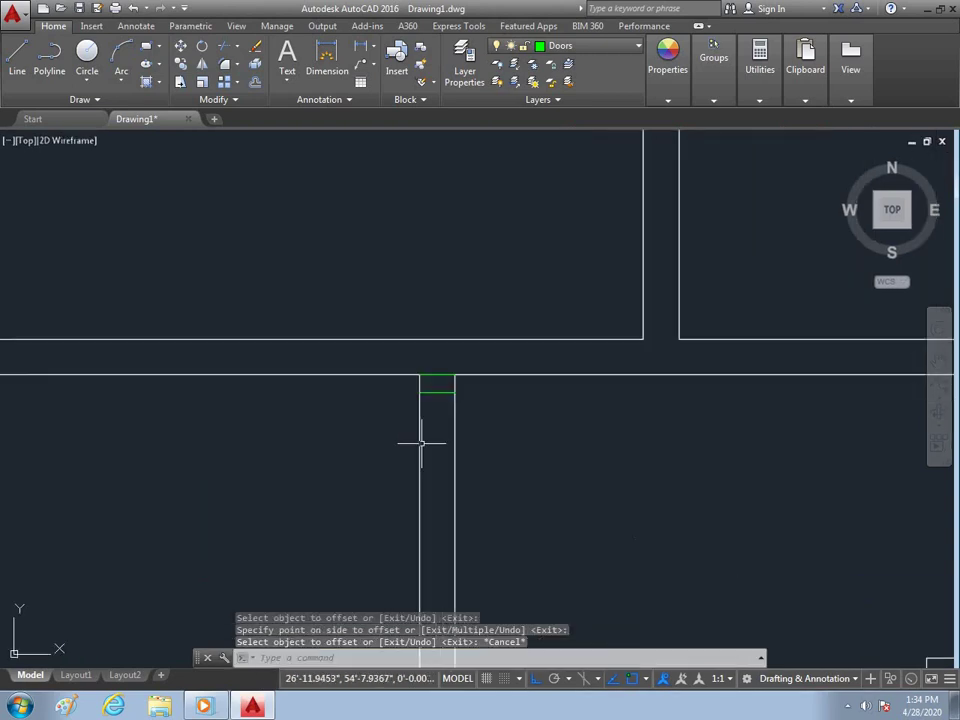
{"action": "key", "text": "Return"}
{"action": "scroll", "coordinate": [410, 430], "scroll_direction": "down", "scroll_amount": 3}
{"action": "scroll", "coordinate": [454, 372], "scroll_direction": "up", "scroll_amount": 3}
{"action": "type", "text": "3'6"}
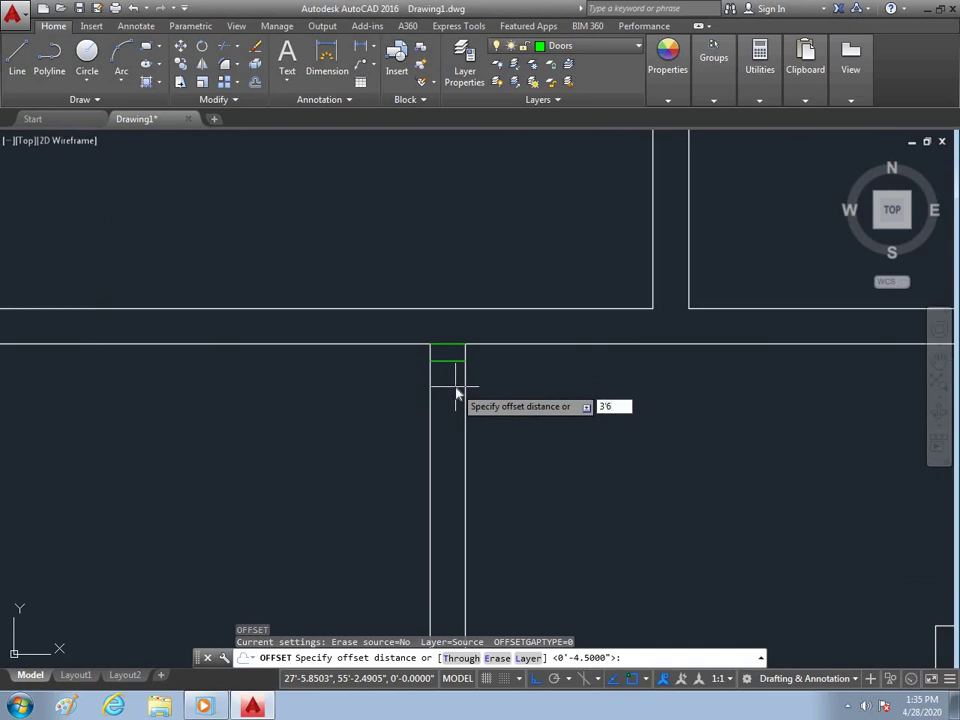
{"action": "key", "text": "Return"}
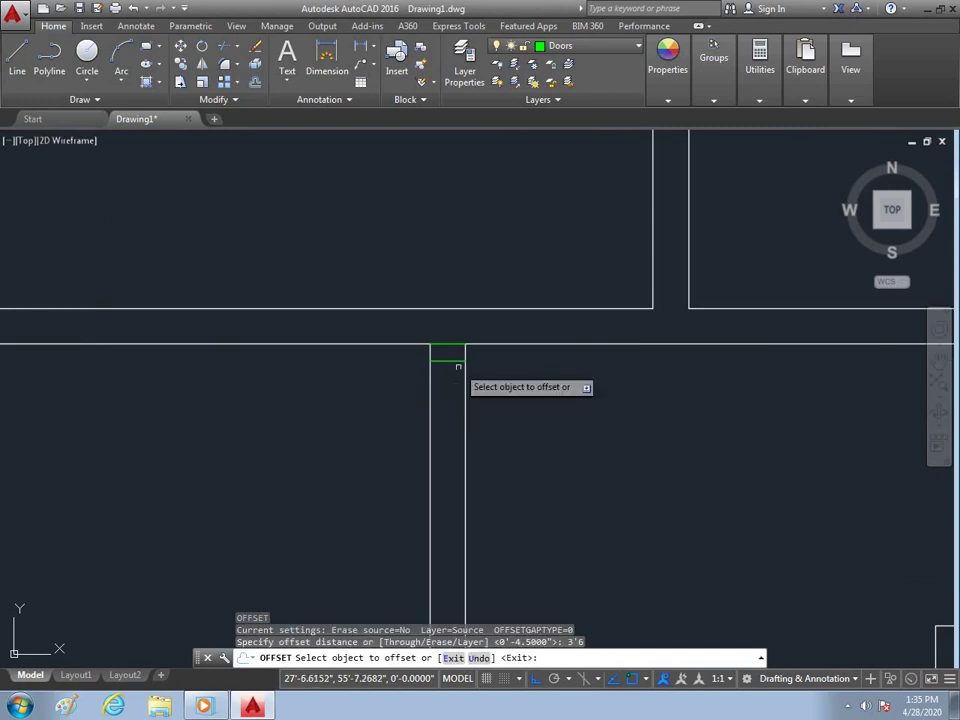
{"action": "left_click", "coordinate": [449, 362]}
{"action": "left_click", "coordinate": [465, 462]}
{"action": "key", "text": "Escape"}
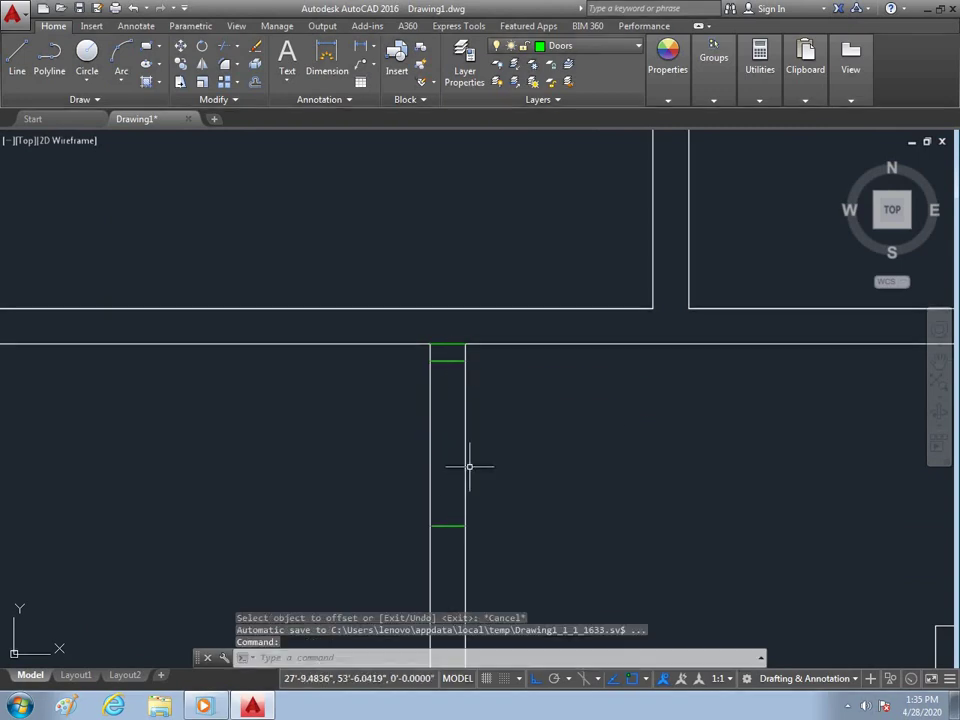
Step: Trim the wall lines out of the door opening and erase the leftover wall line
{"action": "type", "text": "r"}
{"action": "key", "text": "Return"}
{"action": "key", "text": "Return"}
{"action": "left_click", "coordinate": [505, 438]}
{"action": "left_click", "coordinate": [418, 463]}
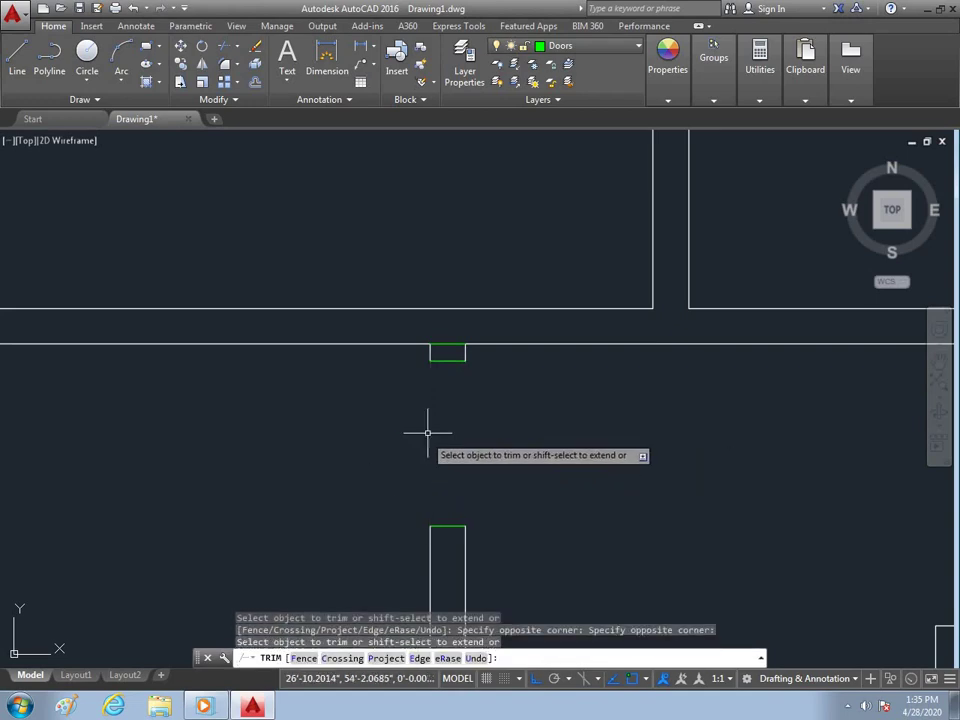
{"action": "key", "text": "Escape"}
{"action": "key", "text": "Return"}
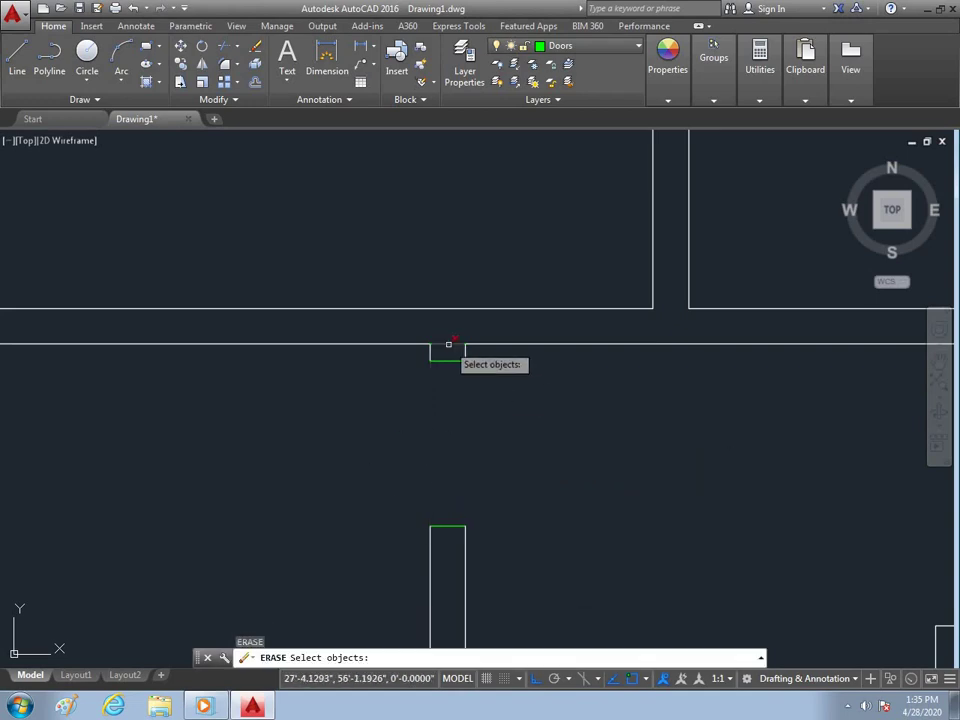
{"action": "left_click", "coordinate": [449, 344]}
{"action": "key", "text": "Return"}
{"action": "type", "text": "o"}
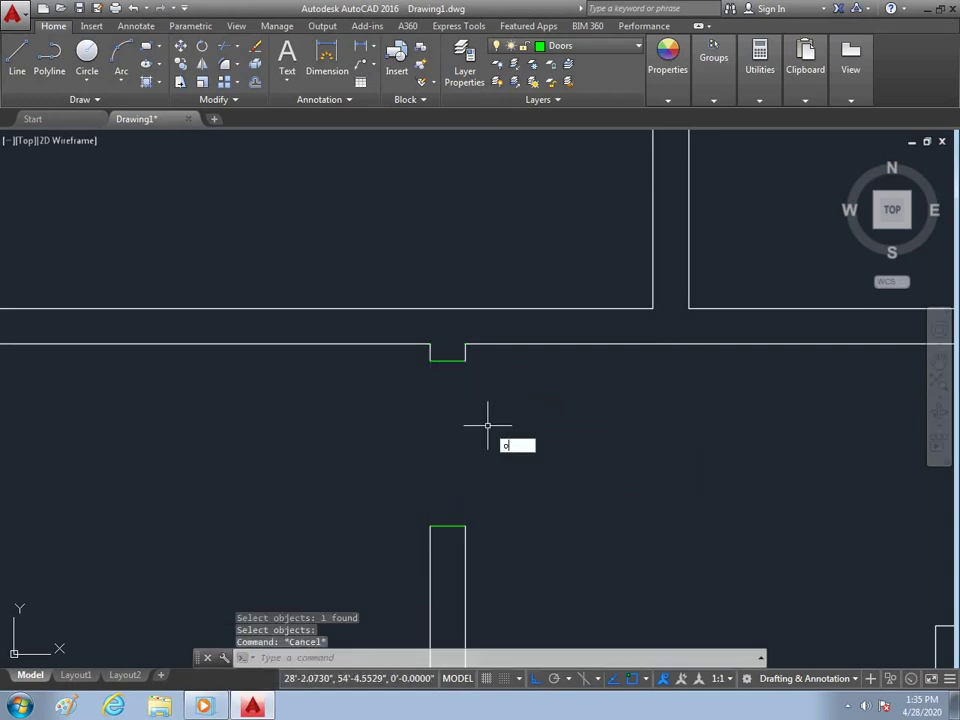
Step: Offset the upper and lower green door lines 2 inward to form jambs
{"action": "key", "text": "Return"}
{"action": "type", "text": "2"}
{"action": "key", "text": "Return"}
{"action": "left_click", "coordinate": [447, 360]}
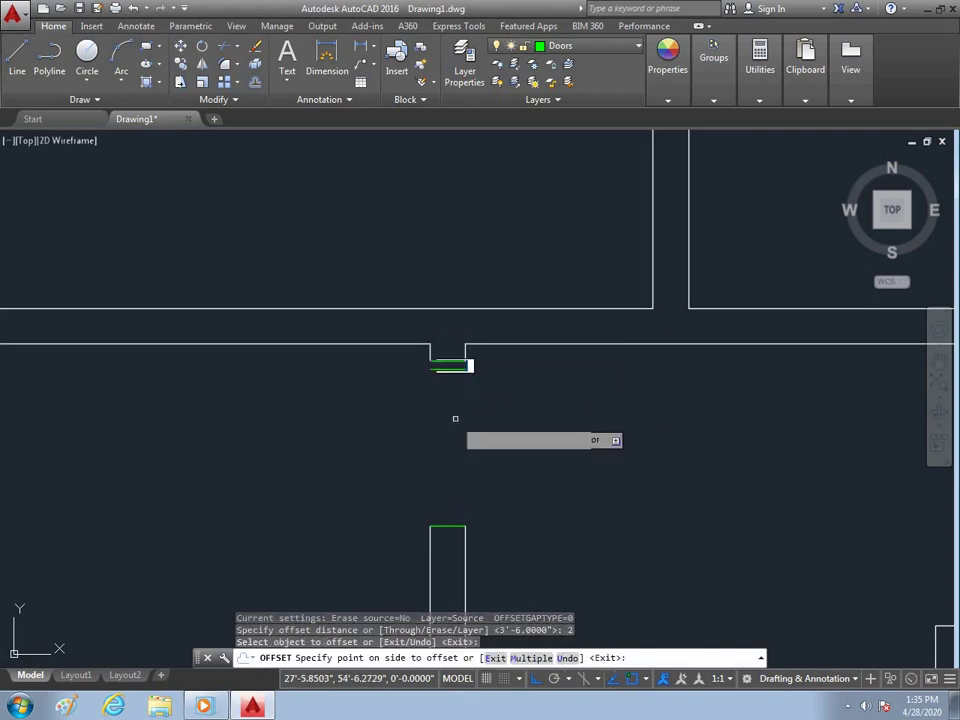
{"action": "left_click", "coordinate": [455, 418]}
{"action": "left_click", "coordinate": [441, 525]}
{"action": "left_click", "coordinate": [444, 456]}
{"action": "key", "text": "Escape"}
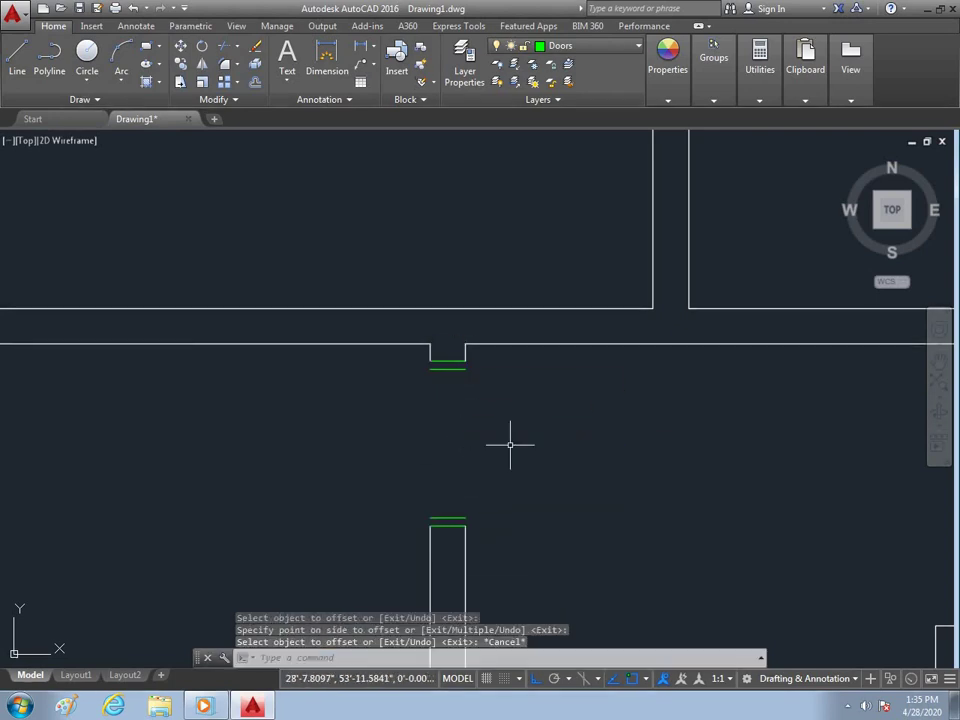
Step: Draw a vertical door panel line between the lower and upper door lines
{"action": "key", "text": "l"}
{"action": "key", "text": "Return"}
{"action": "left_click", "coordinate": [447, 521]}
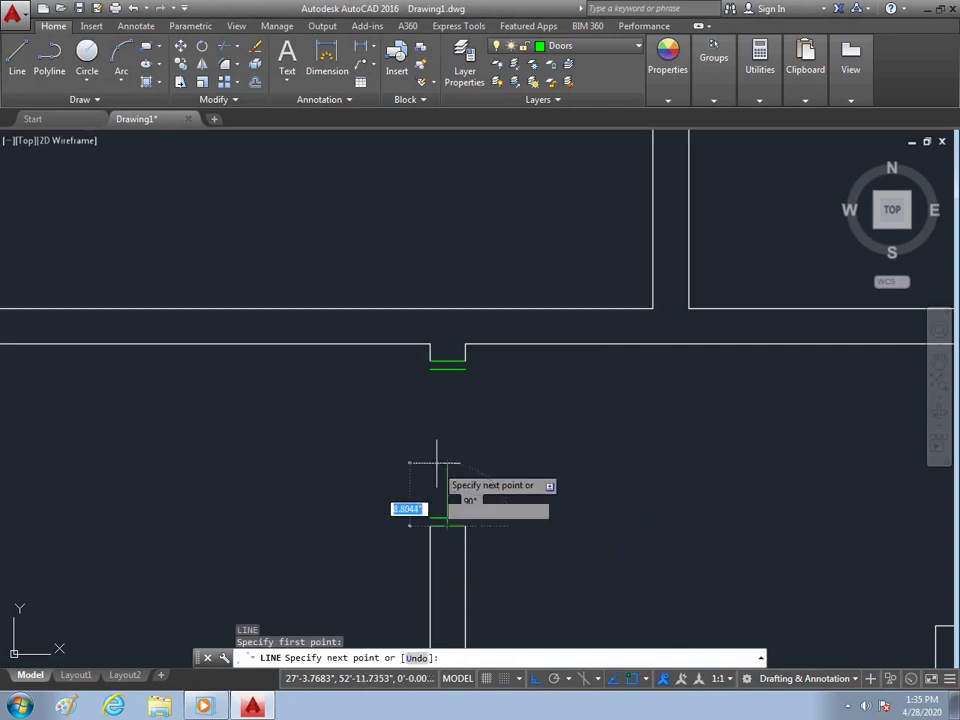
{"action": "left_click", "coordinate": [447, 362]}
{"action": "key", "text": "Return"}
{"action": "scroll", "coordinate": [467, 438], "scroll_direction": "down", "scroll_amount": 2}
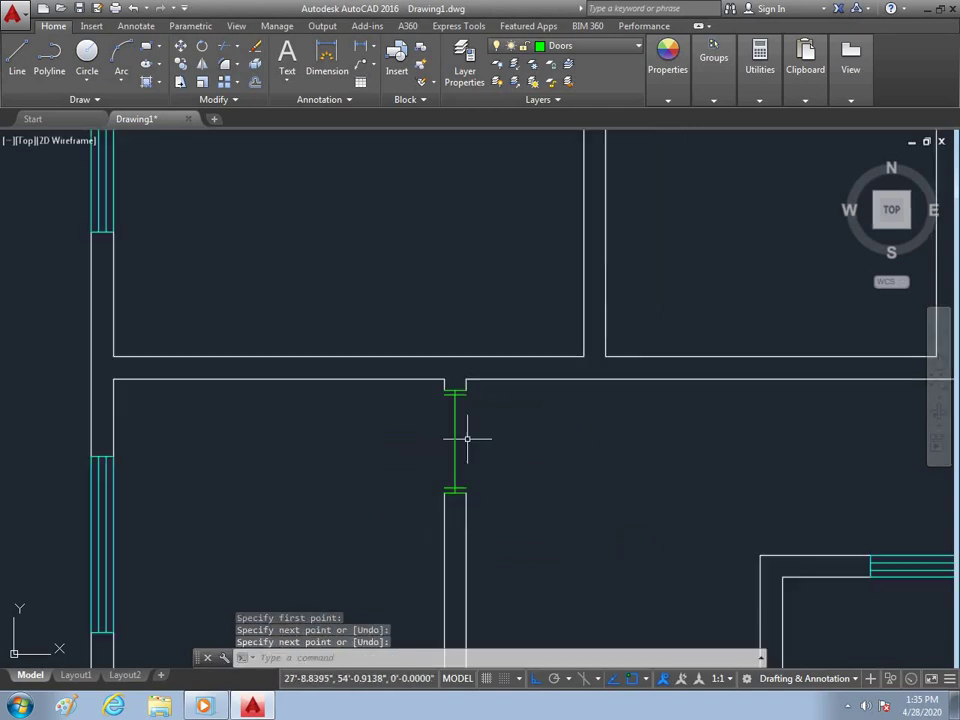
{"action": "scroll", "coordinate": [467, 438], "scroll_direction": "up", "scroll_amount": 2}
Step: Draw the swing circle from the panel's top end and extend the short door line to it
{"action": "key", "text": "c"}
{"action": "key", "text": "Return"}
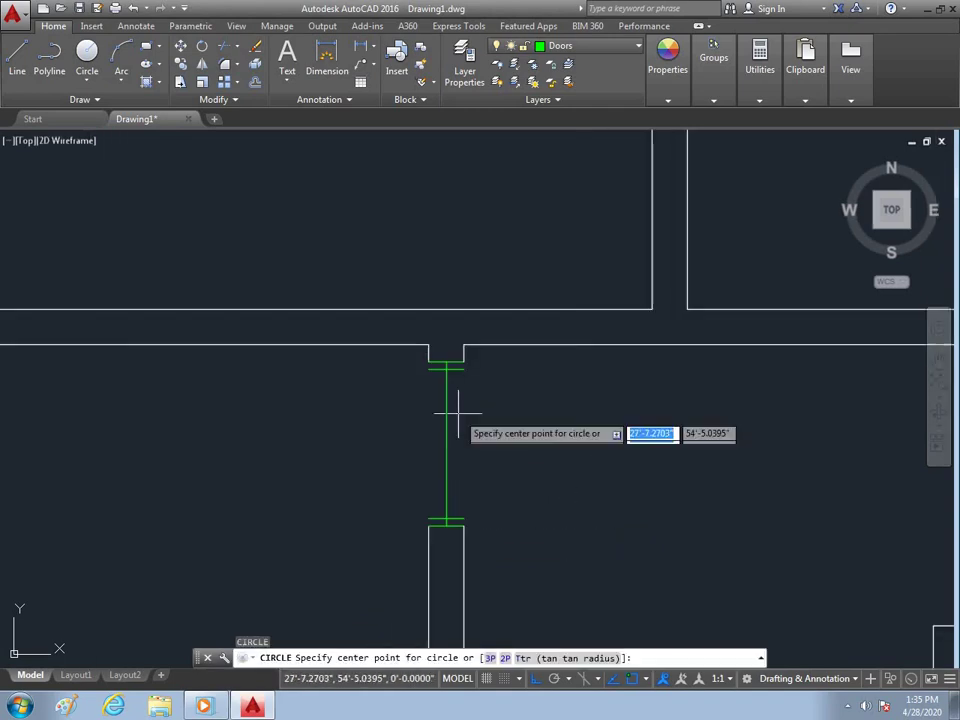
{"action": "left_click", "coordinate": [446, 366]}
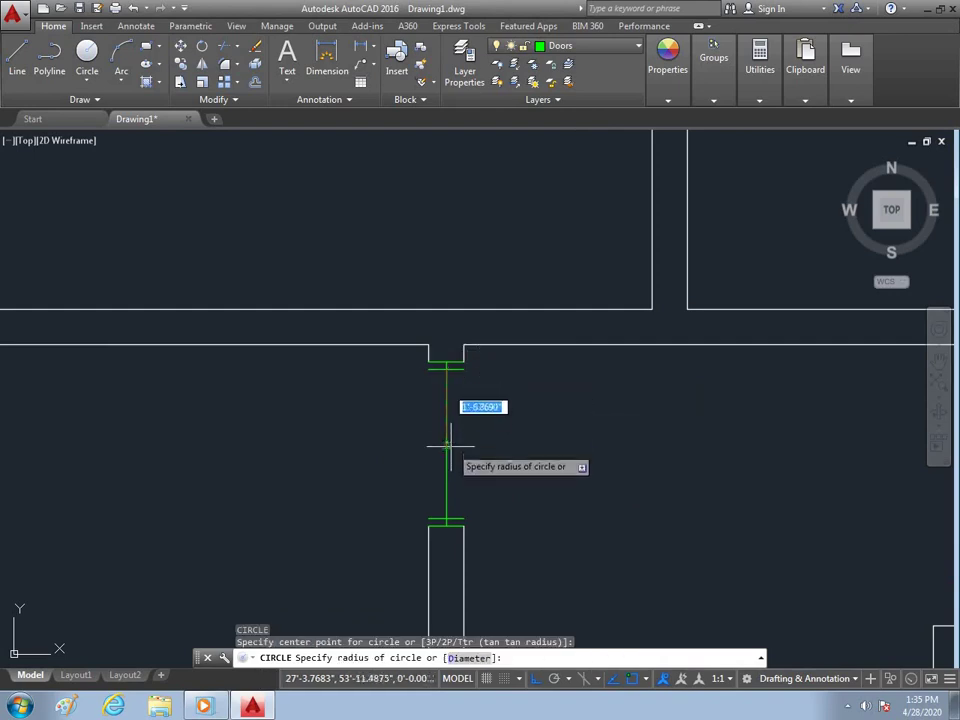
{"action": "left_click", "coordinate": [446, 519]}
{"action": "key", "text": "Escape"}
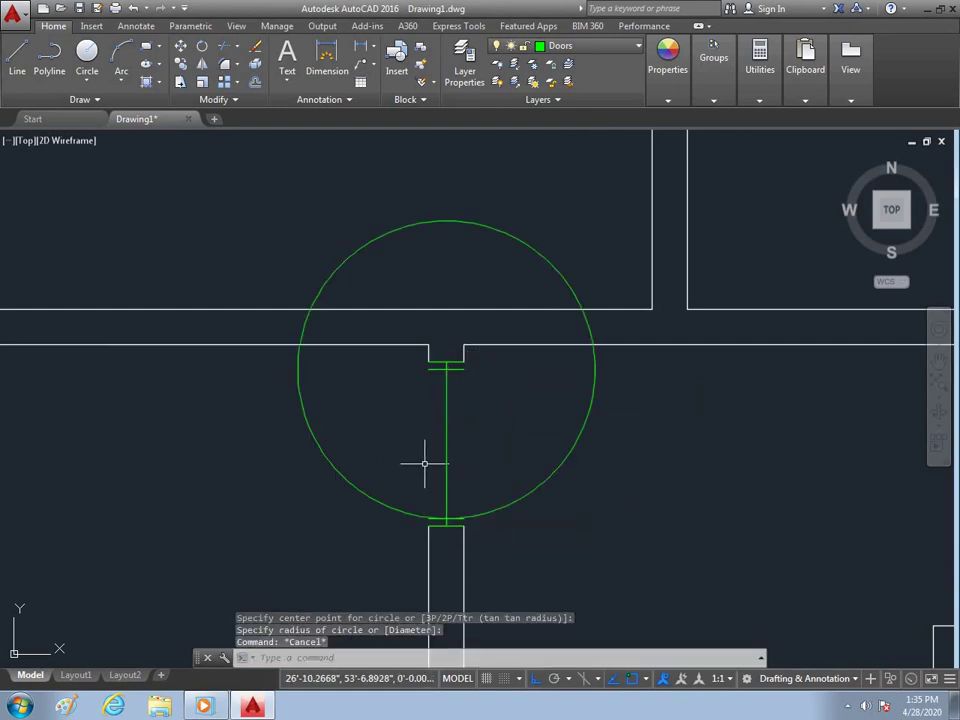
{"action": "type", "text": "ex"}
{"action": "key", "text": "Return"}
{"action": "key", "text": "Return"}
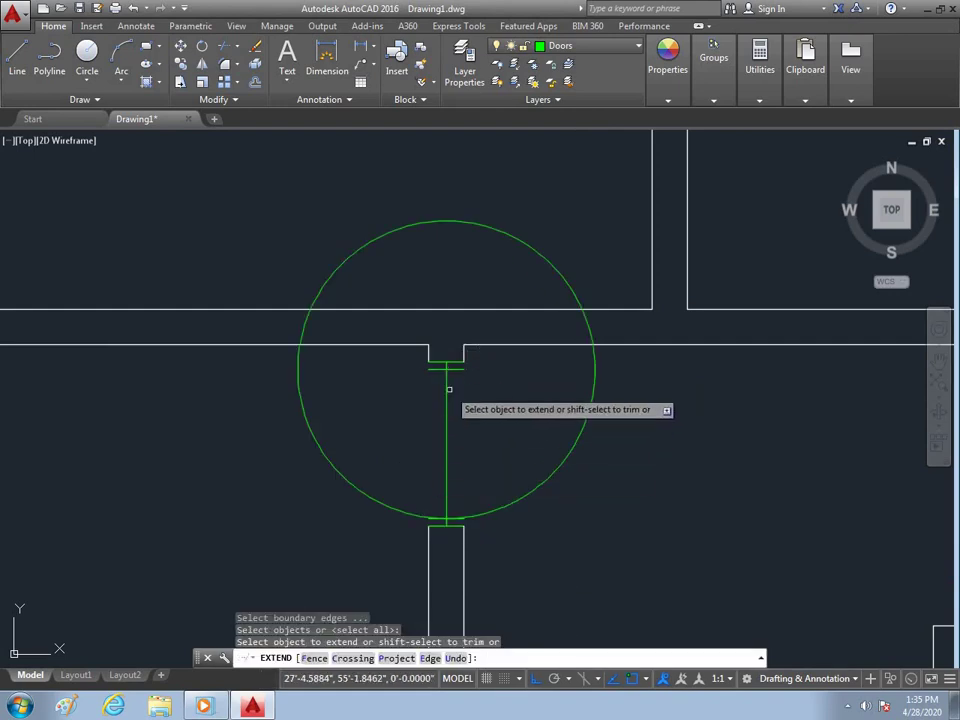
{"action": "left_click", "coordinate": [434, 369]}
{"action": "key", "text": "Escape"}
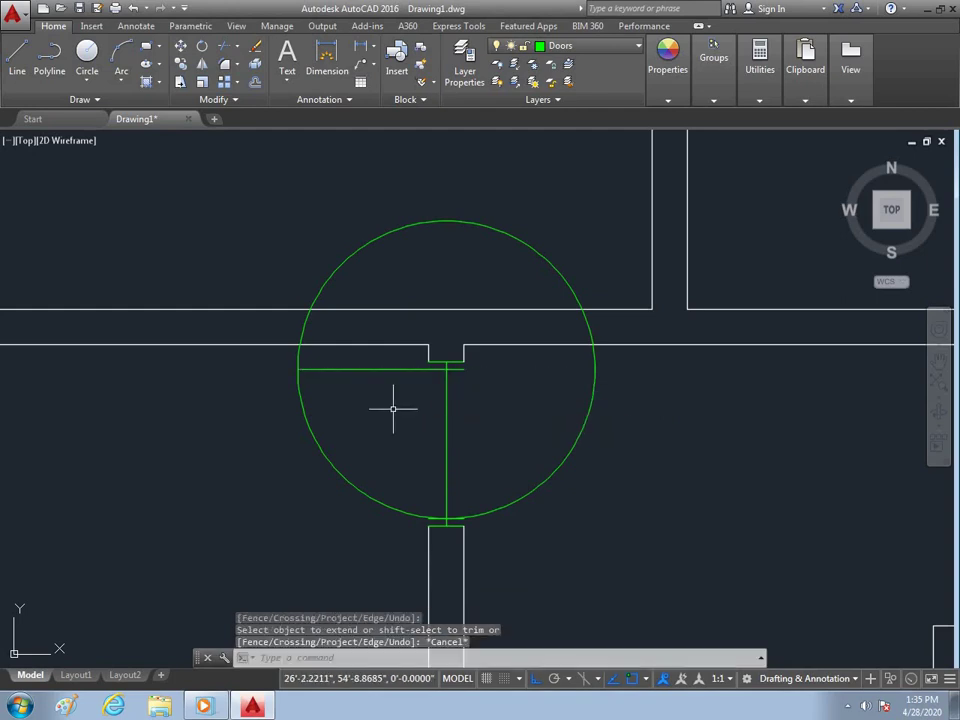
{"action": "type", "text": "tr"}
Step: Trim the circle down to a quarter swing arc and remove the vertical panel line
{"action": "key", "text": "Return"}
{"action": "key", "text": "Return"}
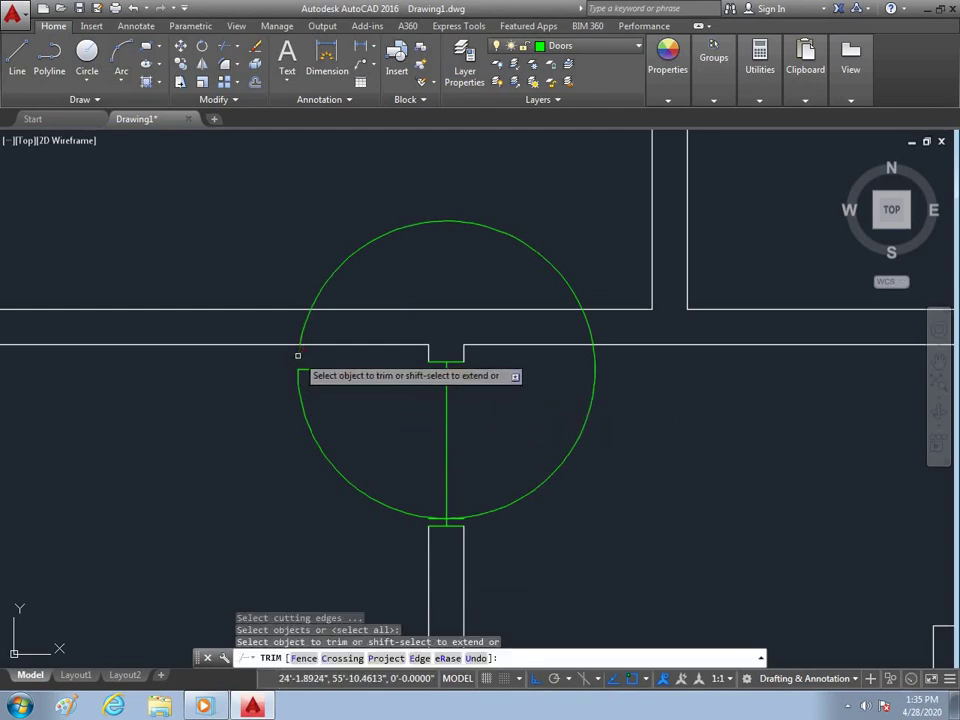
{"action": "left_click", "coordinate": [306, 326]}
{"action": "left_click", "coordinate": [343, 261]}
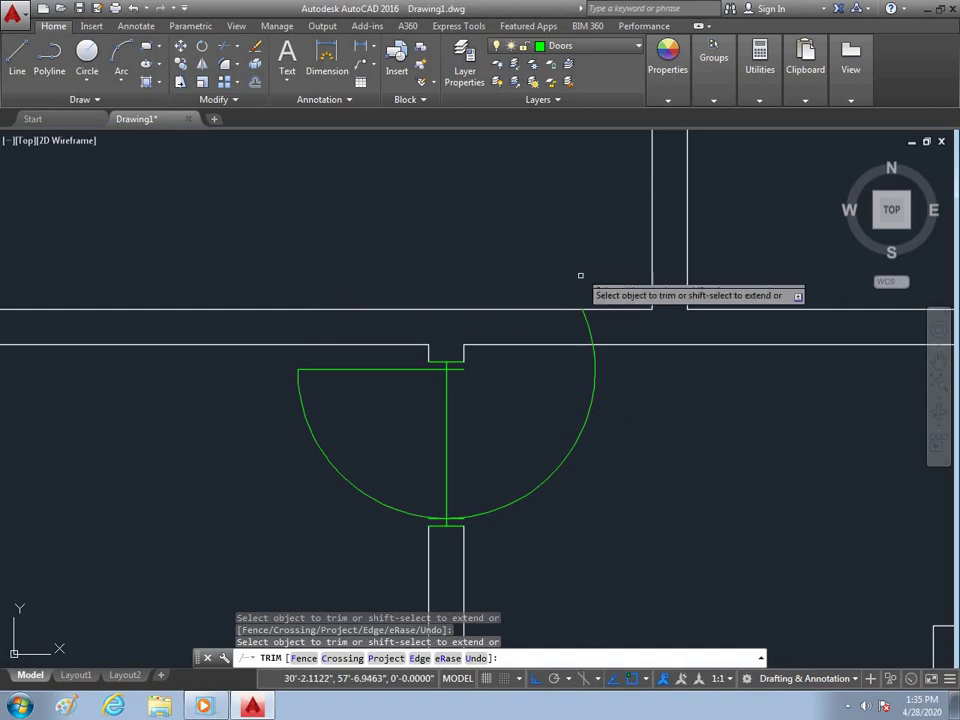
{"action": "left_click", "coordinate": [584, 321]}
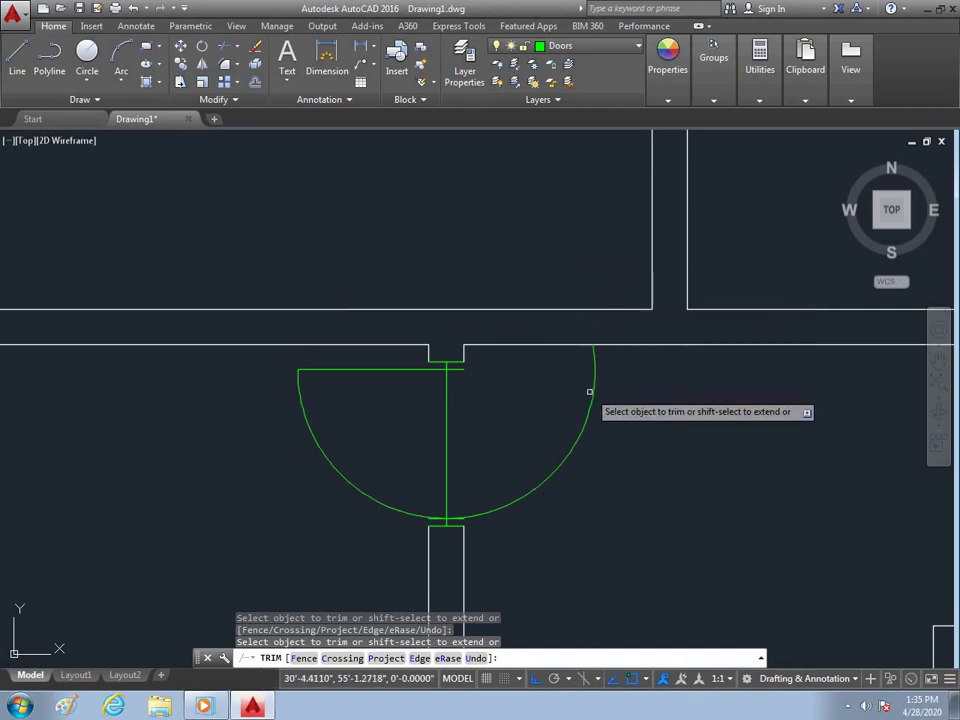
{"action": "left_click", "coordinate": [591, 394]}
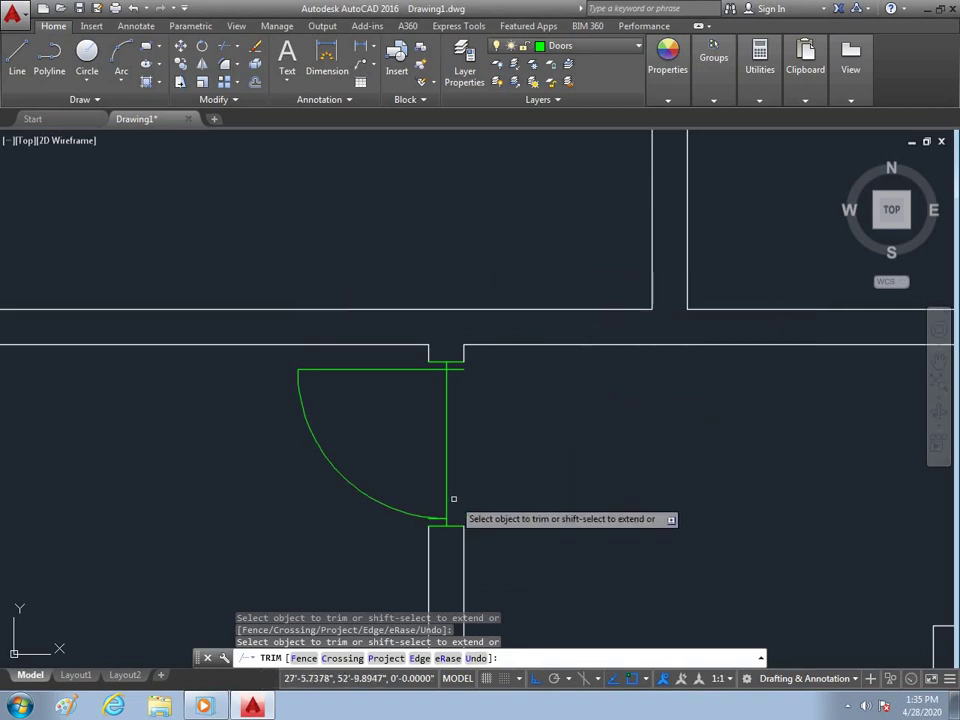
{"action": "left_click", "coordinate": [452, 481]}
{"action": "left_click", "coordinate": [441, 476]}
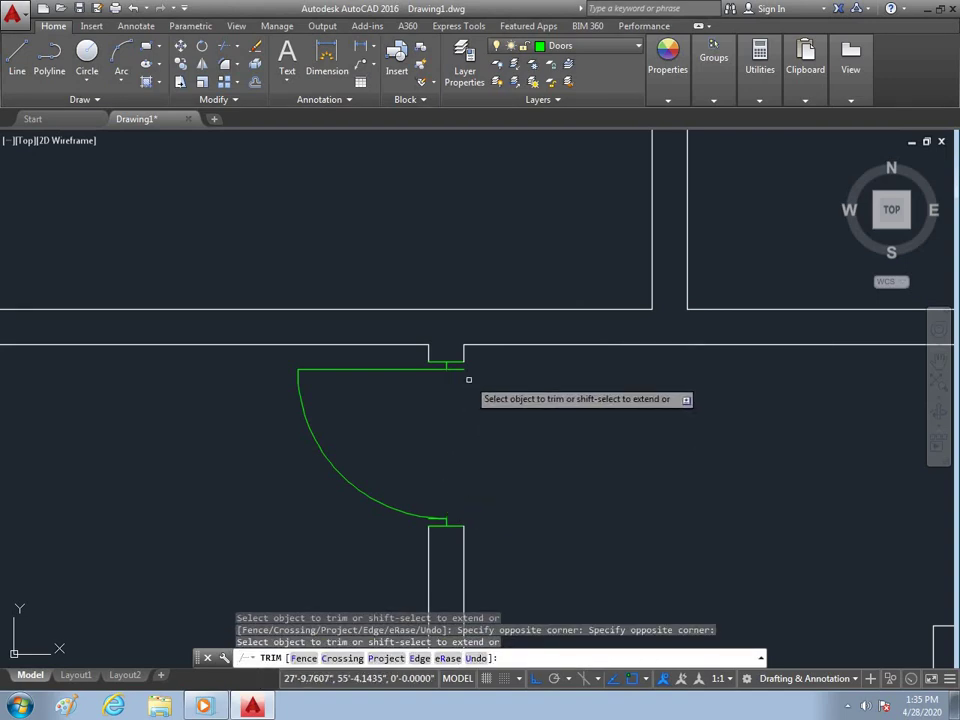
{"action": "scroll", "coordinate": [438, 446], "scroll_direction": "down", "scroll_amount": 4}
{"action": "scroll", "coordinate": [480, 440], "scroll_direction": "down", "scroll_amount": 3}
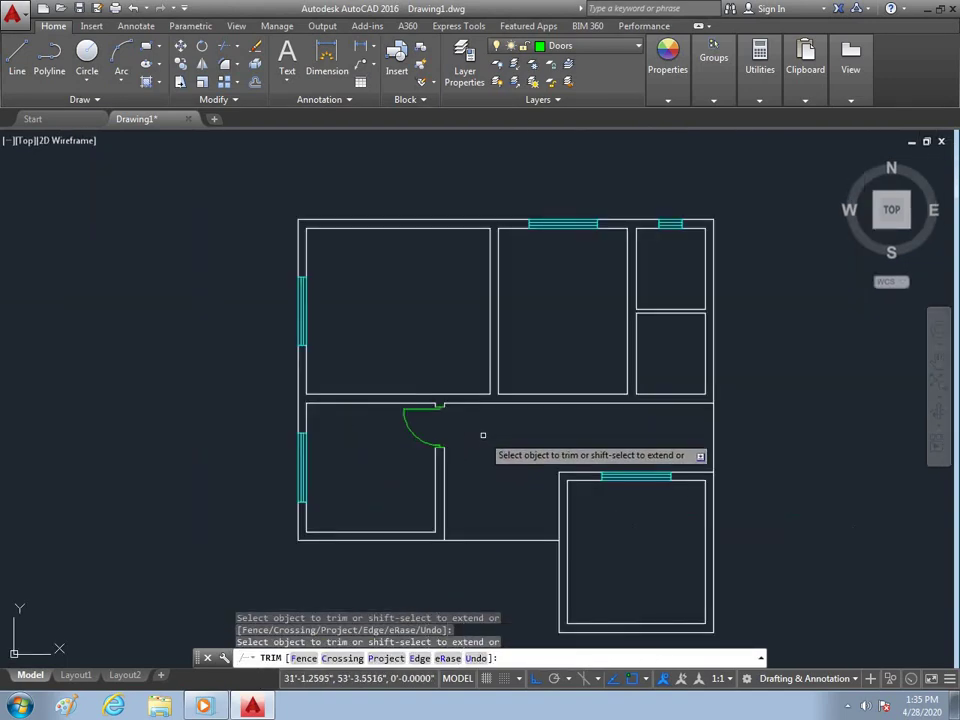
{"action": "scroll", "coordinate": [467, 416], "scroll_direction": "up", "scroll_amount": 5}
Step: Draw a short green jamb line at the upper middle room's wall corner
{"action": "key", "text": "Escape"}
{"action": "type", "text": "l"}
{"action": "key", "text": "Return"}
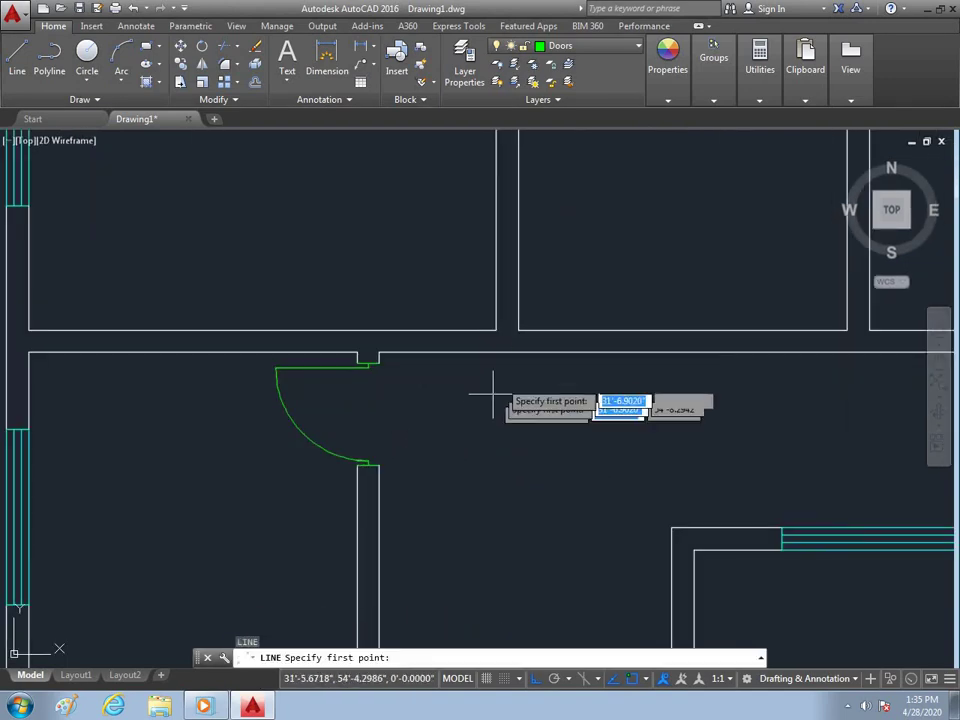
{"action": "left_click", "coordinate": [495, 349]}
{"action": "left_click", "coordinate": [495, 330]}
{"action": "key", "text": "Escape"}
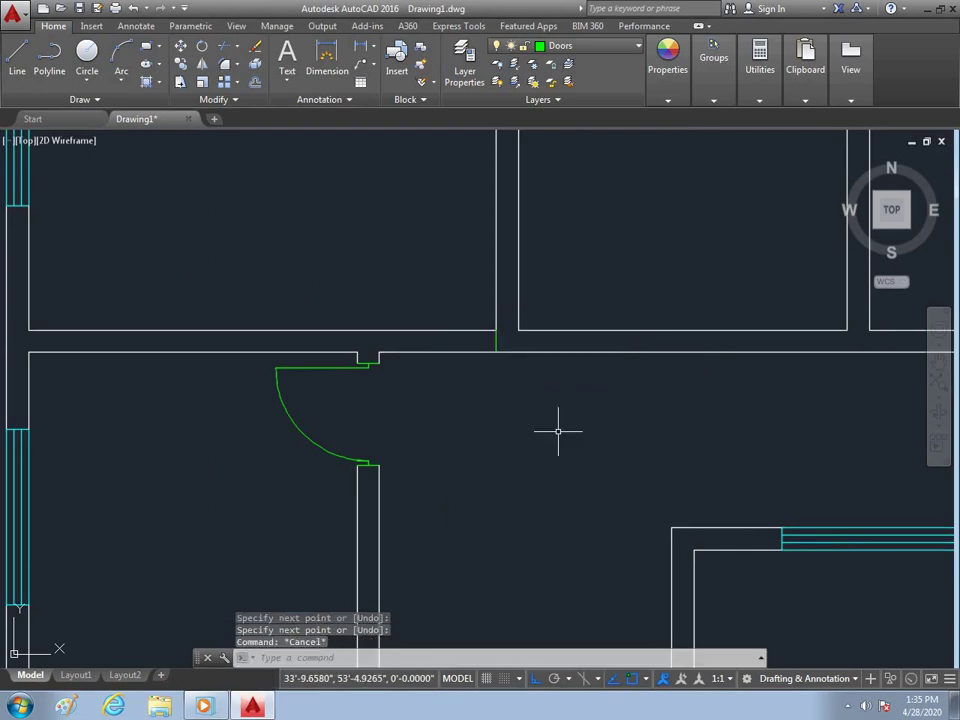
Step: Offset the jamb line 4.5 and 3'6 to the left to mark the doorway
{"action": "type", "text": "o"}
{"action": "key", "text": "Return"}
{"action": "type", "text": "4.5"}
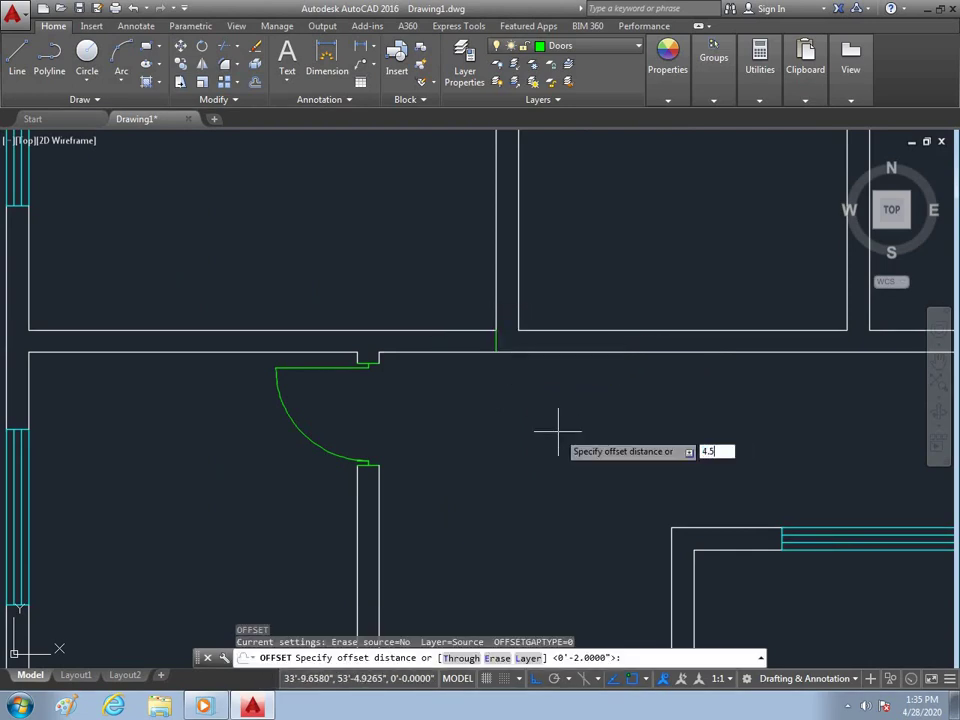
{"action": "key", "text": "Return"}
{"action": "left_click", "coordinate": [495, 340]}
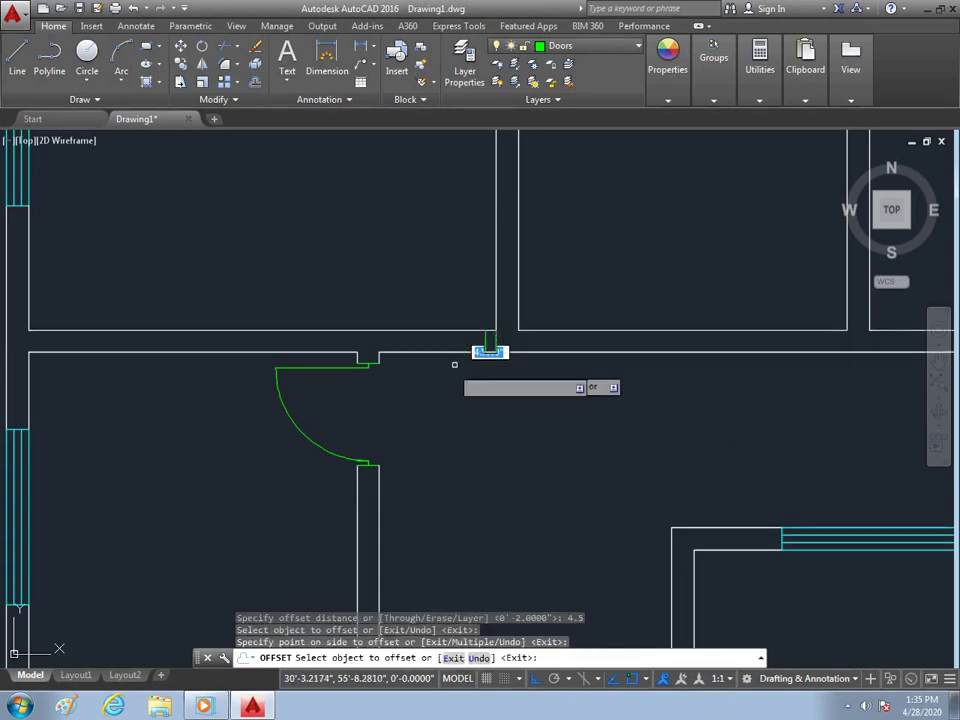
{"action": "left_click", "coordinate": [457, 365]}
{"action": "key", "text": "Escape"}
{"action": "key", "text": "Return"}
{"action": "type", "text": "3'"}
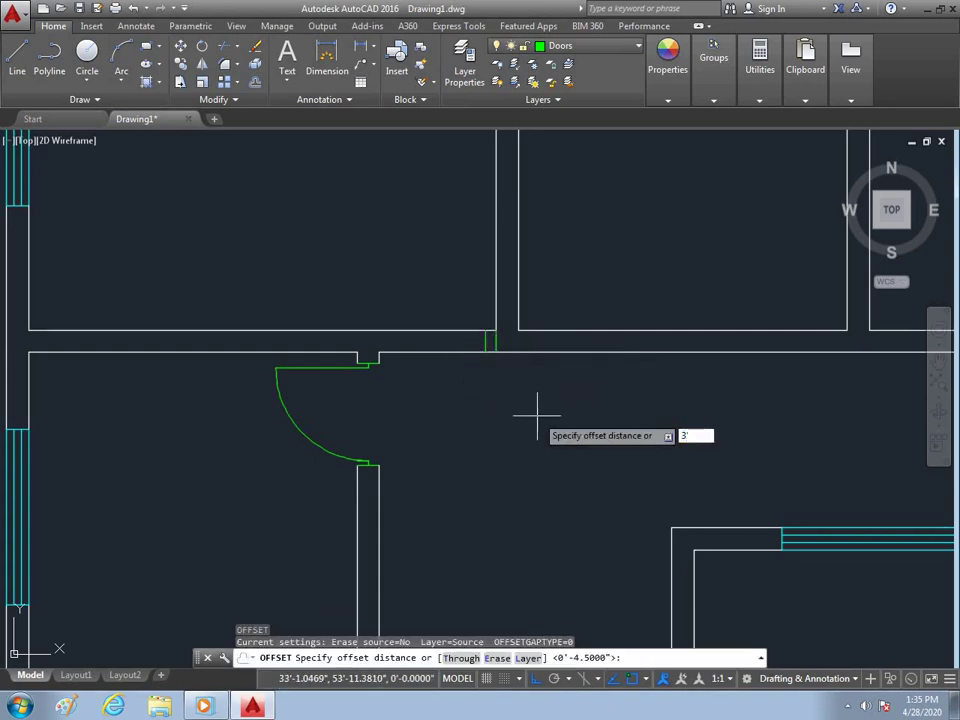
{"action": "type", "text": "6"}
{"action": "key", "text": "Return"}
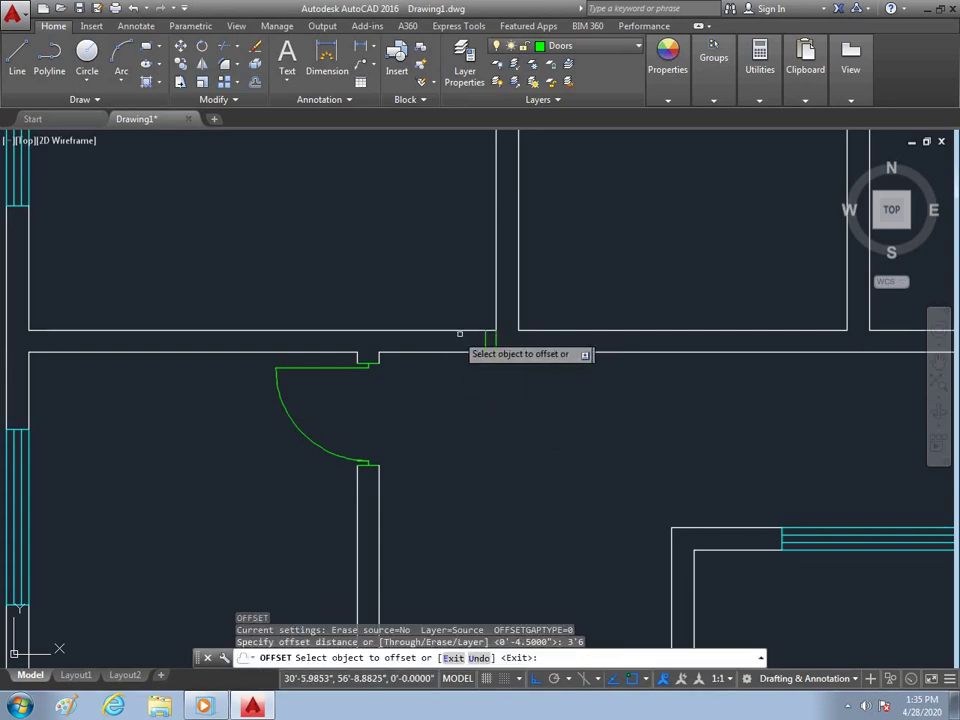
{"action": "left_click", "coordinate": [484, 342]}
{"action": "left_click", "coordinate": [444, 372]}
{"action": "key", "text": "Escape"}
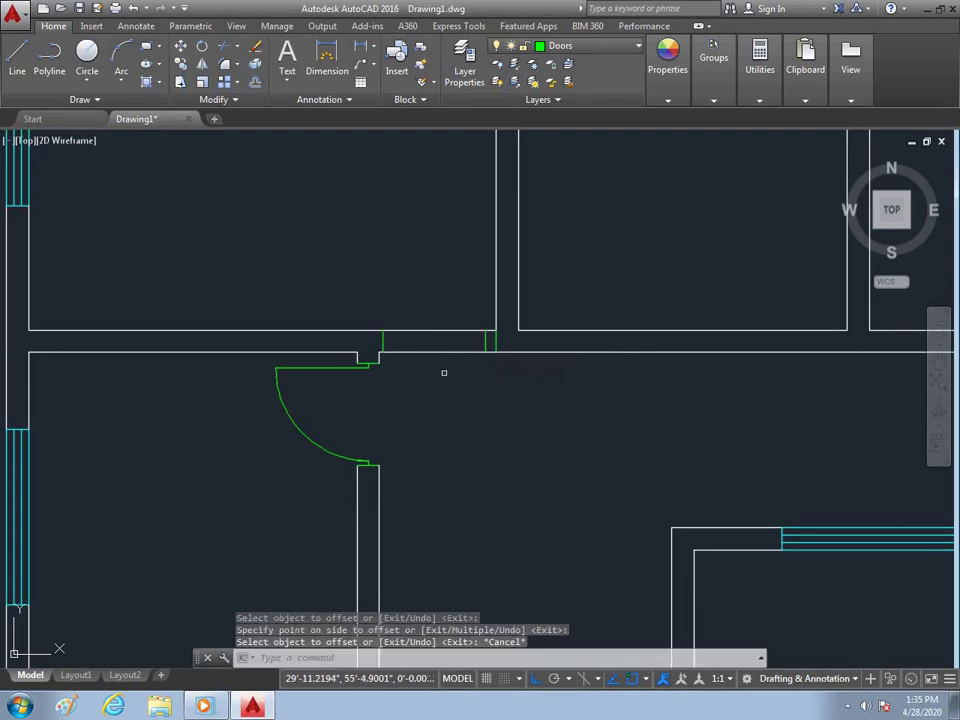
Step: Trim the wall lines out of the doorway and erase the stray wall piece
{"action": "scroll", "coordinate": [429, 440], "scroll_direction": "down", "scroll_amount": 3}
{"action": "scroll", "coordinate": [429, 436], "scroll_direction": "up", "scroll_amount": 5}
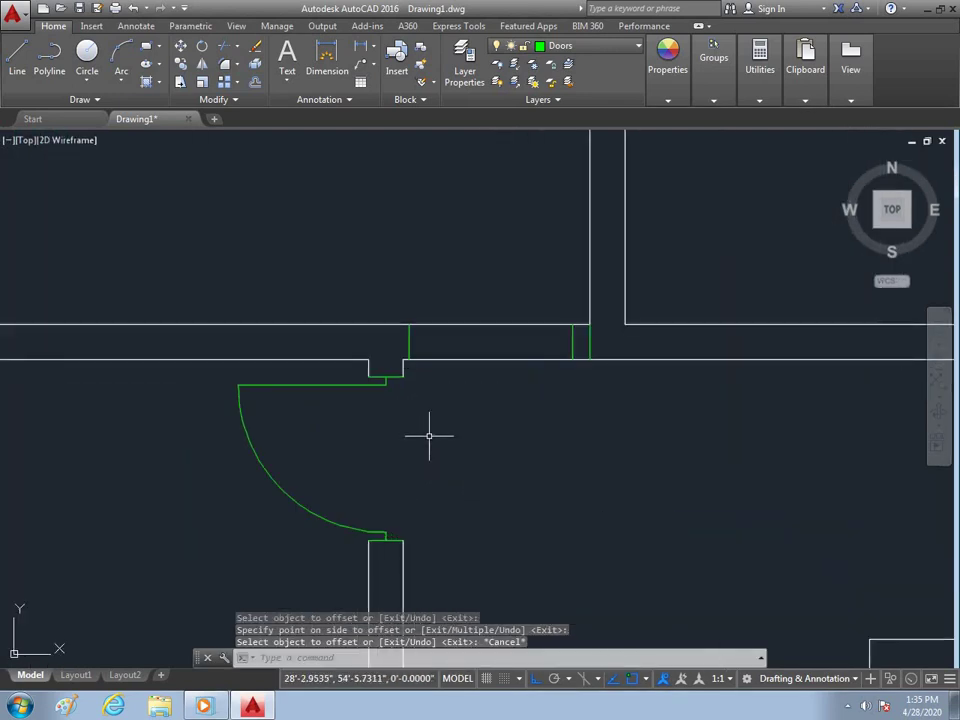
{"action": "type", "text": "tr"}
{"action": "key", "text": "Return"}
{"action": "key", "text": "Return"}
{"action": "left_click_drag", "start_coordinate": [491, 276], "coordinate": [510, 360]}
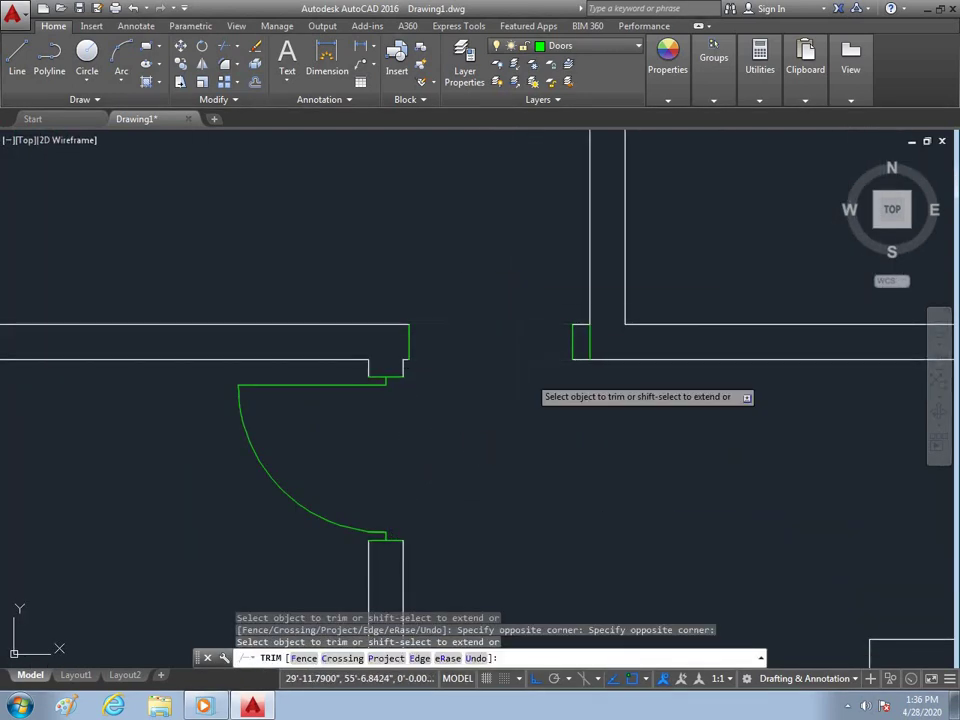
{"action": "key", "text": "Escape"}
{"action": "key", "text": "Return"}
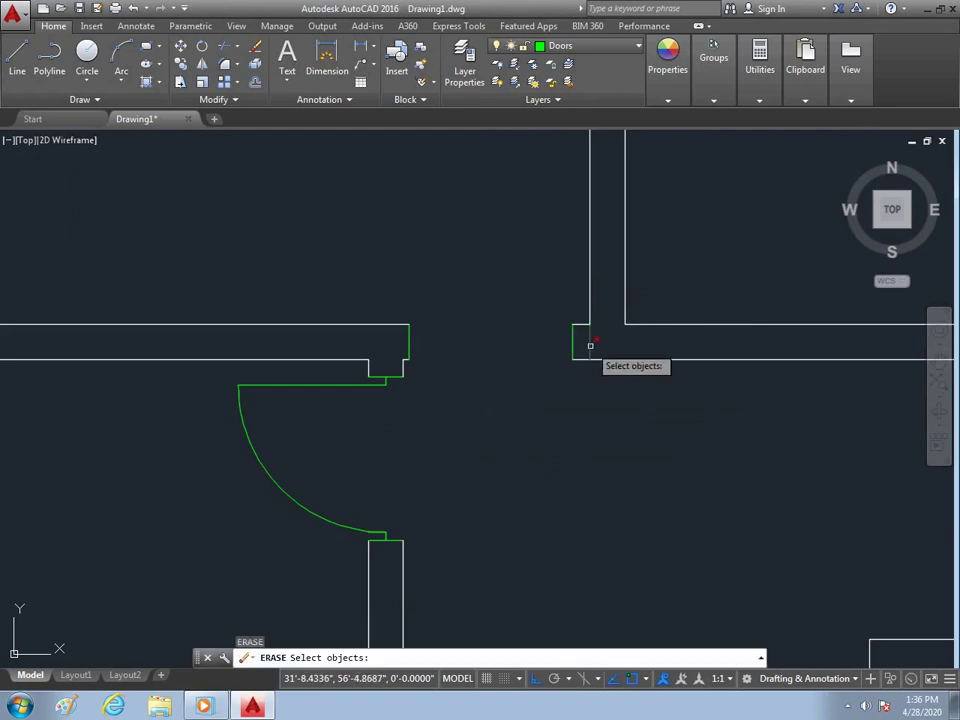
{"action": "left_click", "coordinate": [590, 345]}
Step: Offset the jamb line by 2 to double it
{"action": "key", "text": "Return"}
{"action": "type", "text": "2"}
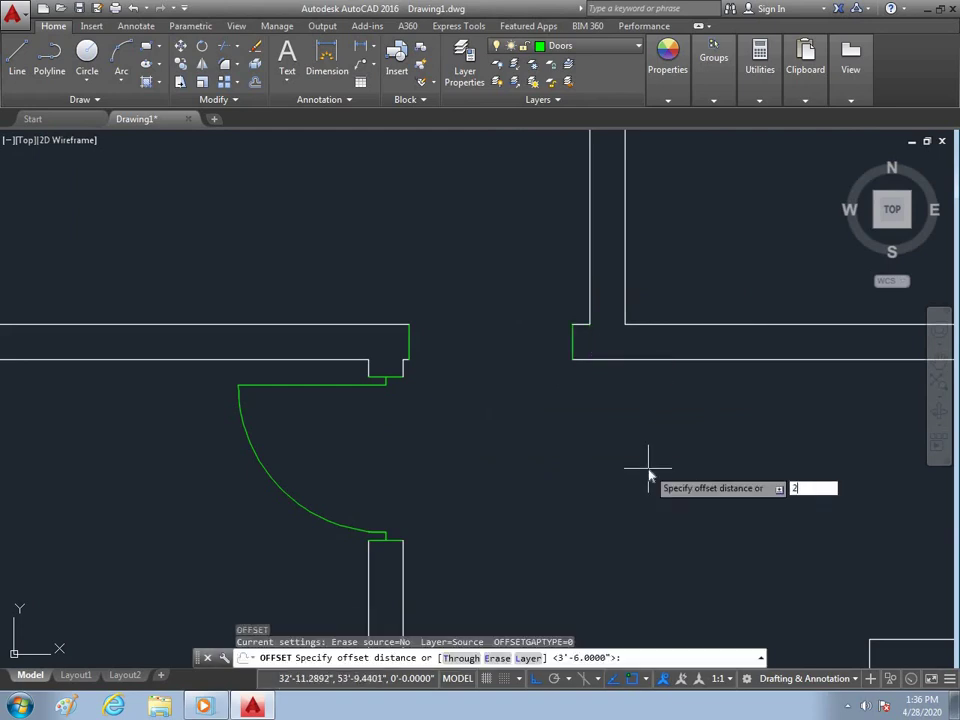
{"action": "key", "text": "Return"}
{"action": "left_click", "coordinate": [573, 345]}
{"action": "left_click", "coordinate": [514, 368]}
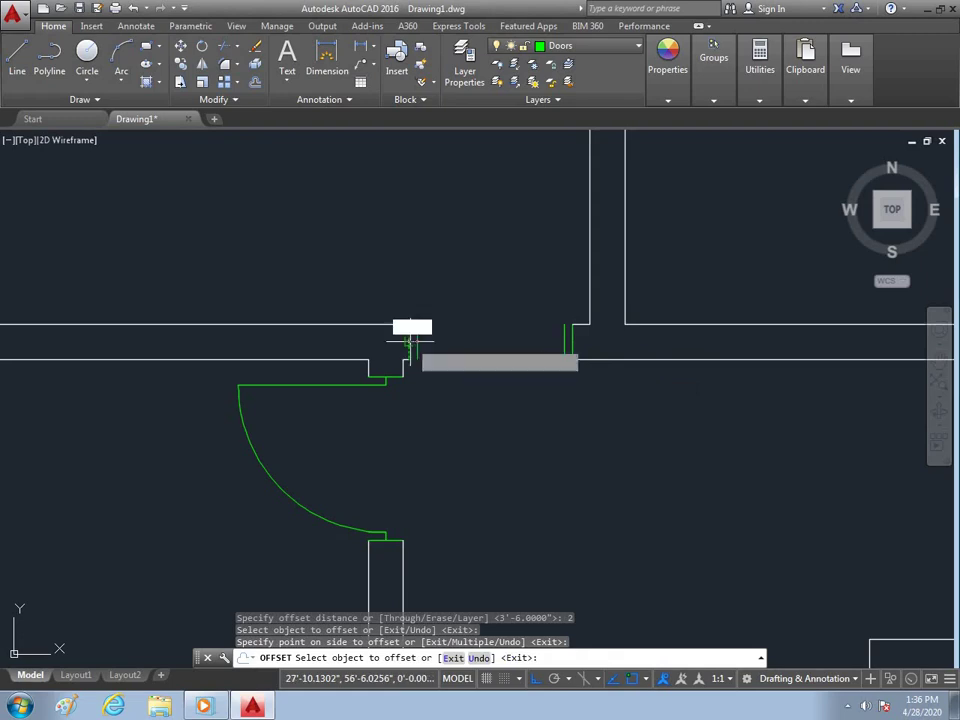
{"action": "key", "text": "Escape"}
Step: Draw a green line across the doorway from the left jamb to the right jamb
{"action": "type", "text": "l"}
{"action": "key", "text": "Return"}
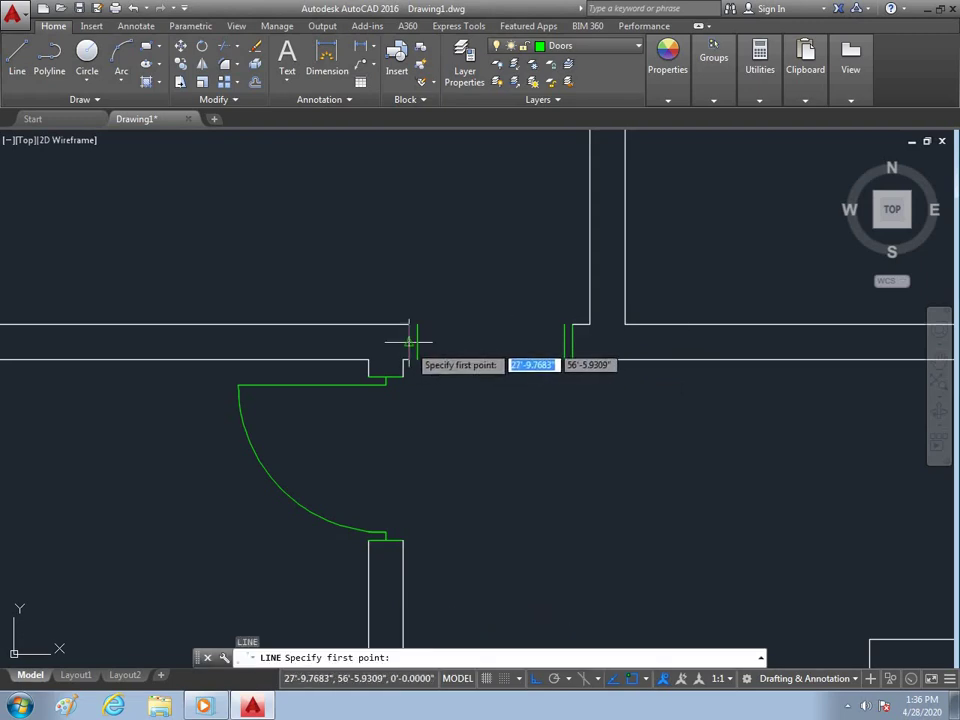
{"action": "left_click", "coordinate": [409, 343]}
{"action": "left_click", "coordinate": [566, 343]}
{"action": "key", "text": "Return"}
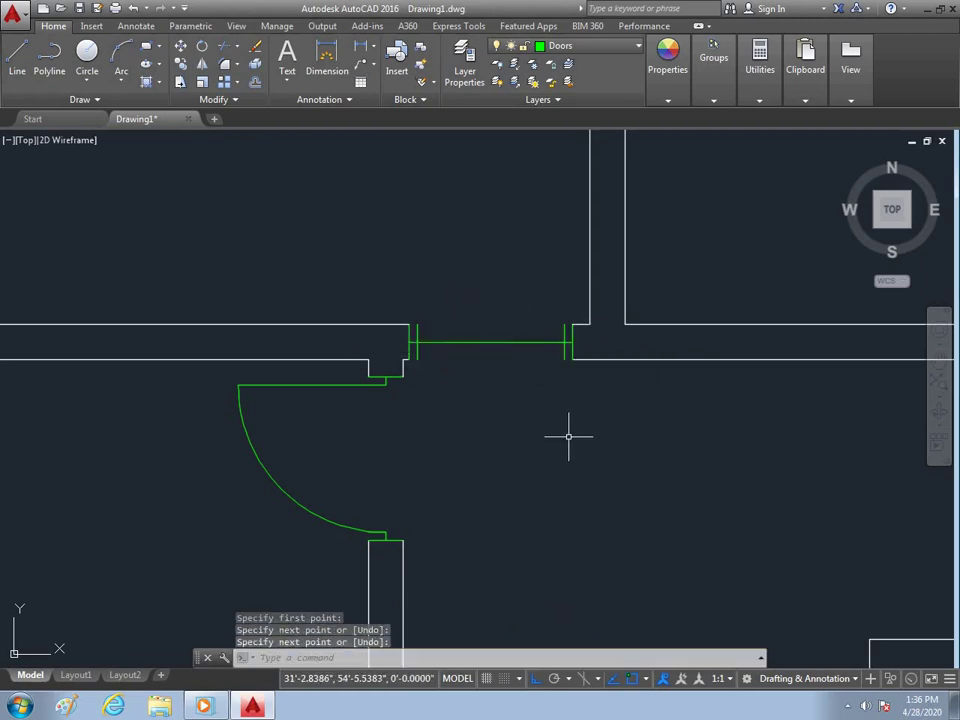
{"action": "type", "text": "c"}
{"action": "key", "text": "Return"}
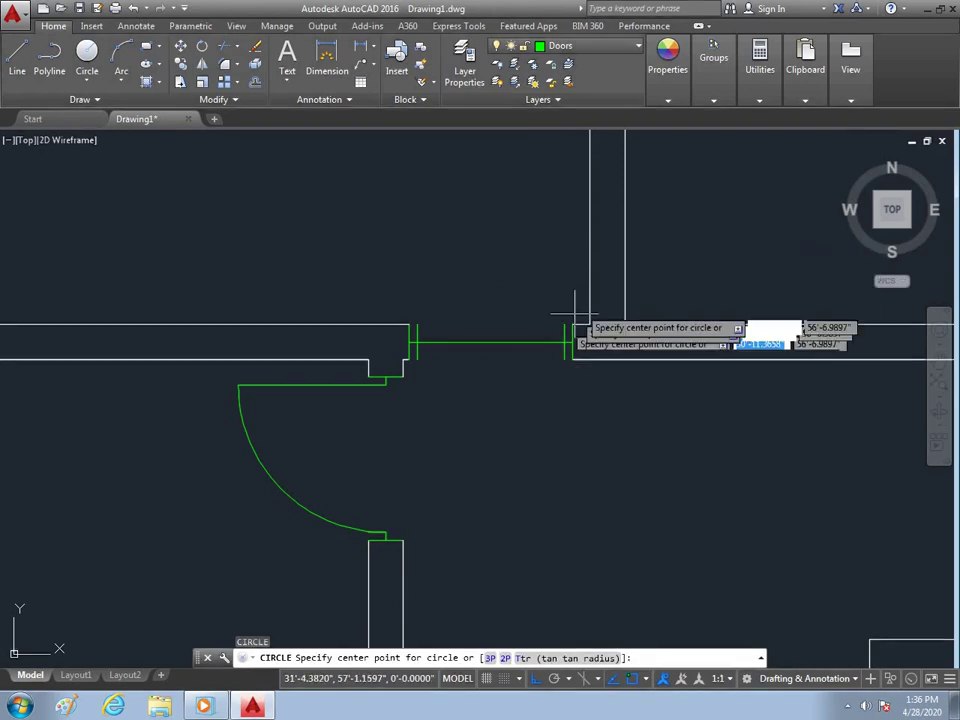
Step: Draw a circle centred on the right jamb with its radius reaching the left jamb
{"action": "scroll", "coordinate": [494, 438], "scroll_direction": "down", "scroll_amount": 2}
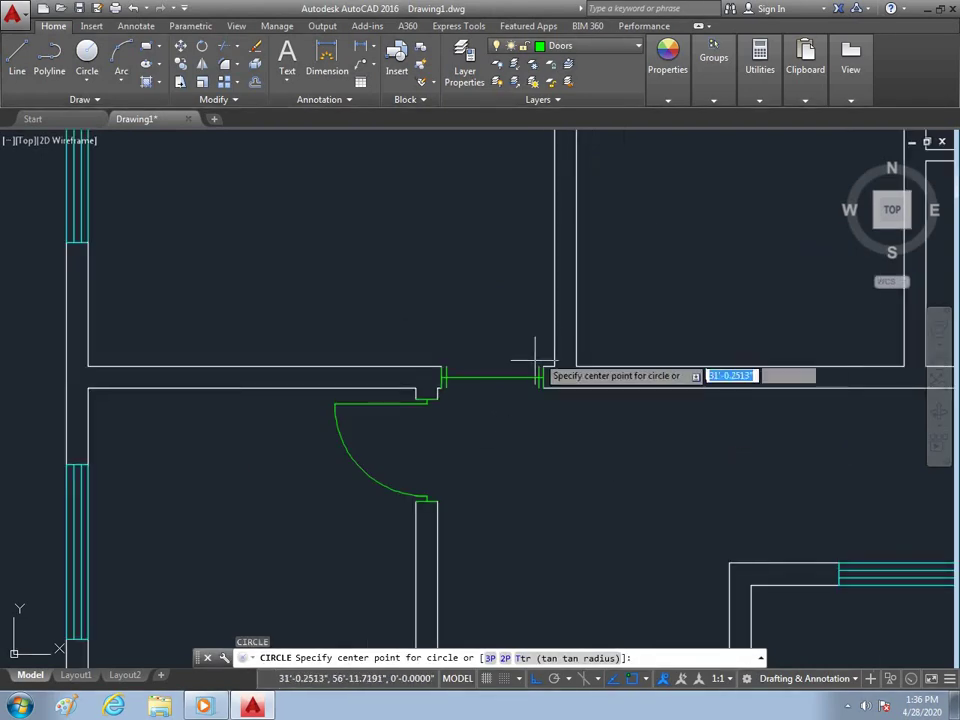
{"action": "scroll", "coordinate": [540, 381], "scroll_direction": "up", "scroll_amount": 2}
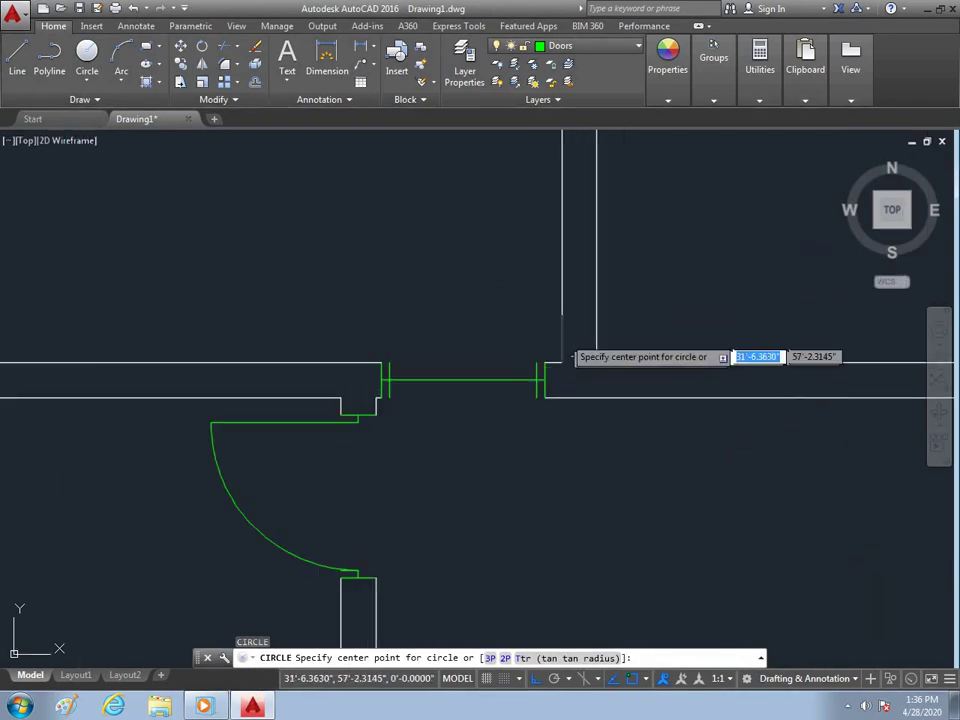
{"action": "scroll", "coordinate": [495, 410], "scroll_direction": "up", "scroll_amount": 5}
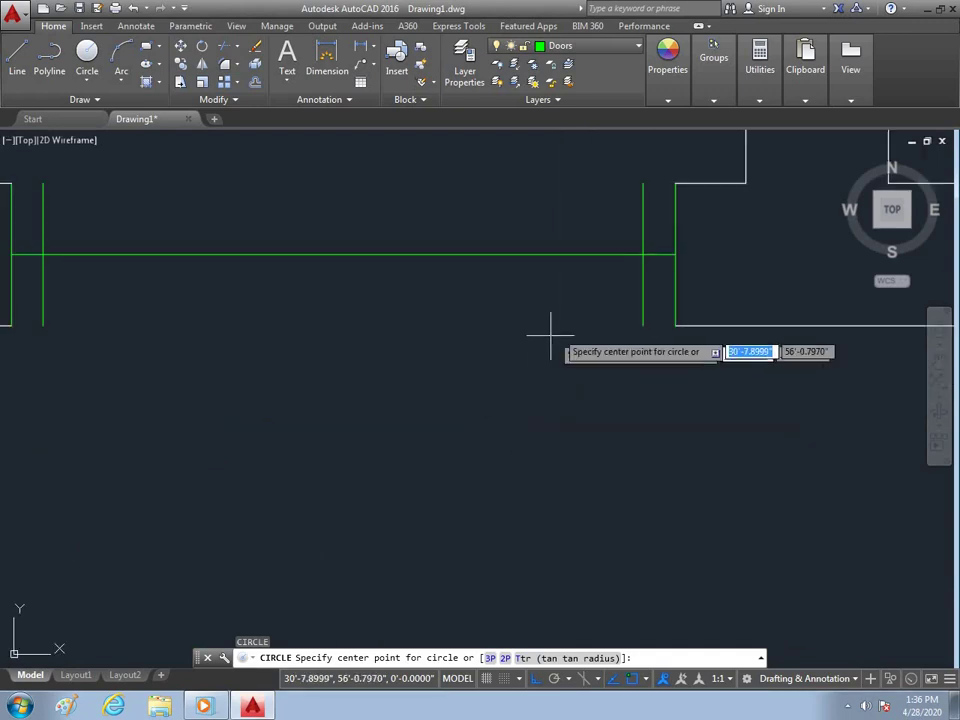
{"action": "left_click", "coordinate": [642, 254]}
{"action": "scroll", "coordinate": [616, 470], "scroll_direction": "down", "scroll_amount": 3}
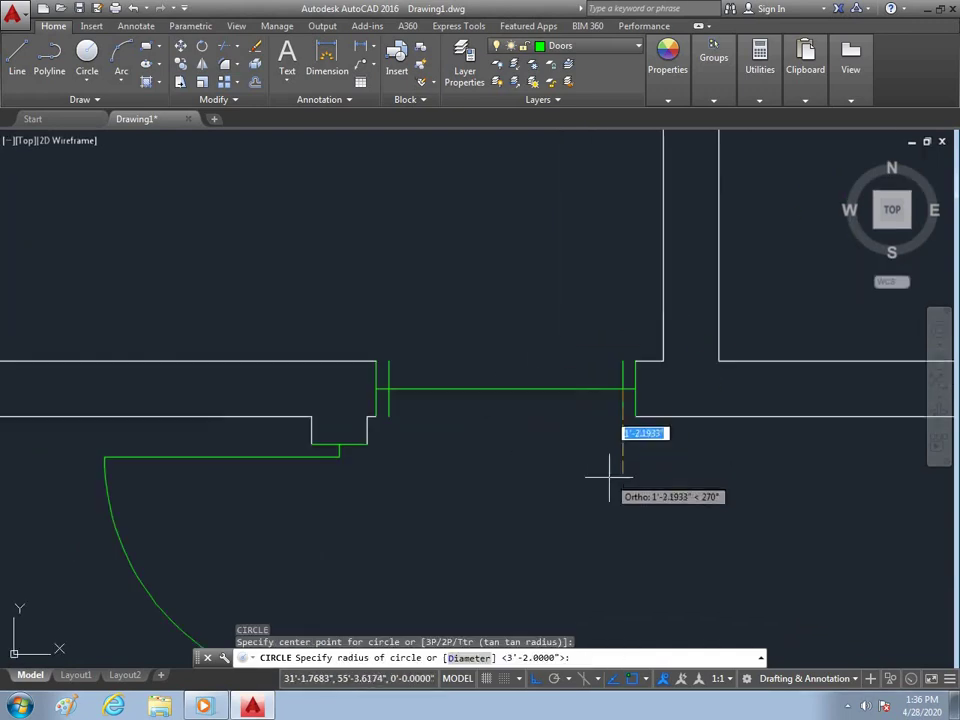
{"action": "left_click", "coordinate": [389, 385]}
{"action": "scroll", "coordinate": [470, 488], "scroll_direction": "down", "scroll_amount": 4}
{"action": "key", "text": "Escape"}
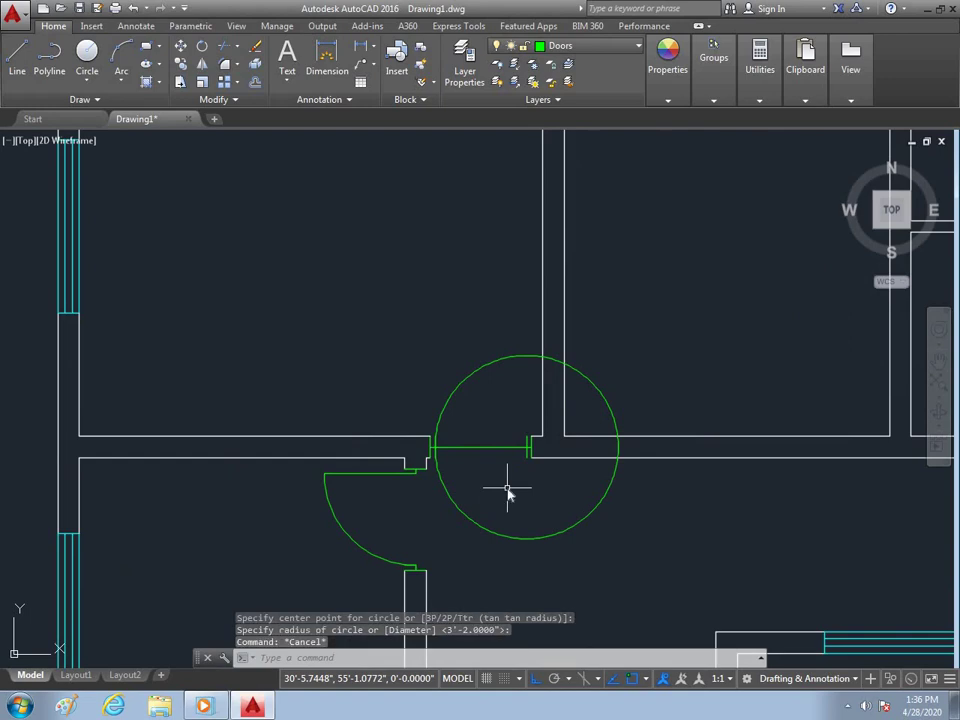
{"action": "type", "text": "ex"}
Step: Extend the jamb line to the circle and trim the circle to a quarter swing arc
{"action": "key", "text": "Return"}
{"action": "key", "text": "Return"}
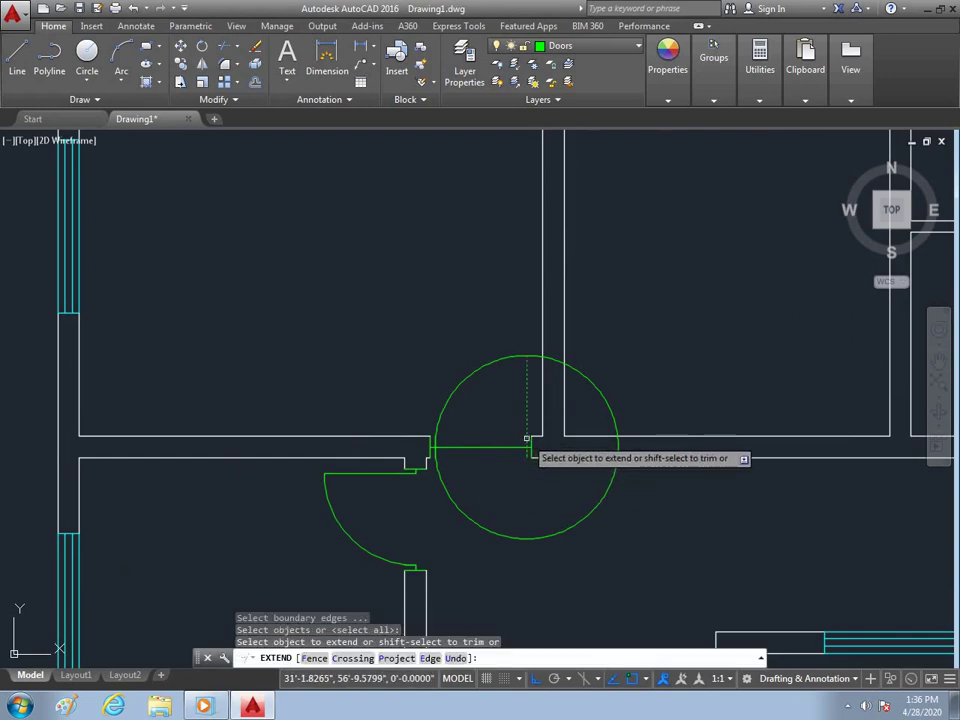
{"action": "left_click", "coordinate": [528, 420]}
{"action": "key", "text": "Escape"}
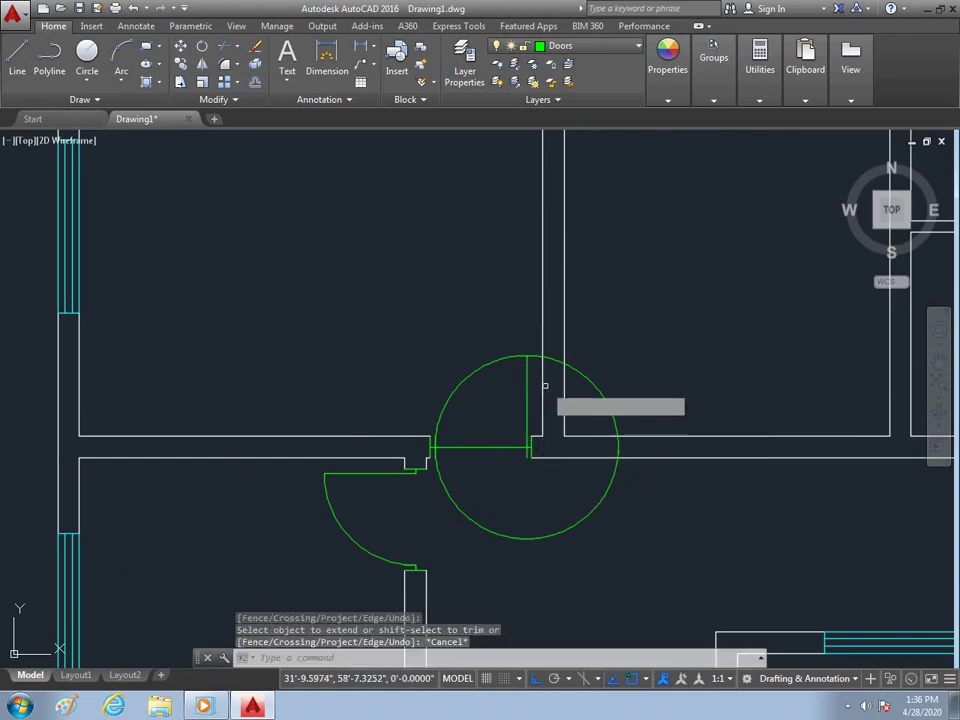
{"action": "type", "text": "tr"}
{"action": "key", "text": "Return"}
{"action": "key", "text": "Return"}
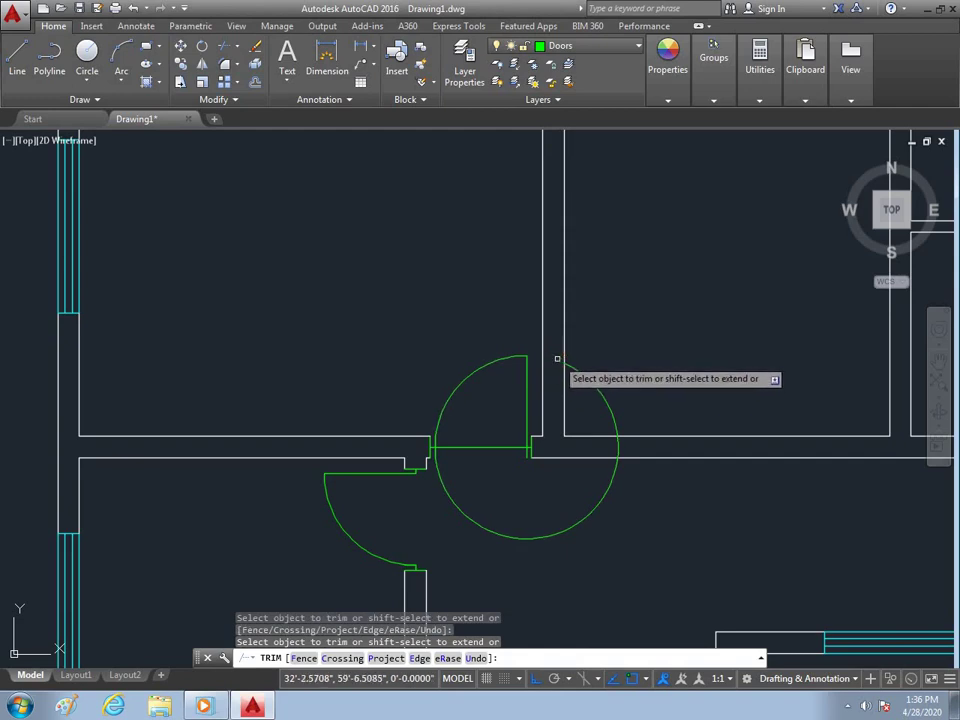
{"action": "left_click", "coordinate": [598, 389]}
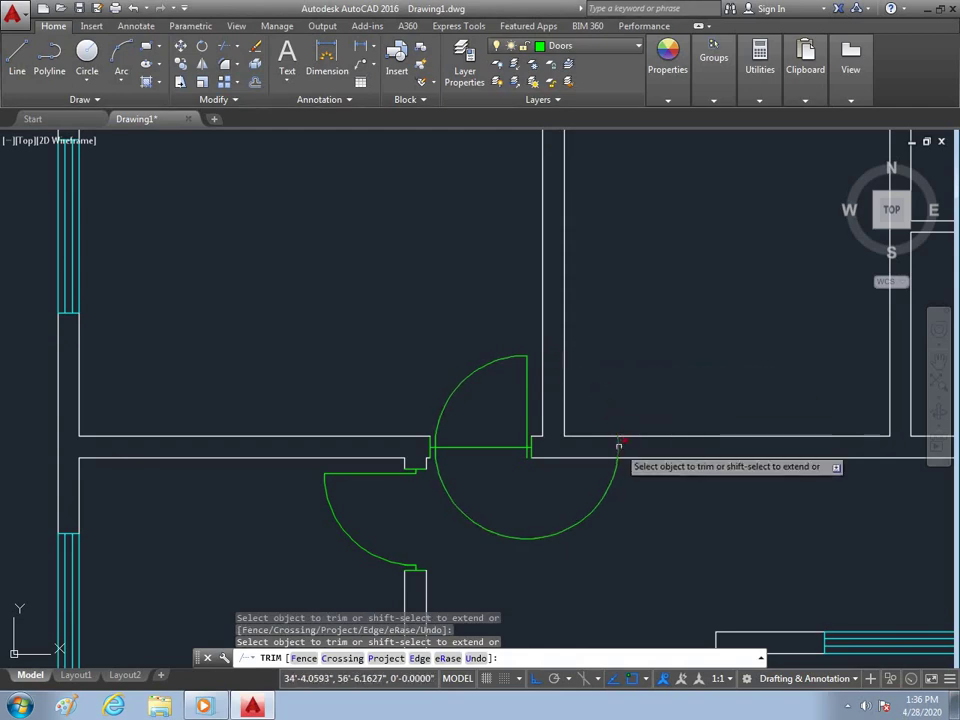
{"action": "left_click", "coordinate": [608, 507]}
{"action": "left_click", "coordinate": [497, 495]}
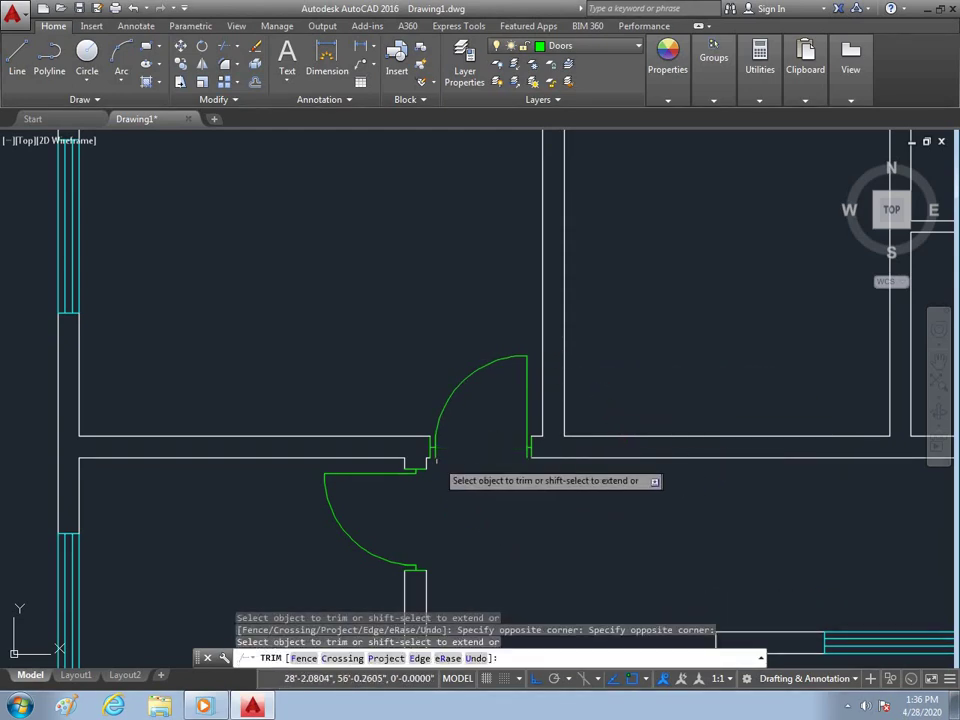
{"action": "left_click", "coordinate": [528, 450]}
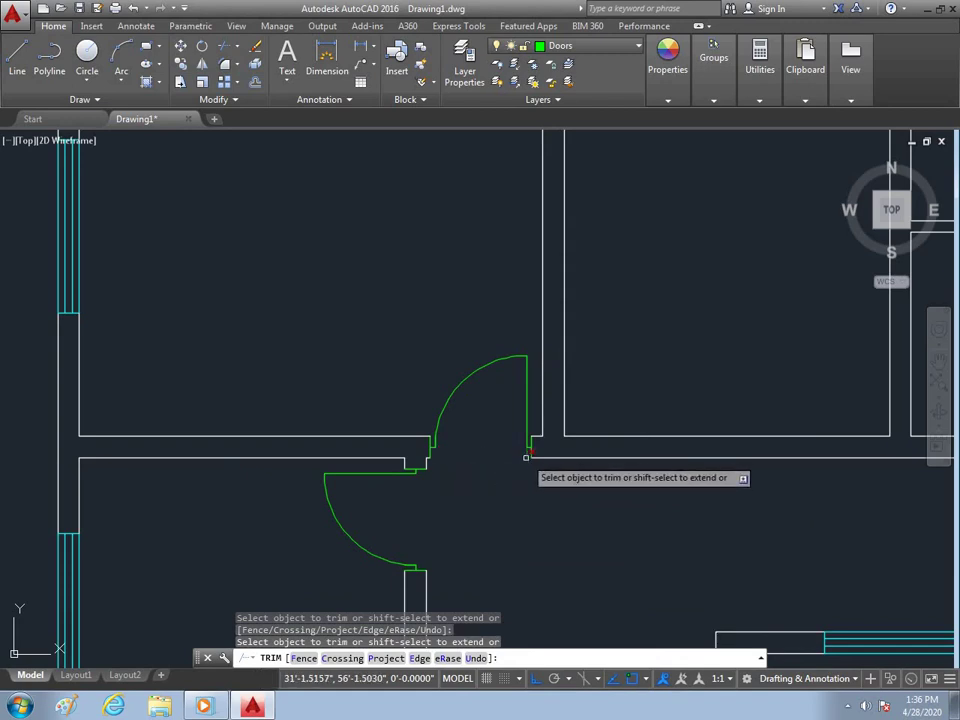
{"action": "scroll", "coordinate": [473, 508], "scroll_direction": "down", "scroll_amount": 5}
Step: Zoom in on the wall next to the two green doors below the upper-middle room
{"action": "key", "text": "Escape"}
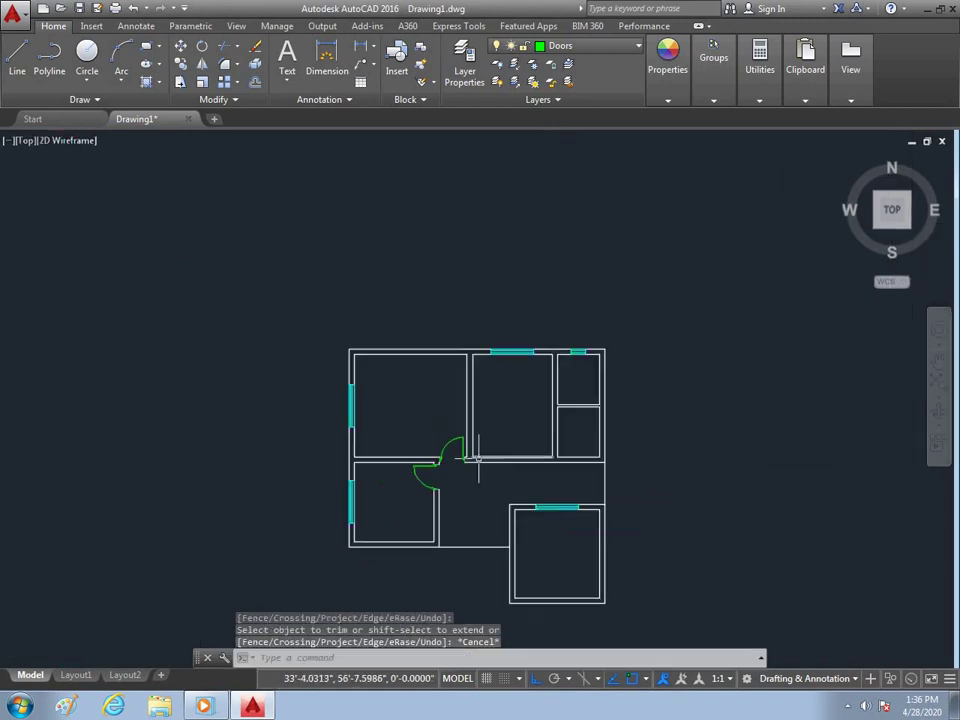
{"action": "scroll", "coordinate": [446, 520], "scroll_direction": "up", "scroll_amount": 4}
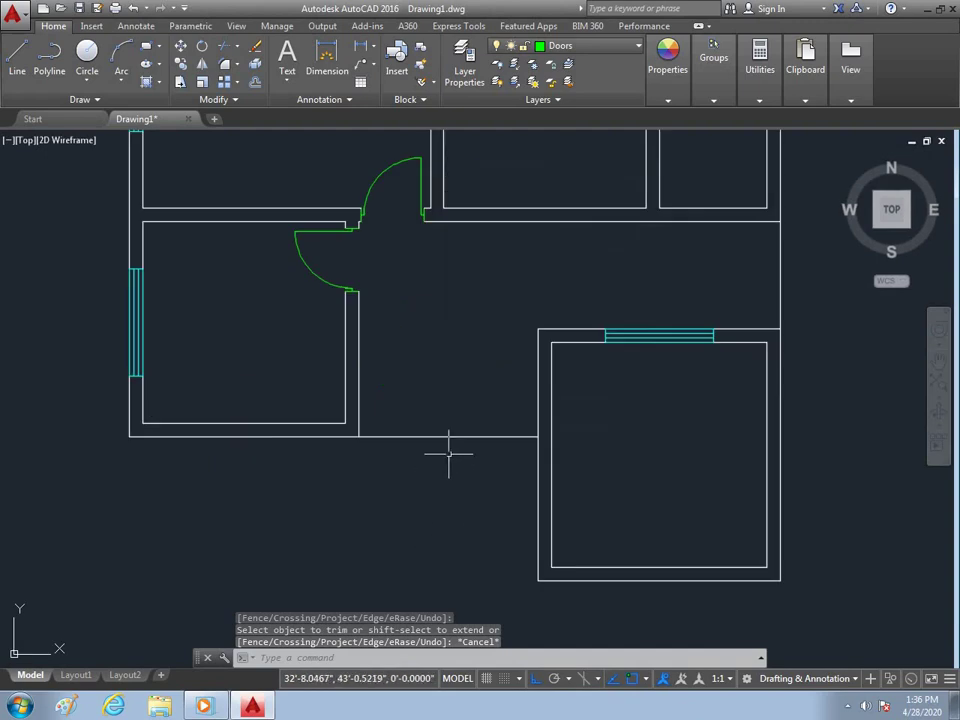
{"action": "scroll", "coordinate": [456, 470], "scroll_direction": "down", "scroll_amount": 4}
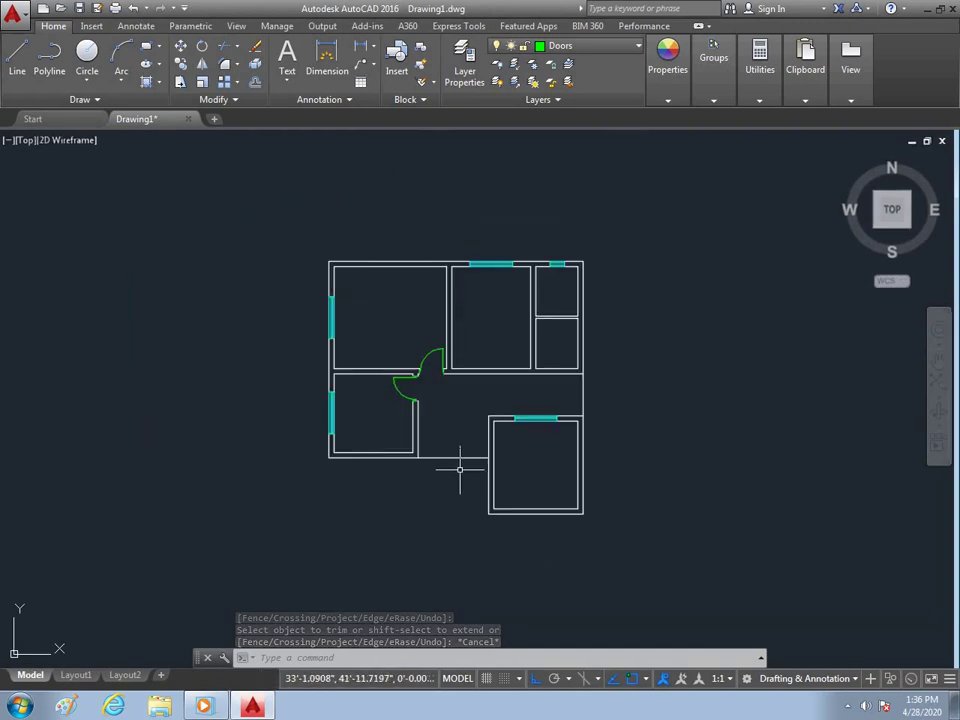
{"action": "scroll", "coordinate": [518, 315], "scroll_direction": "up", "scroll_amount": 2}
{"action": "scroll", "coordinate": [525, 383], "scroll_direction": "up", "scroll_amount": 4}
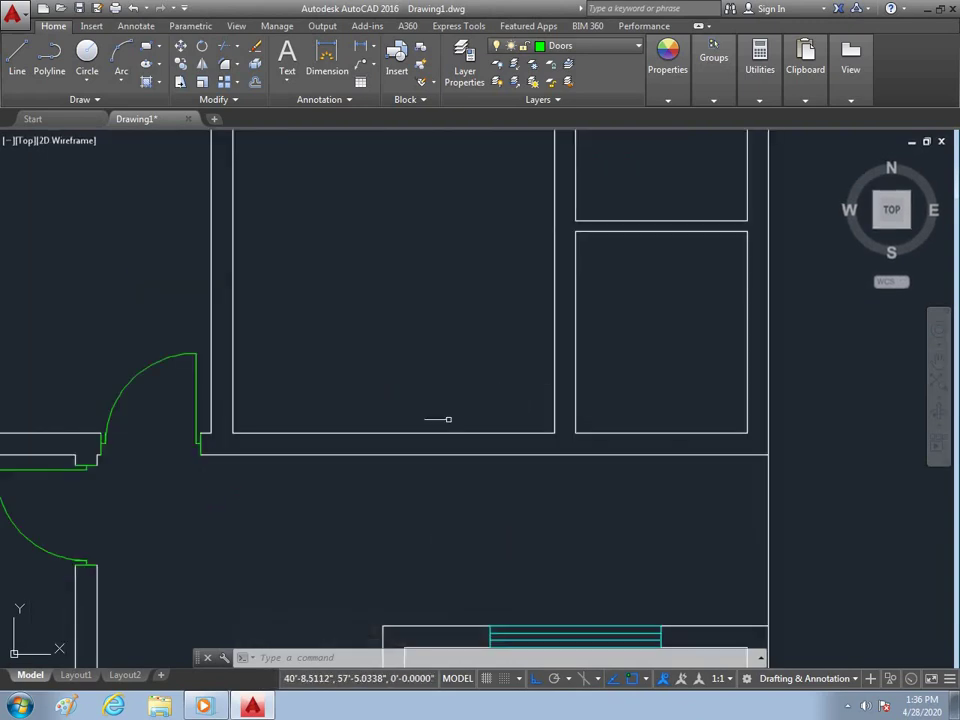
{"action": "scroll", "coordinate": [420, 448], "scroll_direction": "down", "scroll_amount": 4}
{"action": "scroll", "coordinate": [445, 453], "scroll_direction": "up", "scroll_amount": 4}
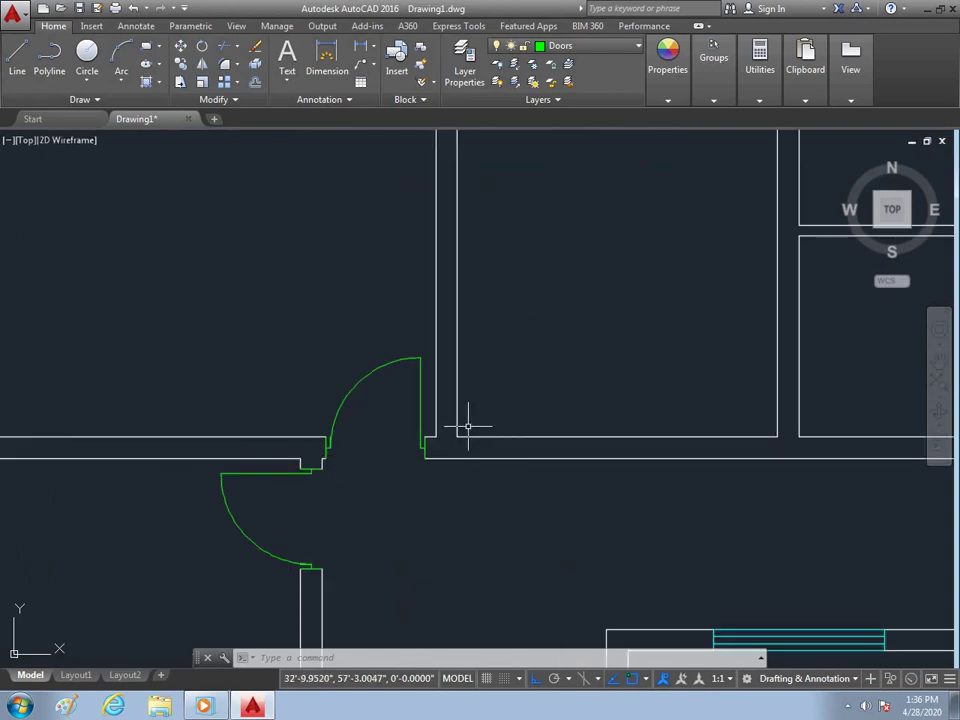
Step: Draw a short jamb line across the upper-middle room's bottom wall
{"action": "type", "text": "l"}
{"action": "key", "text": "Return"}
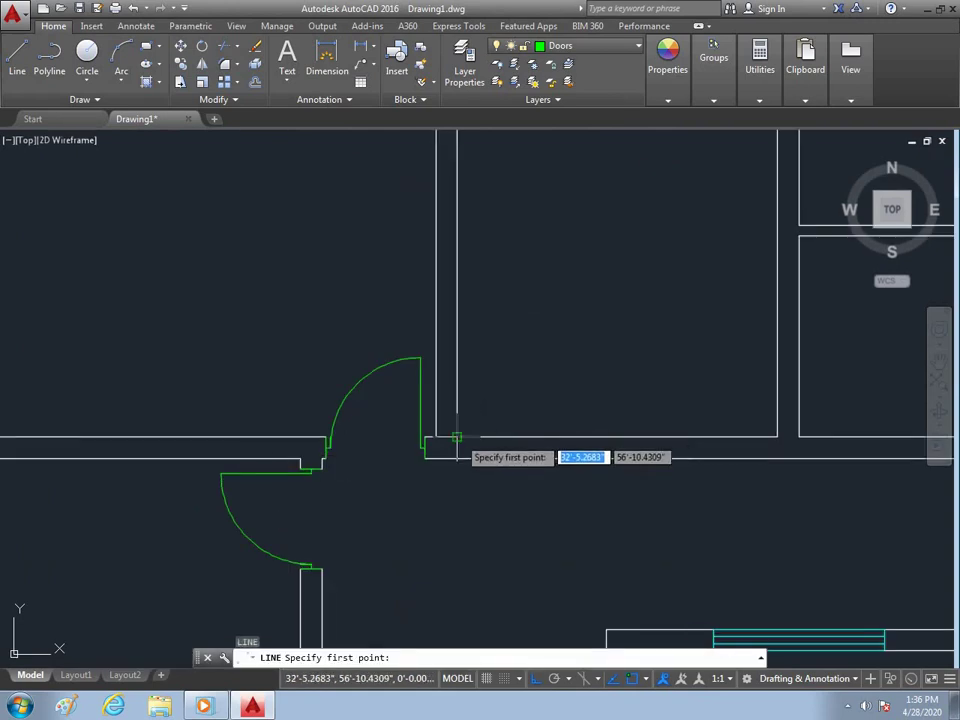
{"action": "left_click", "coordinate": [457, 437]}
{"action": "left_click", "coordinate": [457, 458]}
{"action": "key", "text": "Return"}
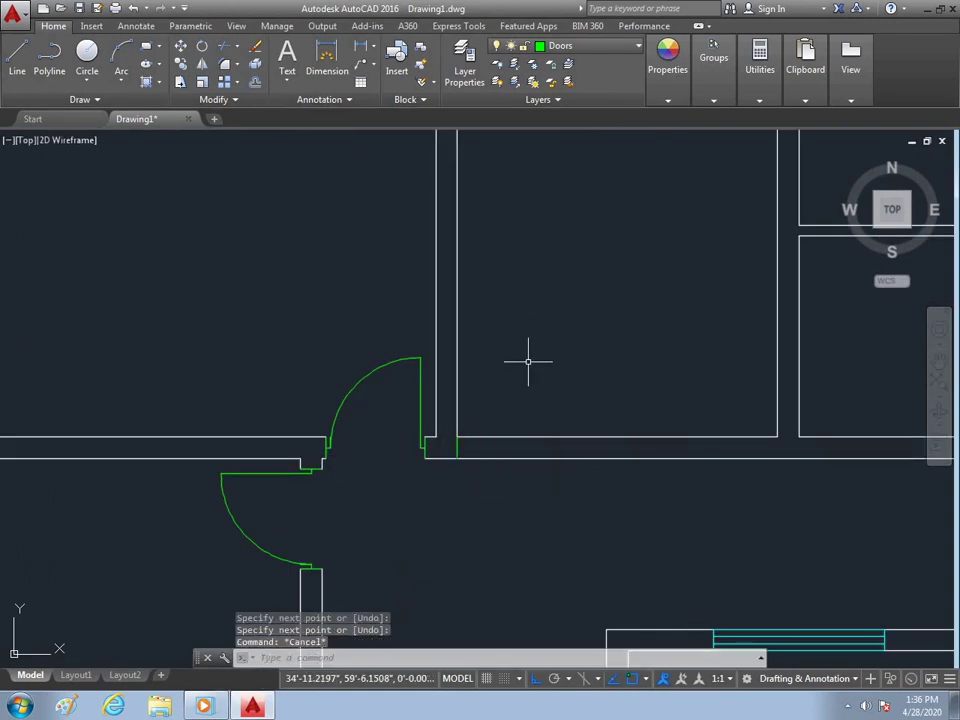
{"action": "type", "text": "o"}
Step: Offset the jamb line 4.5 to the right
{"action": "key", "text": "Return"}
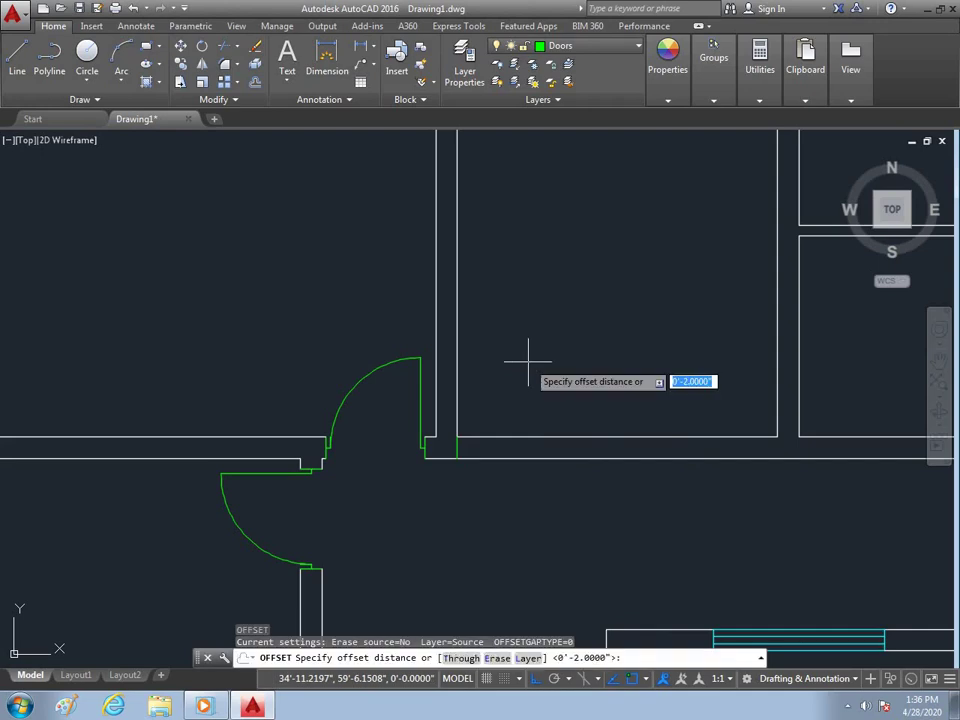
{"action": "key", "text": "Return"}
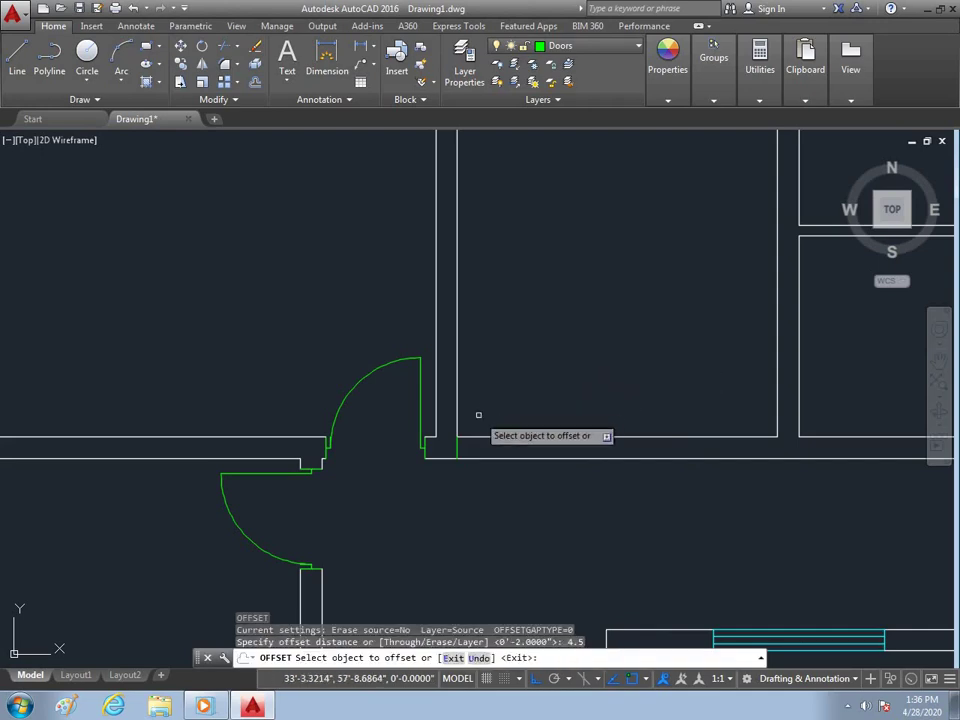
{"action": "left_click", "coordinate": [457, 446]}
{"action": "left_click", "coordinate": [500, 440]}
{"action": "key", "text": "Escape"}
Step: Offset the jamb line 3'6" to the right to mark the doorway's far side
{"action": "key", "text": "Return"}
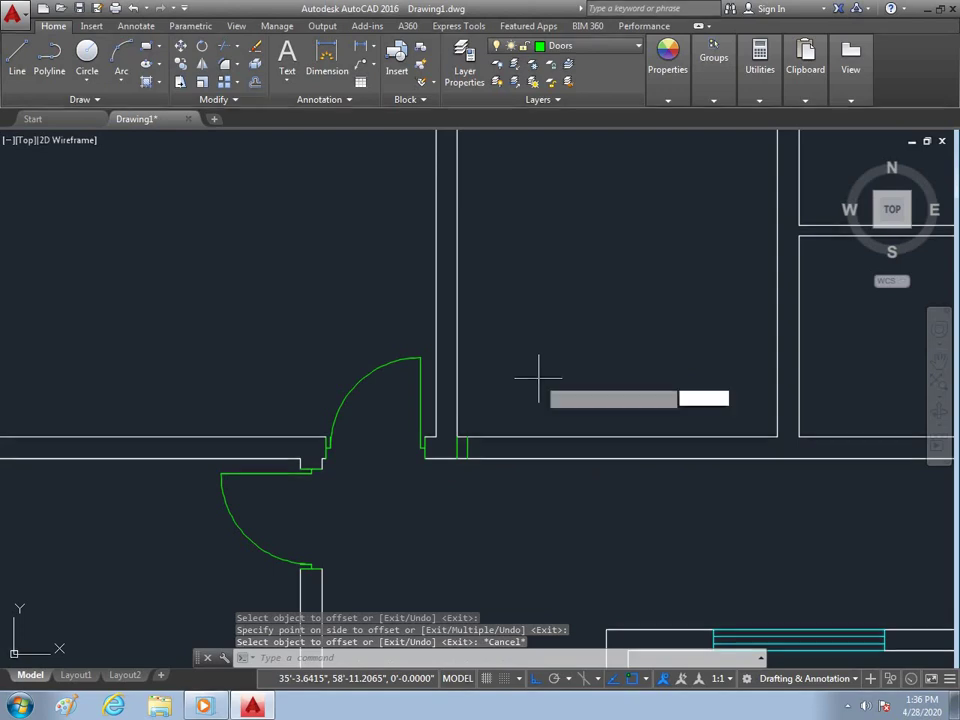
{"action": "type", "text": "3'6"}
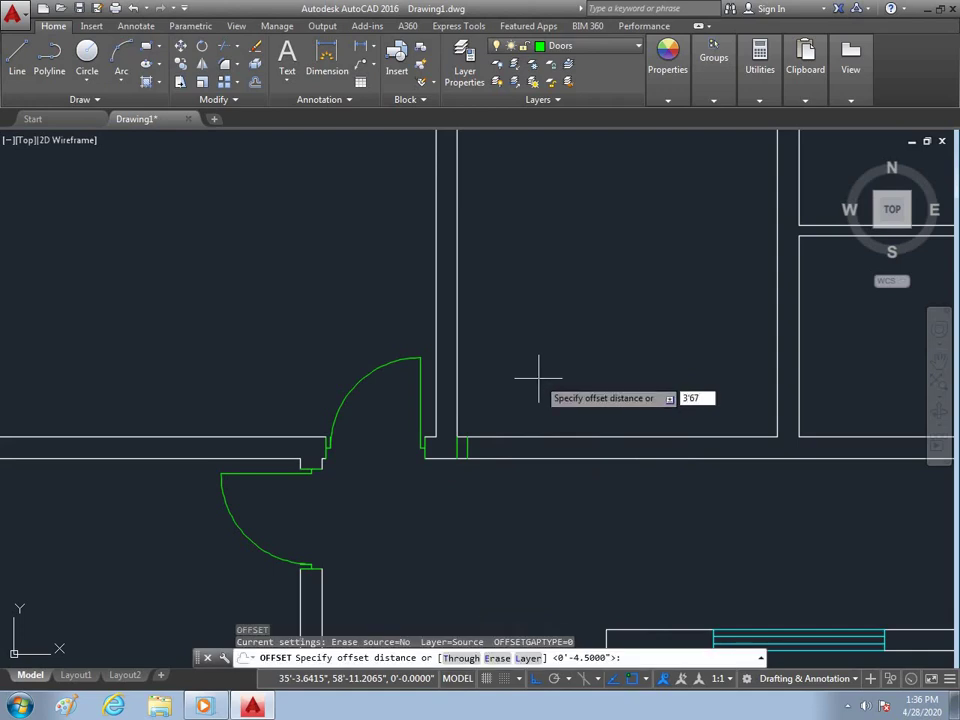
{"action": "key", "text": "Return"}
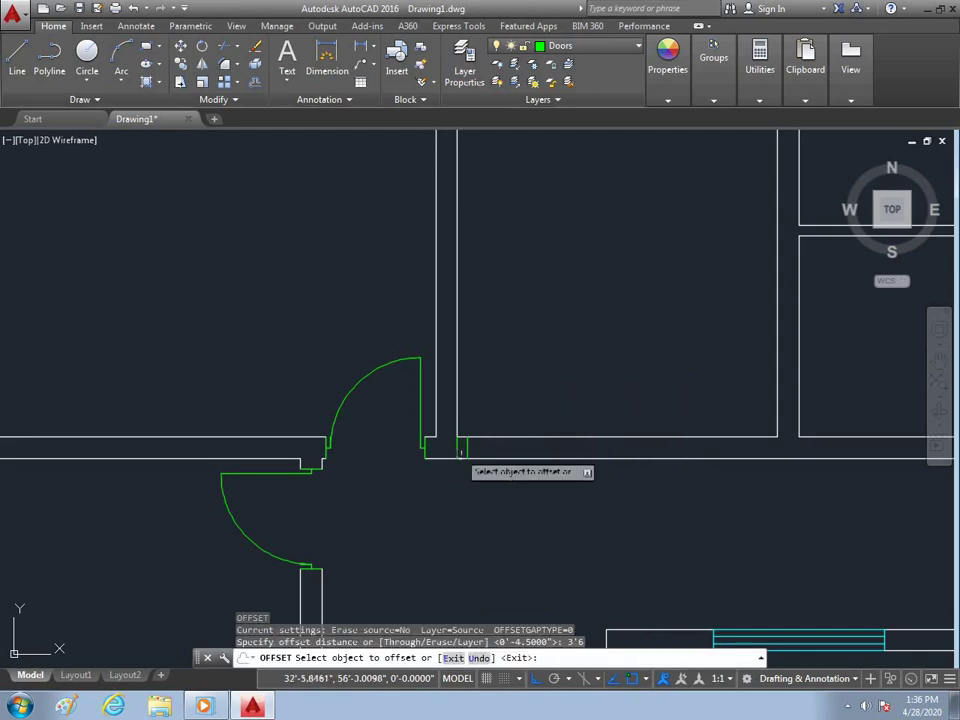
{"action": "left_click", "coordinate": [462, 448]}
{"action": "left_click", "coordinate": [566, 450]}
{"action": "key", "text": "Escape"}
Step: Trim away the wall between the jambs and erase the extra jamb line
{"action": "type", "text": "tr"}
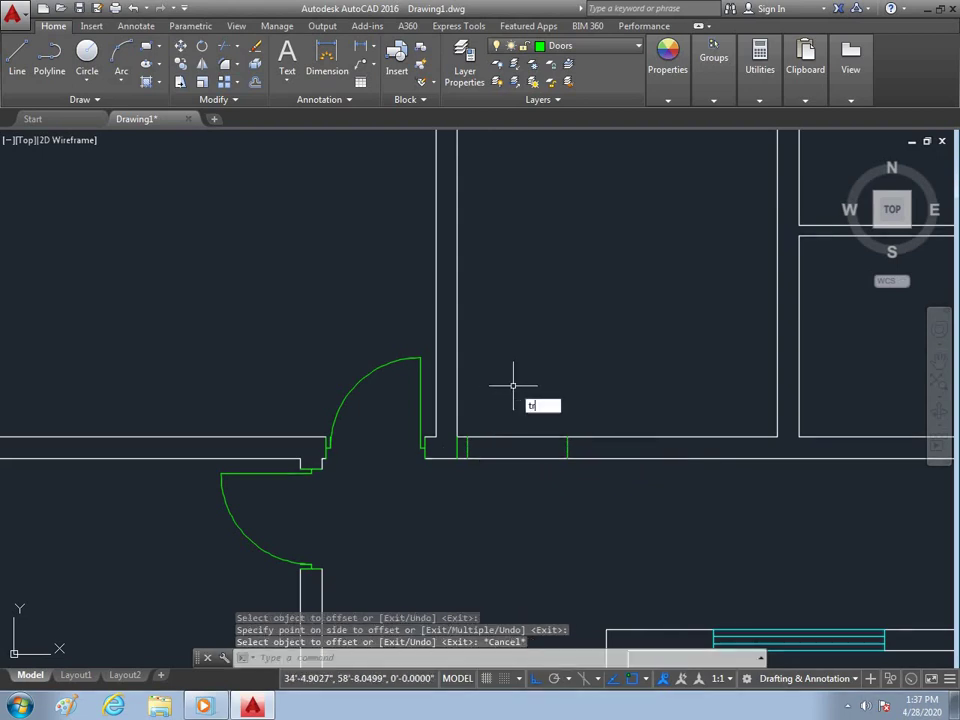
{"action": "key", "text": "Return"}
{"action": "key", "text": "Return"}
{"action": "left_click", "coordinate": [534, 398]}
{"action": "left_click", "coordinate": [509, 478]}
{"action": "key", "text": "Escape"}
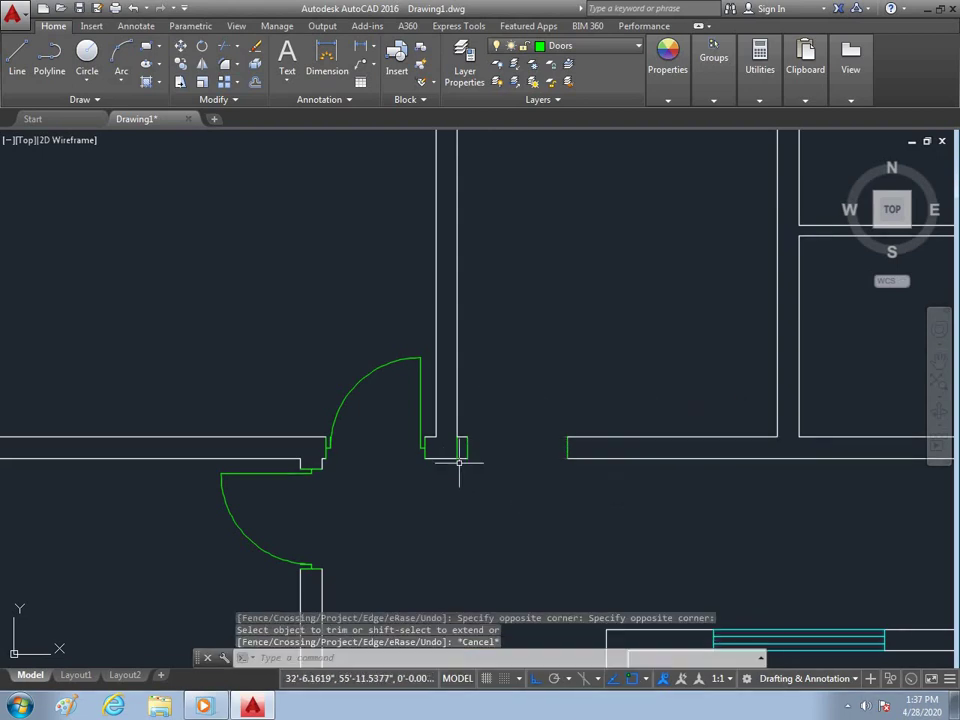
{"action": "type", "text": "e"}
{"action": "key", "text": "Return"}
{"action": "key", "text": "Return"}
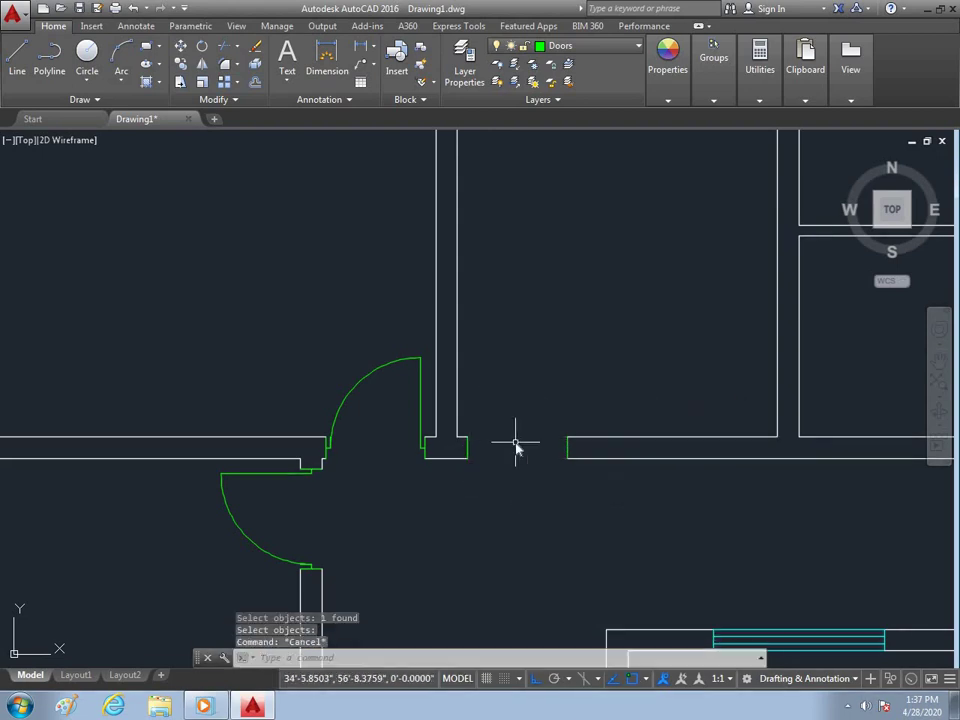
{"action": "key", "text": "Return"}
{"action": "key", "text": "Return"}
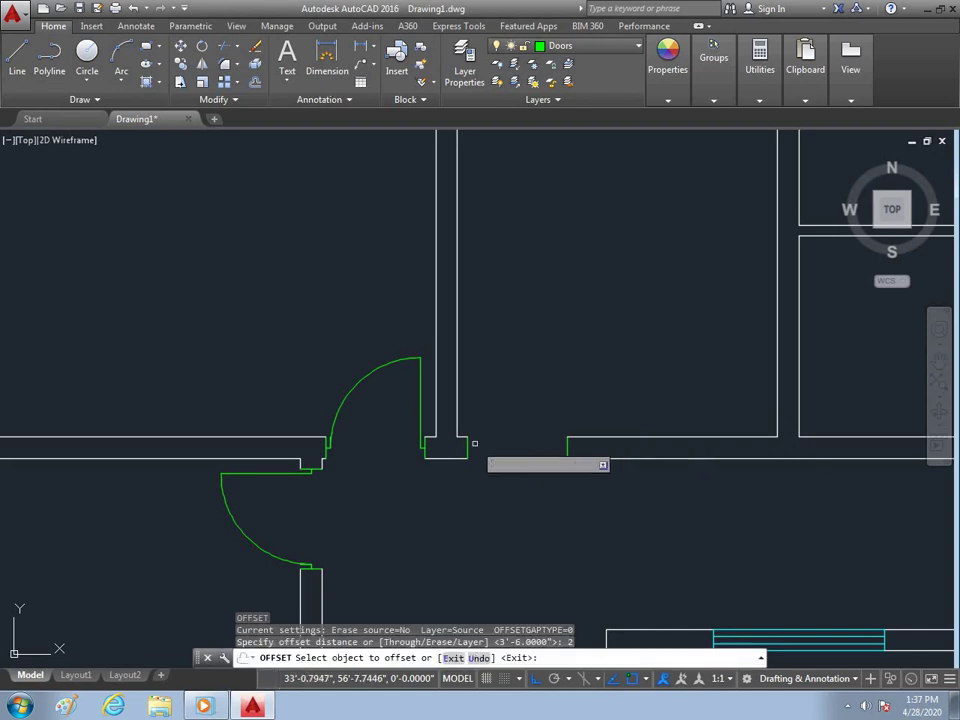
Step: Double both jamb lines with copies offset 2 inches inward
{"action": "left_click", "coordinate": [468, 446]}
{"action": "left_click", "coordinate": [540, 446]}
{"action": "left_click", "coordinate": [562, 444]}
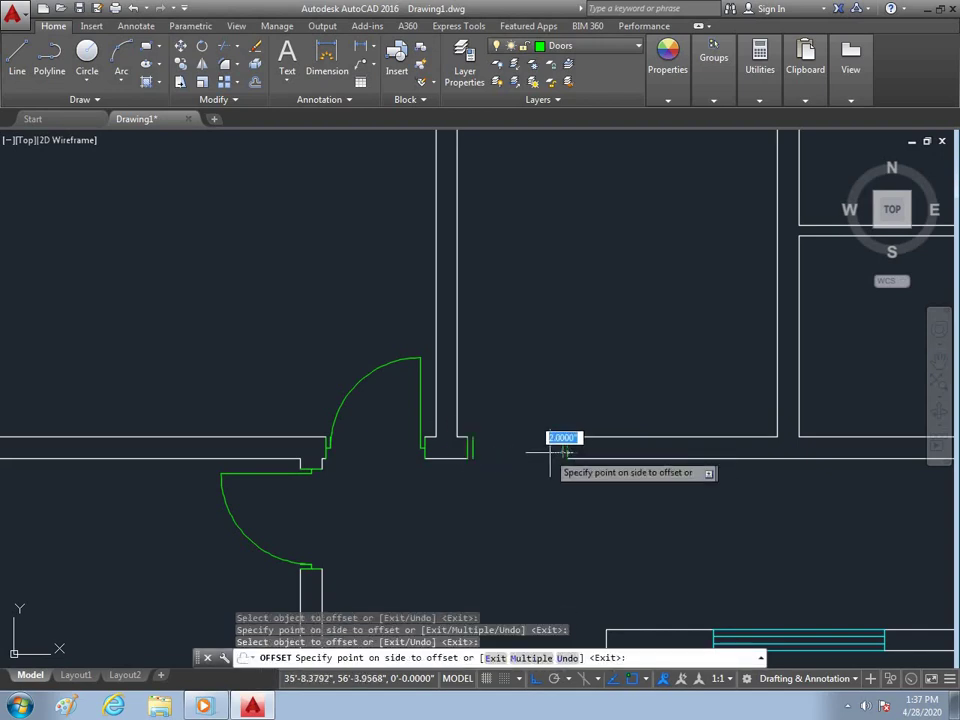
{"action": "left_click", "coordinate": [526, 442]}
{"action": "key", "text": "Escape"}
Step: Draw a green line spanning the opening between the inner jamb and the opposite jamb
{"action": "type", "text": "l"}
{"action": "key", "text": "Return"}
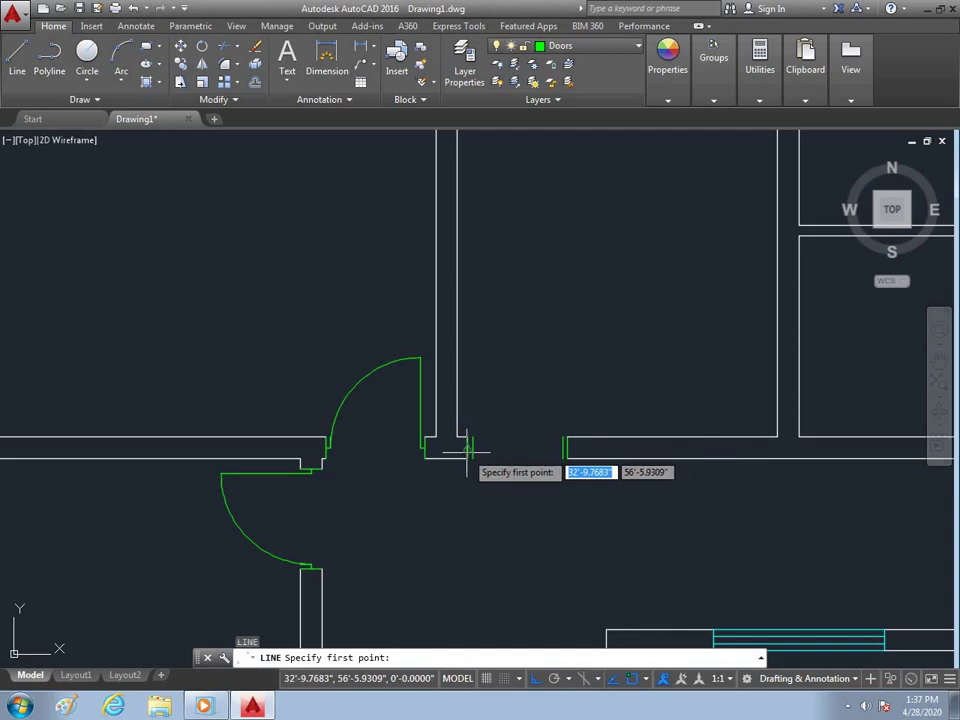
{"action": "left_click", "coordinate": [468, 447]}
{"action": "left_click", "coordinate": [566, 449]}
{"action": "key", "text": "Return"}
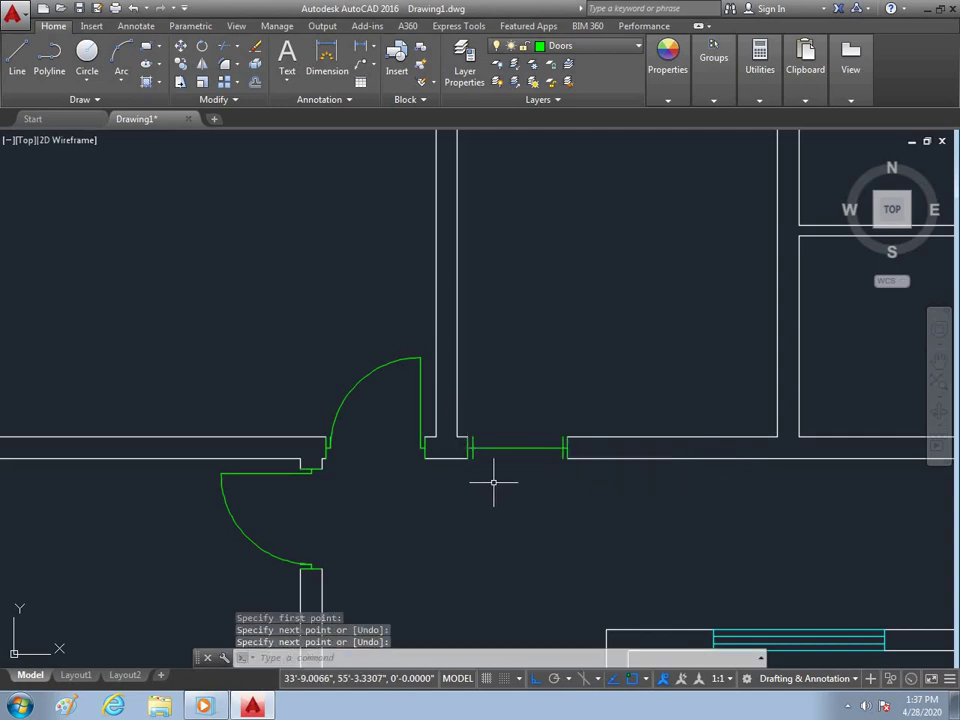
{"action": "type", "text": "c"}
{"action": "key", "text": "Return"}
Step: Draw a circle centred at the left jamb, reaching to the far jamb
{"action": "scroll", "coordinate": [466, 452], "scroll_direction": "up", "scroll_amount": 4}
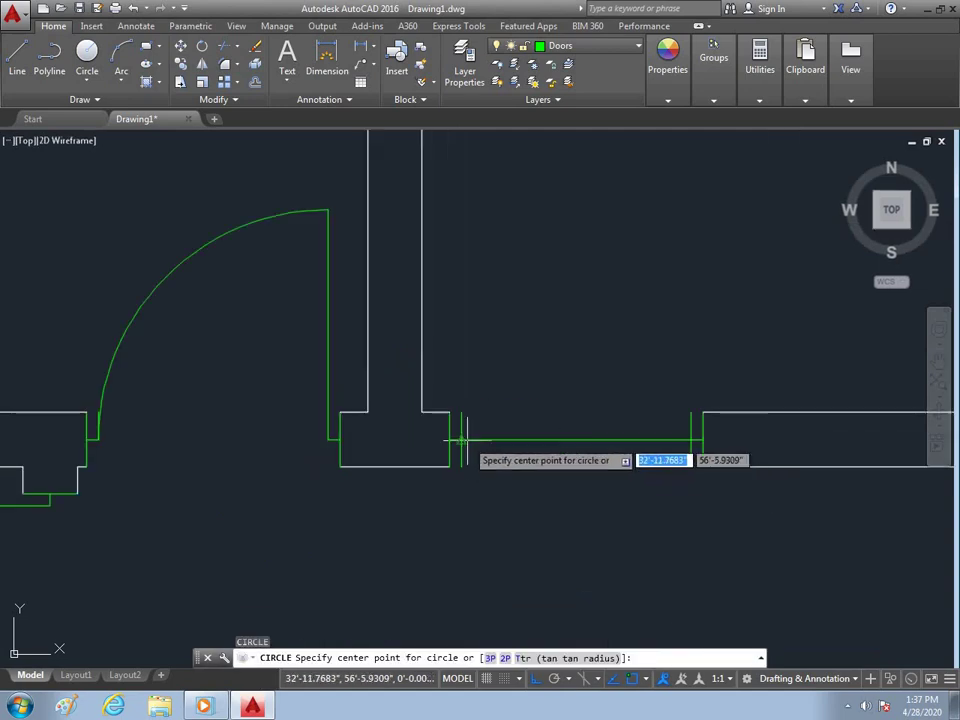
{"action": "left_click", "coordinate": [461, 440]}
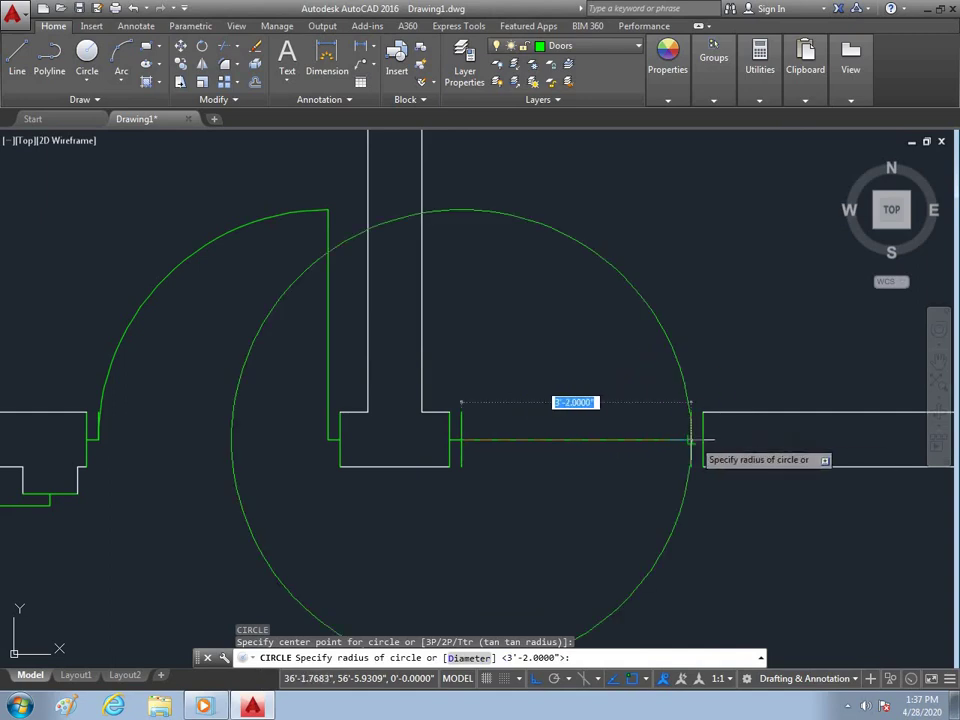
{"action": "left_click", "coordinate": [693, 440]}
{"action": "key", "text": "Escape"}
{"action": "type", "text": "ex"}
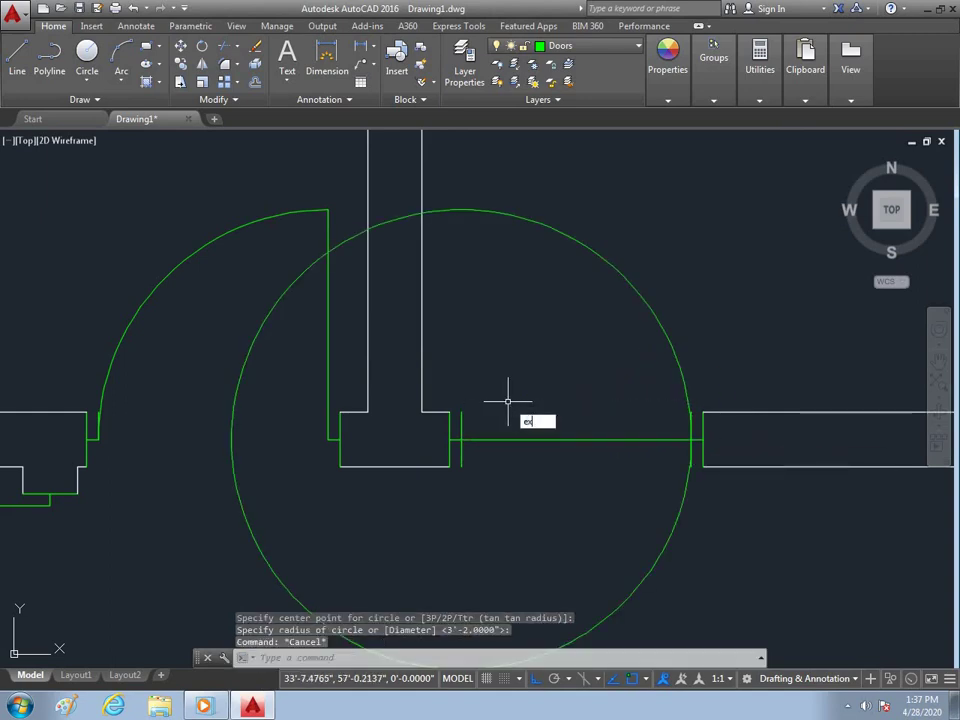
Step: Extend the door leaf to the circle and trim the circle and threshold line into a quarter-arc swing
{"action": "key", "text": "Return"}
{"action": "key", "text": "Return"}
{"action": "left_click", "coordinate": [460, 422]}
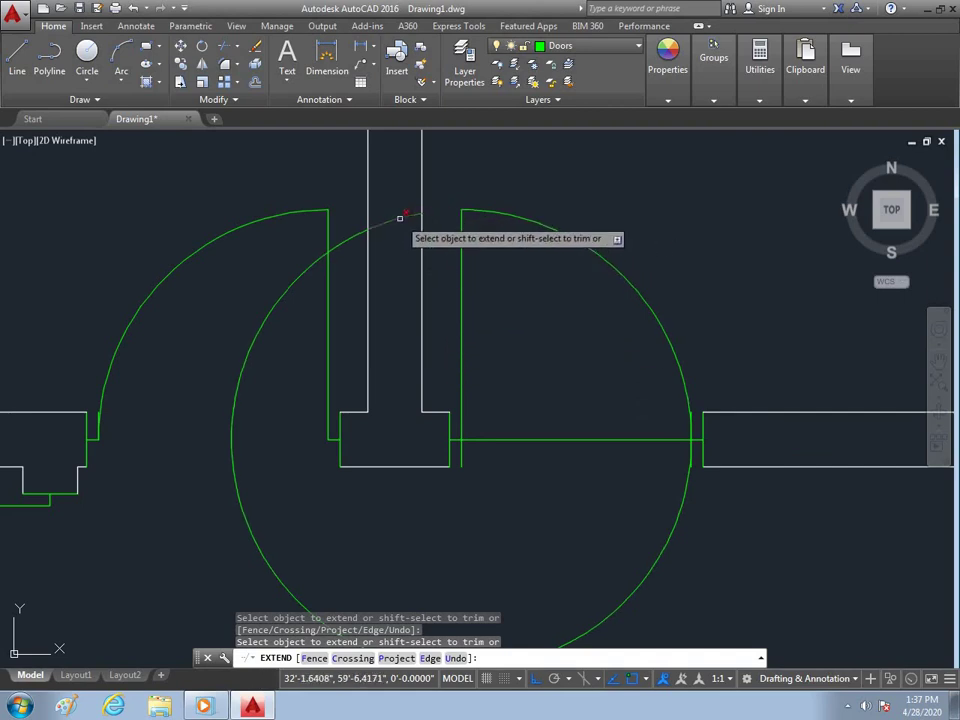
{"action": "left_click", "coordinate": [277, 304], "text": "shift"}
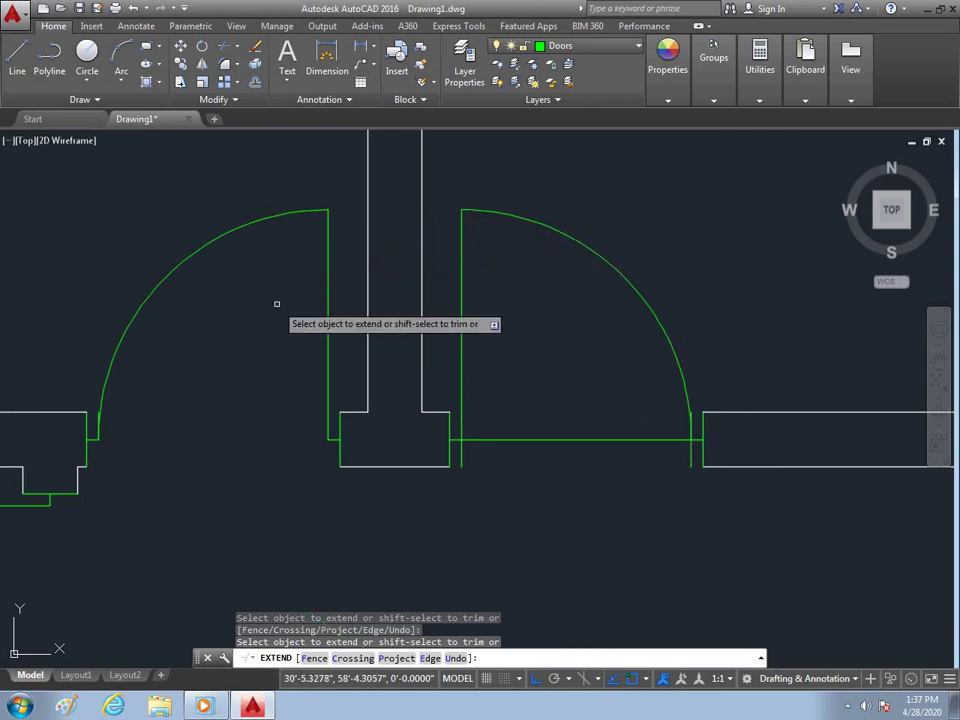
{"action": "left_click", "coordinate": [514, 439], "text": "shift"}
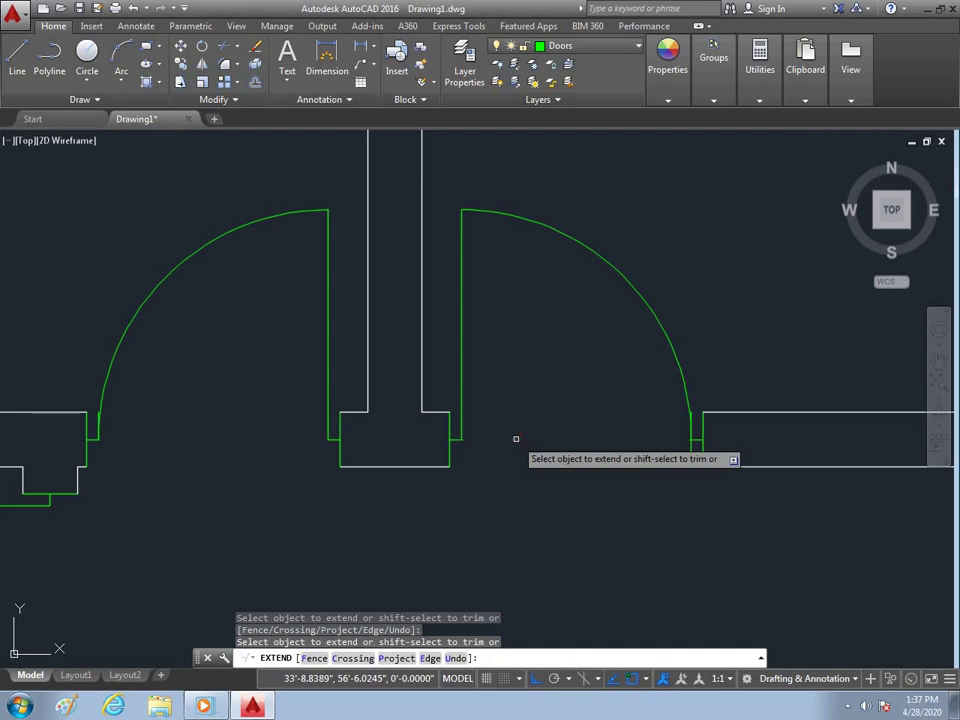
{"action": "scroll", "coordinate": [553, 403], "scroll_direction": "down", "scroll_amount": 3}
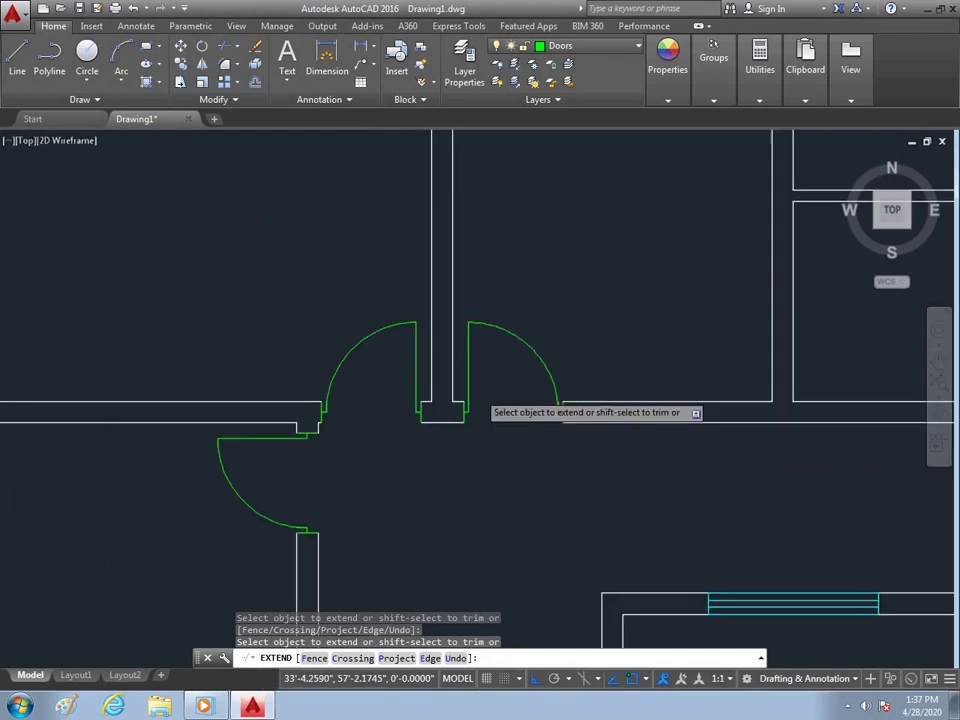
{"action": "scroll", "coordinate": [521, 401], "scroll_direction": "down", "scroll_amount": 2}
{"action": "scroll", "coordinate": [523, 381], "scroll_direction": "down", "scroll_amount": 2}
{"action": "key", "text": "Escape"}
{"action": "scroll", "coordinate": [524, 490], "scroll_direction": "up", "scroll_amount": 2}
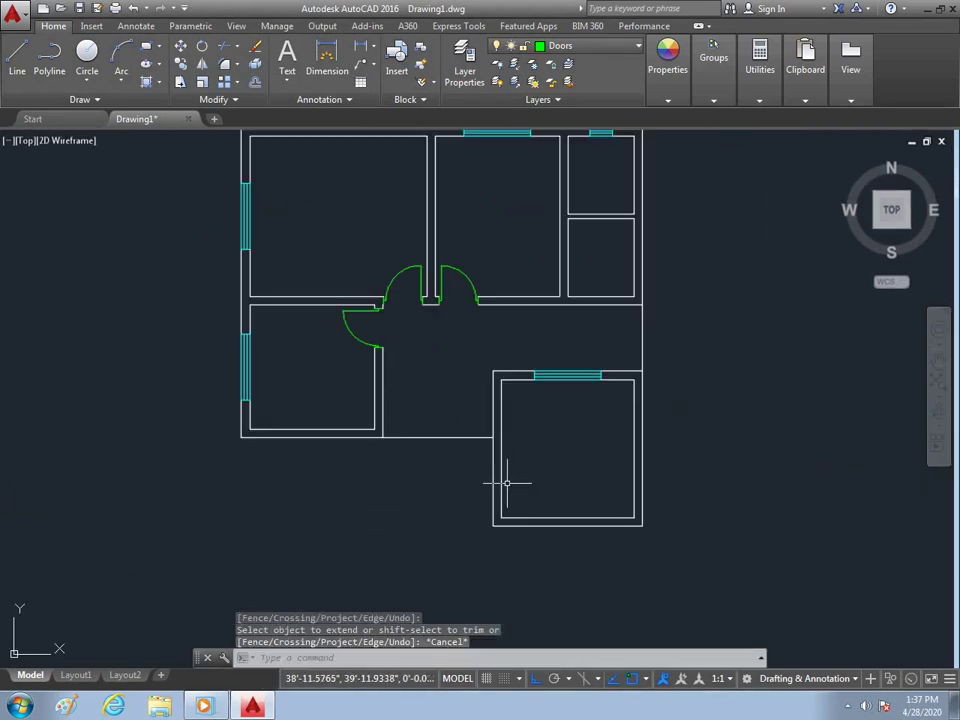
{"action": "scroll", "coordinate": [685, 340], "scroll_direction": "down", "scroll_amount": 2}
{"action": "scroll", "coordinate": [650, 265], "scroll_direction": "up", "scroll_amount": 2}
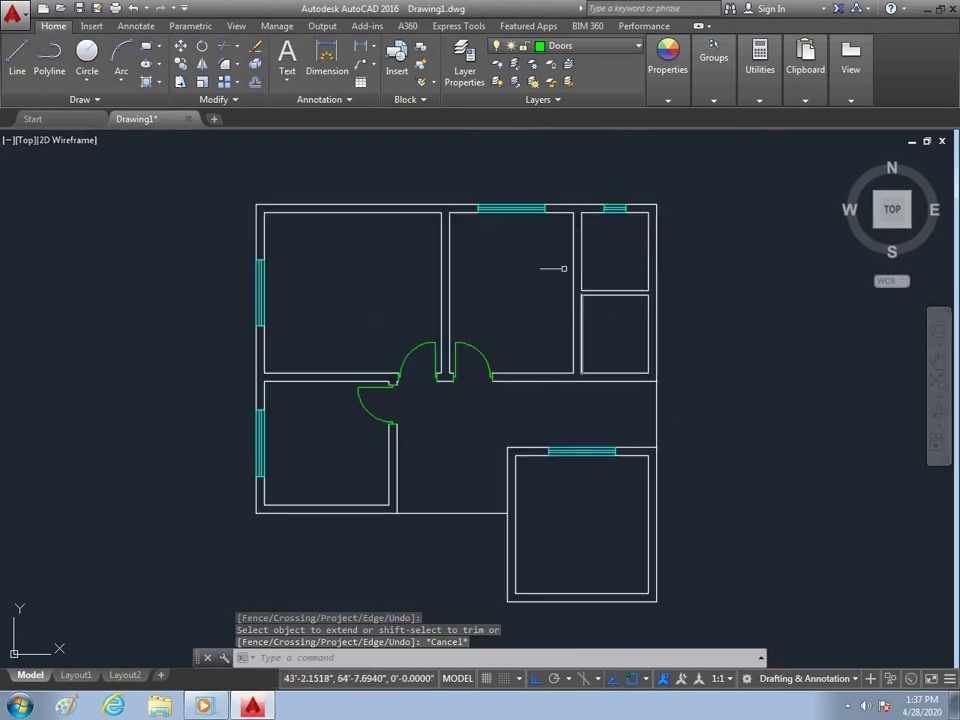
{"action": "scroll", "coordinate": [590, 290], "scroll_direction": "up", "scroll_amount": 4}
{"action": "scroll", "coordinate": [598, 305], "scroll_direction": "down", "scroll_amount": 3}
{"action": "scroll", "coordinate": [630, 324], "scroll_direction": "up", "scroll_amount": 3}
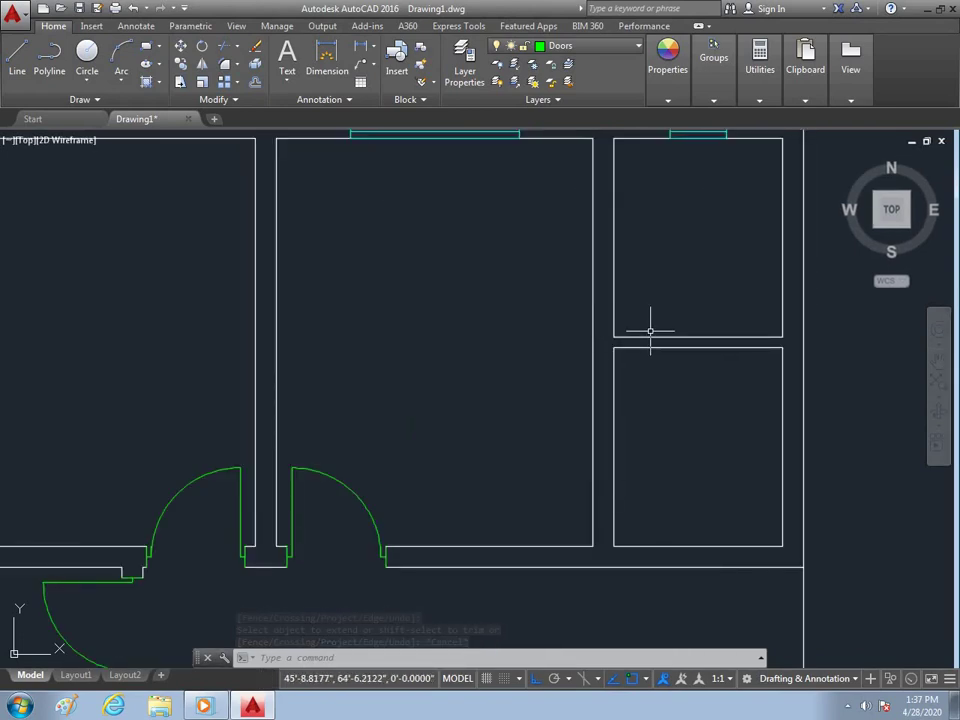
Step: Draw a short jamb line from the upper-right room's corner to the wall on the left
{"action": "type", "text": "l"}
{"action": "key", "text": "Return"}
{"action": "left_click", "coordinate": [613, 337]}
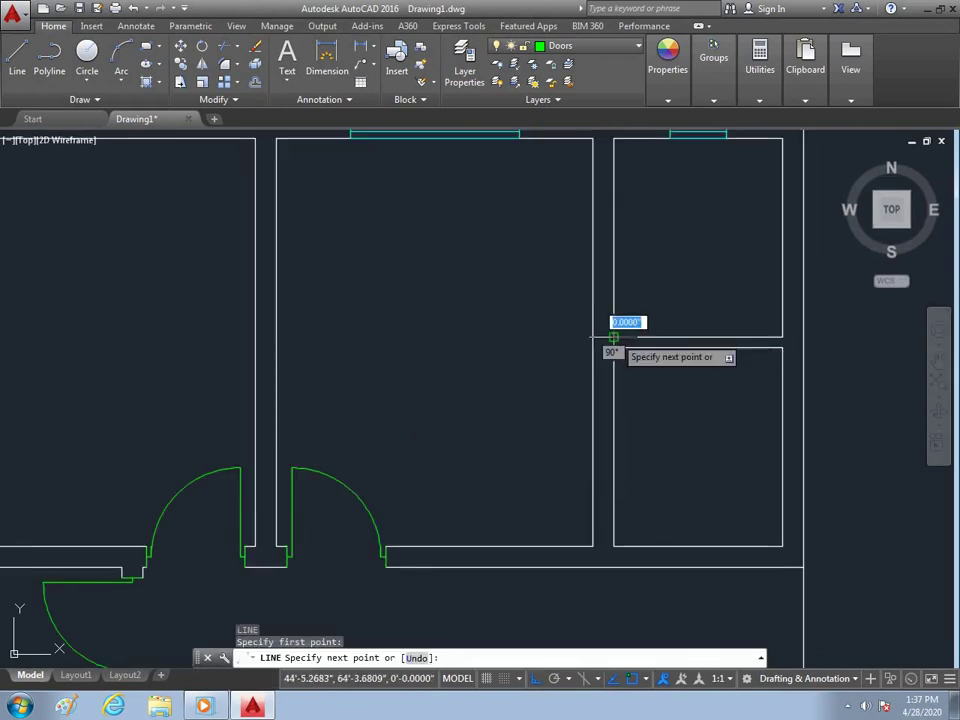
{"action": "left_click", "coordinate": [593, 337]}
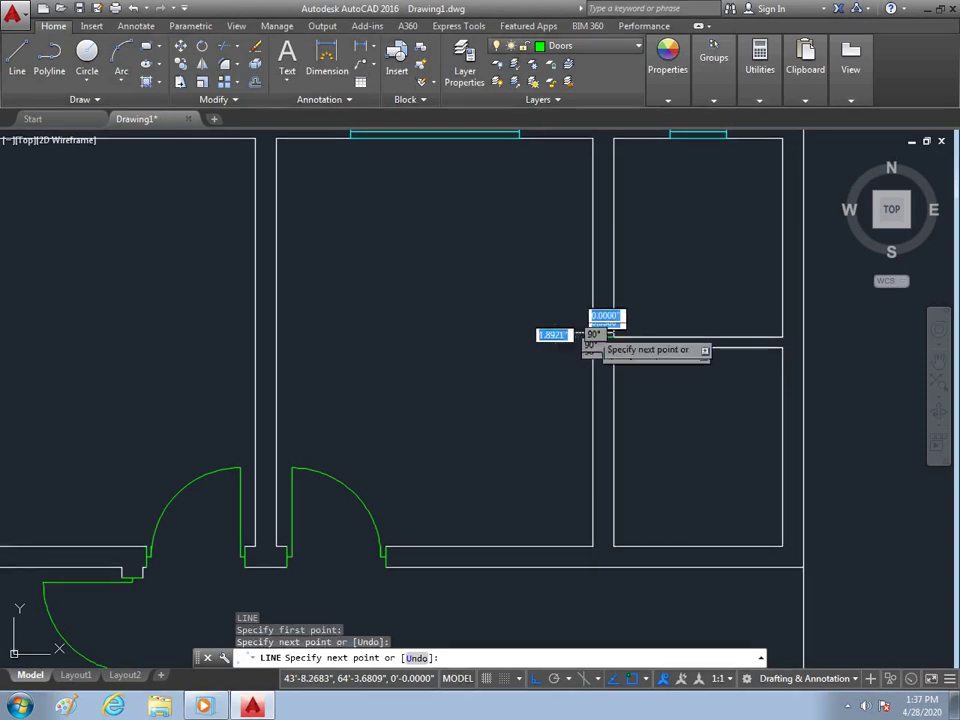
{"action": "key", "text": "Escape"}
Step: Offset the short jamb line 4.5 upward
{"action": "type", "text": "o"}
{"action": "key", "text": "Return"}
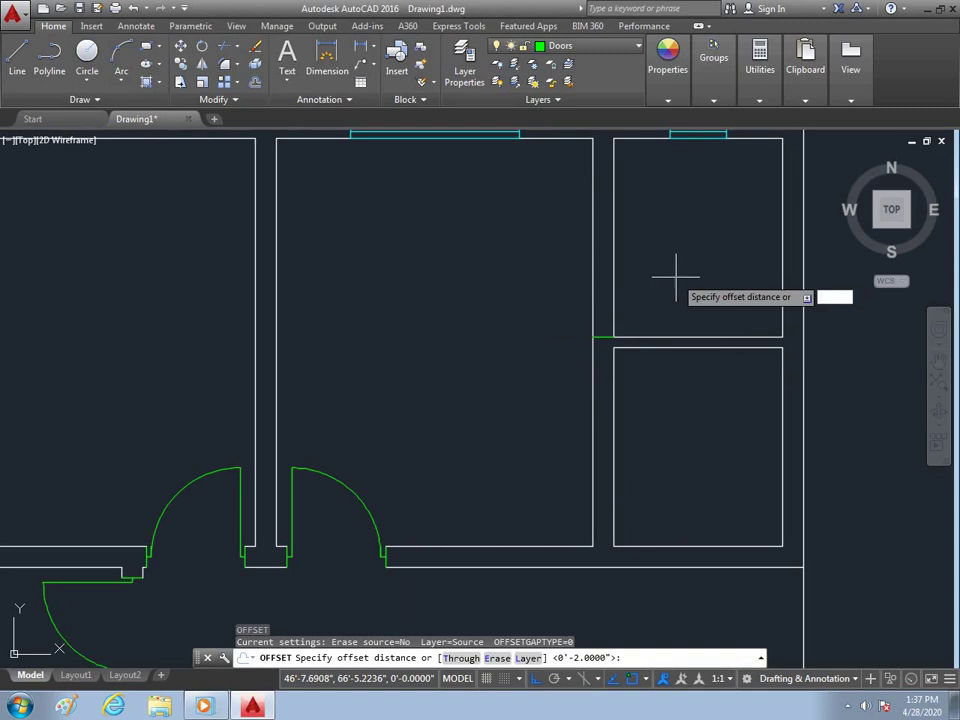
{"action": "type", "text": "4.5"}
{"action": "key", "text": "Return"}
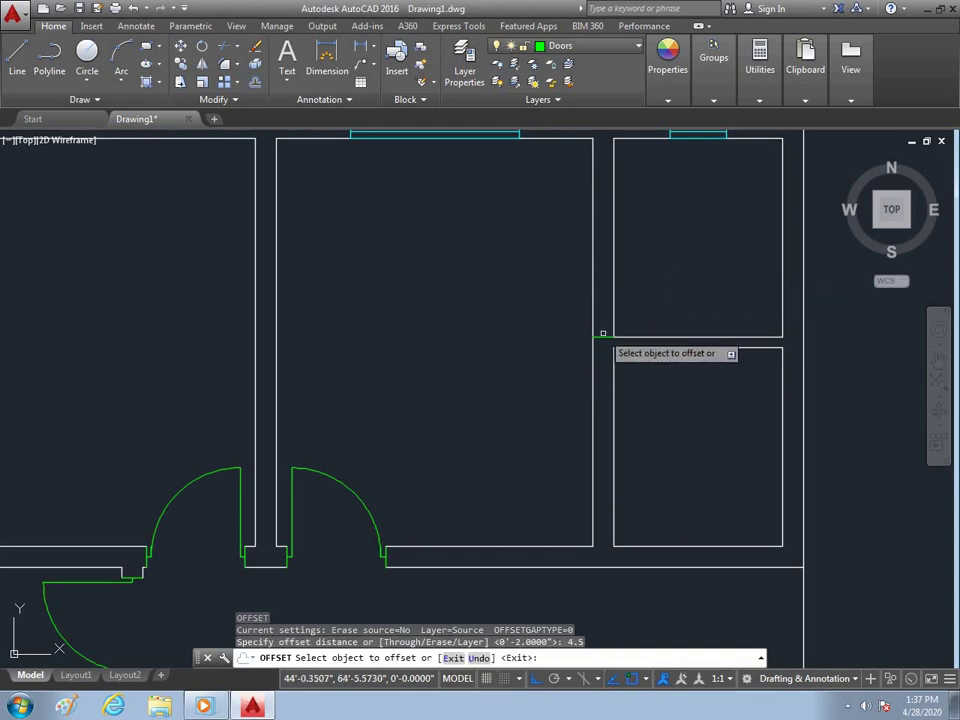
{"action": "left_click", "coordinate": [600, 337]}
{"action": "left_click", "coordinate": [605, 320]}
{"action": "key", "text": "Escape"}
{"action": "type", "text": "o"}
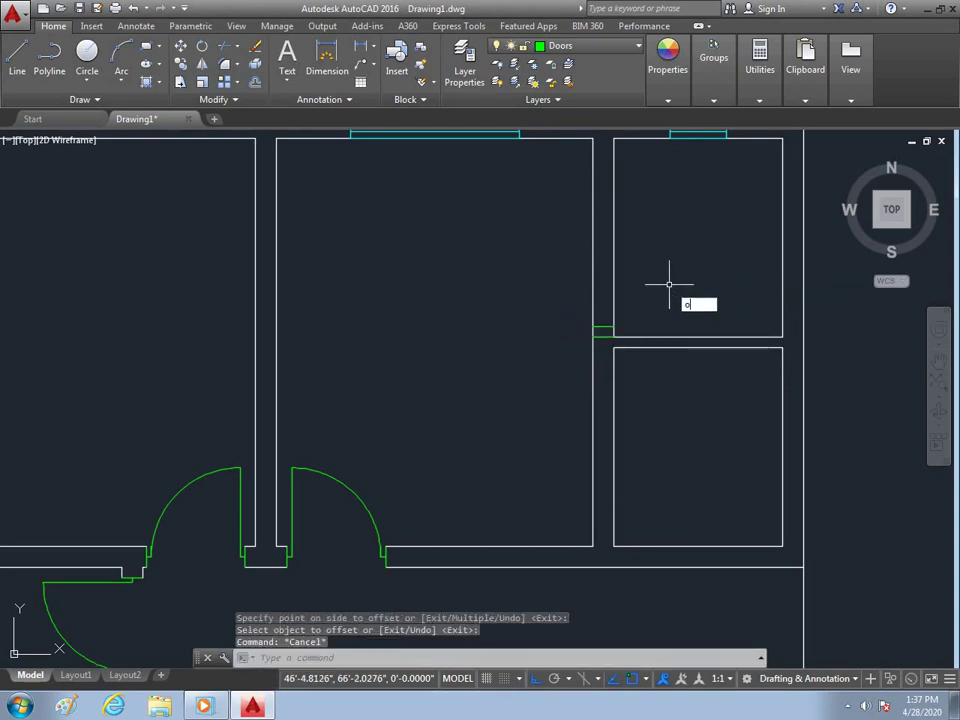
Step: Offset the green jamb line 2'-6" upward to mark the doorway's other side
{"action": "key", "text": "Return"}
{"action": "type", "text": "2'6"}
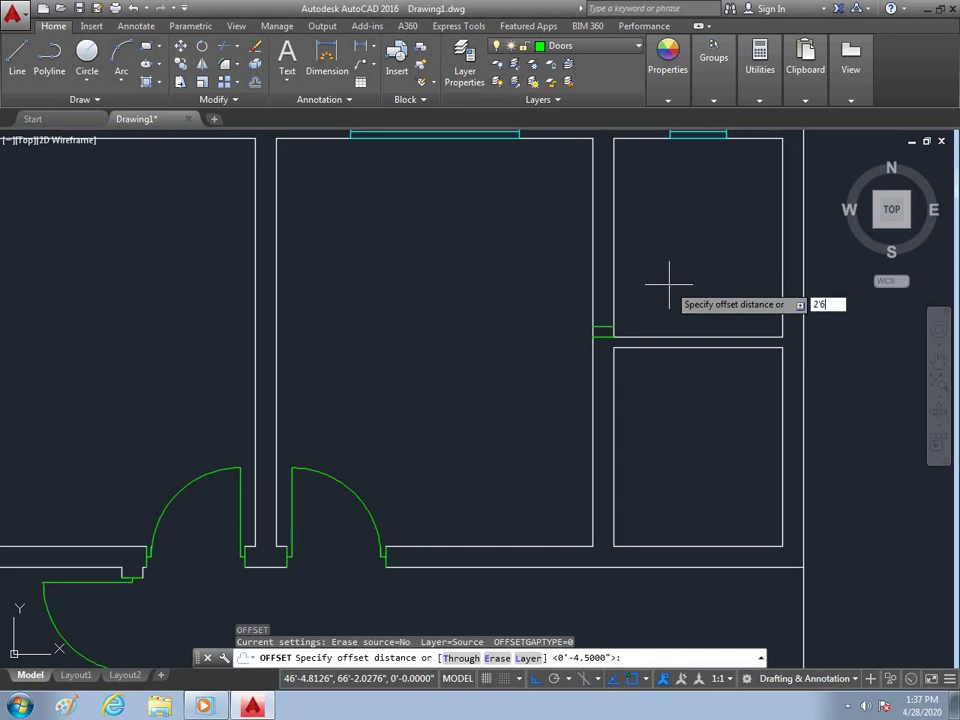
{"action": "key", "text": "Return"}
{"action": "left_click", "coordinate": [600, 330]}
{"action": "left_click", "coordinate": [600, 288]}
{"action": "key", "text": "Escape"}
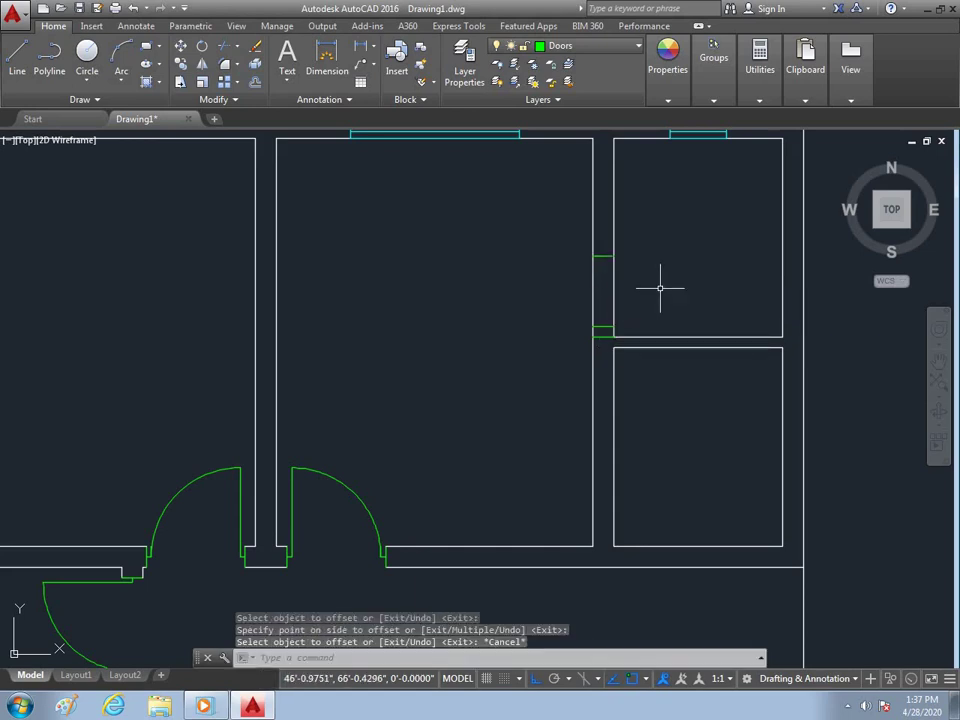
Step: Trim the wall lines between the two jambs, keeping the small green stub
{"action": "type", "text": "tr"}
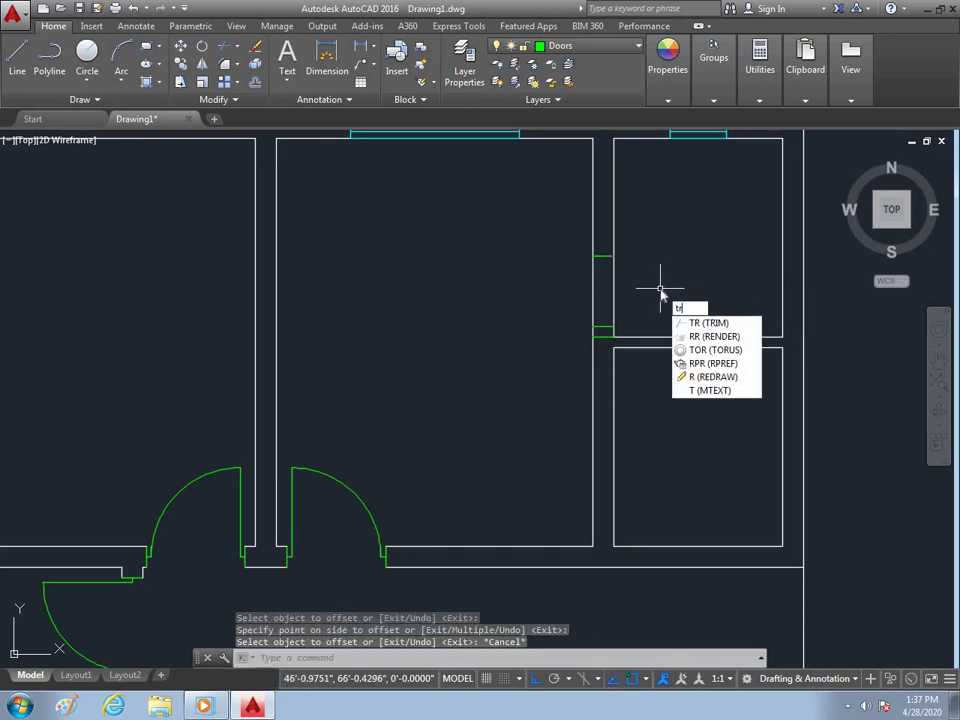
{"action": "key", "text": "Return"}
{"action": "key", "text": "Return"}
{"action": "left_click", "coordinate": [660, 285]}
{"action": "left_click", "coordinate": [576, 298]}
{"action": "key", "text": "Escape"}
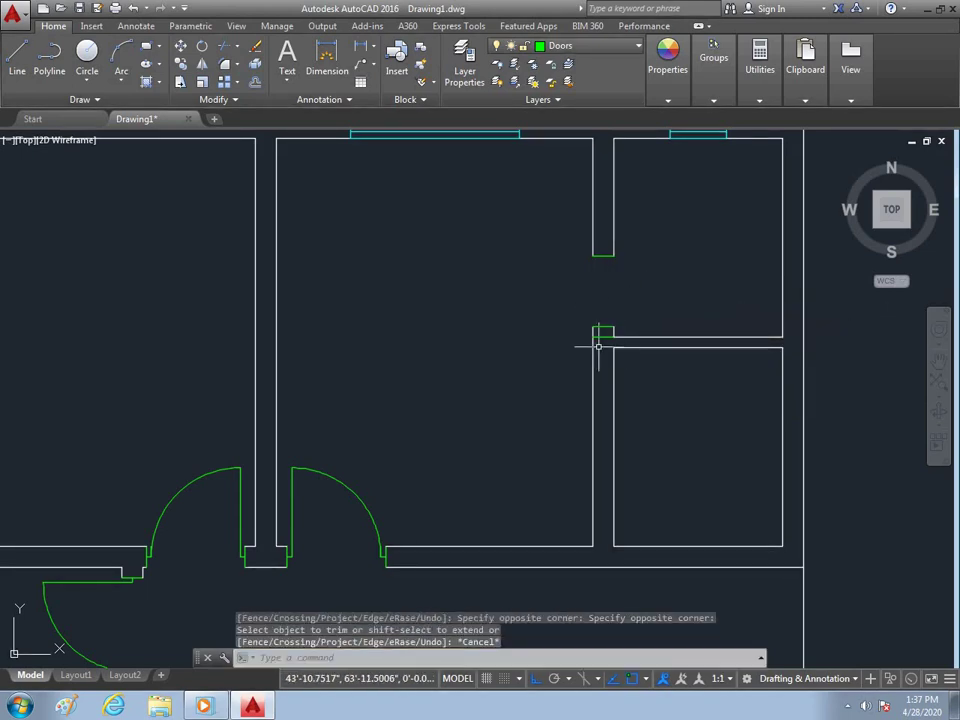
{"action": "type", "text": "e"}
{"action": "key", "text": "Return"}
{"action": "left_click", "coordinate": [599, 333]}
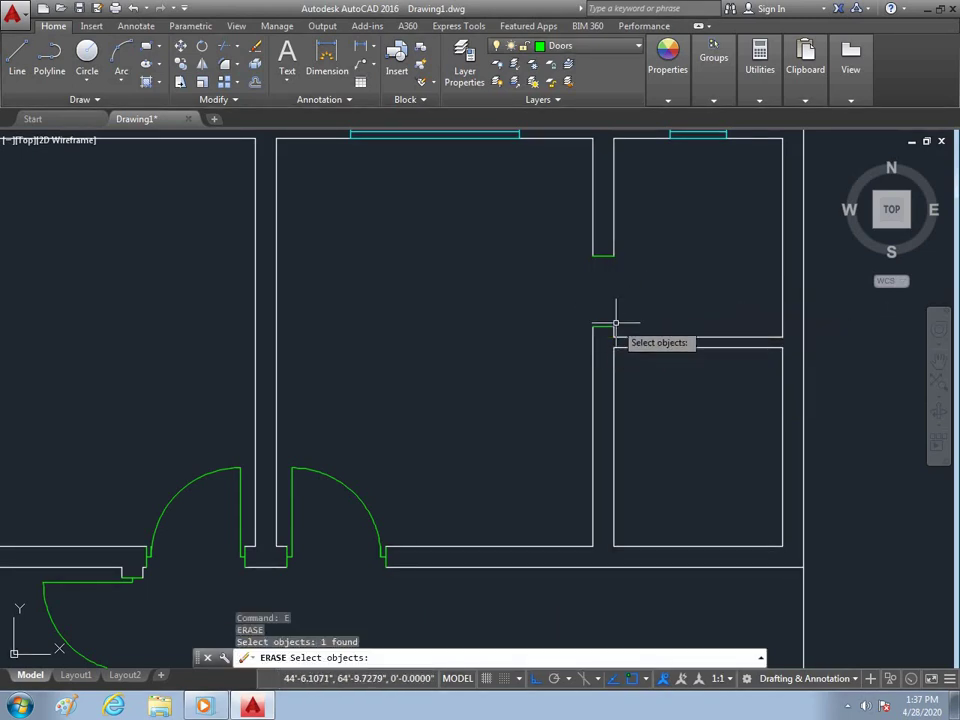
{"action": "key", "text": "Escape"}
Step: Double the lower and upper green jamb lines with 2" offset copies
{"action": "key", "text": "Return"}
{"action": "type", "text": "2"}
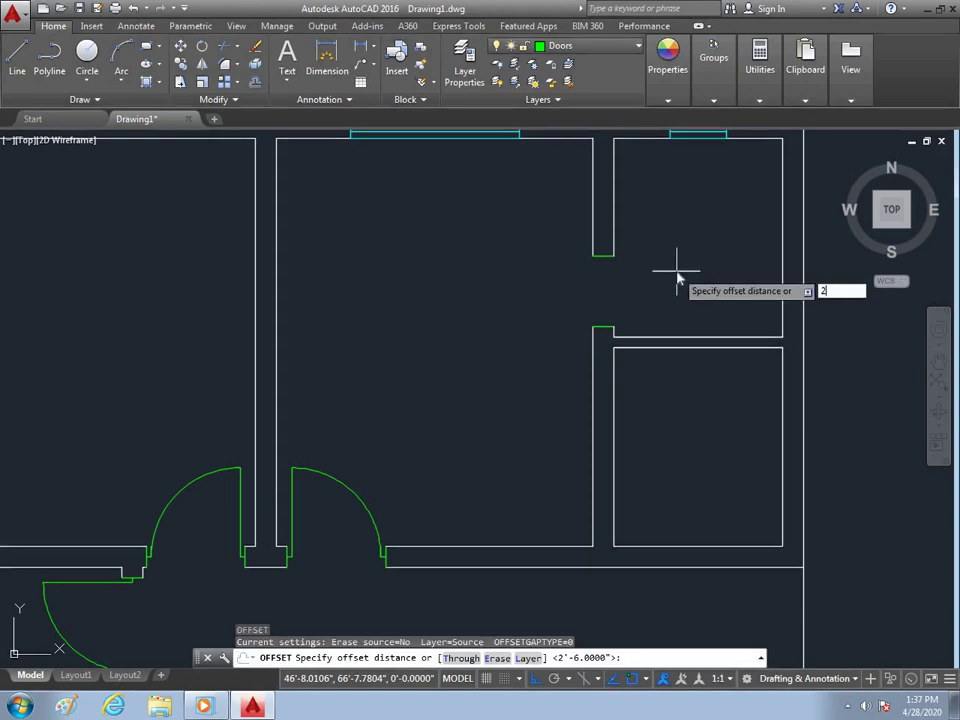
{"action": "key", "text": "Return"}
{"action": "left_click", "coordinate": [603, 326]}
{"action": "left_click", "coordinate": [609, 289]}
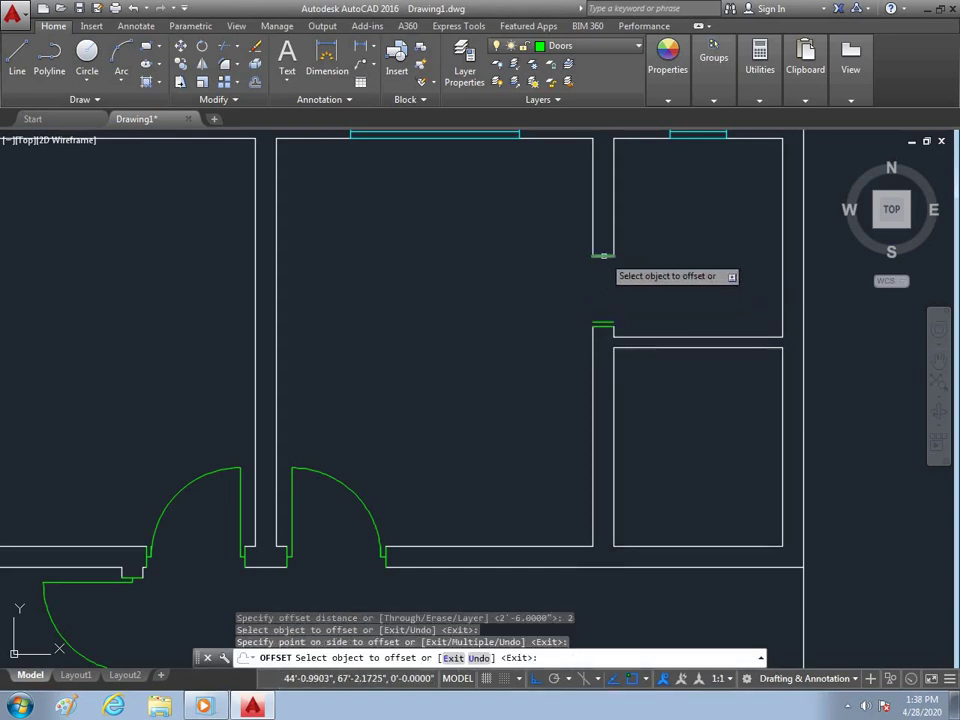
{"action": "left_click", "coordinate": [604, 256]}
{"action": "left_click", "coordinate": [612, 296]}
{"action": "key", "text": "Escape"}
Step: Draw the green door leaf line from the upper jamb to the lower jamb
{"action": "key", "text": "Return"}
{"action": "scroll", "coordinate": [625, 290], "scroll_direction": "up", "scroll_amount": 3}
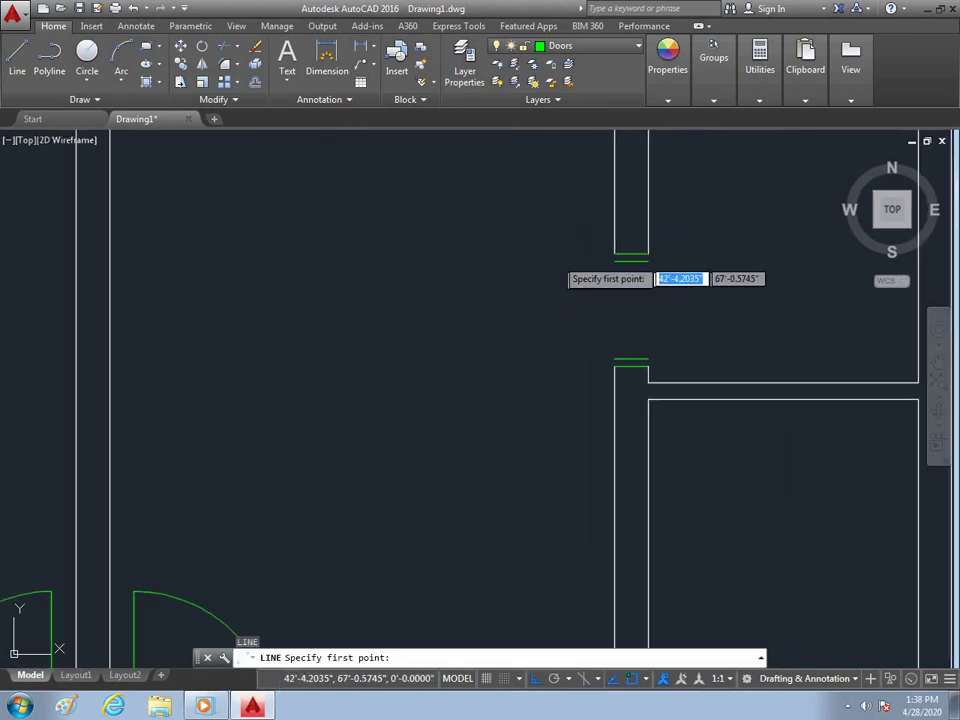
{"action": "scroll", "coordinate": [625, 290], "scroll_direction": "up", "scroll_amount": 2}
{"action": "left_click", "coordinate": [730, 237]}
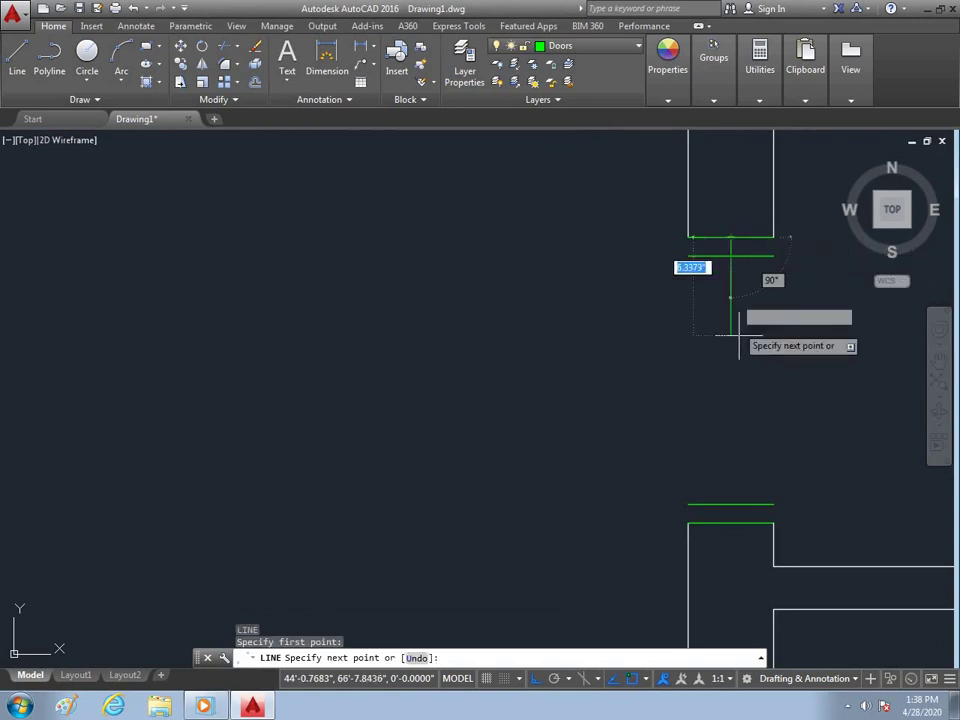
{"action": "left_click", "coordinate": [730, 522]}
{"action": "key", "text": "Escape"}
{"action": "scroll", "coordinate": [551, 399], "scroll_direction": "down", "scroll_amount": 4}
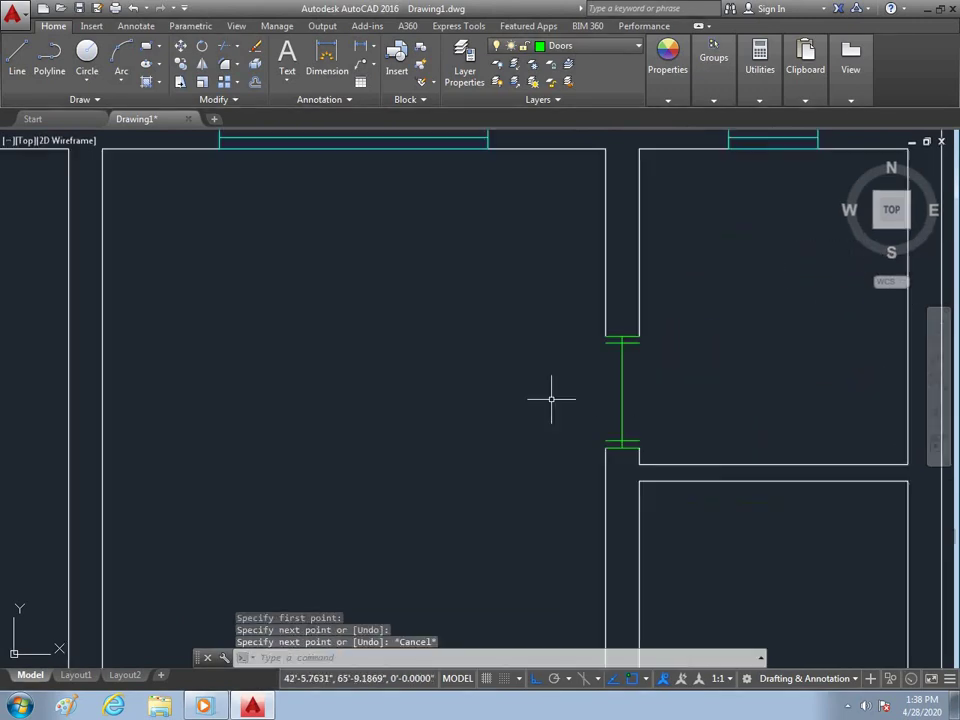
Step: Draw a circle centred at the leaf's lower end with radius equal to the leaf length
{"action": "type", "text": "c"}
{"action": "key", "text": "Return"}
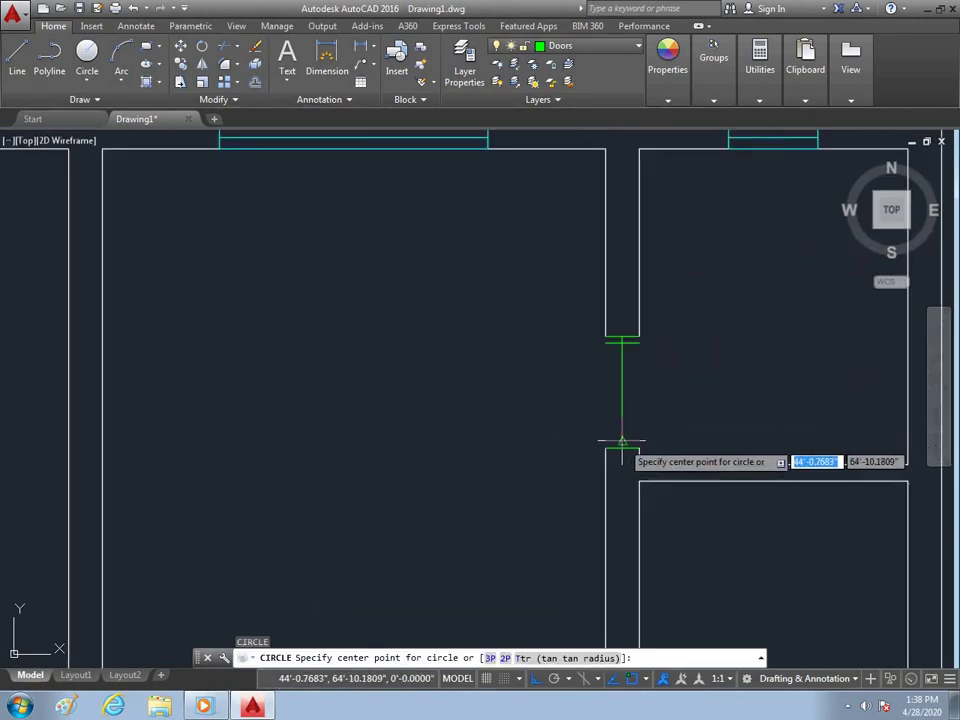
{"action": "left_click", "coordinate": [622, 442]}
{"action": "left_click", "coordinate": [622, 344]}
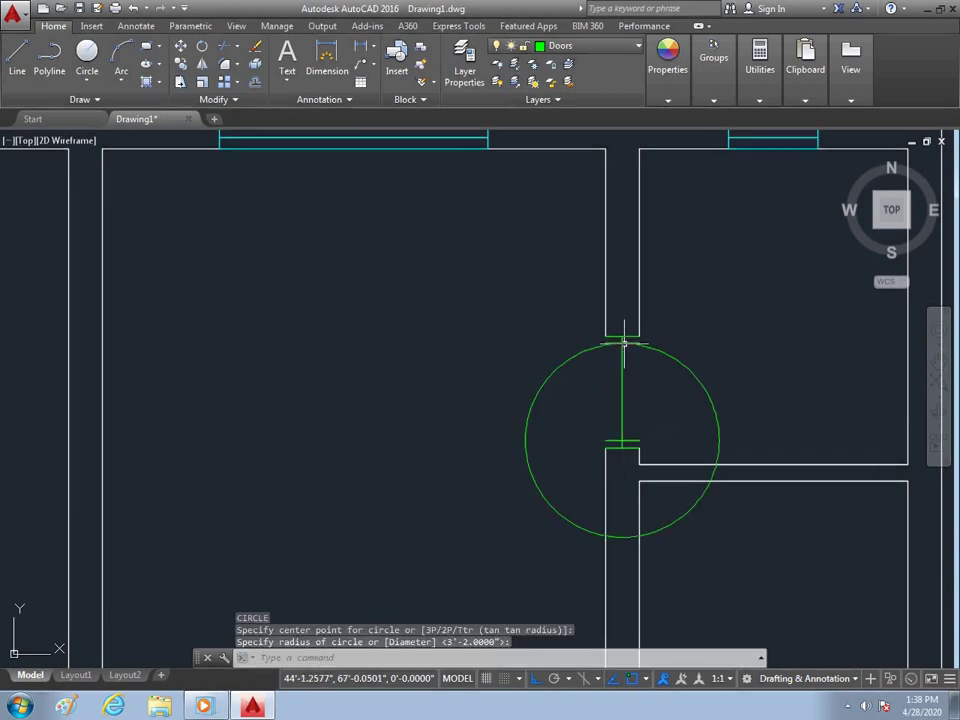
{"action": "key", "text": "Escape"}
Step: Extend the short green line to the circle and trim the circle to a quarter arc
{"action": "key", "text": "Return"}
{"action": "key", "text": "Return"}
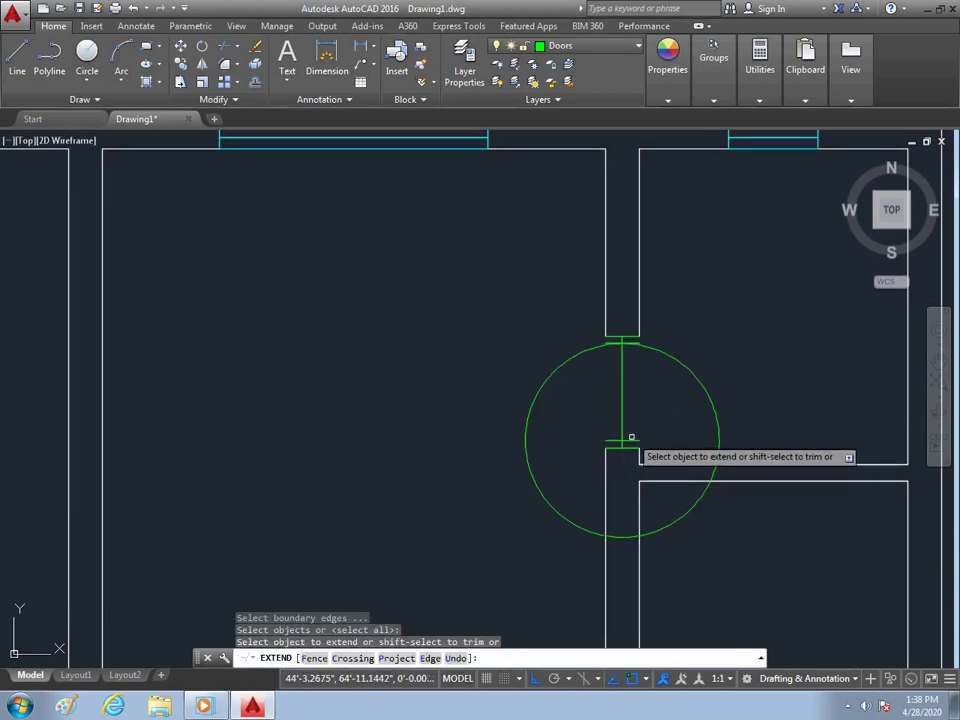
{"action": "left_click", "coordinate": [634, 441]}
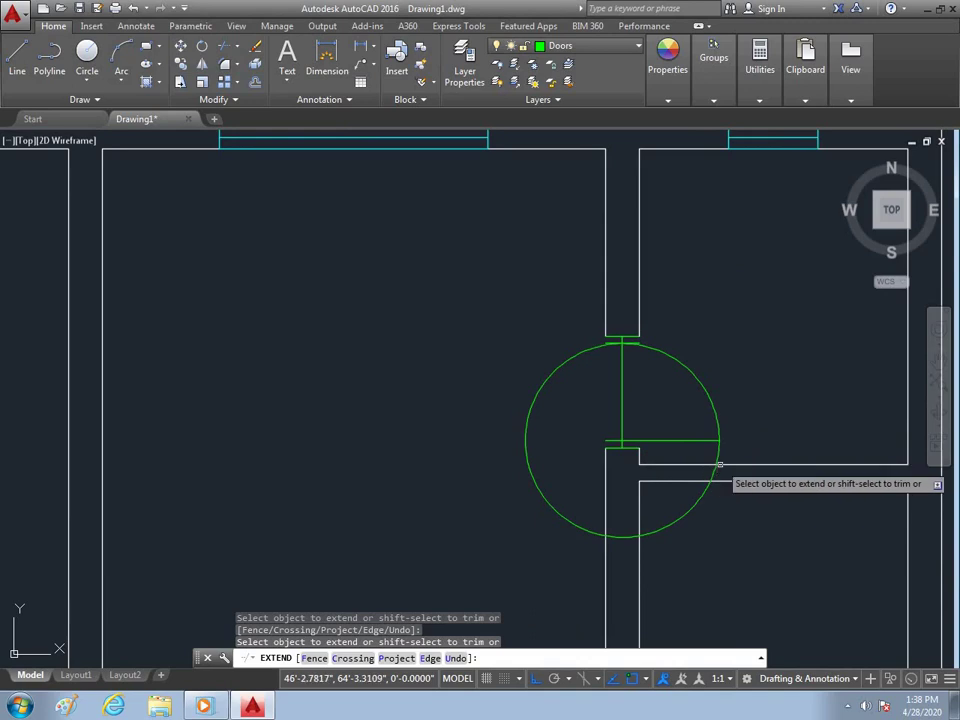
{"action": "left_click", "coordinate": [711, 474], "text": "shift"}
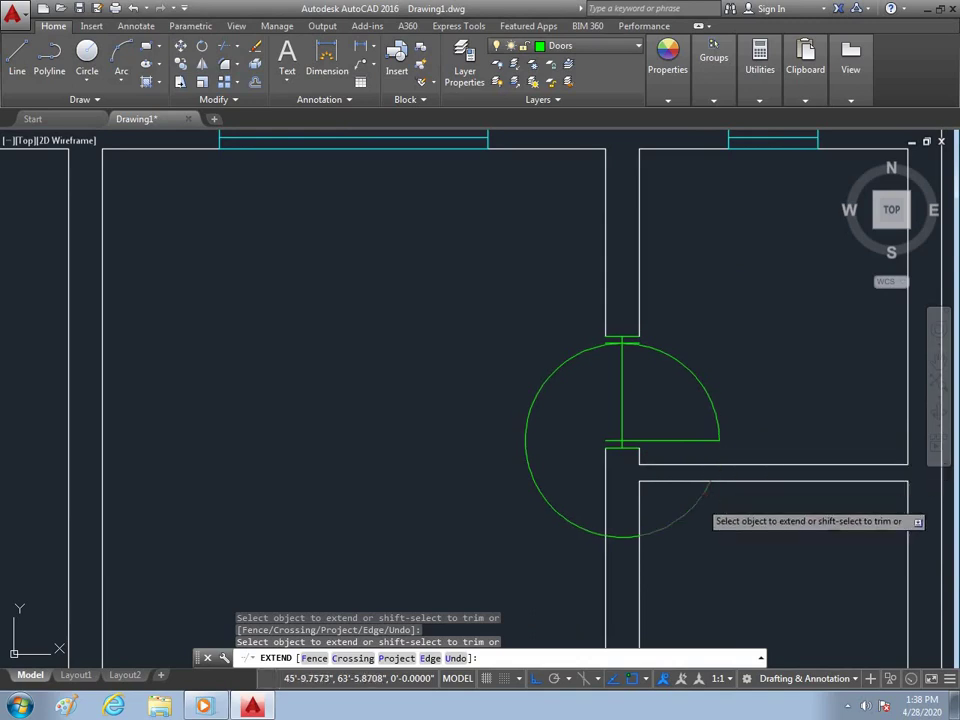
{"action": "left_click", "coordinate": [645, 534], "text": "shift"}
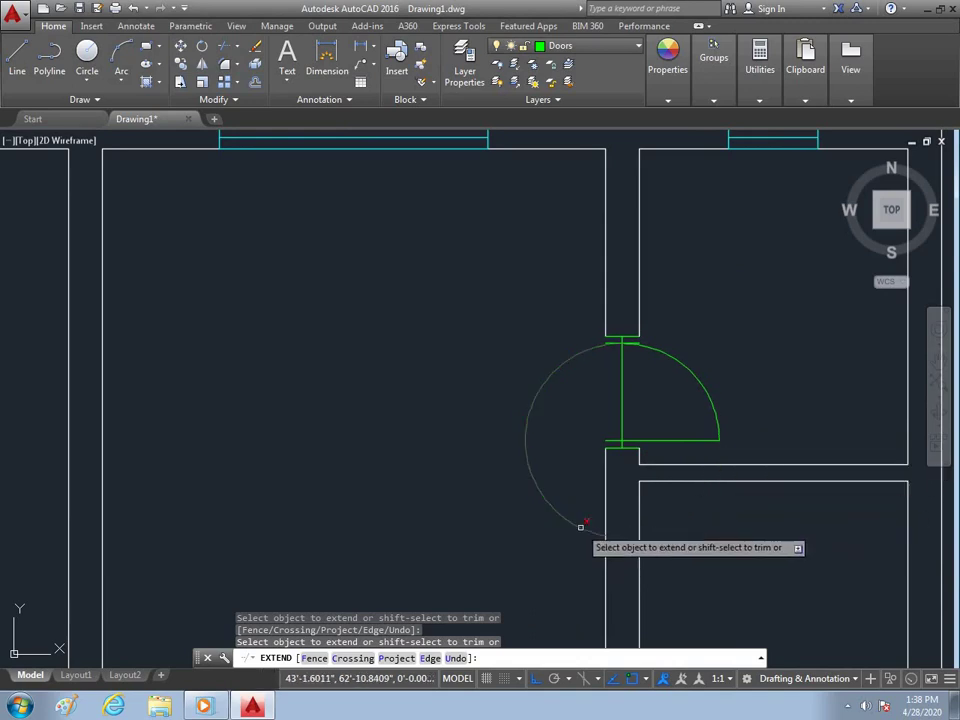
{"action": "left_click", "coordinate": [581, 526], "text": "shift"}
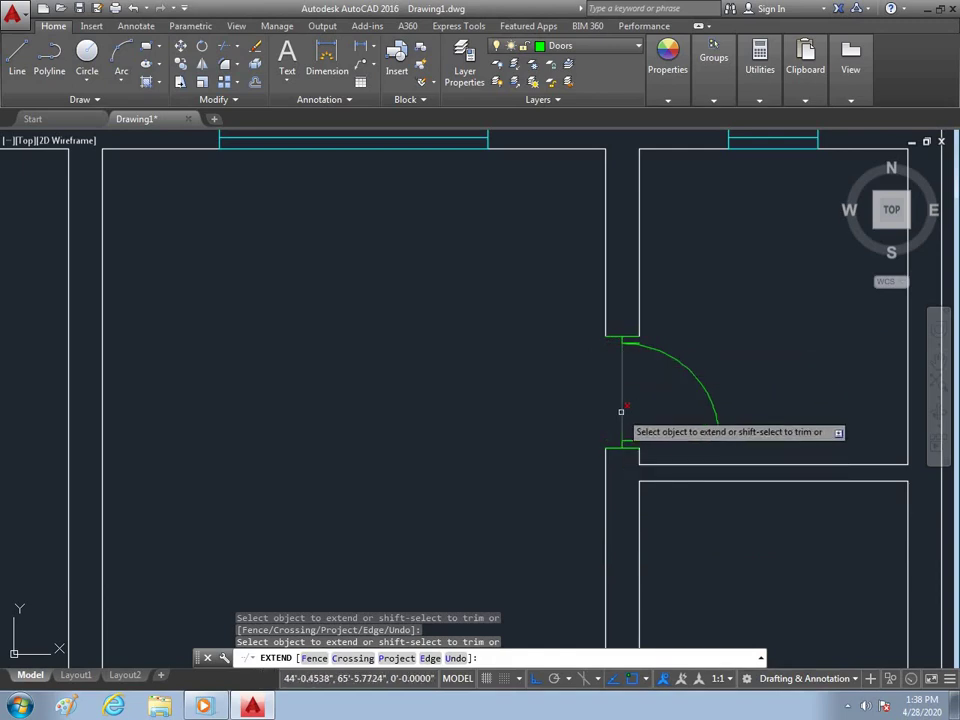
{"action": "scroll", "coordinate": [485, 300], "scroll_direction": "down", "scroll_amount": 6}
Step: Move to the hall's bottom wall, starting and then cancelling a line on it
{"action": "key", "text": "Escape"}
{"action": "scroll", "coordinate": [493, 397], "scroll_direction": "up", "scroll_amount": 4}
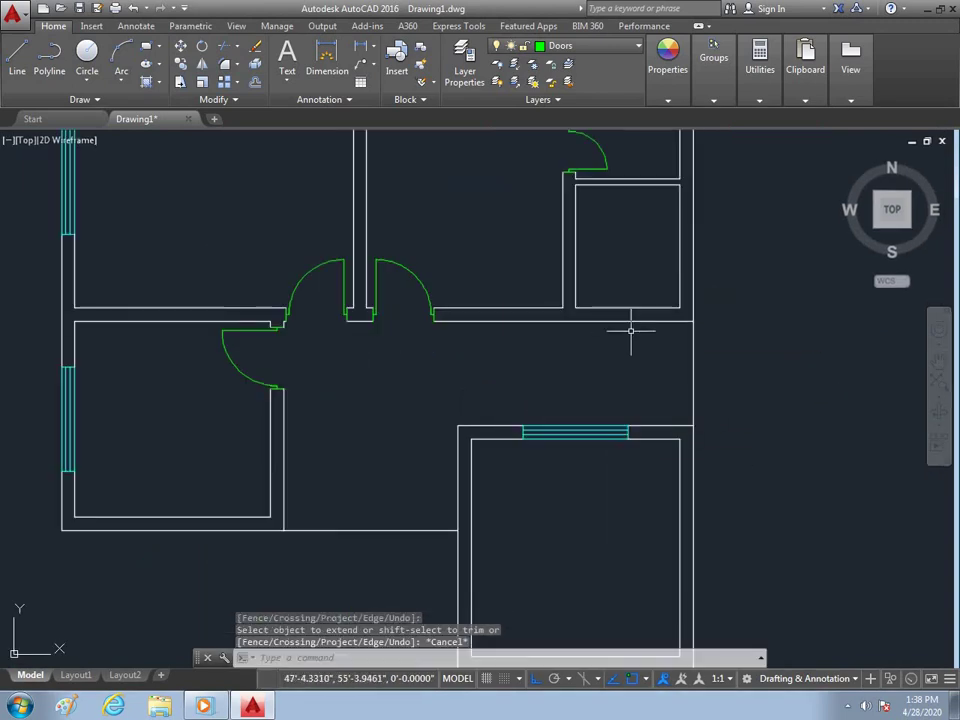
{"action": "scroll", "coordinate": [604, 332], "scroll_direction": "down", "scroll_amount": 3}
{"action": "scroll", "coordinate": [420, 420], "scroll_direction": "up", "scroll_amount": 2}
{"action": "scroll", "coordinate": [614, 384], "scroll_direction": "down", "scroll_amount": 1}
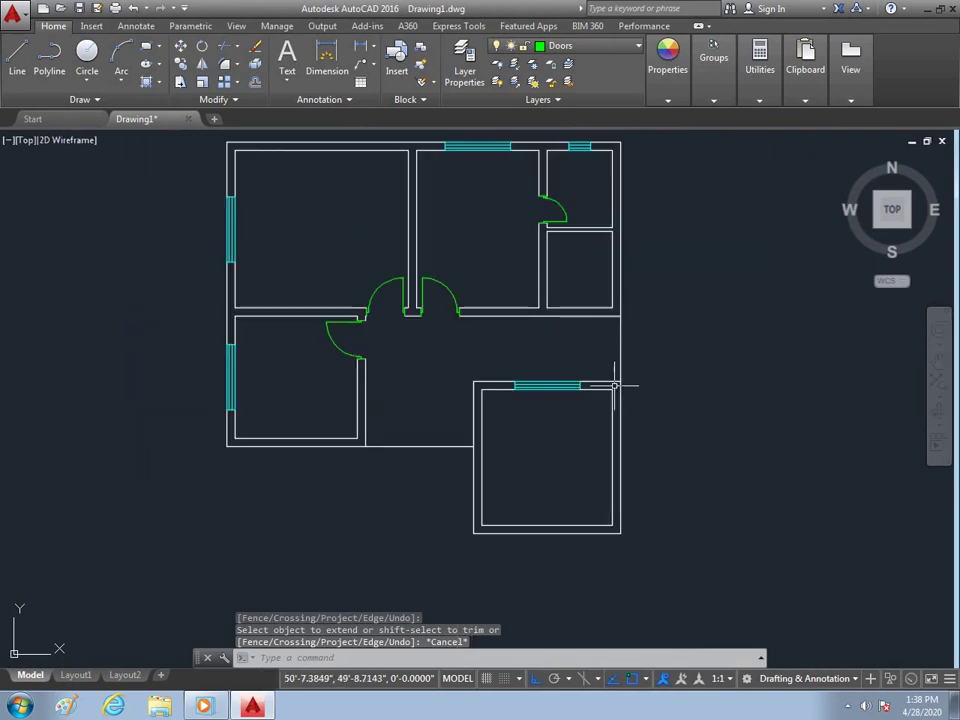
{"action": "scroll", "coordinate": [486, 409], "scroll_direction": "down", "scroll_amount": 4}
{"action": "scroll", "coordinate": [486, 418], "scroll_direction": "up", "scroll_amount": 4}
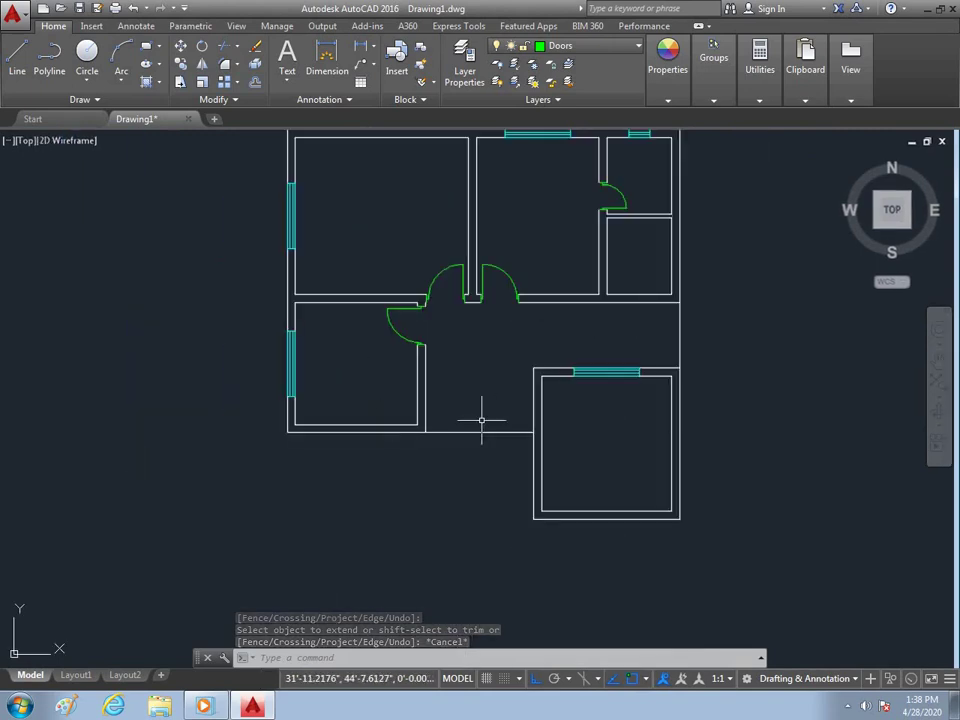
{"action": "scroll", "coordinate": [498, 417], "scroll_direction": "up", "scroll_amount": 2}
{"action": "type", "text": "l"}
{"action": "key", "text": "Return"}
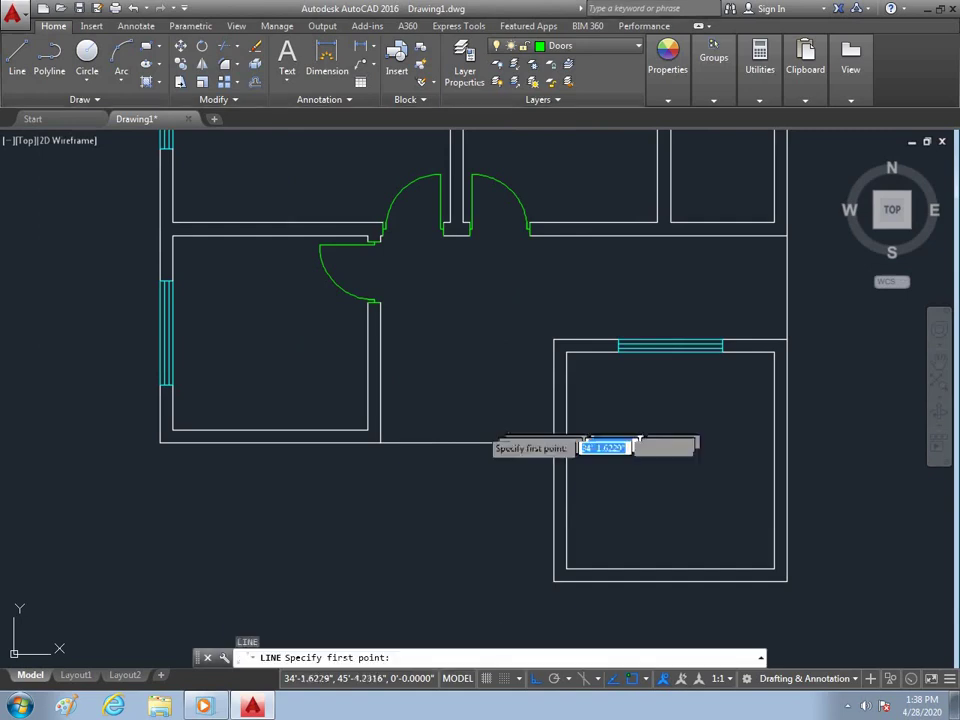
{"action": "left_click", "coordinate": [429, 441]}
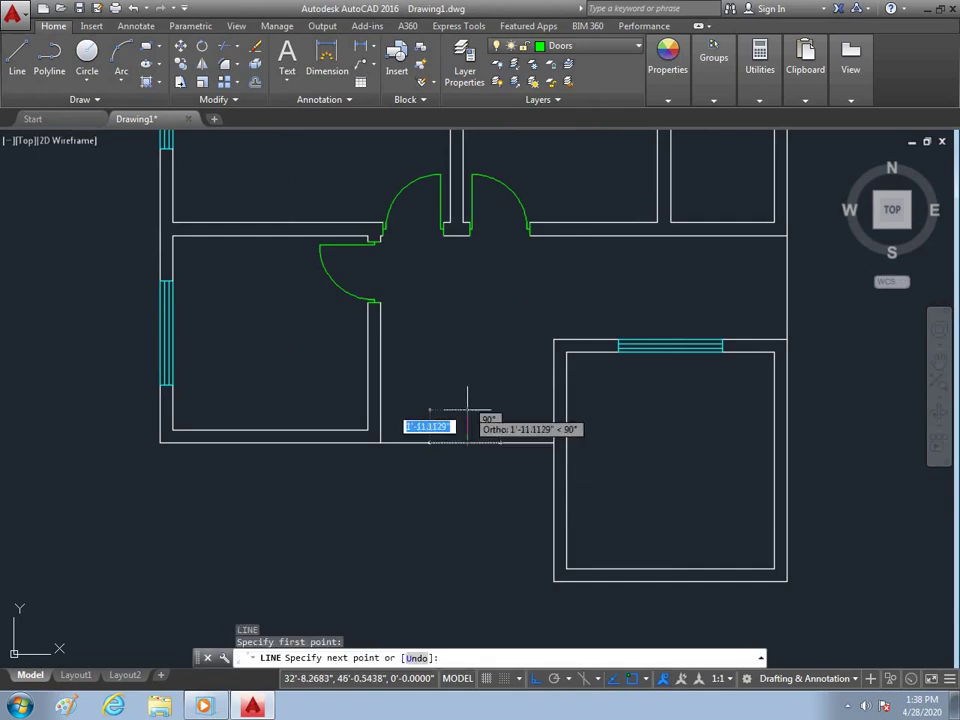
{"action": "key", "text": "Escape"}
Step: Offset the hall's bottom wall line 4.5 upward to make it a double-line wall
{"action": "key", "text": "Return"}
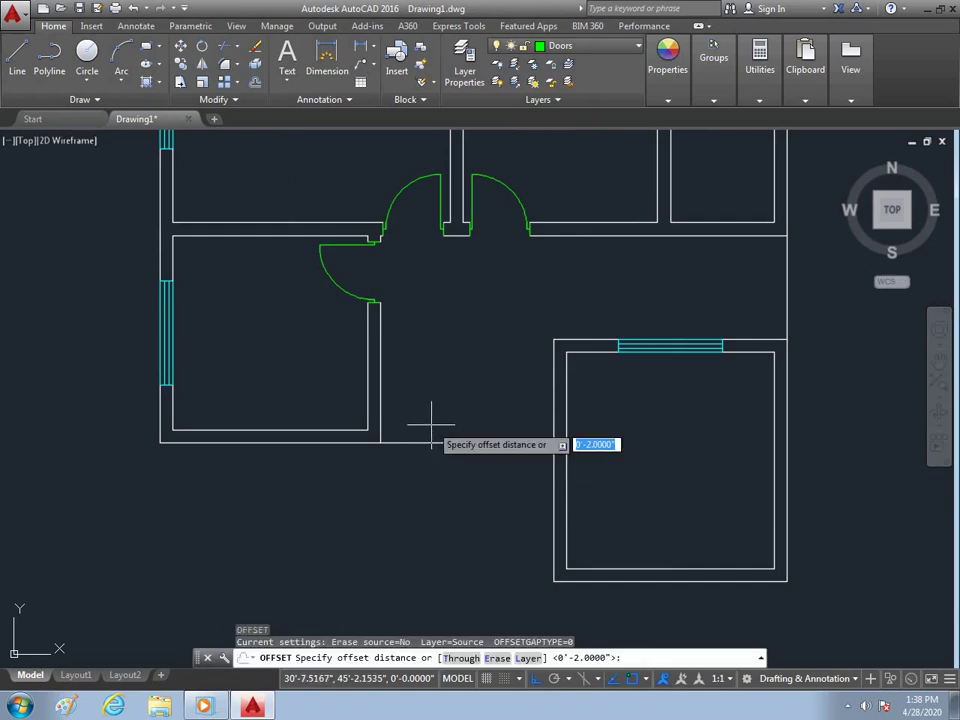
{"action": "type", "text": "5"}
{"action": "key", "text": "Return"}
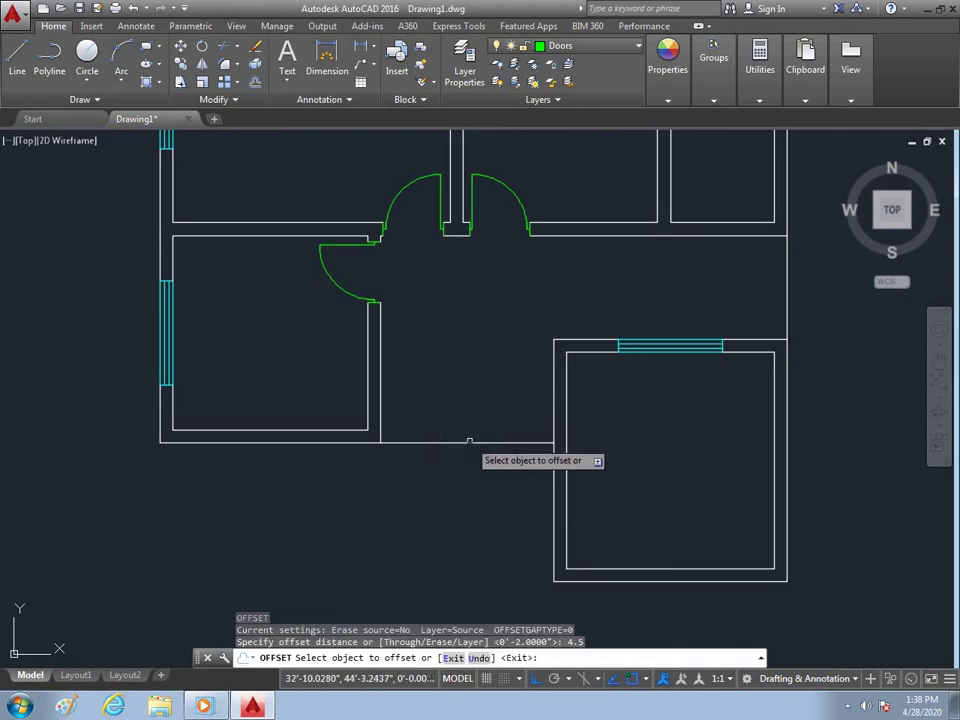
{"action": "left_click", "coordinate": [468, 441]}
{"action": "left_click", "coordinate": [403, 439]}
{"action": "key", "text": "Escape"}
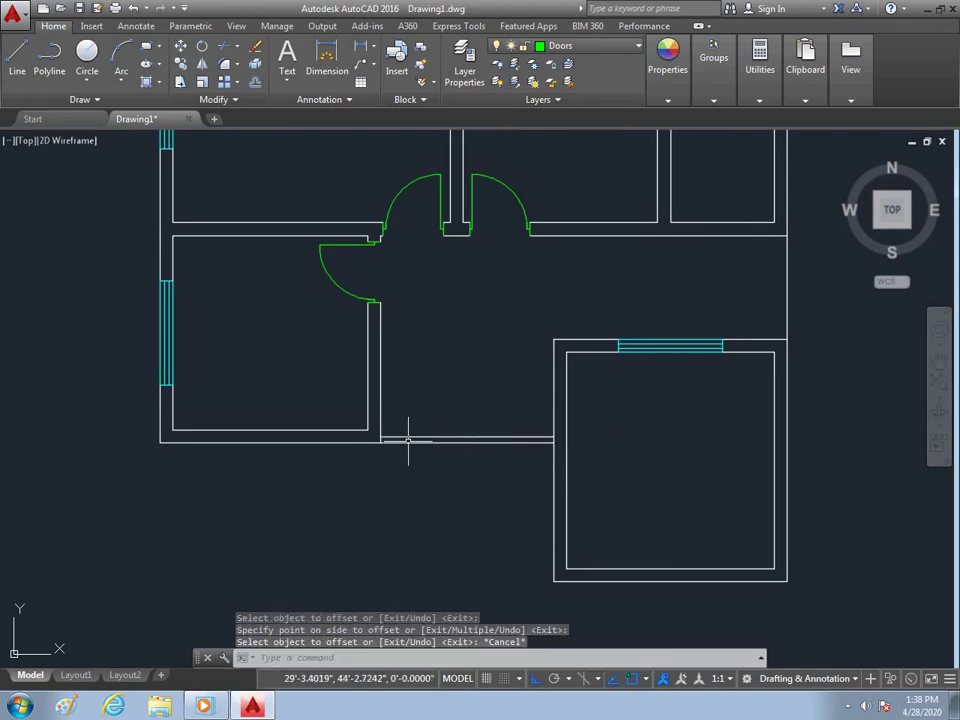
Step: Start and cancel a trim, then begin a new line at the middle room's bottom wall
{"action": "scroll", "coordinate": [340, 453], "scroll_direction": "up", "scroll_amount": 5}
{"action": "key", "text": "Return"}
{"action": "key", "text": "Return"}
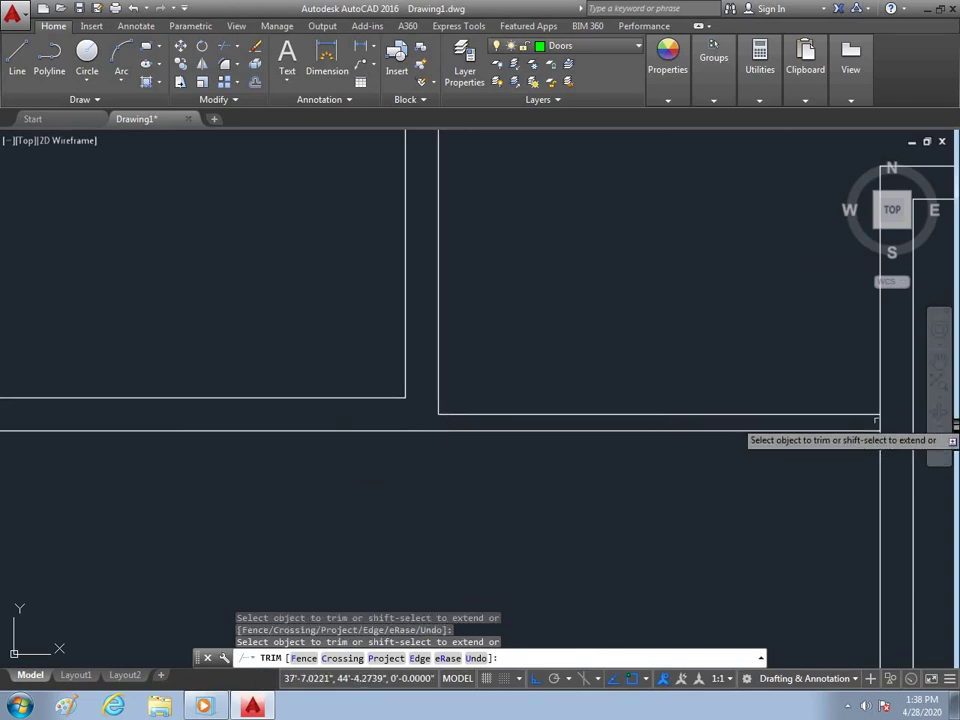
{"action": "key", "text": "Escape"}
{"action": "scroll", "coordinate": [426, 422], "scroll_direction": "down", "scroll_amount": 5}
{"action": "scroll", "coordinate": [482, 412], "scroll_direction": "up", "scroll_amount": 3}
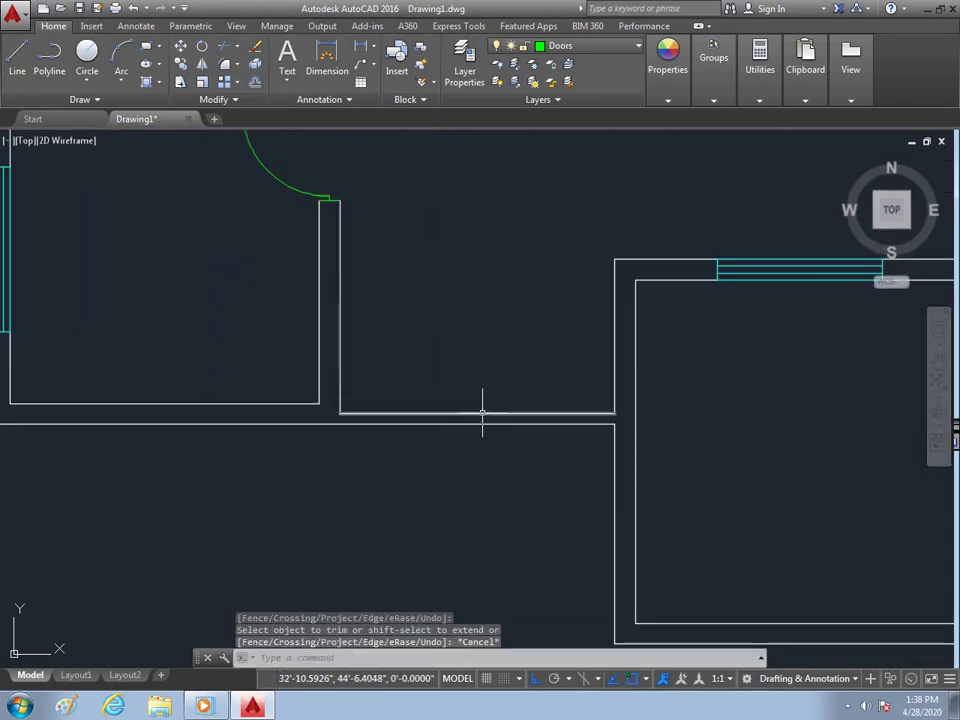
{"action": "type", "text": "l"}
{"action": "key", "text": "Return"}
{"action": "scroll", "coordinate": [505, 440], "scroll_direction": "up", "scroll_amount": 3}
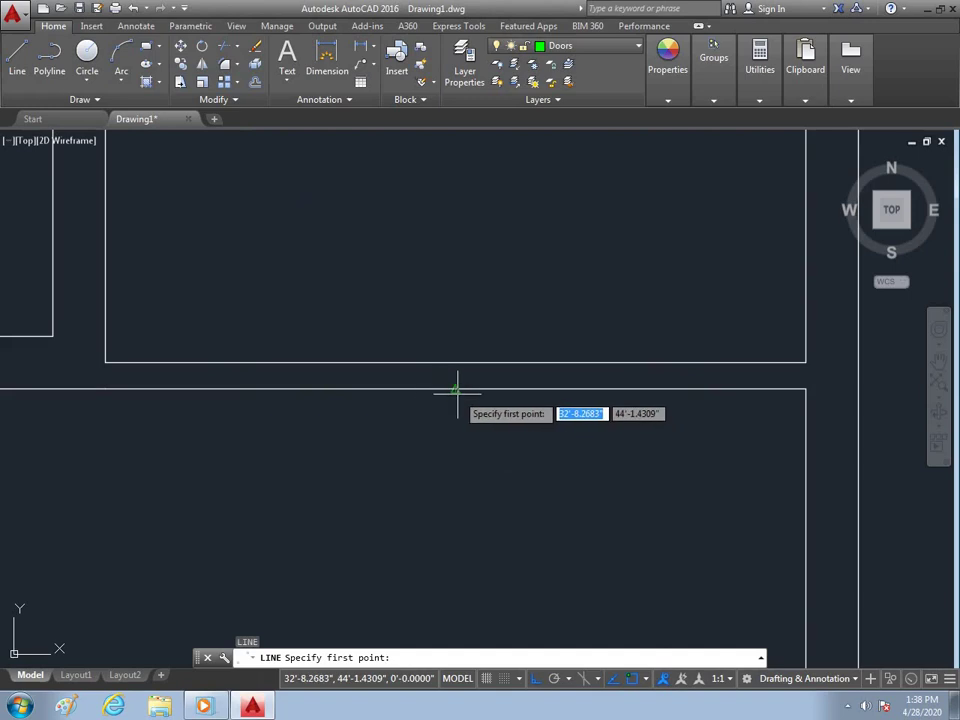
Step: Draw a centre line across the wall and offset it 2' to each side as jamb lines
{"action": "left_click", "coordinate": [456, 388]}
{"action": "left_click", "coordinate": [456, 364]}
{"action": "key", "text": "Return"}
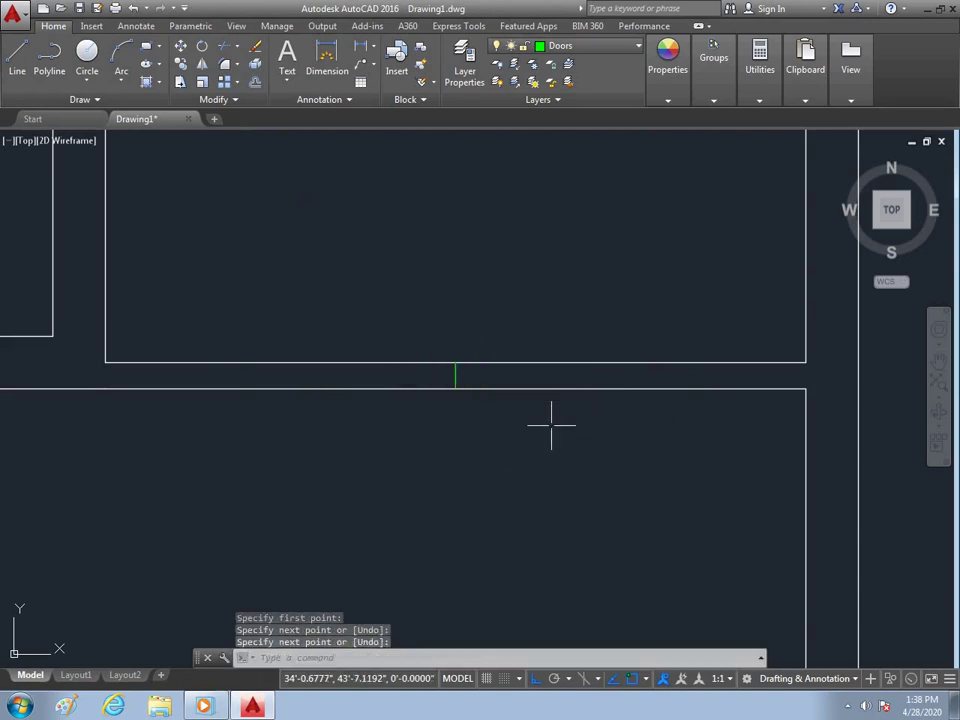
{"action": "key", "text": "Escape"}
{"action": "key", "text": "Return"}
{"action": "type", "text": "2"}
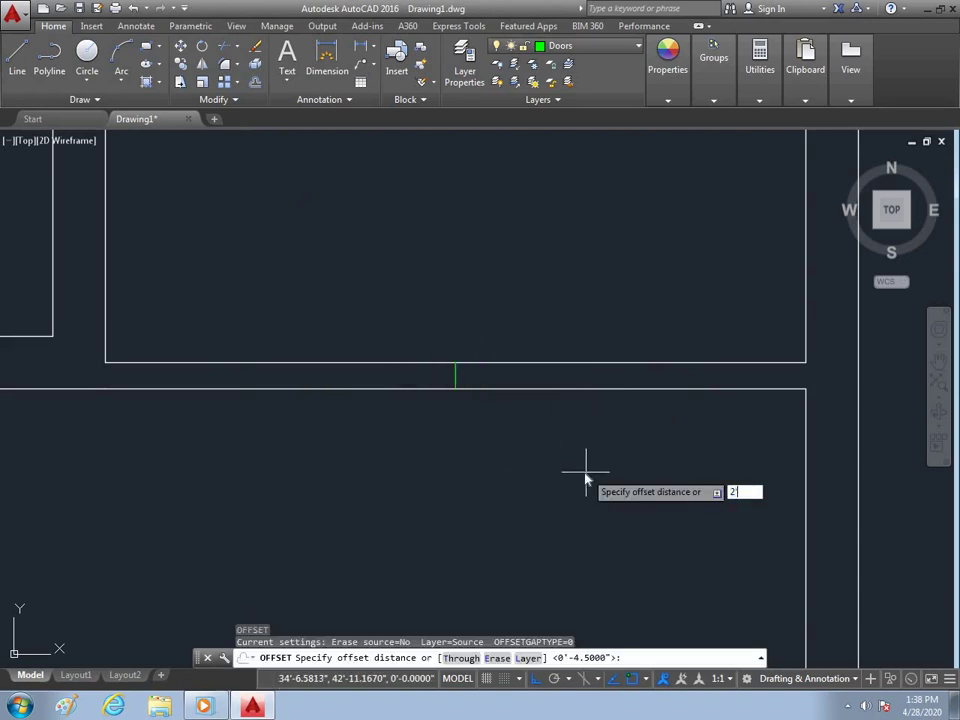
{"action": "key", "text": "Return"}
{"action": "left_click", "coordinate": [455, 376]}
{"action": "left_click", "coordinate": [510, 381]}
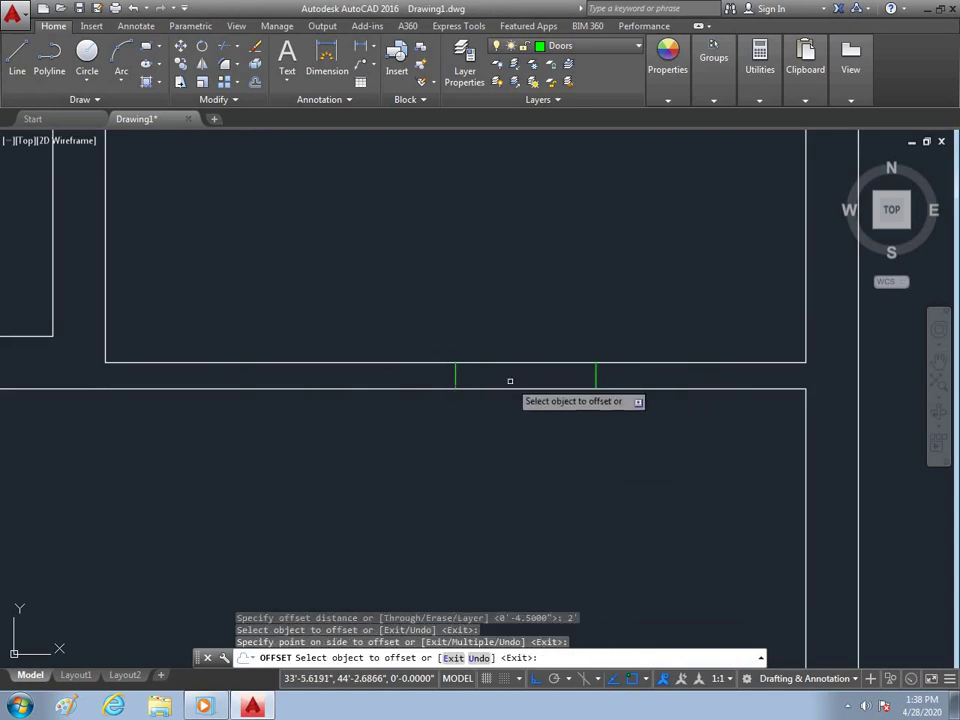
{"action": "left_click", "coordinate": [456, 376]}
{"action": "left_click", "coordinate": [350, 377]}
{"action": "key", "text": "Escape"}
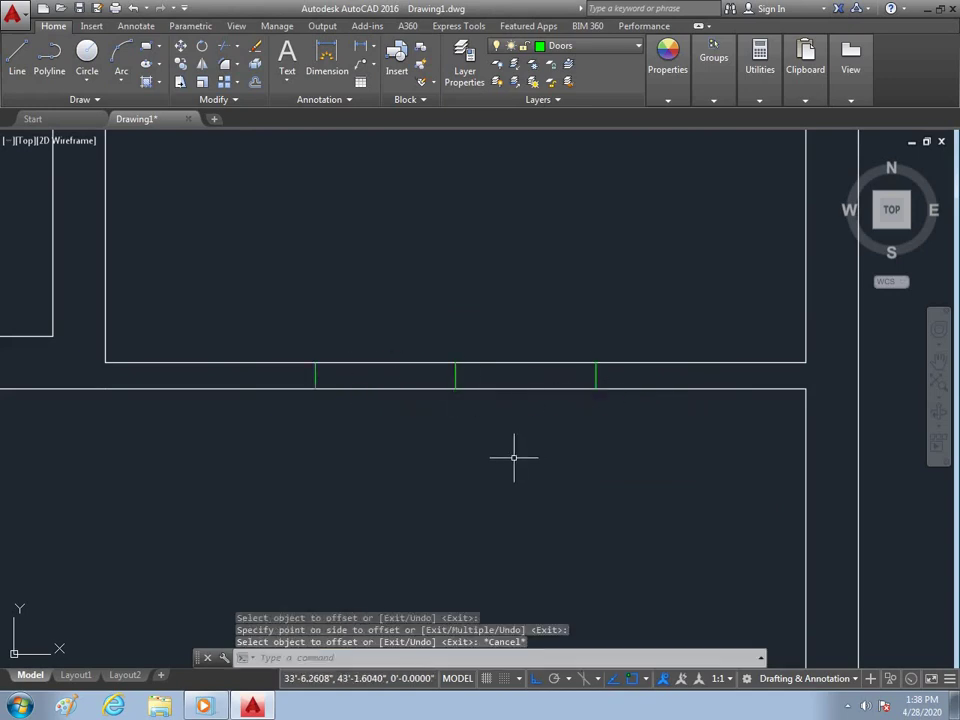
Step: Offset both jamb lines 2" inward to double the door jambs
{"action": "key", "text": "Return"}
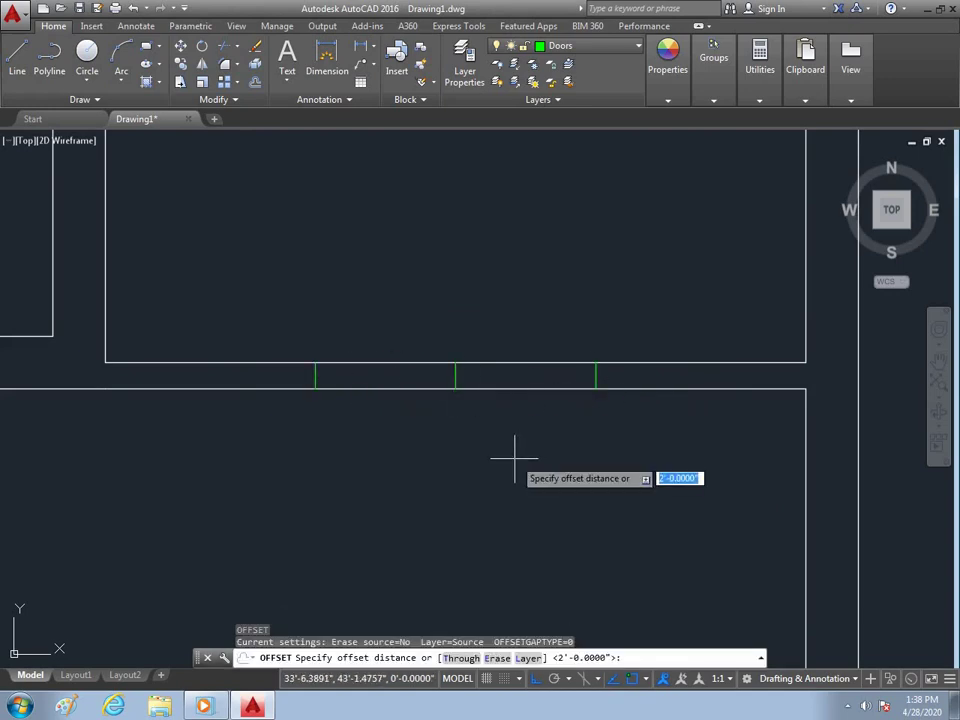
{"action": "type", "text": "2"}
{"action": "key", "text": "Return"}
{"action": "left_click", "coordinate": [596, 376]}
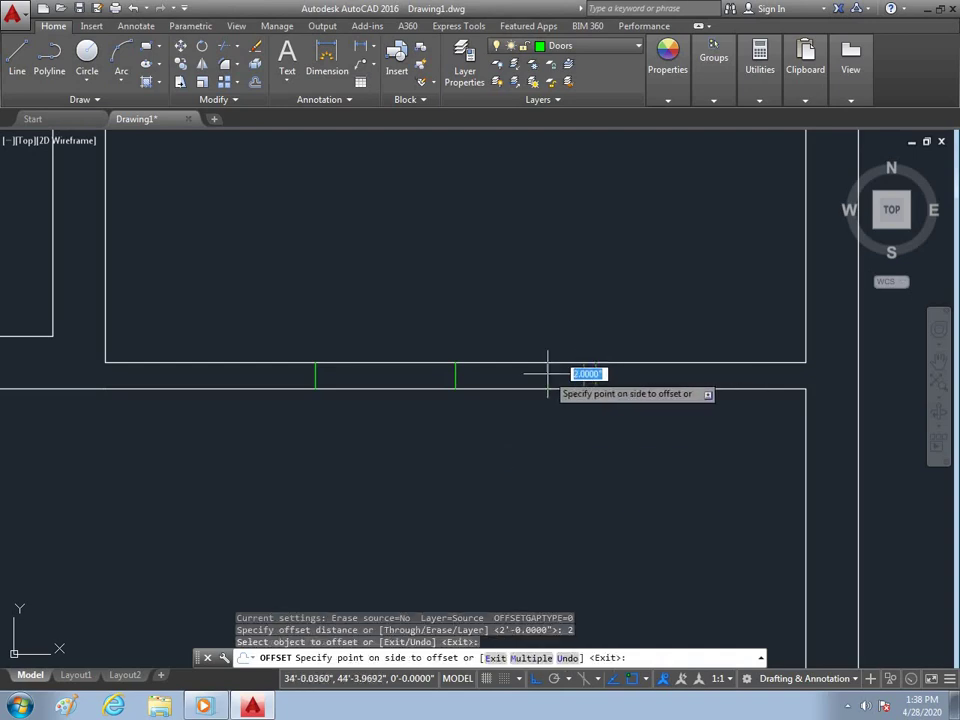
{"action": "left_click", "coordinate": [500, 376]}
{"action": "left_click", "coordinate": [316, 379]}
{"action": "left_click", "coordinate": [345, 392]}
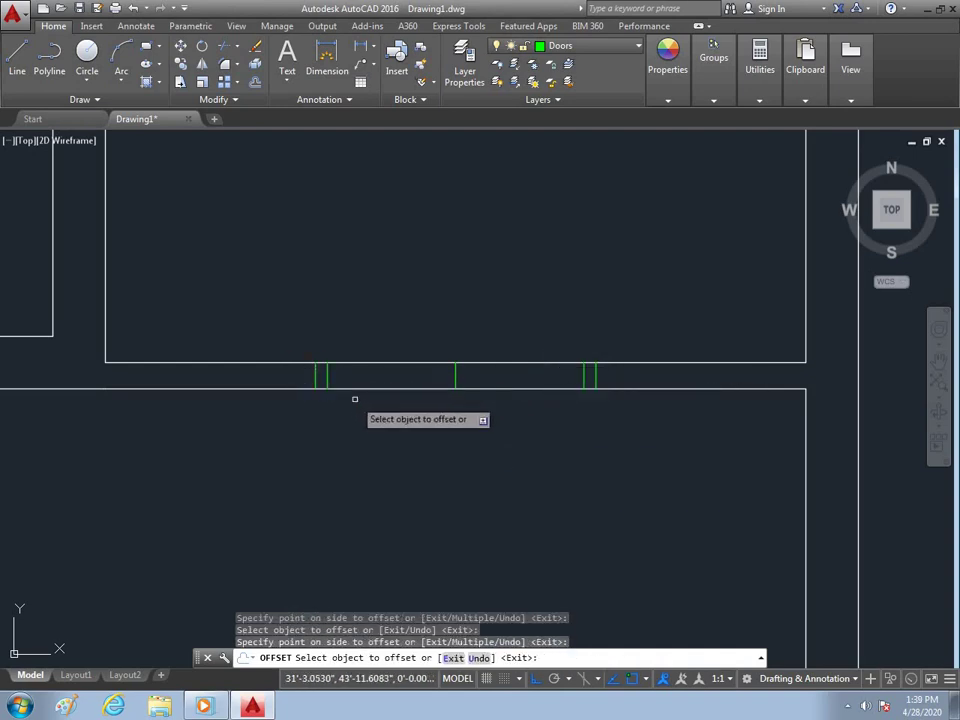
{"action": "key", "text": "Escape"}
{"action": "type", "text": "tr"}
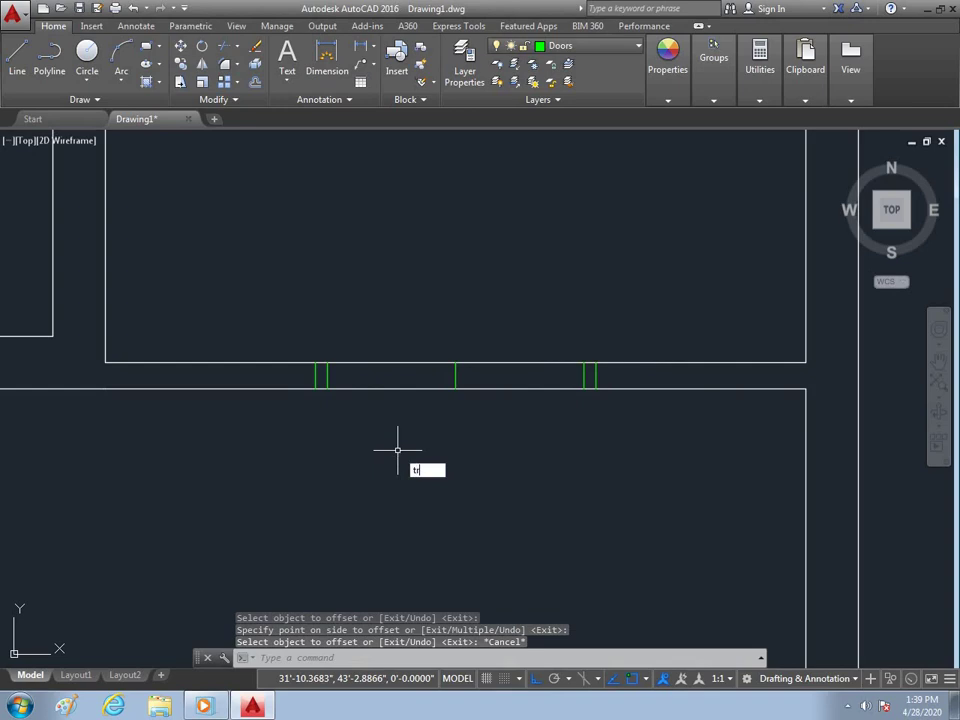
Step: Trim the wall lines out of the left and right halves of the opening
{"action": "key", "text": "Return"}
{"action": "key", "text": "Return"}
{"action": "left_click", "coordinate": [390, 392]}
{"action": "left_click", "coordinate": [522, 354]}
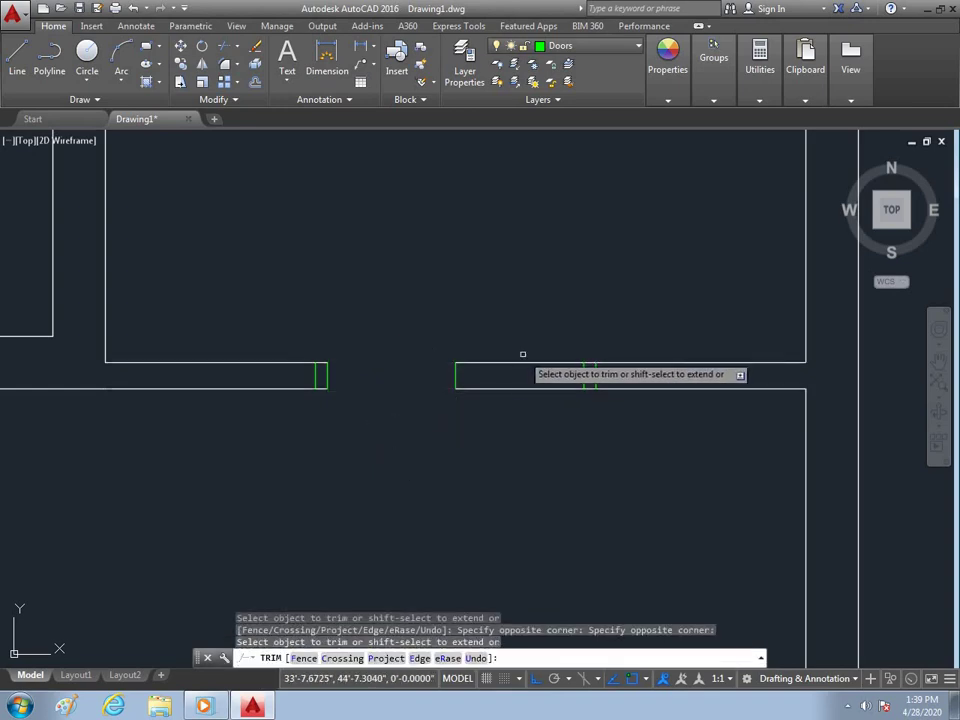
{"action": "left_click", "coordinate": [522, 354]}
{"action": "left_click", "coordinate": [498, 418]}
{"action": "key", "text": "Escape"}
{"action": "type", "text": "o"}
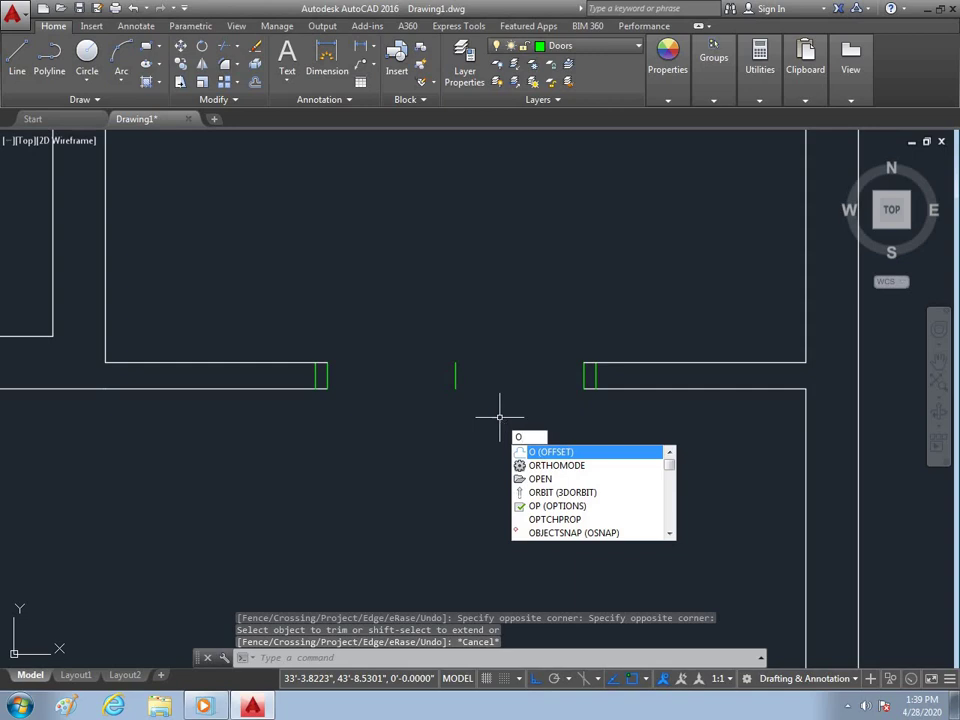
{"action": "key", "text": "Escape"}
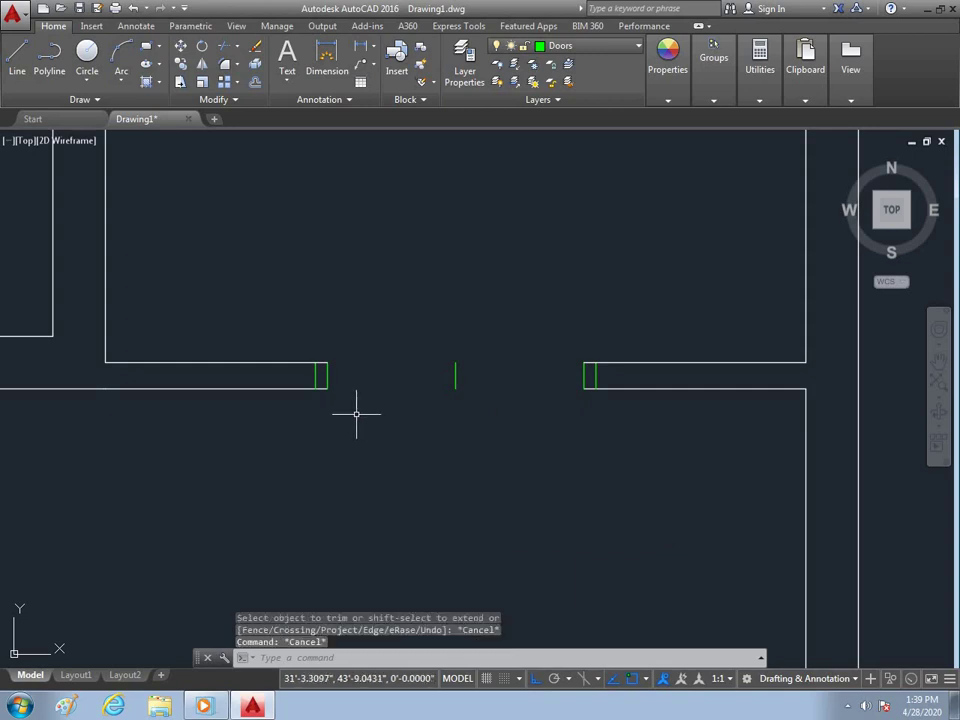
Step: Draw a line across the doorway from the left jamb to the right jamb
{"action": "type", "text": "t"}
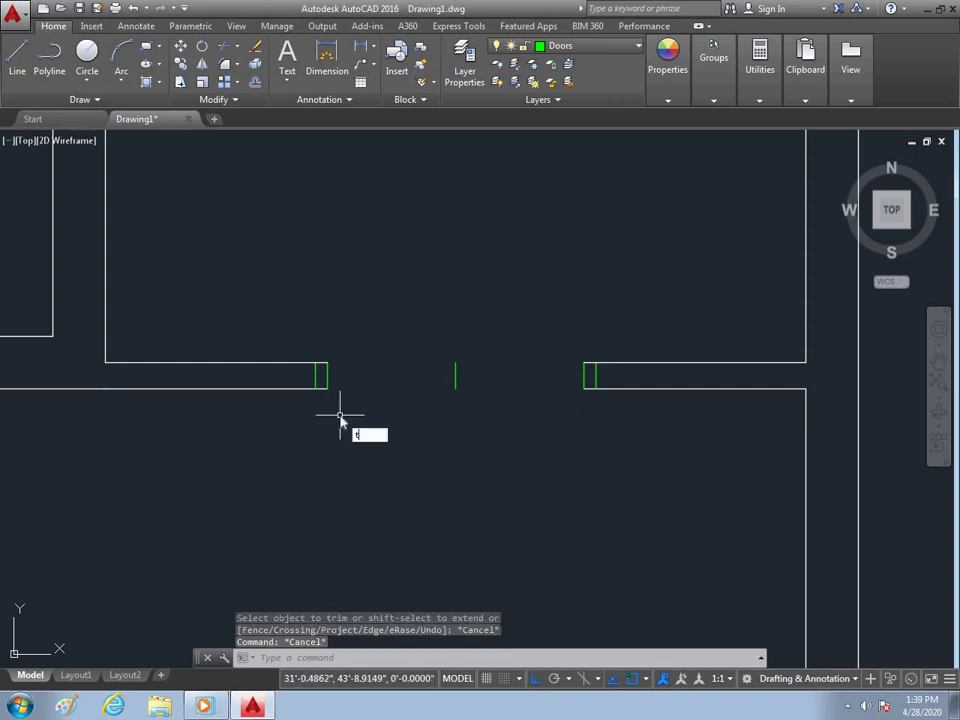
{"action": "key", "text": "Escape"}
{"action": "key", "text": "Return"}
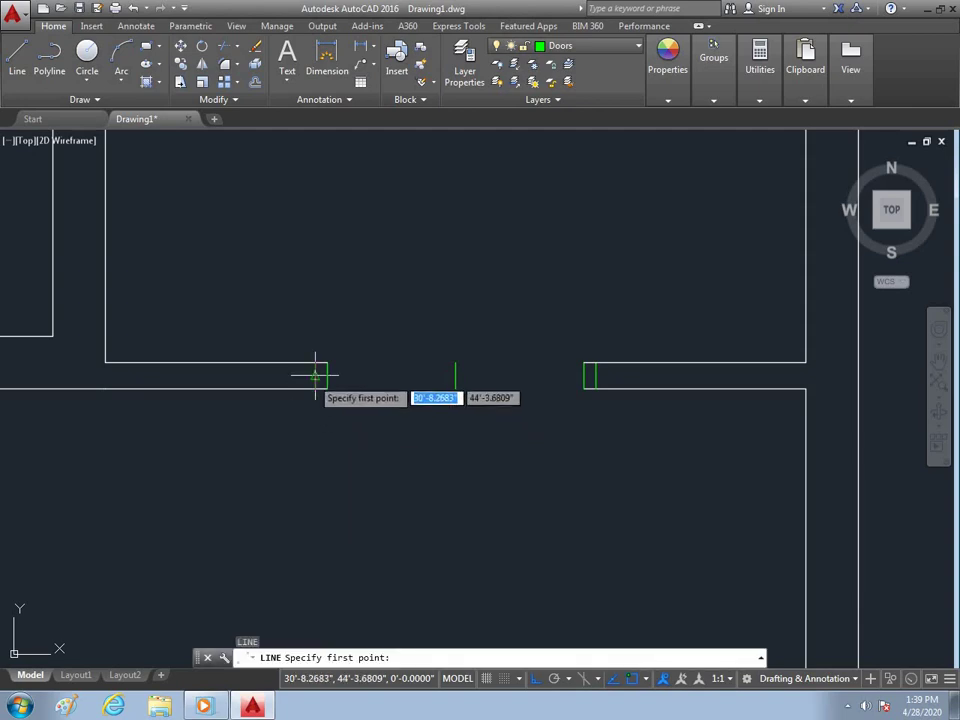
{"action": "left_click", "coordinate": [317, 377]}
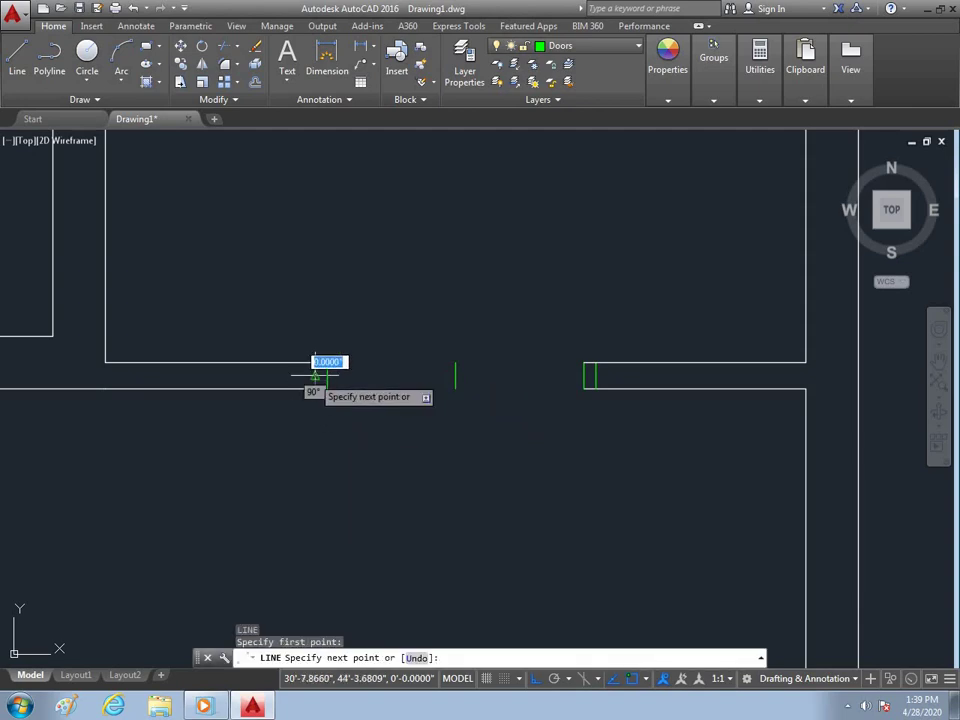
{"action": "left_click", "coordinate": [589, 377]}
{"action": "key", "text": "Escape"}
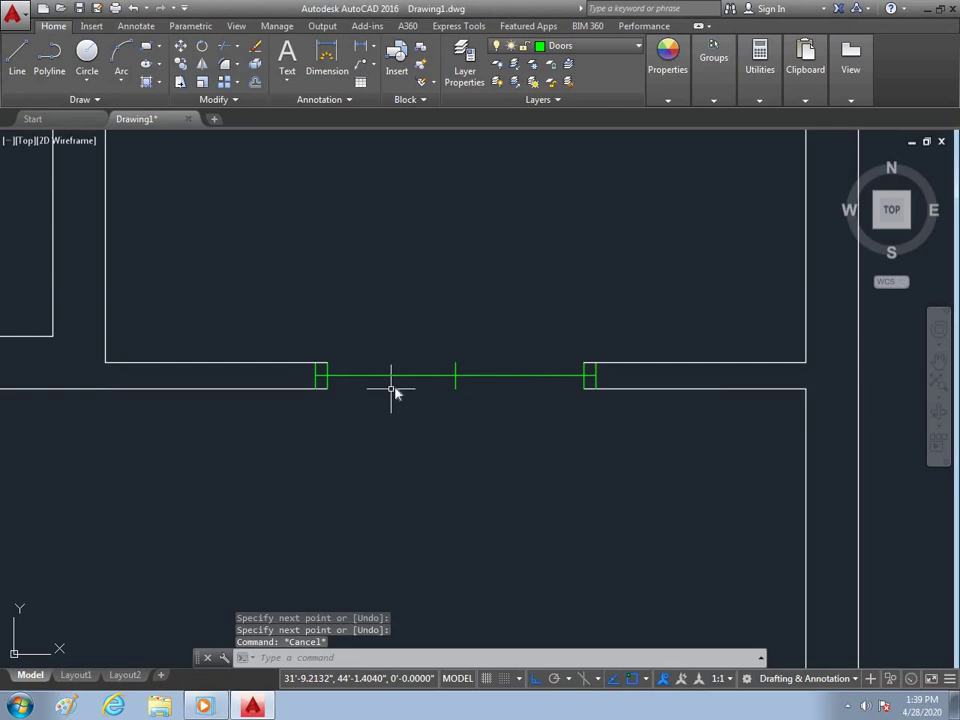
Step: Draw two circles centred on the jambs, each reaching the centre line
{"action": "type", "text": "c"}
{"action": "key", "text": "Return"}
{"action": "left_click", "coordinate": [321, 377]}
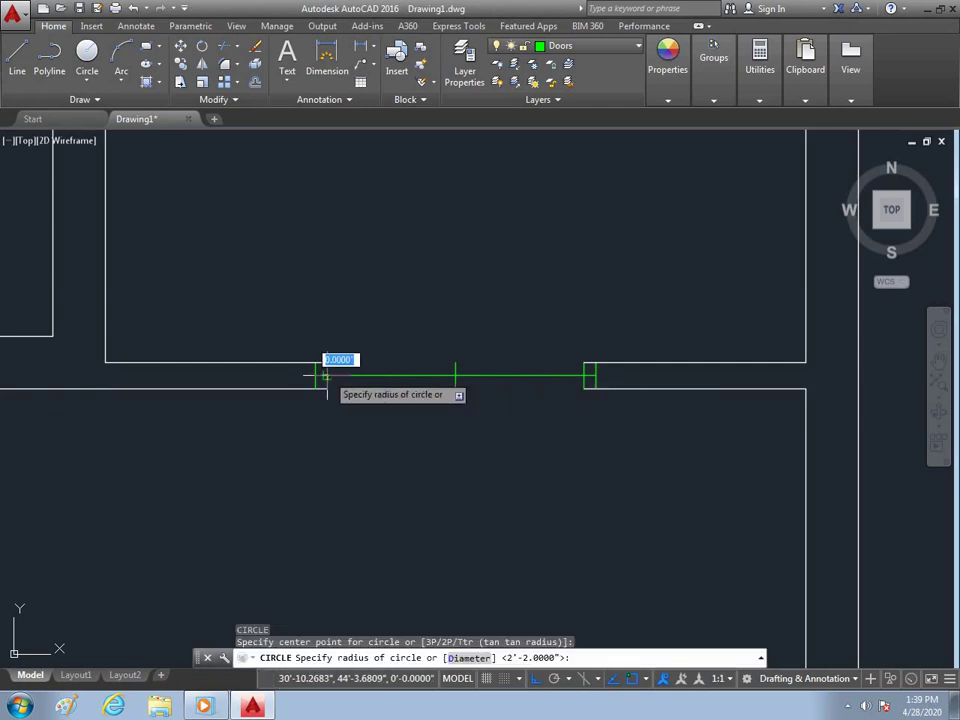
{"action": "left_click", "coordinate": [456, 377]}
{"action": "key", "text": "Return"}
{"action": "left_click", "coordinate": [587, 376]}
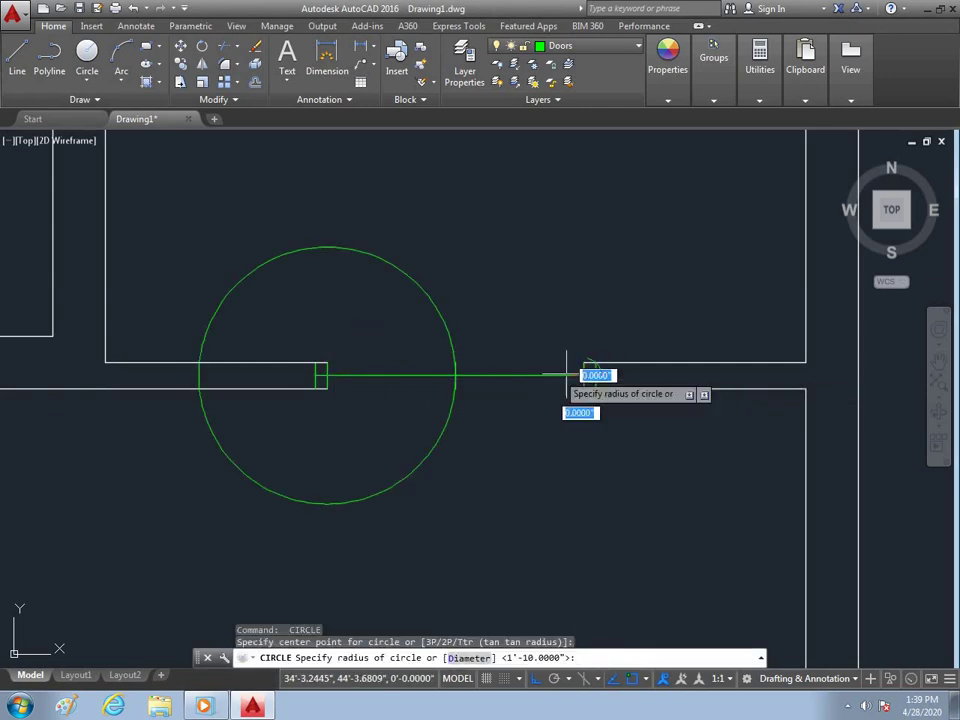
{"action": "left_click", "coordinate": [456, 377]}
{"action": "key", "text": "Escape"}
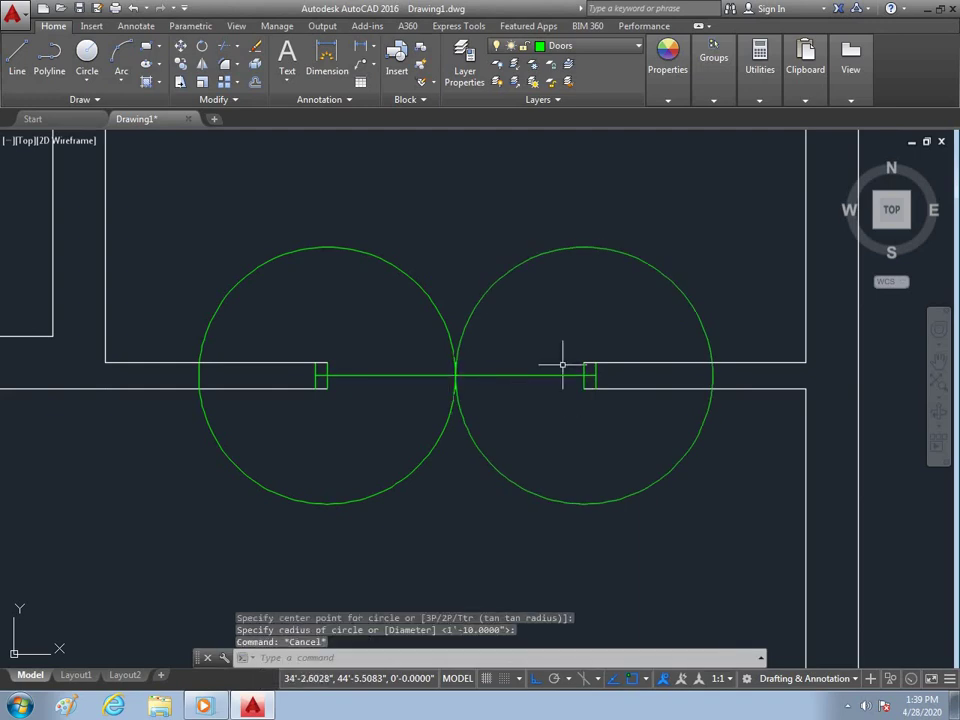
Step: Extend the right jamb line up to its circle with EX
{"action": "type", "text": "e"}
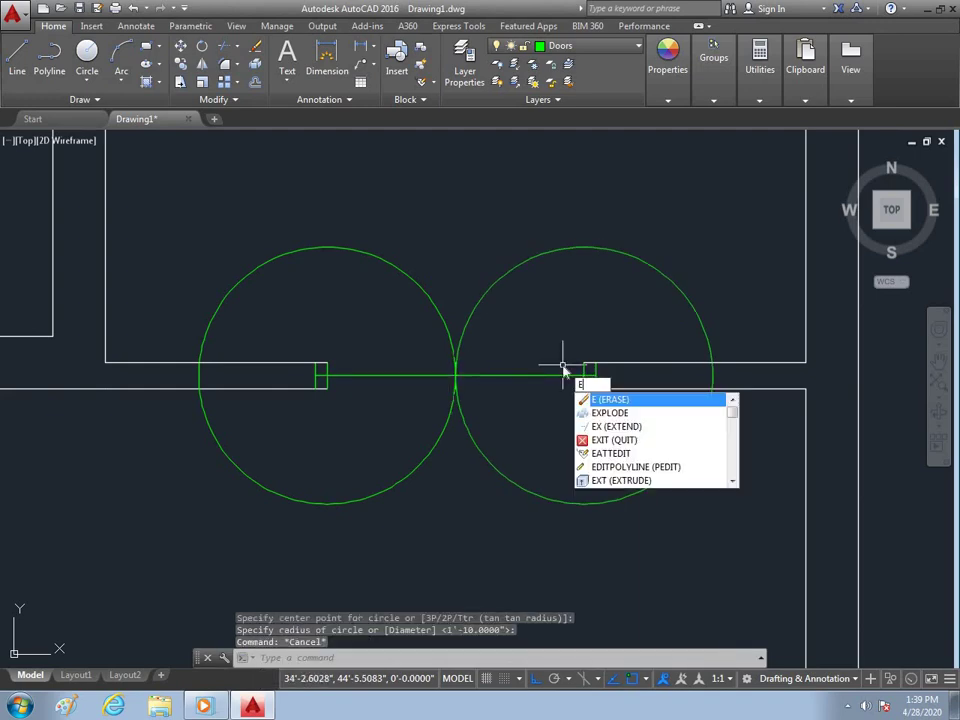
{"action": "type", "text": "x"}
{"action": "key", "text": "Return"}
{"action": "key", "text": "Return"}
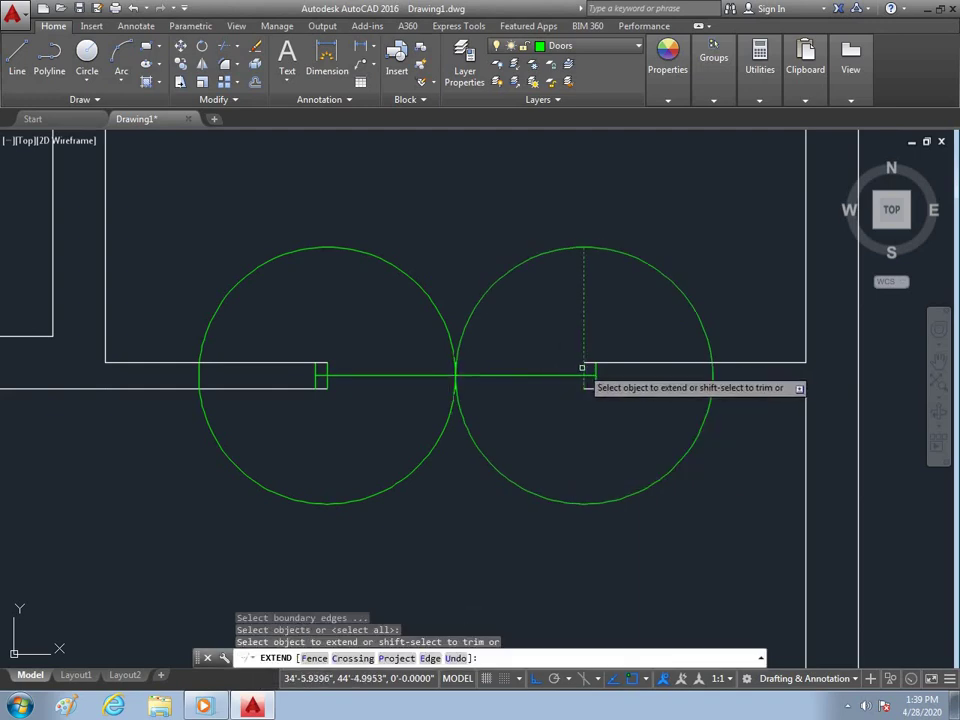
{"action": "left_click", "coordinate": [582, 368]}
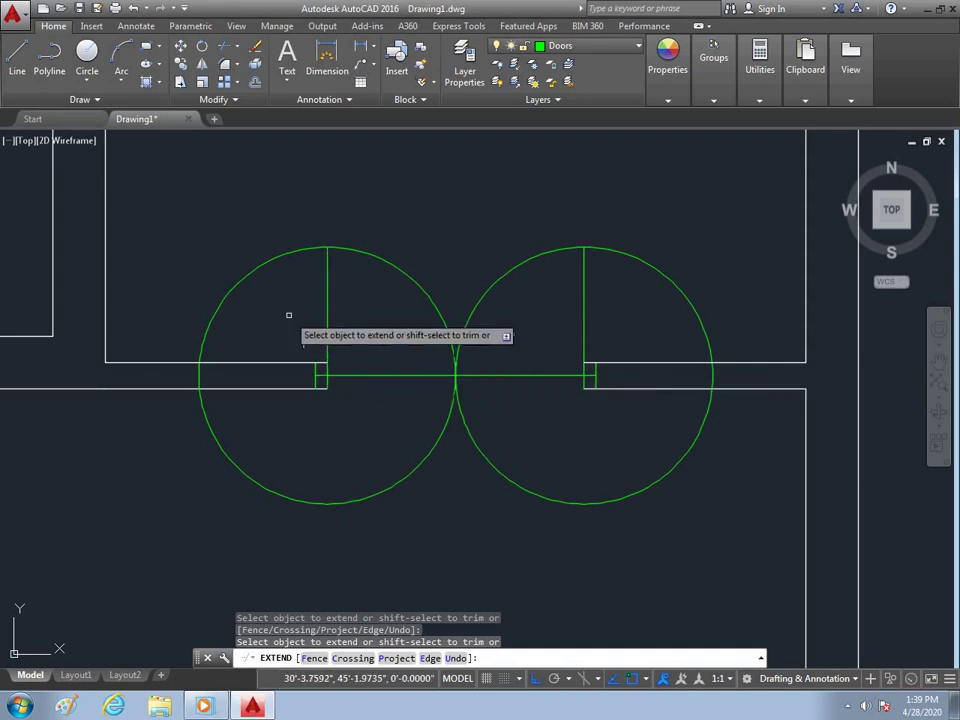
Step: Trim away the circles' lower halves, the outer arcs, the cross line and the wall stub
{"action": "left_click", "coordinate": [279, 257], "text": "shift"}
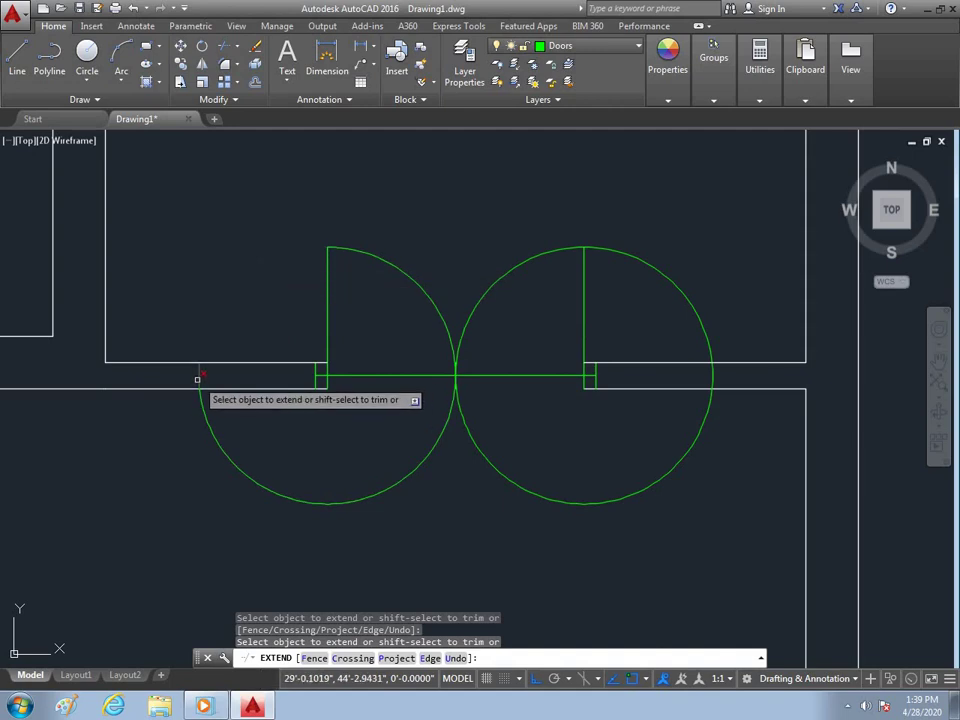
{"action": "left_click", "coordinate": [221, 450], "text": "shift"}
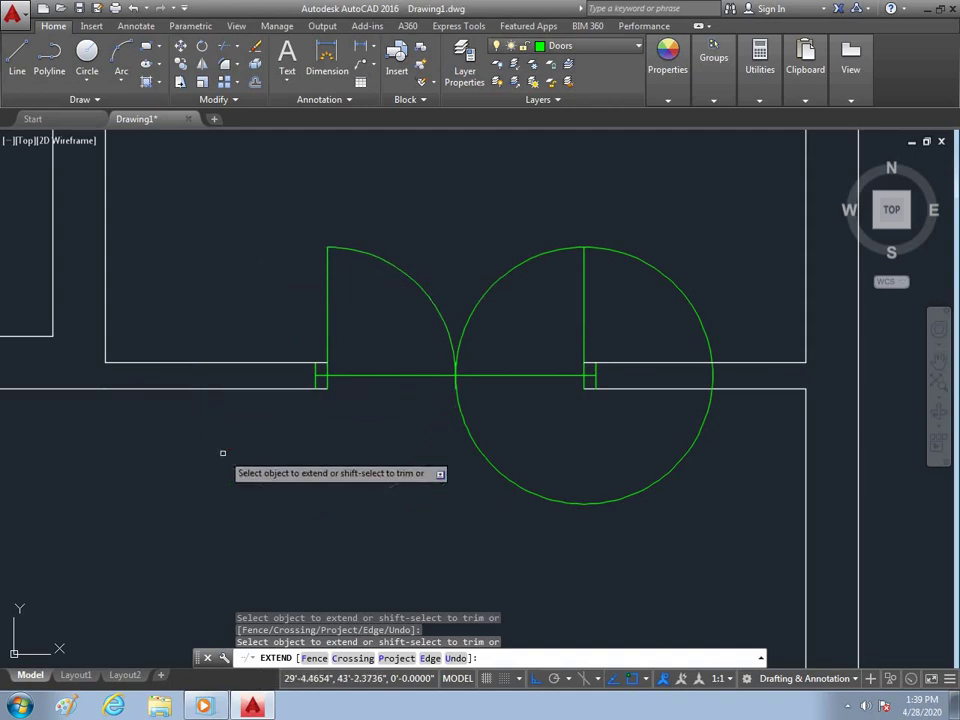
{"action": "left_click", "coordinate": [400, 376], "text": "shift"}
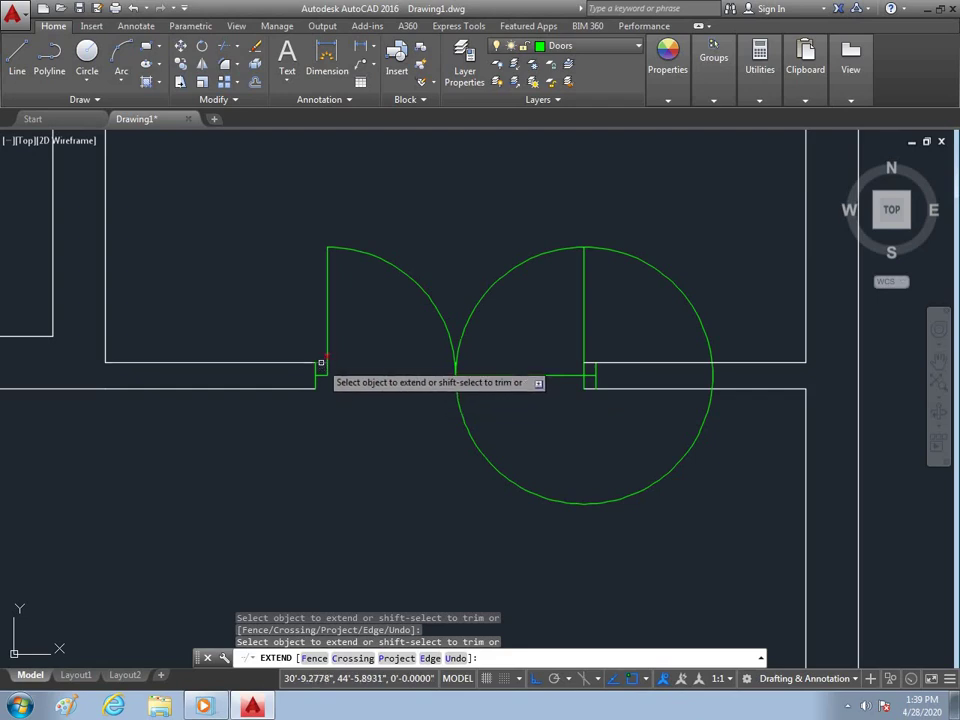
{"action": "left_click", "coordinate": [457, 416], "text": "shift"}
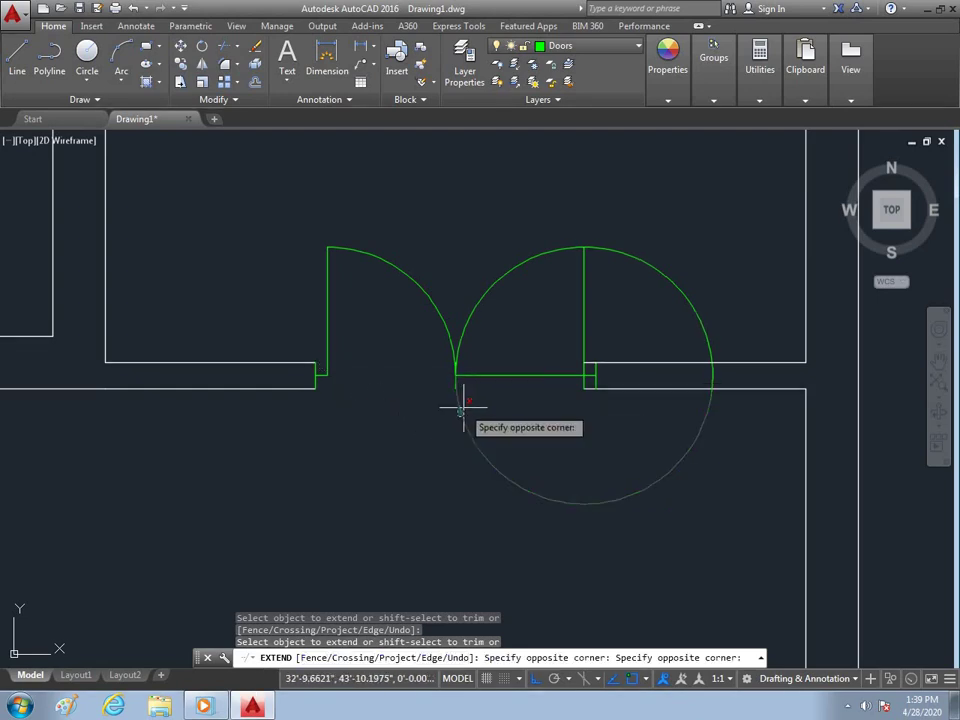
{"action": "left_click", "coordinate": [465, 405], "text": "shift"}
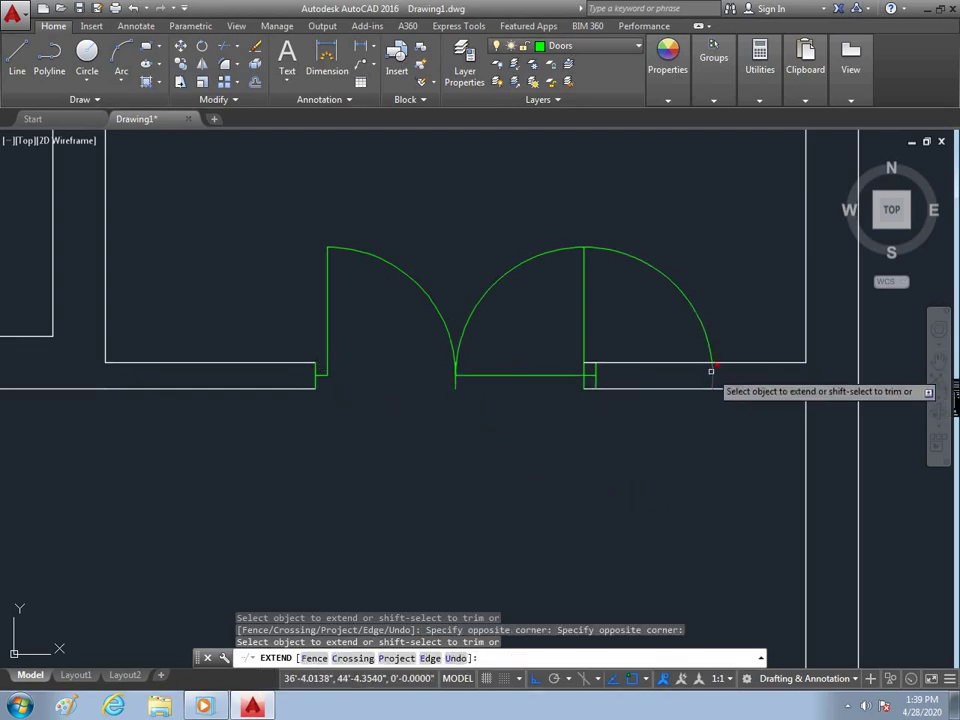
{"action": "left_click", "coordinate": [700, 323], "text": "shift"}
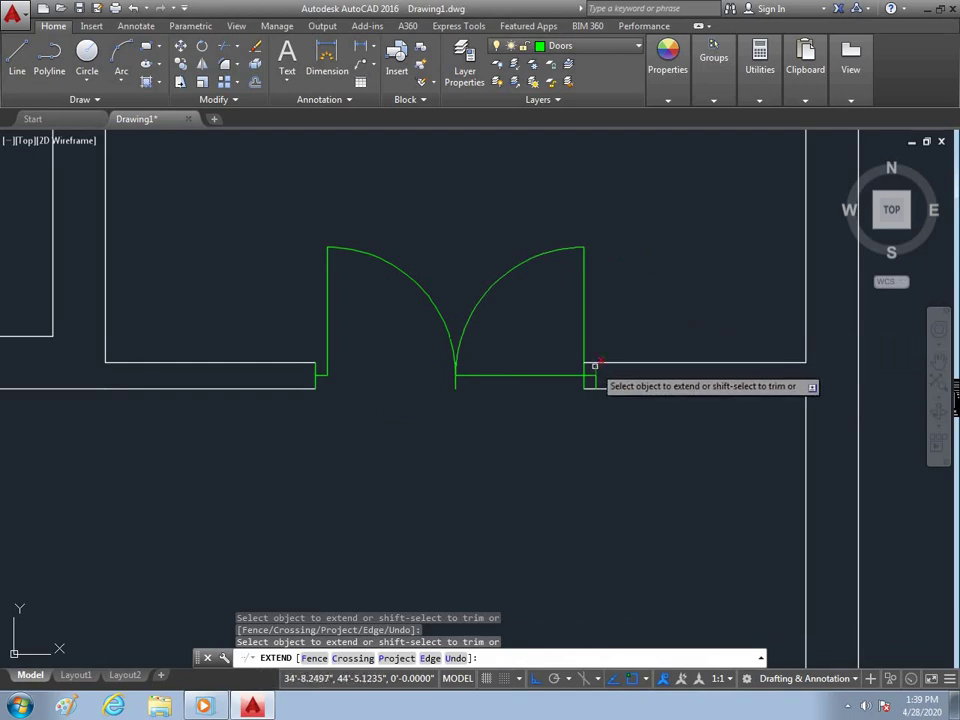
{"action": "left_click", "coordinate": [590, 363], "text": "shift"}
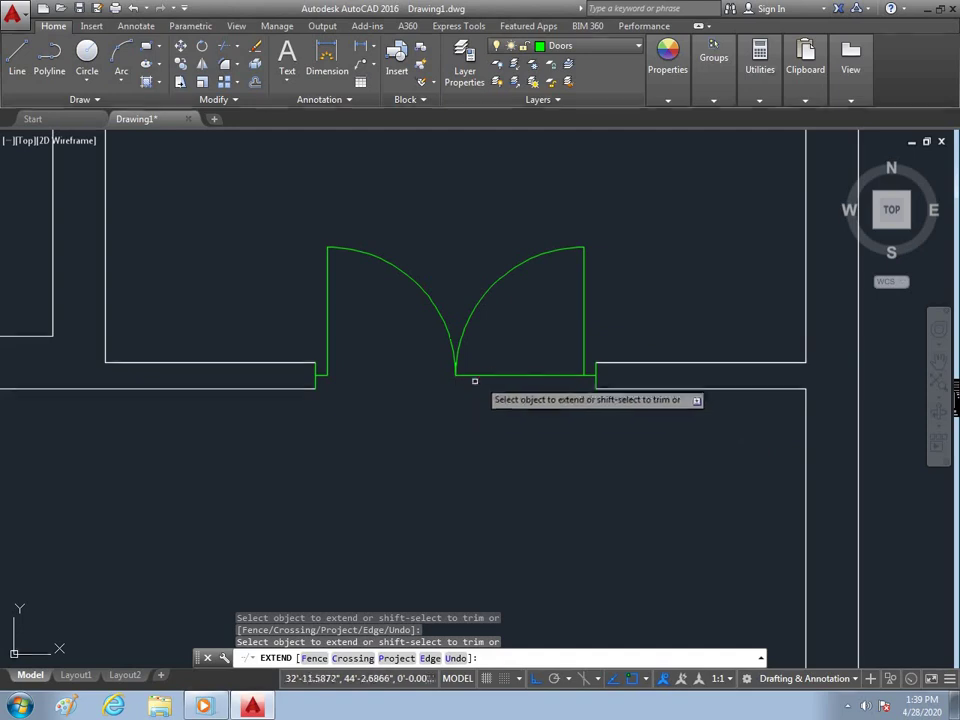
Step: End the extend and trim work and zoom around to check the door openings
{"action": "scroll", "coordinate": [538, 450], "scroll_direction": "down", "scroll_amount": 4}
{"action": "key", "text": "Escape"}
{"action": "scroll", "coordinate": [540, 447], "scroll_direction": "down", "scroll_amount": 5}
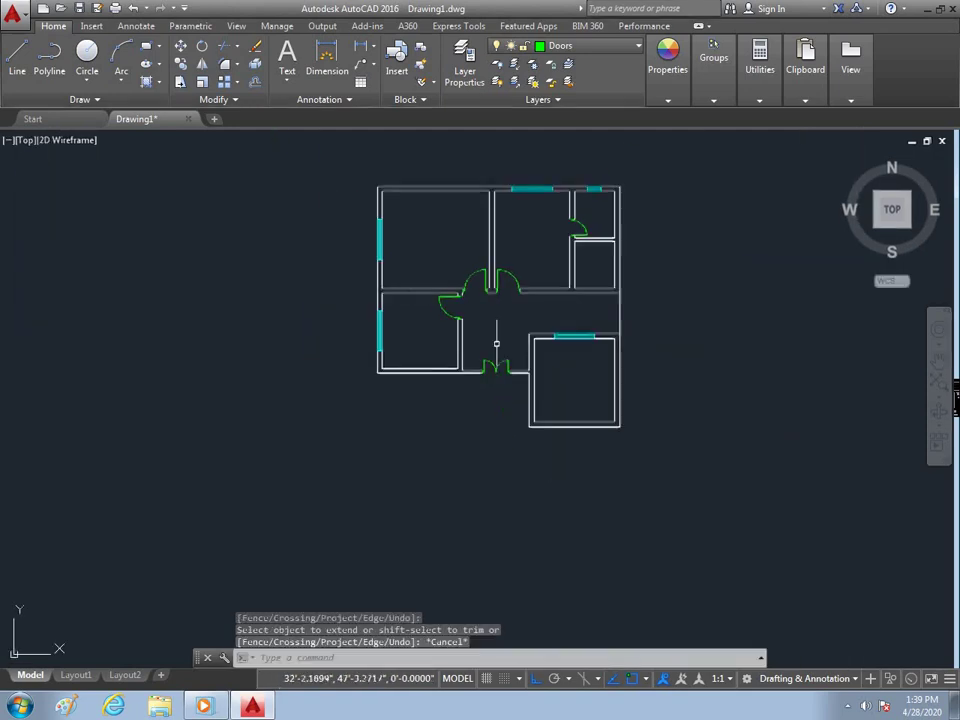
{"action": "scroll", "coordinate": [551, 377], "scroll_direction": "up", "scroll_amount": 2}
{"action": "scroll", "coordinate": [519, 447], "scroll_direction": "down", "scroll_amount": 2}
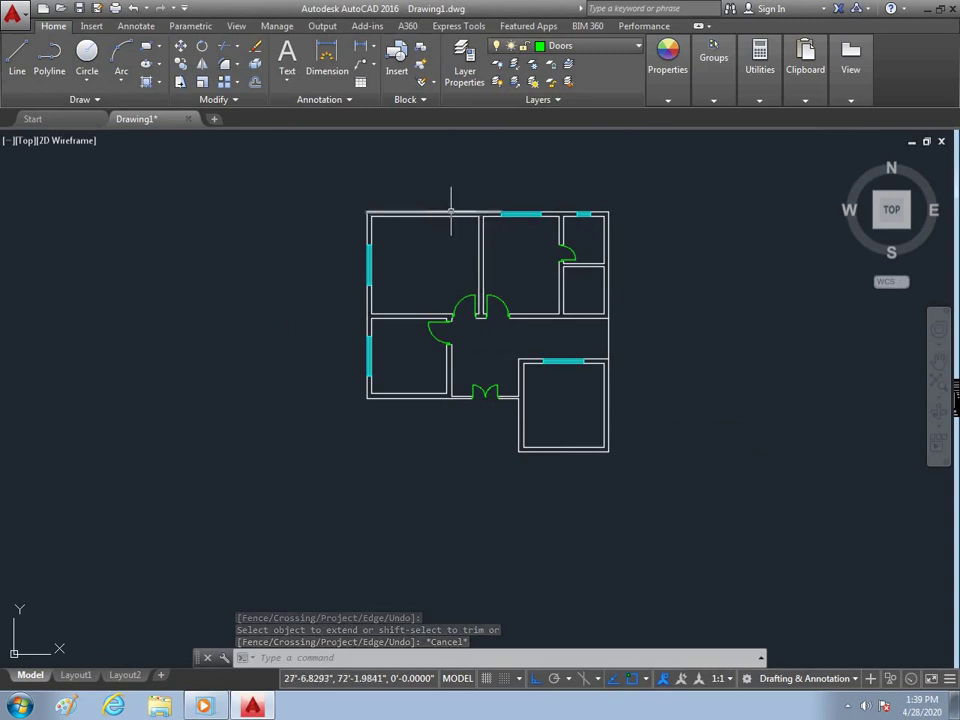
{"action": "scroll", "coordinate": [452, 205], "scroll_direction": "up", "scroll_amount": 2}
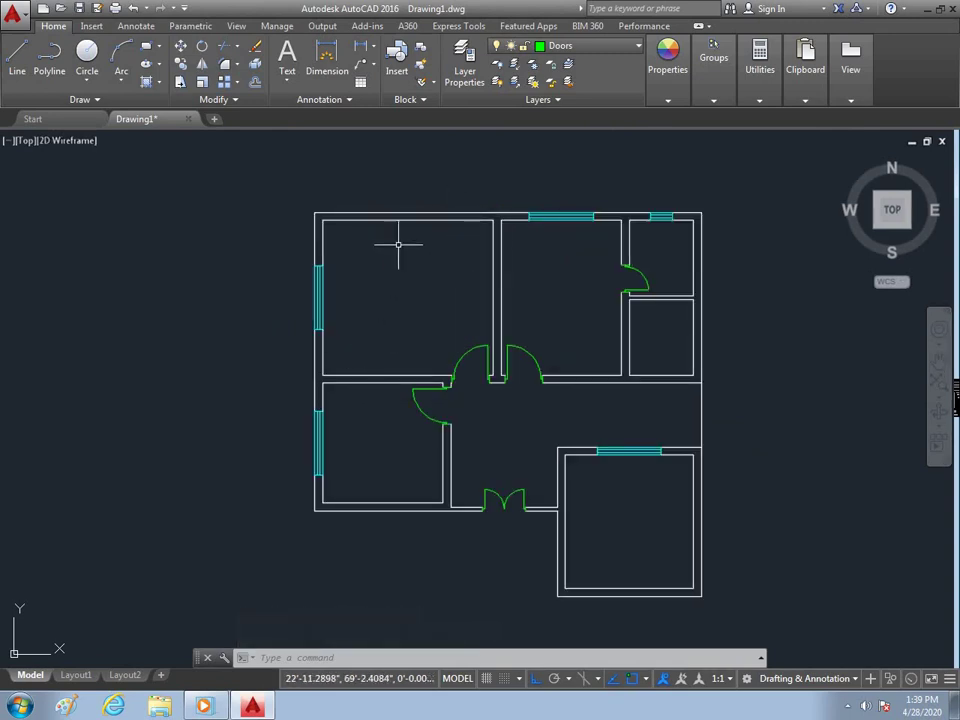
{"action": "scroll", "coordinate": [398, 290], "scroll_direction": "up", "scroll_amount": 2}
{"action": "key", "text": "Escape"}
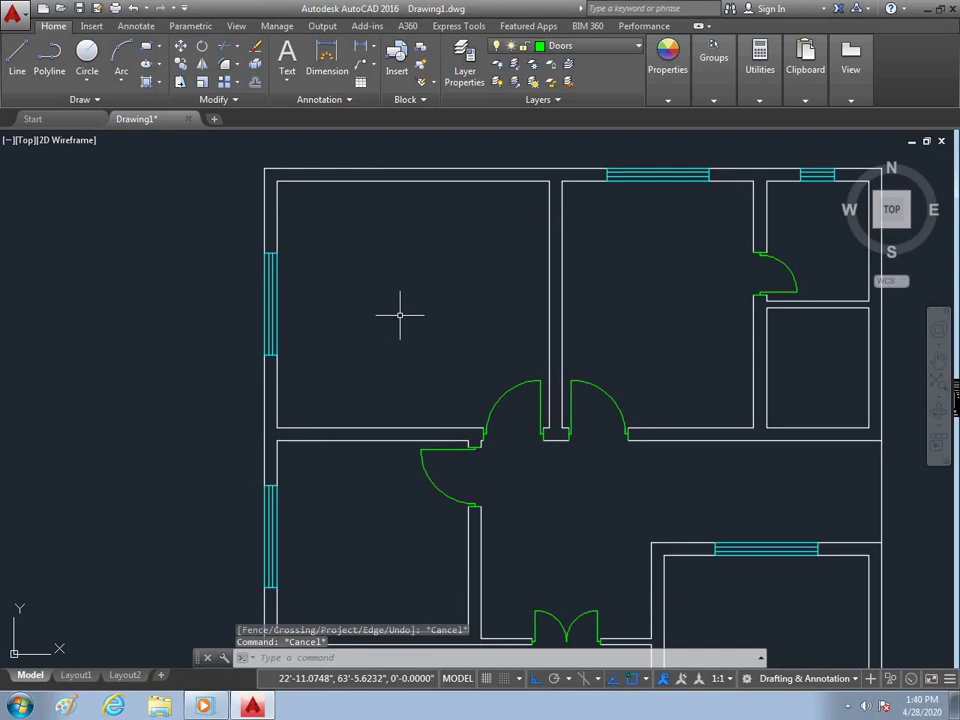
Step: Create a multiline text box in the upper-left room and type 'Bed Room'
{"action": "type", "text": "mt"}
{"action": "key", "text": "Return"}
{"action": "left_click", "coordinate": [332, 275]}
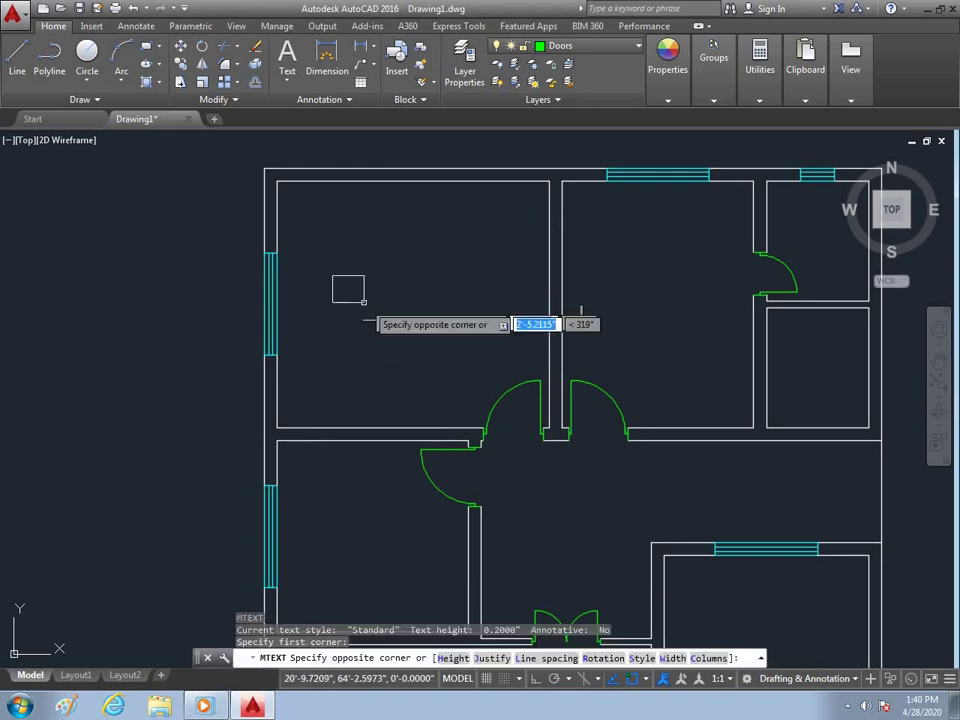
{"action": "left_click", "coordinate": [504, 316]}
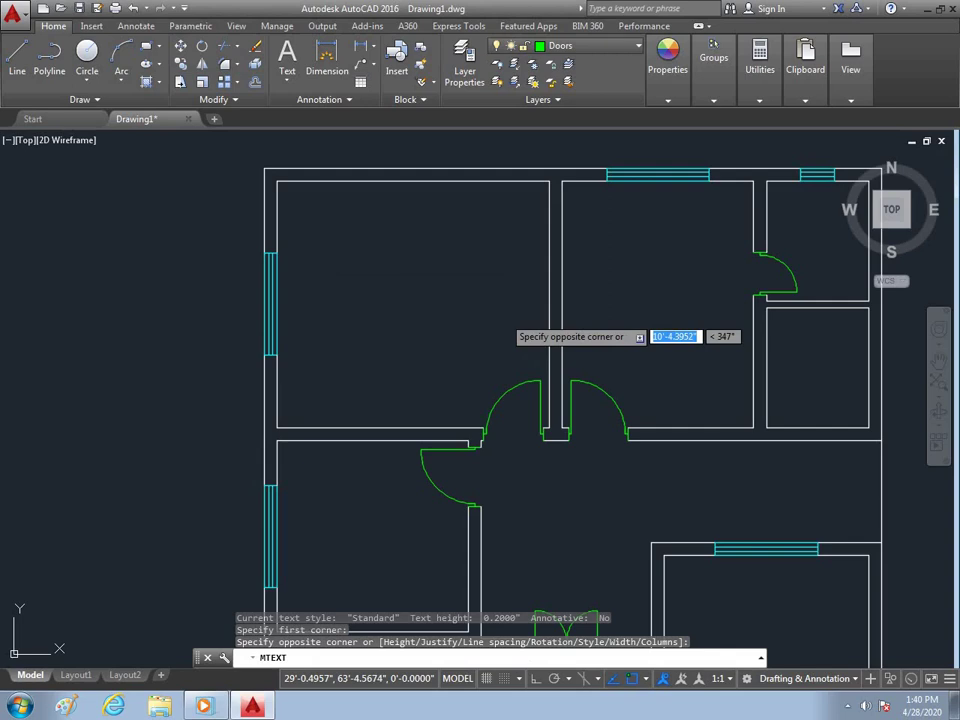
{"action": "left_click", "coordinate": [378, 300]}
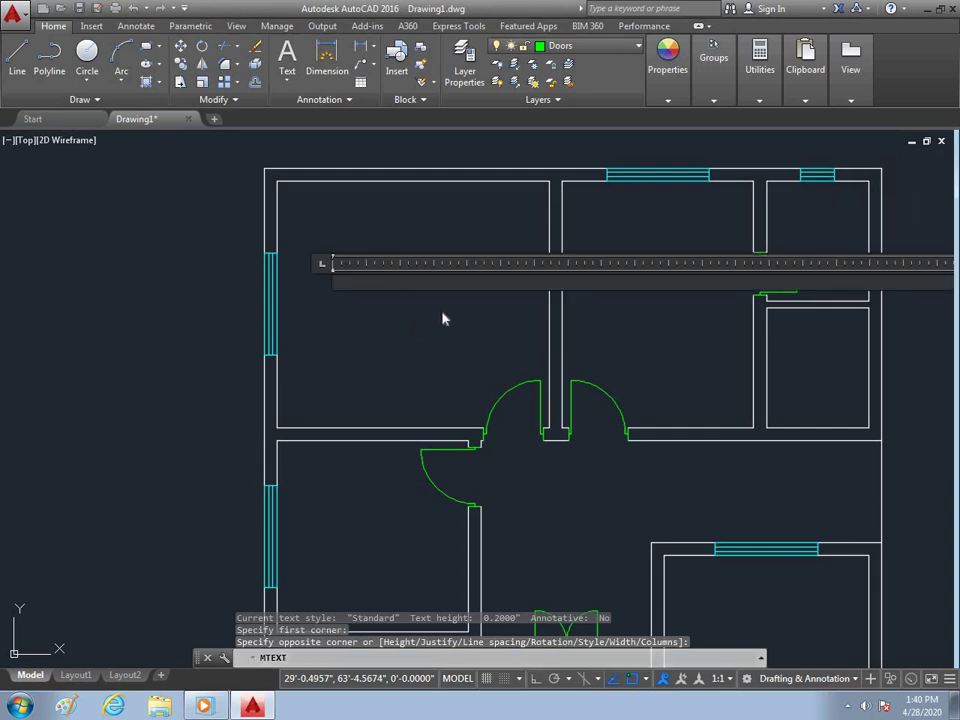
{"action": "type", "text": "BEd"}
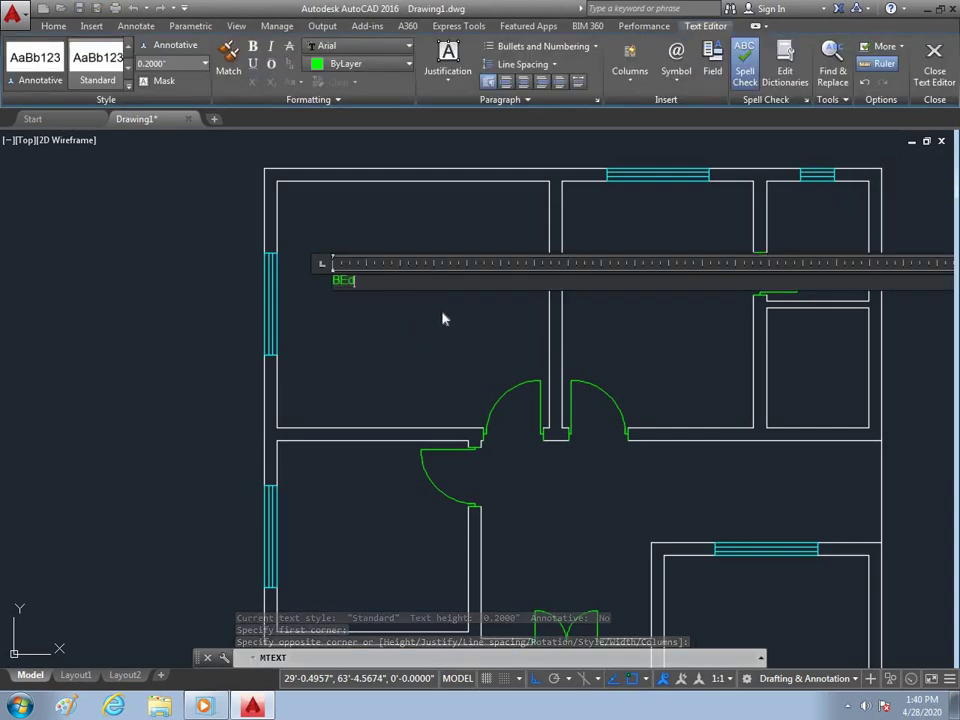
{"action": "key", "text": "BackSpace"}
{"action": "key", "text": "BackSpace"}
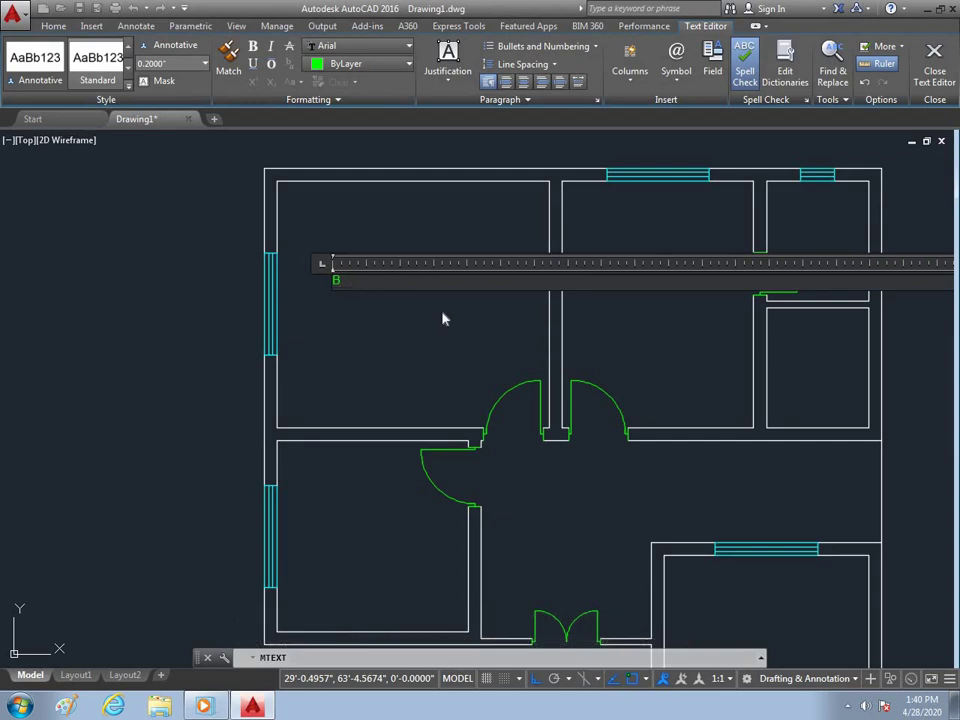
{"action": "type", "text": "e"}
{"action": "type", "text": "d Roo"}
{"action": "type", "text": "m"}
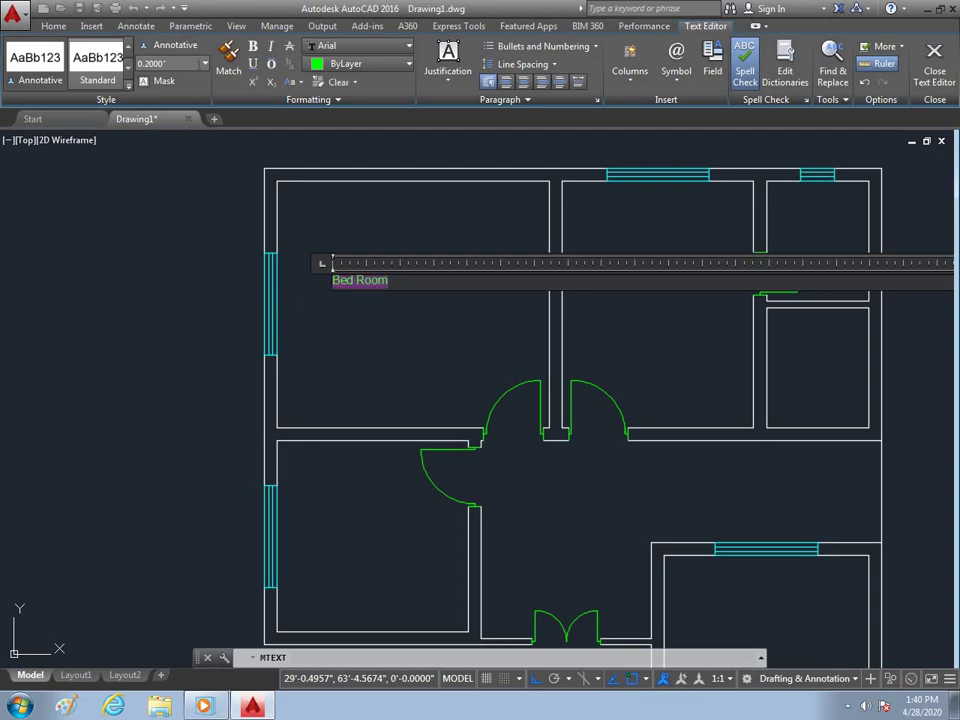
Step: Set the Bed Room text height to 0.4 and start a second label line
{"action": "left_click", "coordinate": [170, 63]}
{"action": "key", "text": "Return"}
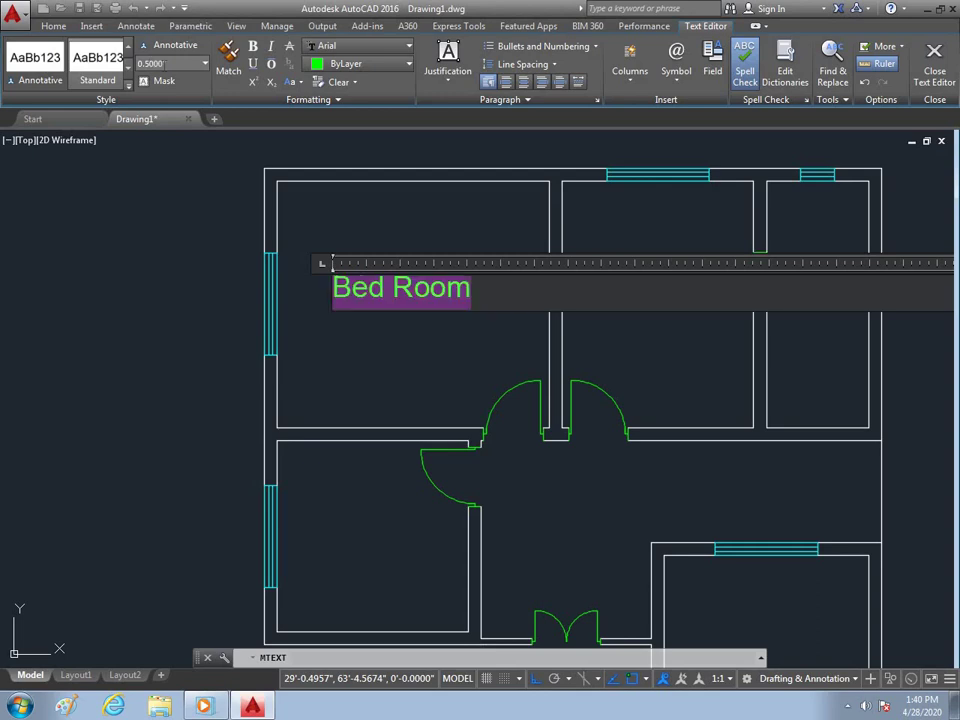
{"action": "left_click", "coordinate": [151, 68]}
{"action": "key", "text": "Return"}
{"action": "key", "text": "Right"}
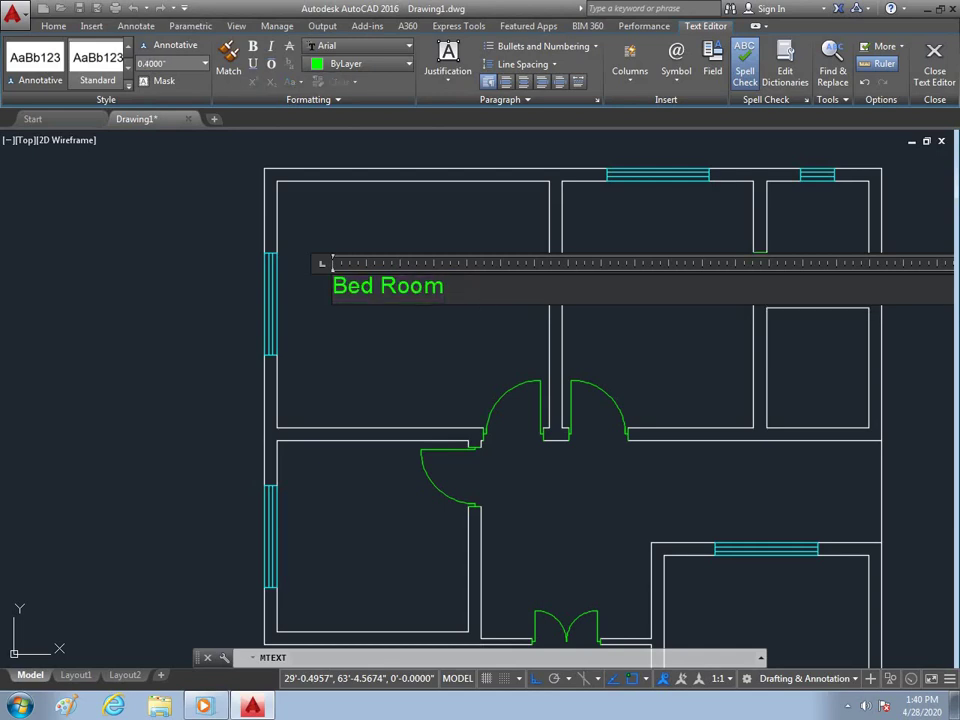
{"action": "key", "text": "Return"}
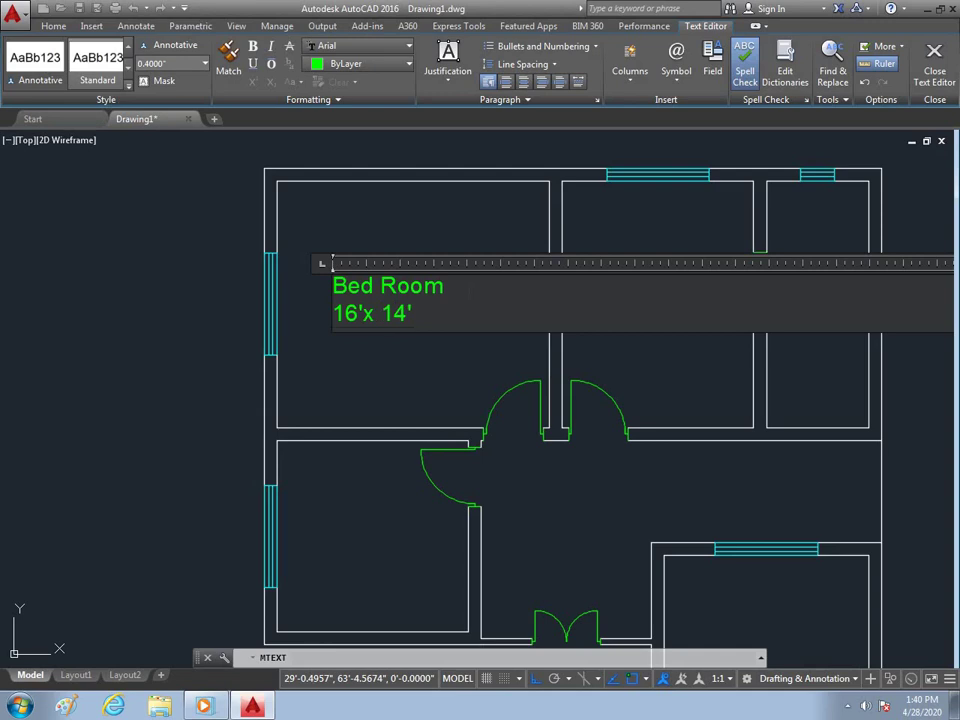
Step: Select all the Bed Room label text, set its height to 1', and close the editor
{"action": "scroll", "coordinate": [350, 320], "scroll_direction": "up", "scroll_amount": 3}
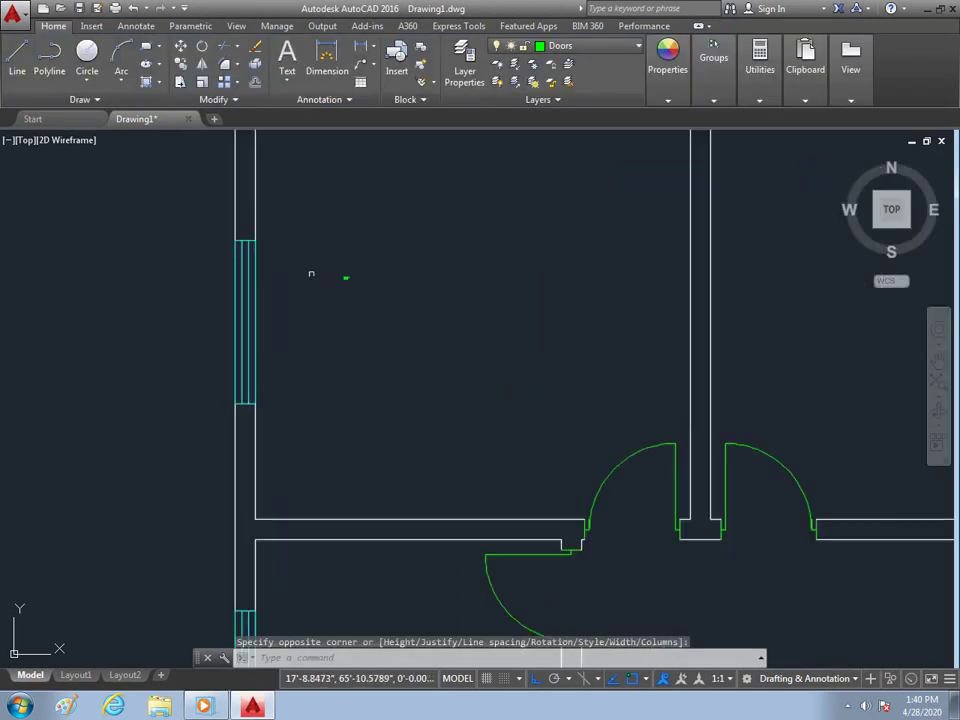
{"action": "scroll", "coordinate": [300, 290], "scroll_direction": "up", "scroll_amount": 5}
{"action": "scroll", "coordinate": [285, 300], "scroll_direction": "up", "scroll_amount": 3}
{"action": "scroll", "coordinate": [279, 305], "scroll_direction": "up", "scroll_amount": 2}
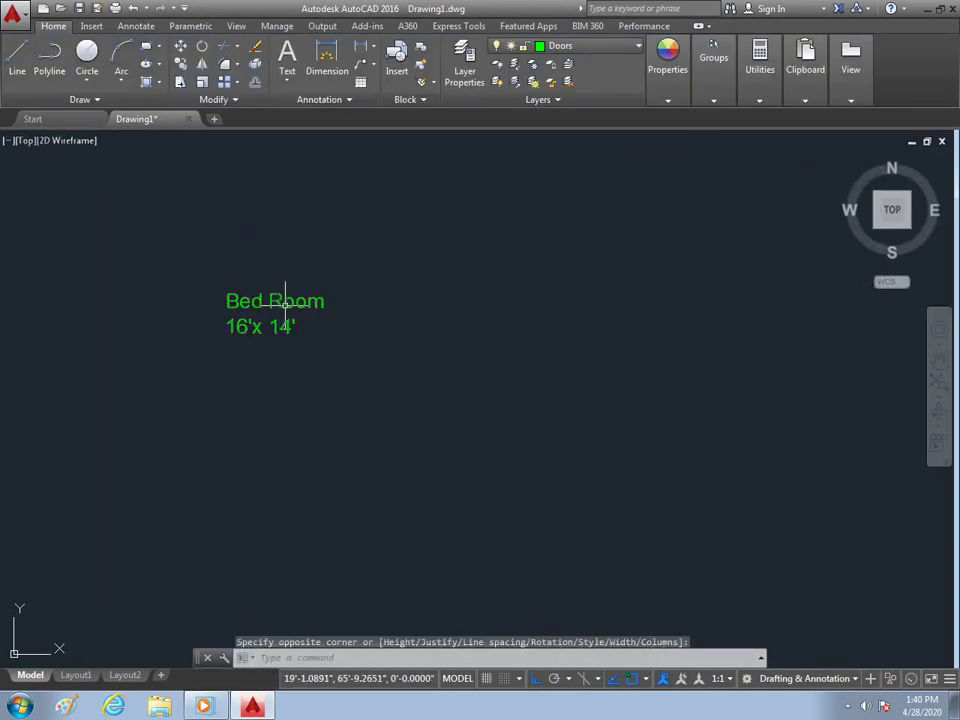
{"action": "double_click", "coordinate": [274, 303]}
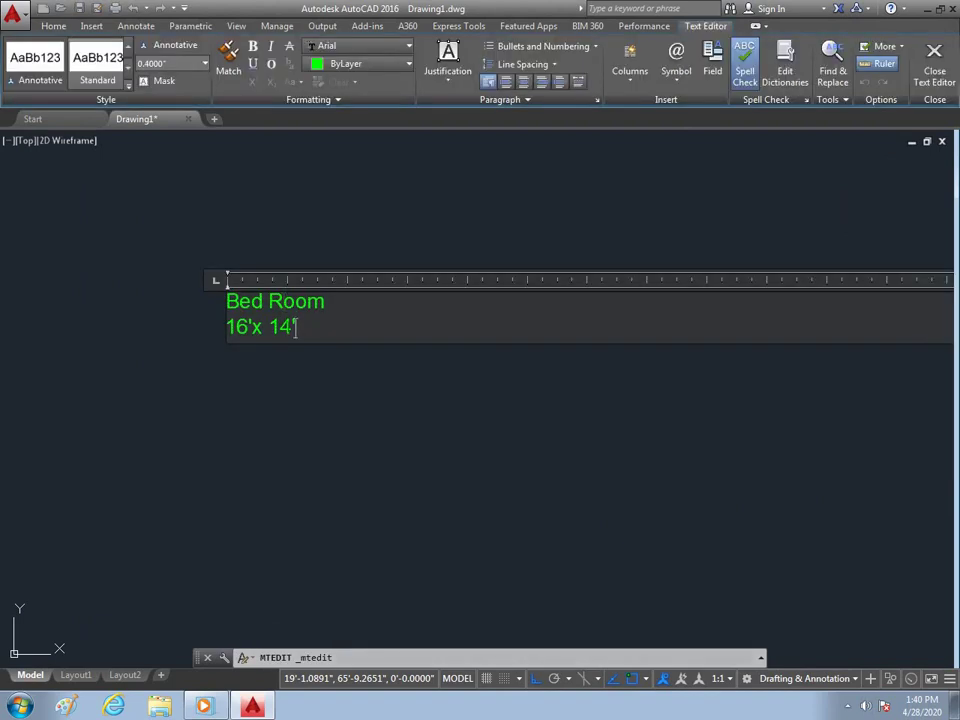
{"action": "left_click_drag", "start_coordinate": [296, 327], "coordinate": [215, 240]}
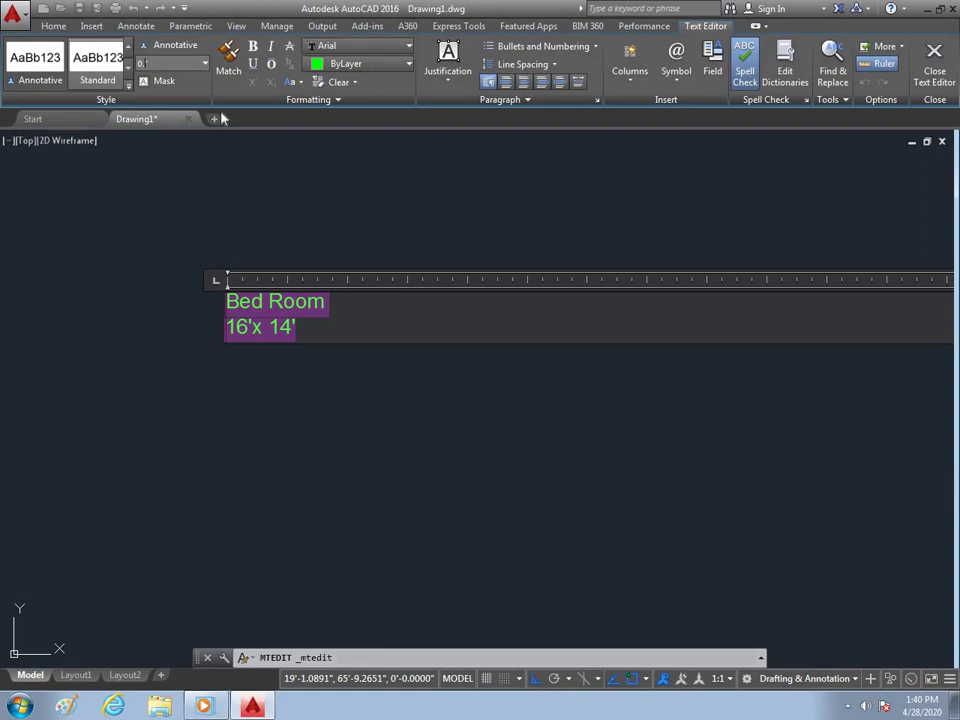
{"action": "key", "text": "Return"}
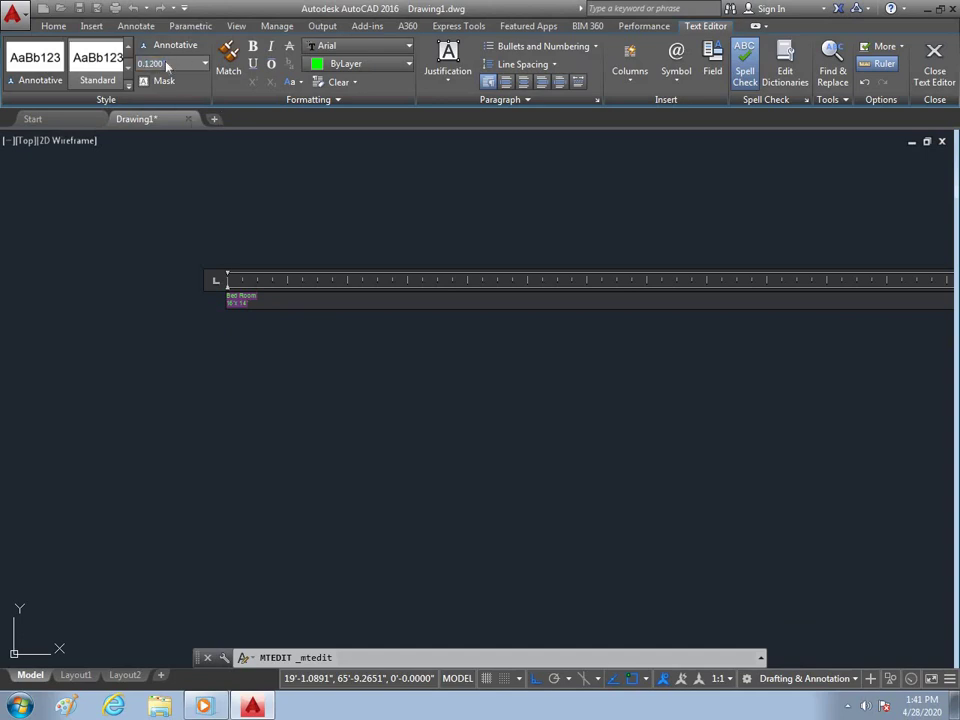
{"action": "key", "text": "BackSpace"}
{"action": "key", "text": "BackSpace"}
{"action": "key", "text": "BackSpace"}
{"action": "key", "text": "BackSpace"}
{"action": "key", "text": "BackSpace"}
{"action": "type", "text": "1"}
{"action": "key", "text": "Return"}
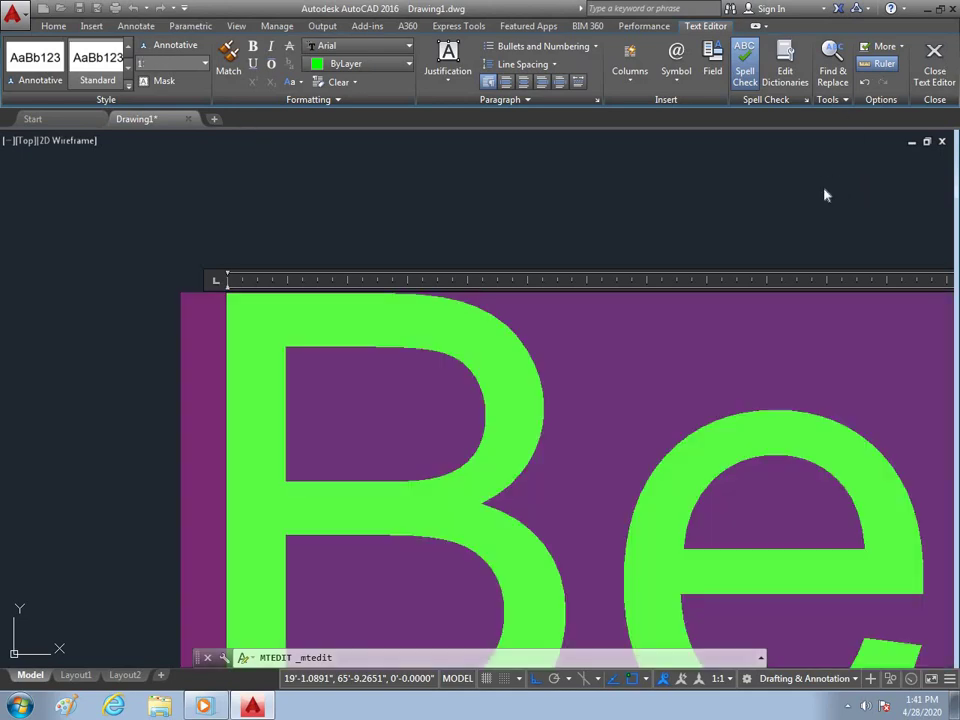
{"action": "left_click", "coordinate": [418, 208]}
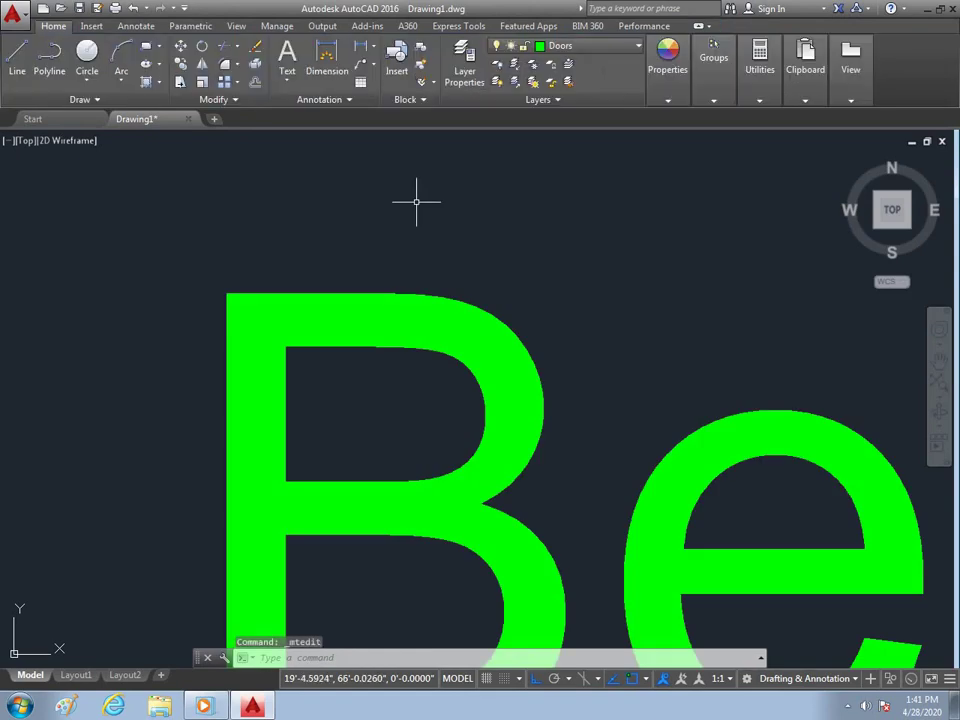
Step: Zoom out with the mouse wheel until the whole floor plan is visible
{"action": "scroll", "coordinate": [398, 240], "scroll_direction": "down", "scroll_amount": 10}
{"action": "scroll", "coordinate": [398, 244], "scroll_direction": "down", "scroll_amount": 4}
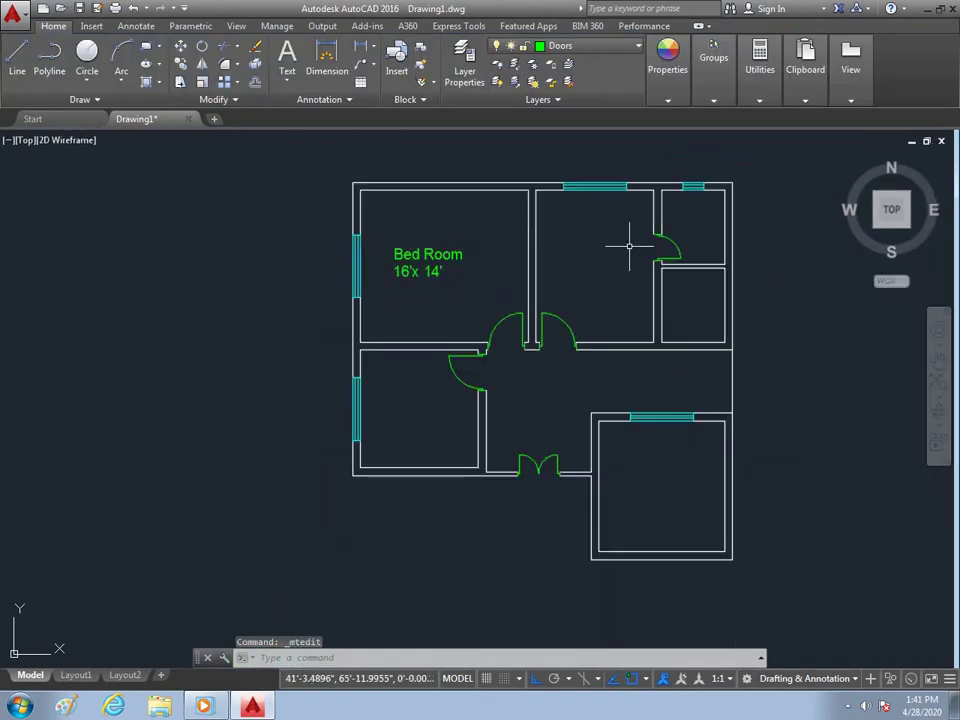
{"action": "scroll", "coordinate": [510, 345], "scroll_direction": "down", "scroll_amount": 2}
{"action": "scroll", "coordinate": [628, 349], "scroll_direction": "up", "scroll_amount": 2}
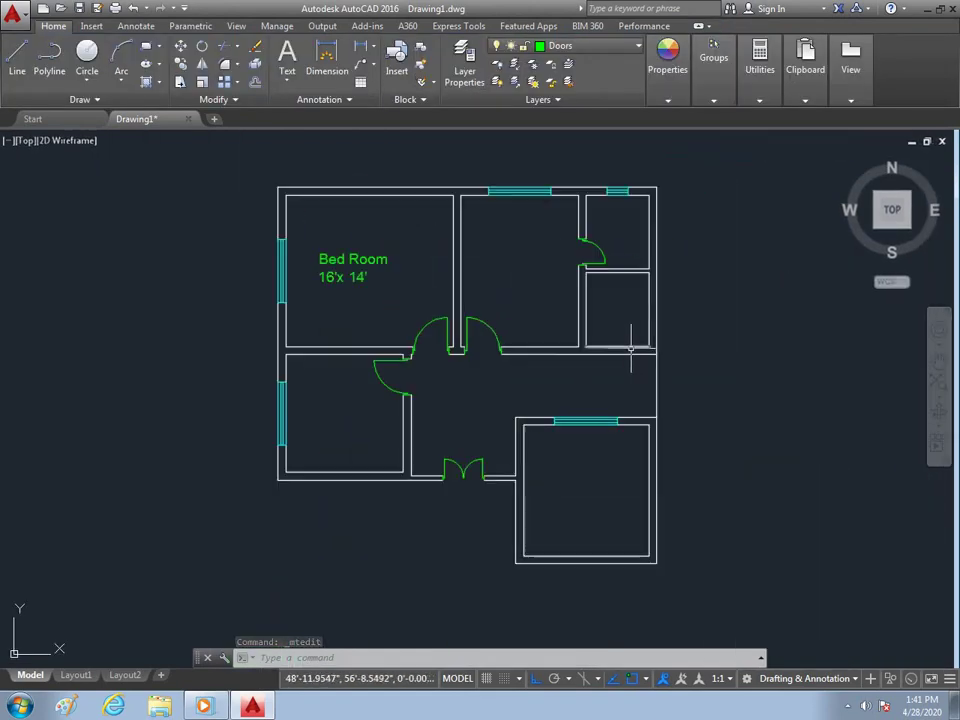
{"action": "scroll", "coordinate": [335, 340], "scroll_direction": "down", "scroll_amount": 2}
{"action": "scroll", "coordinate": [373, 307], "scroll_direction": "up", "scroll_amount": 2}
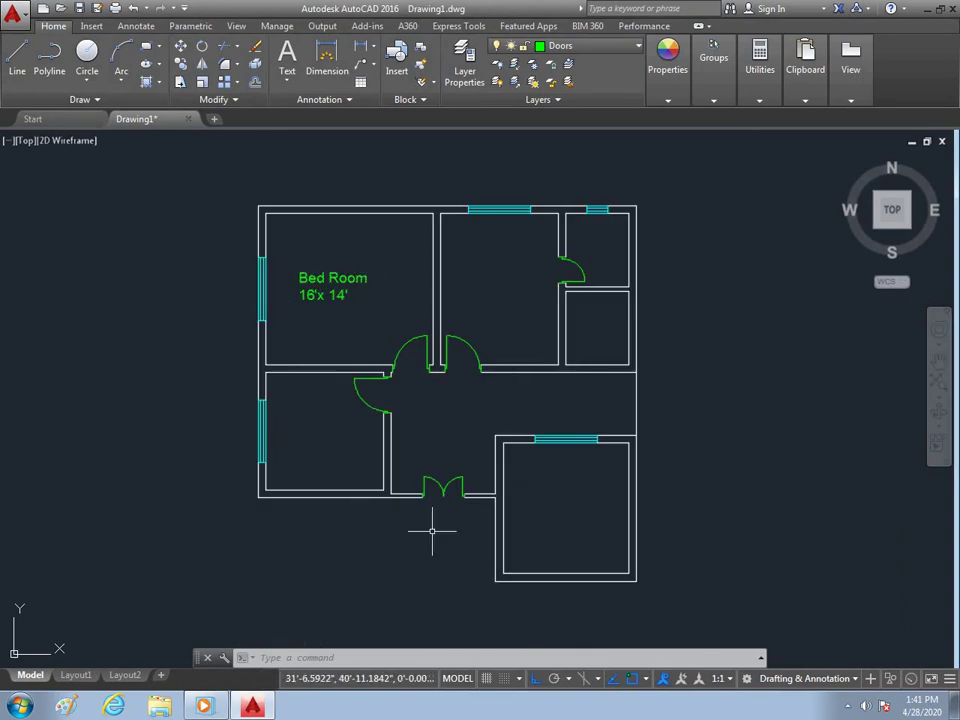
{"action": "scroll", "coordinate": [313, 484], "scroll_direction": "down", "scroll_amount": 2}
Step: Draw a vertical line down from the plan's lower-left corner and a horizontal line meeting it from the bottom-right room
{"action": "key", "text": "l"}
{"action": "key", "text": "Return"}
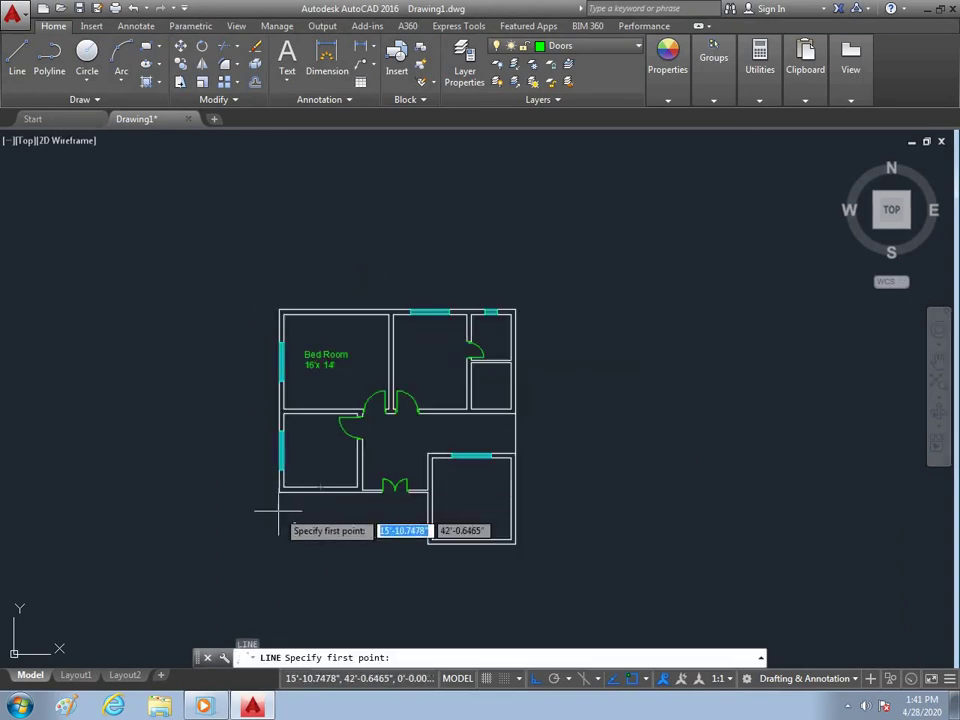
{"action": "left_click", "coordinate": [280, 494]}
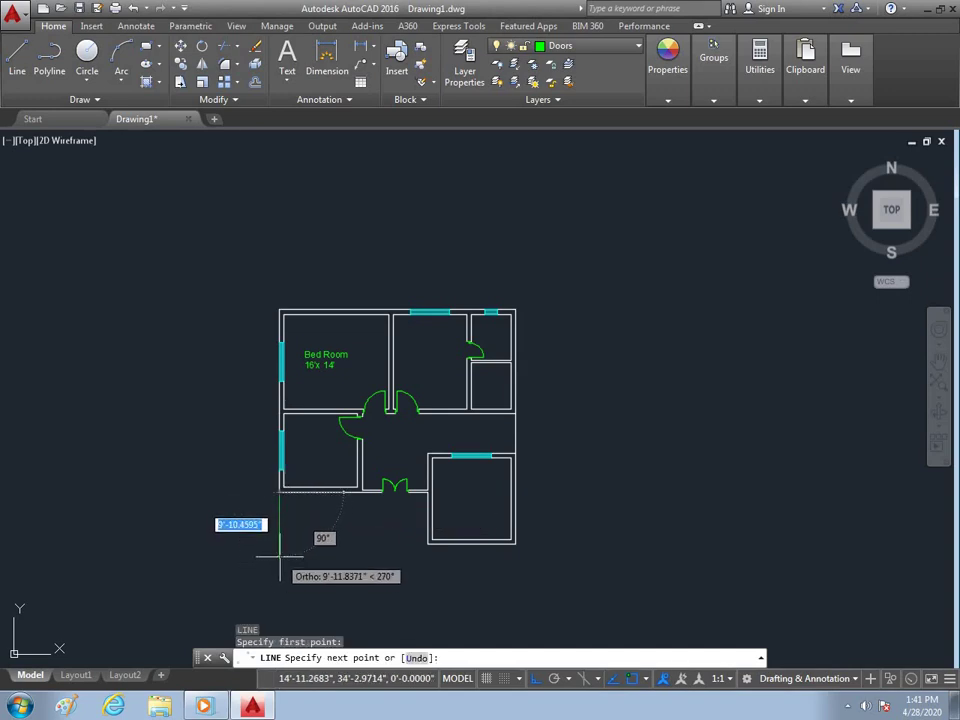
{"action": "left_click", "coordinate": [280, 561]}
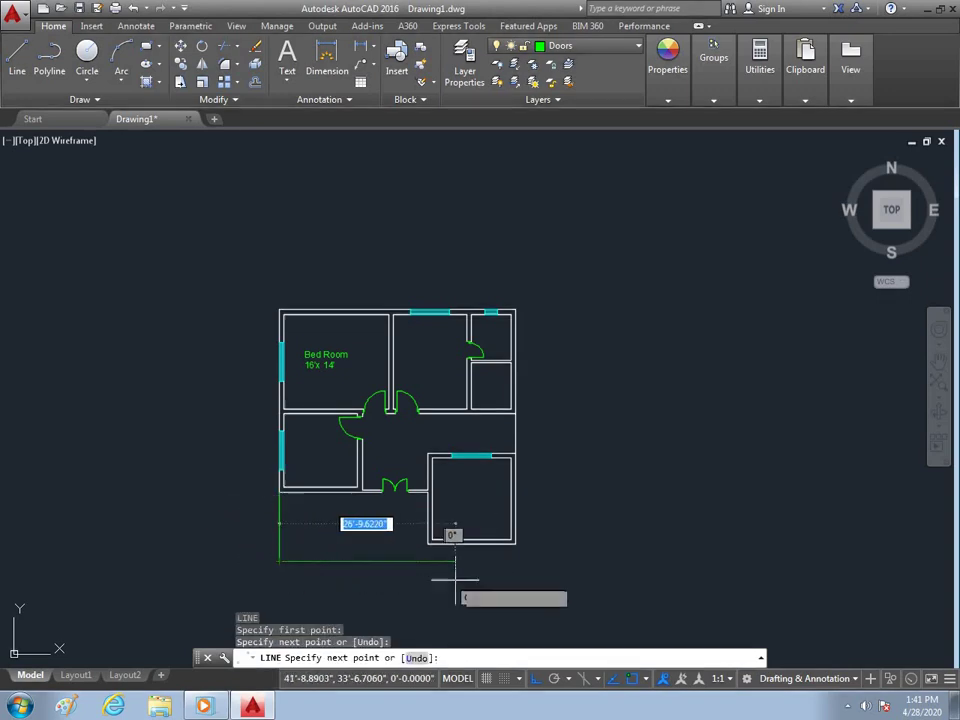
{"action": "key", "text": "Escape"}
{"action": "scroll", "coordinate": [302, 542], "scroll_direction": "up", "scroll_amount": 2}
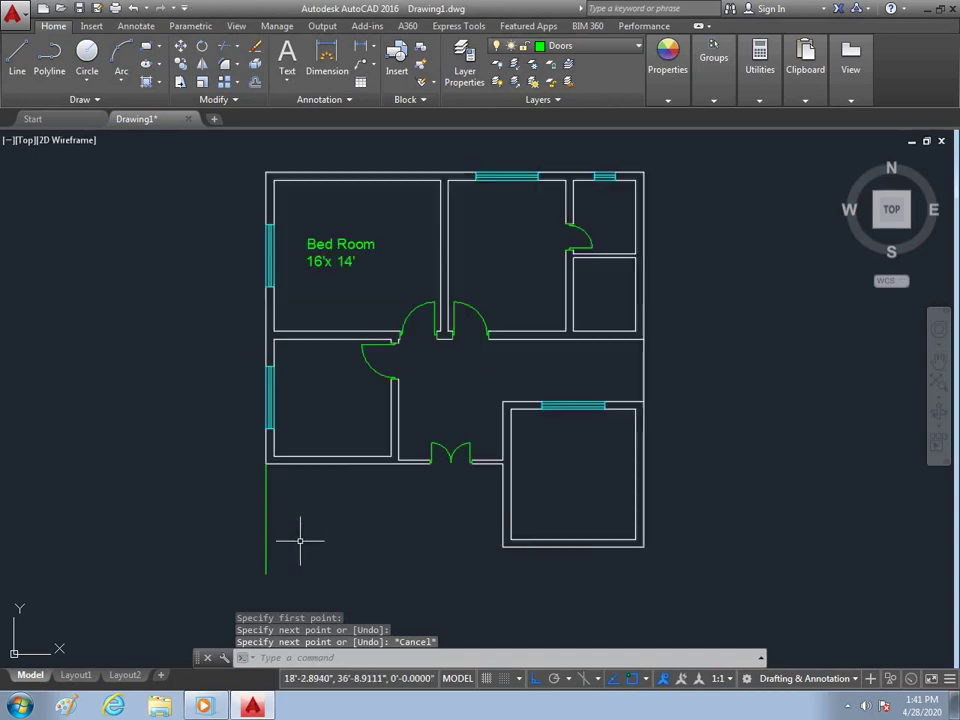
{"action": "key", "text": "space"}
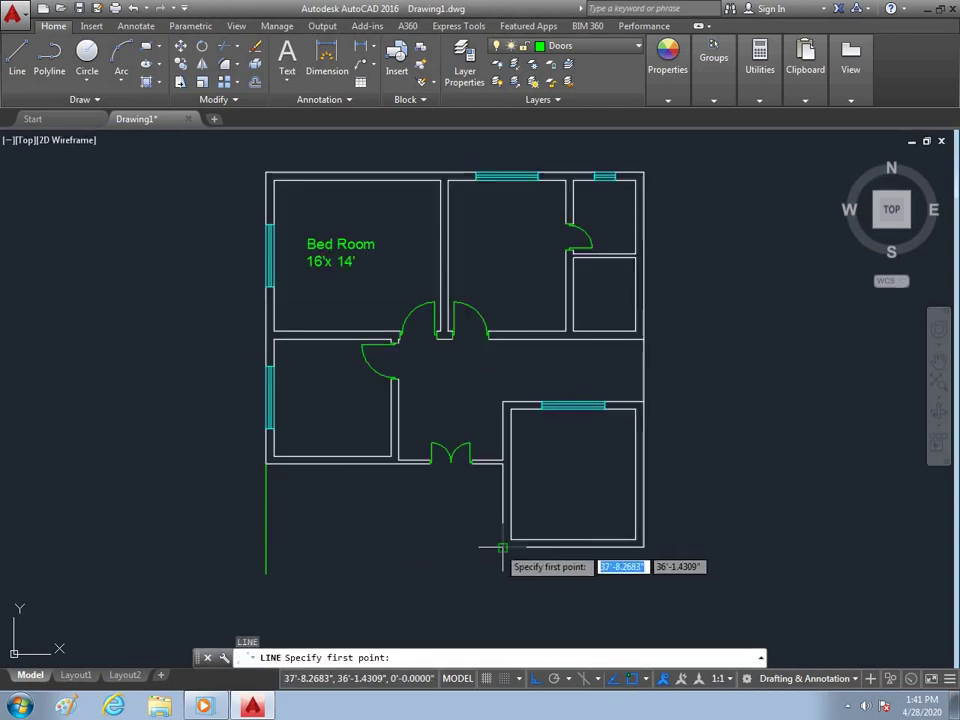
{"action": "left_click", "coordinate": [503, 547]}
{"action": "left_click", "coordinate": [266, 547]}
{"action": "key", "text": "Escape"}
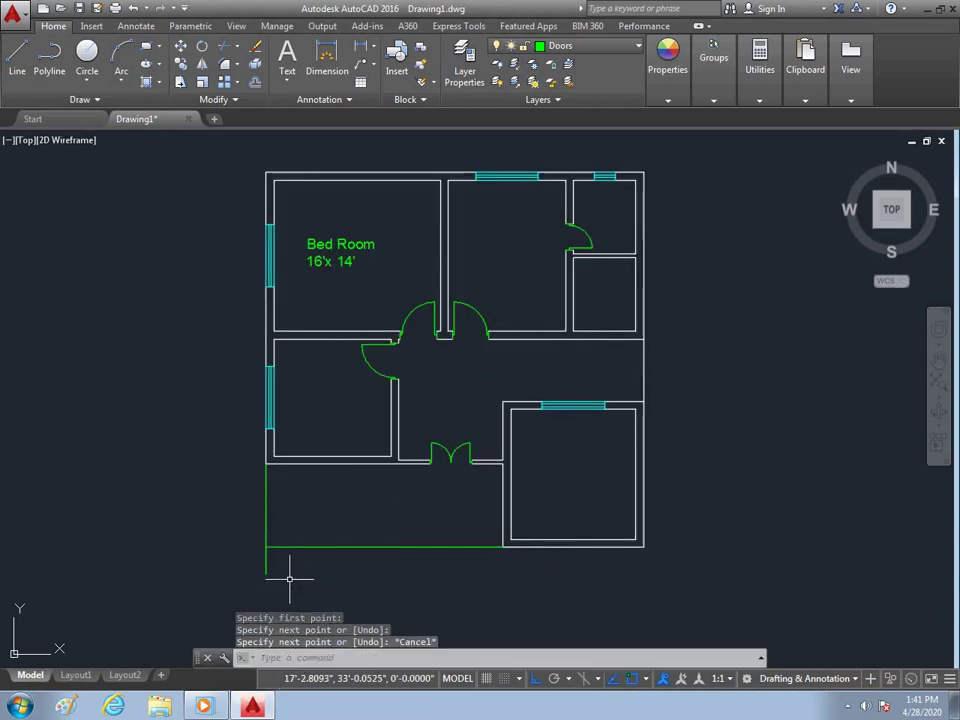
Step: Start TR and crossing-select the line overhang below the plan's corner
{"action": "type", "text": "tr"}
{"action": "key", "text": "Return"}
{"action": "key", "text": "Return"}
{"action": "left_click", "coordinate": [286, 564]}
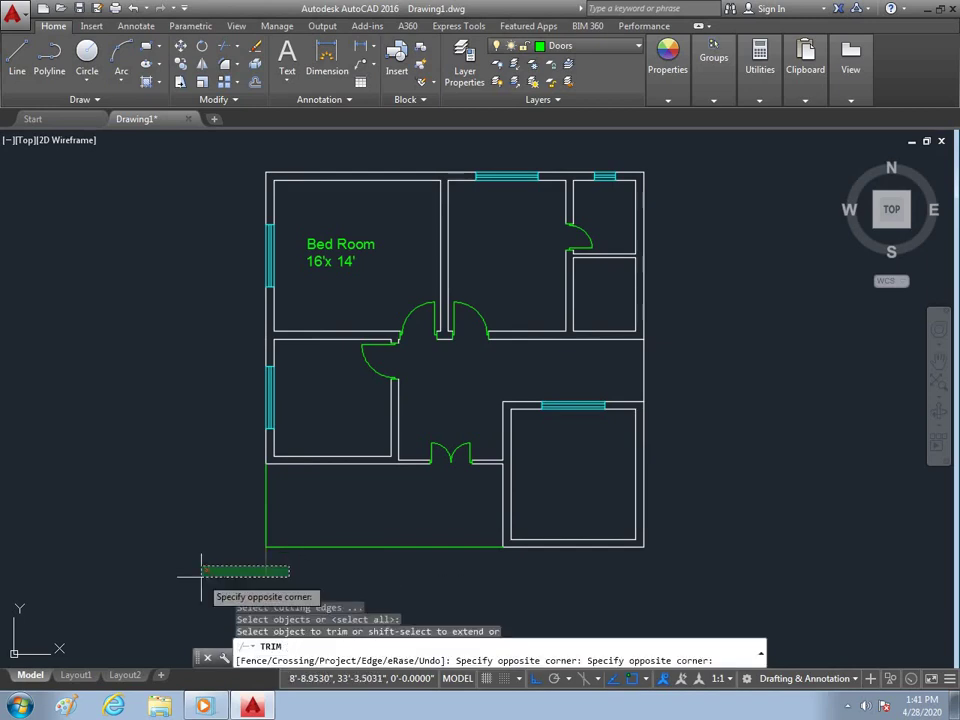
{"action": "left_click", "coordinate": [206, 573]}
{"action": "scroll", "coordinate": [376, 362], "scroll_direction": "down", "scroll_amount": 2}
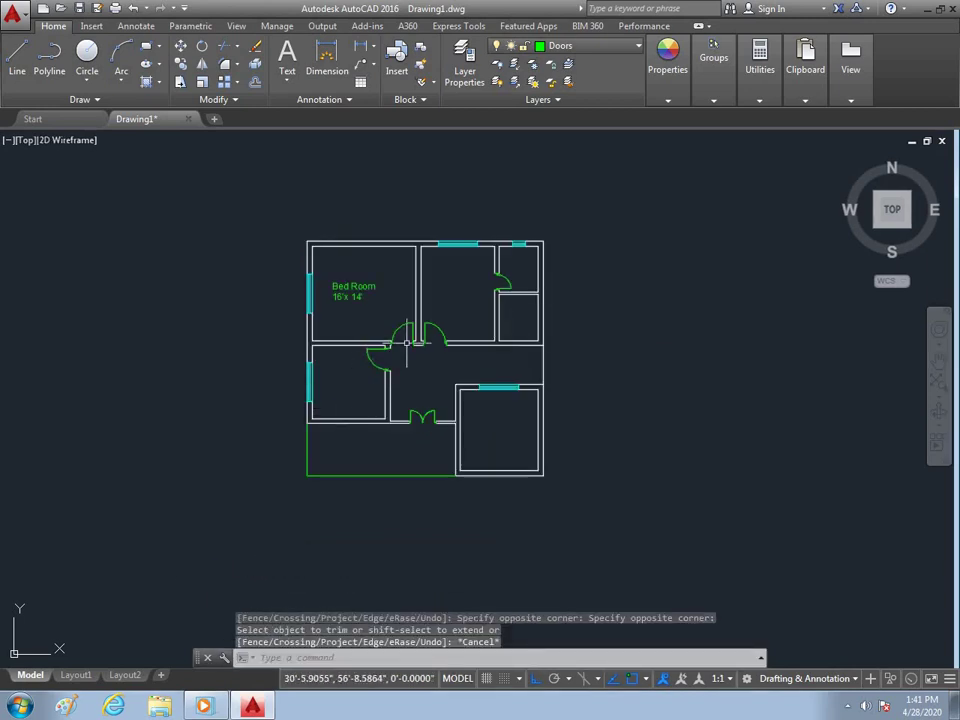